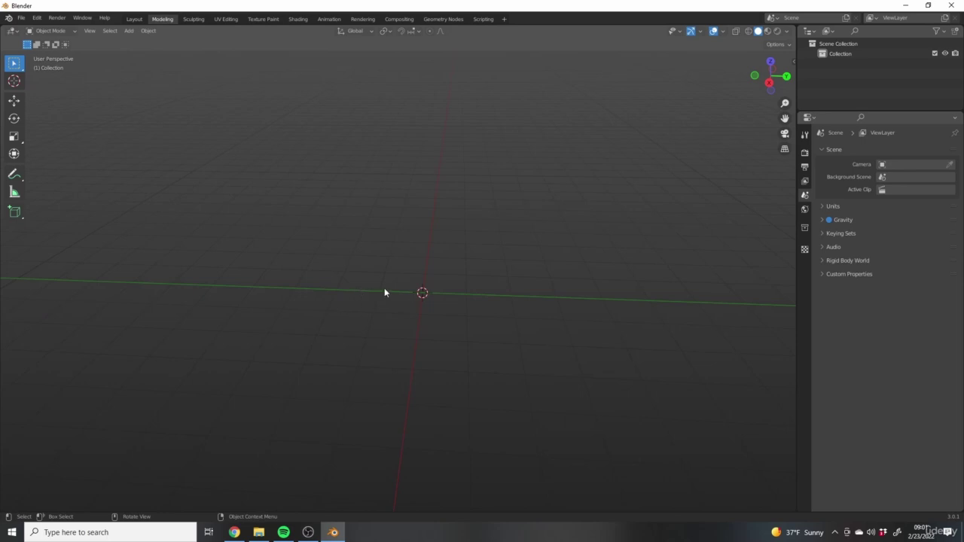
Enlarge the outliner area by lowering its border with the properties editor
{"action": "middle_click_drag", "start_coordinate": [507, 300], "coordinate": [495, 304]}
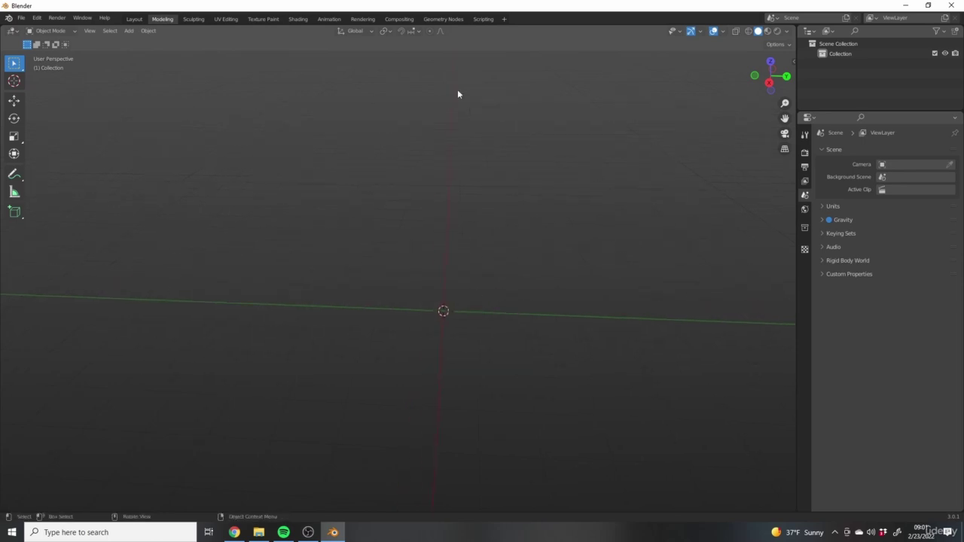
{"action": "middle_click_drag", "start_coordinate": [375, 219], "coordinate": [525, 211]}
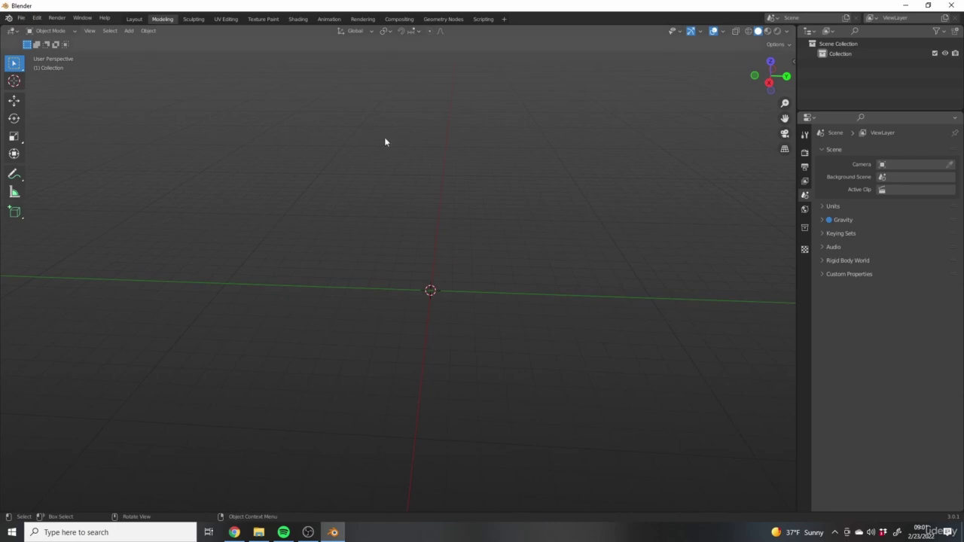
{"action": "middle_click_drag", "start_coordinate": [558, 305], "coordinate": [584, 293], "text": "shift"}
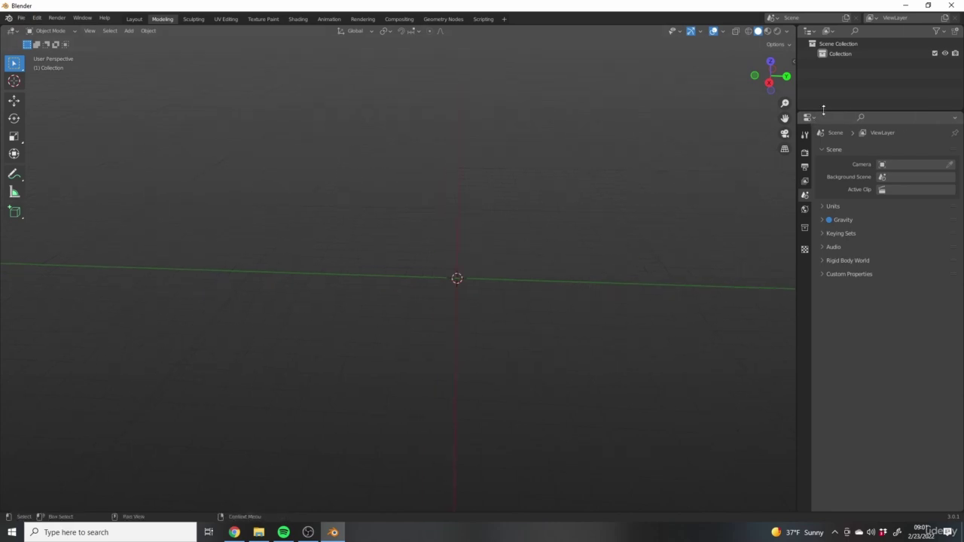
{"action": "left_click_drag", "start_coordinate": [823, 111], "coordinate": [823, 140]}
{"action": "middle_click_drag", "start_coordinate": [491, 269], "coordinate": [545, 316]}
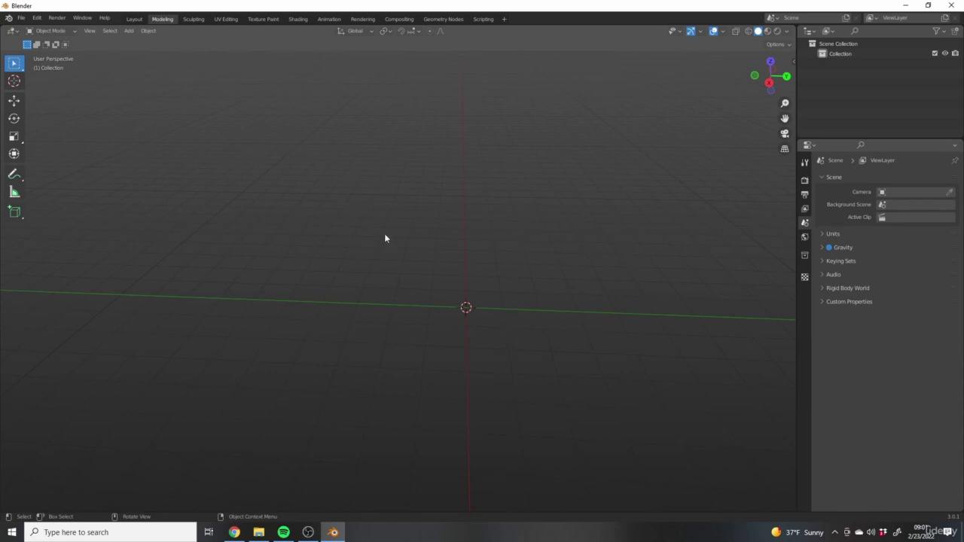
{"action": "mouse_move", "coordinate": [505, 307]}
{"action": "middle_mouse_down"}
{"action": "mouse_move", "coordinate": [487, 295]}
{"action": "mouse_move", "coordinate": [434, 315]}
{"action": "mouse_move", "coordinate": [400, 286]}
{"action": "mouse_move", "coordinate": [504, 303]}
{"action": "middle_mouse_up"}
{"action": "middle_click_drag", "start_coordinate": [469, 274], "coordinate": [368, 217]}
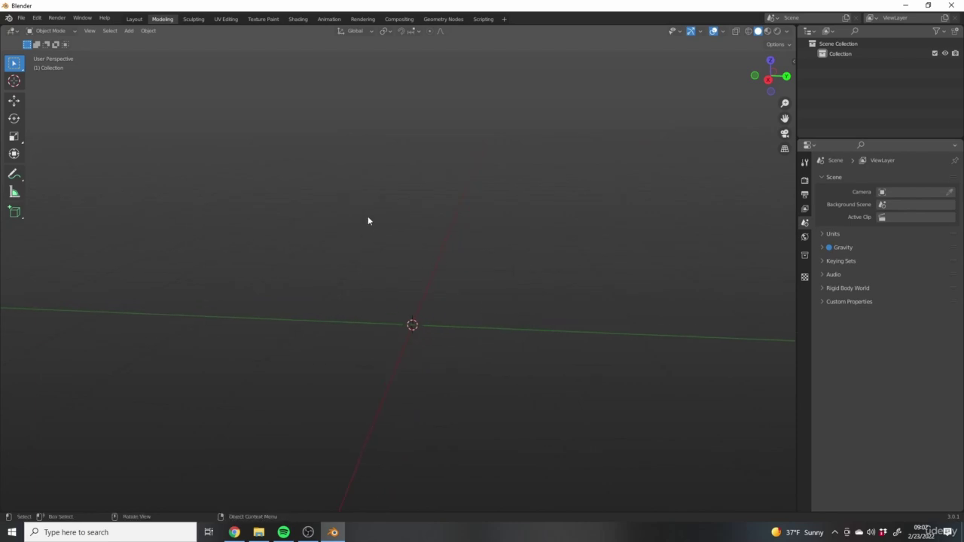
{"action": "middle_click_drag", "start_coordinate": [479, 397], "coordinate": [501, 330]}
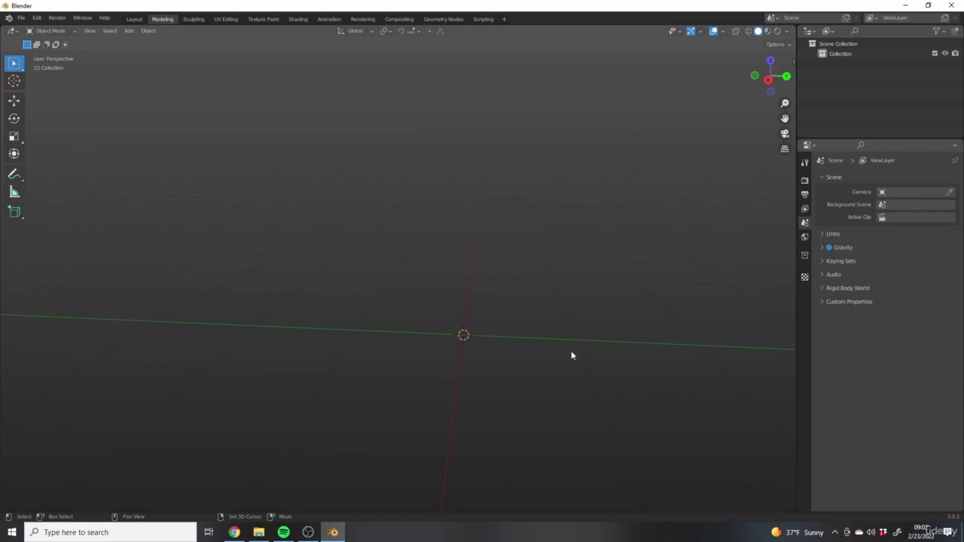
{"action": "mouse_move", "coordinate": [511, 312]}
{"action": "middle_mouse_down", "text": "shift"}
{"action": "mouse_move", "coordinate": [504, 319]}
{"action": "mouse_move", "coordinate": [516, 327]}
{"action": "middle_mouse_up", "text": "shift"}
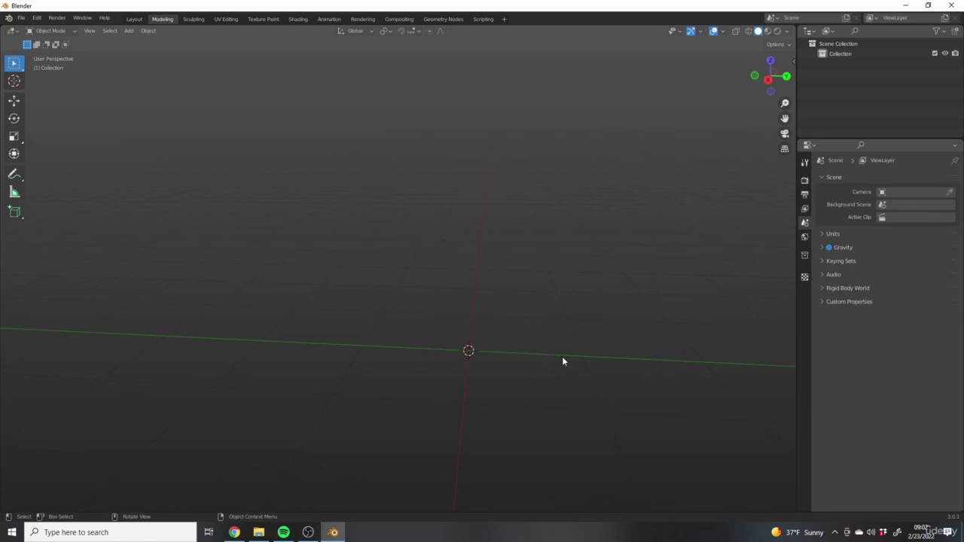
{"action": "middle_click_drag", "start_coordinate": [562, 362], "coordinate": [520, 318]}
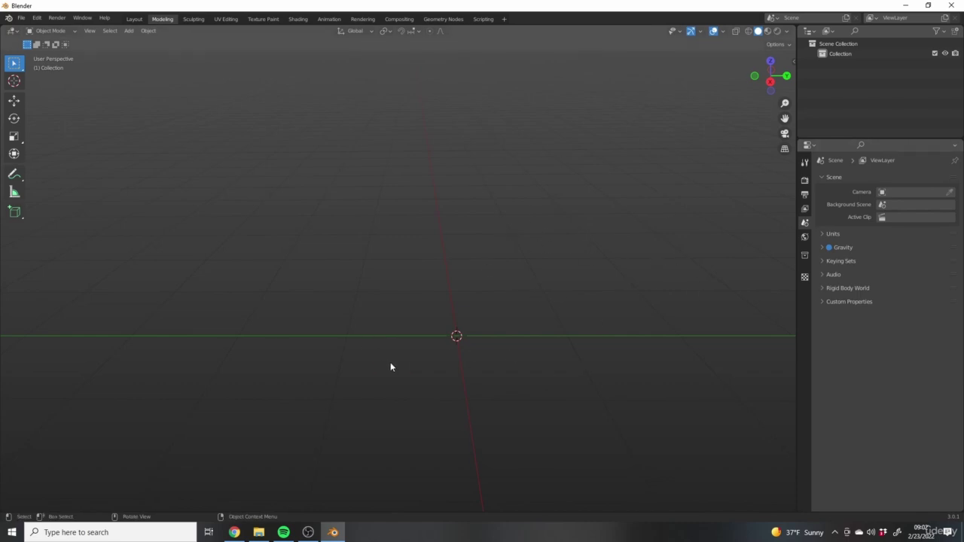
{"action": "middle_click_drag", "start_coordinate": [390, 367], "coordinate": [504, 344]}
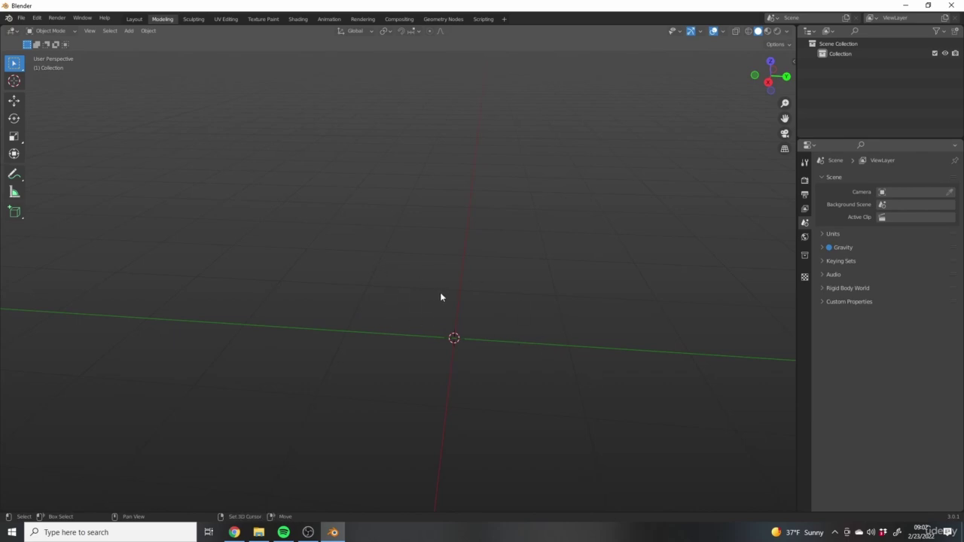
Add a cylinder mesh at the world origin
{"action": "key", "text": "shift+a"}
{"action": "mouse_move", "coordinate": [416, 293]}
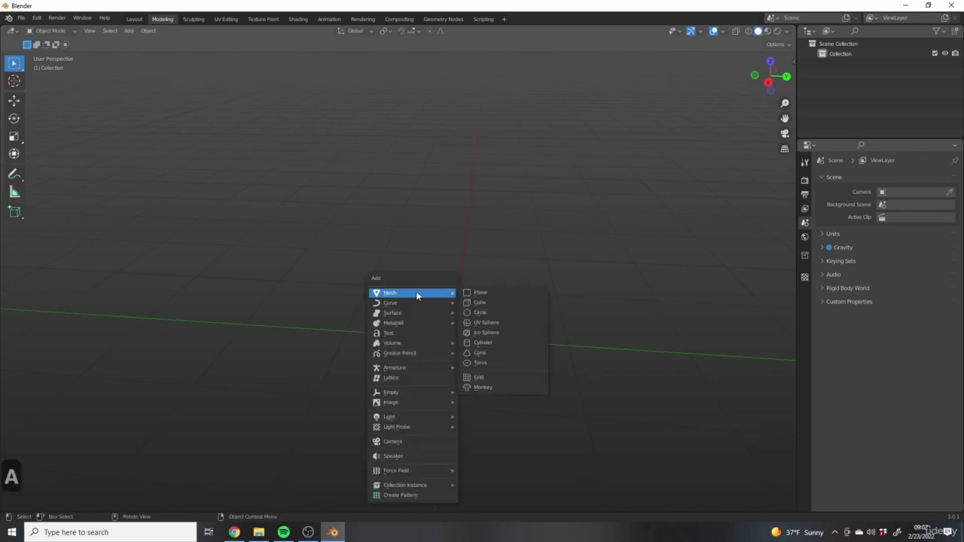
{"action": "left_click", "coordinate": [484, 343]}
{"action": "scroll", "coordinate": [472, 344], "scroll_direction": "down", "scroll_amount": 3}
{"action": "middle_click_drag", "start_coordinate": [472, 344], "coordinate": [304, 254]}
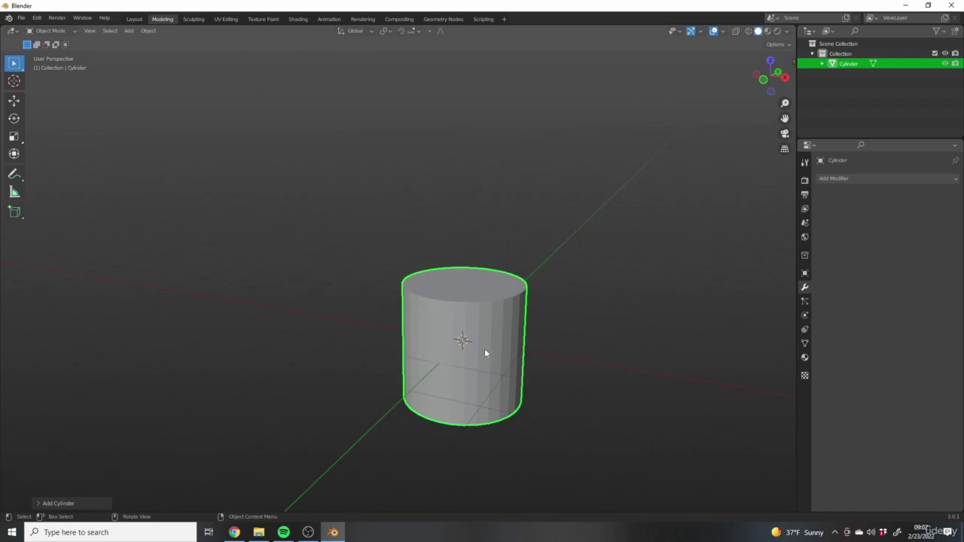
Rotate the cylinder 90° about the global X axis so its flat cap faces the front view
{"action": "key", "text": "1"}
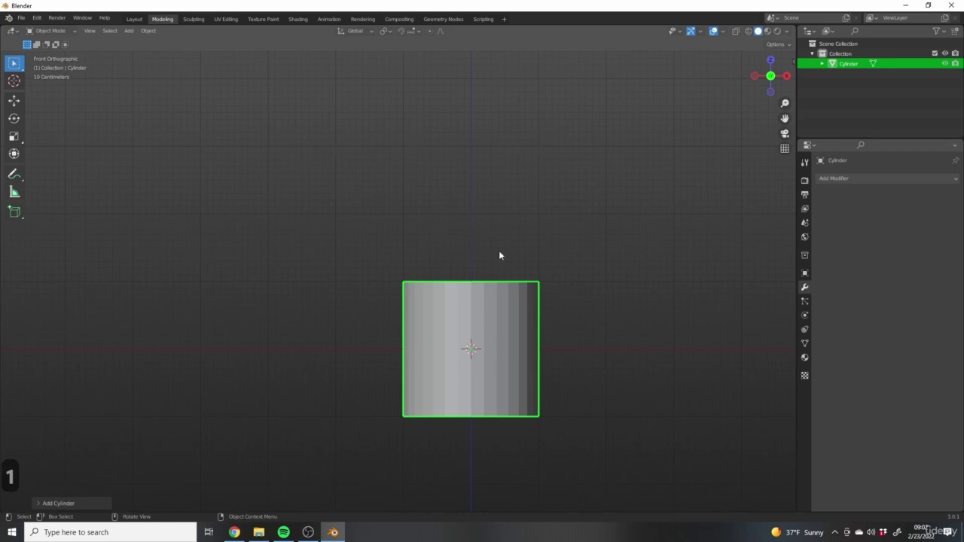
{"action": "middle_click_drag", "start_coordinate": [499, 255], "coordinate": [508, 339]}
{"action": "scroll", "coordinate": [489, 329], "scroll_direction": "up", "scroll_amount": 4}
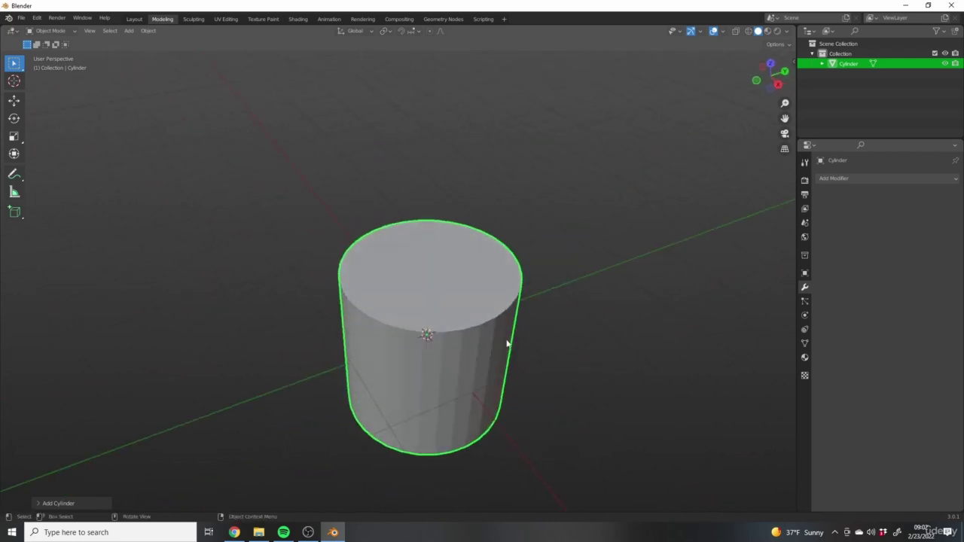
{"action": "key", "text": "KP_1"}
{"action": "scroll", "coordinate": [512, 400], "scroll_direction": "down", "scroll_amount": 6}
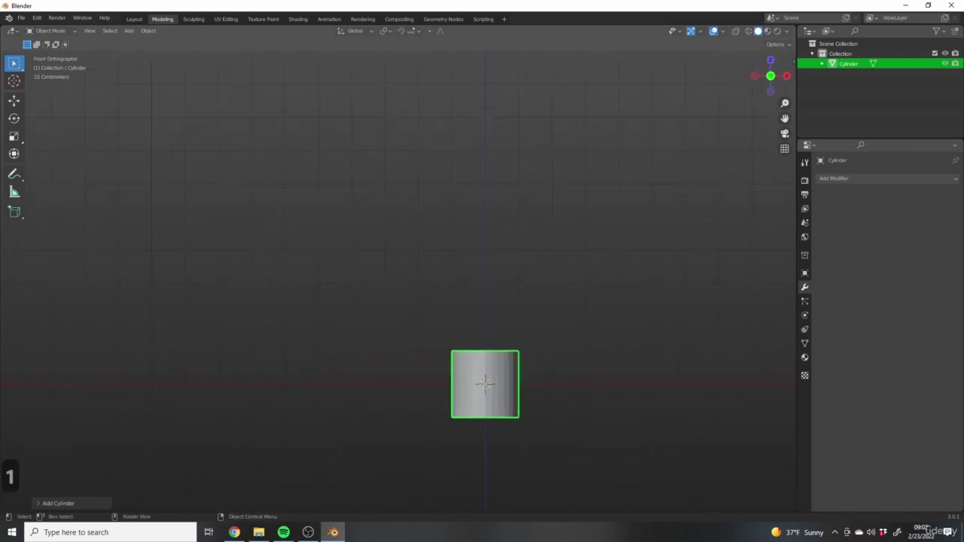
{"action": "key", "text": "r"}
{"action": "key", "text": "x"}
{"action": "key", "text": "9"}
{"action": "key", "text": "0"}
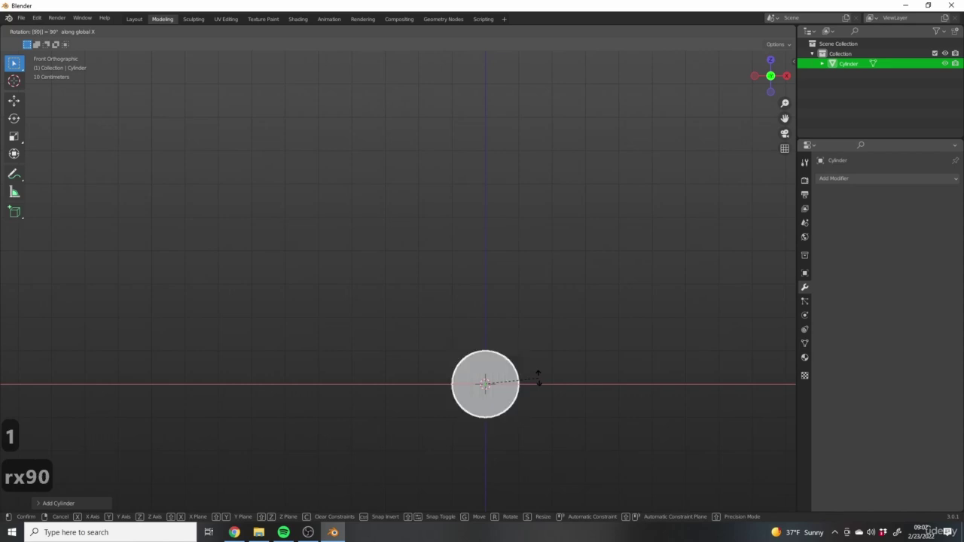
{"action": "left_click", "coordinate": [538, 377]}
Scale the cylinder down uniformly to about 0.47 of its size
{"action": "scroll", "coordinate": [523, 384], "scroll_direction": "up", "scroll_amount": 2}
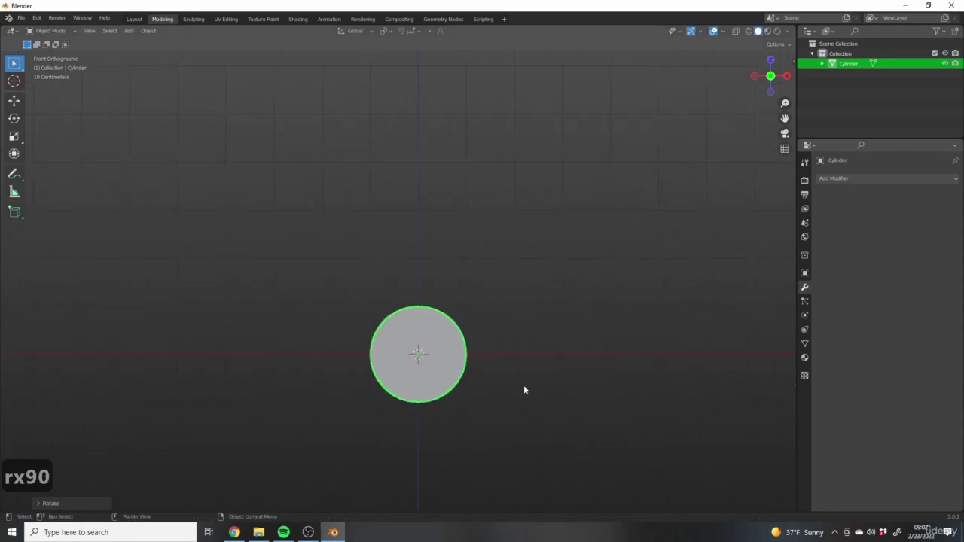
{"action": "key", "text": "s"}
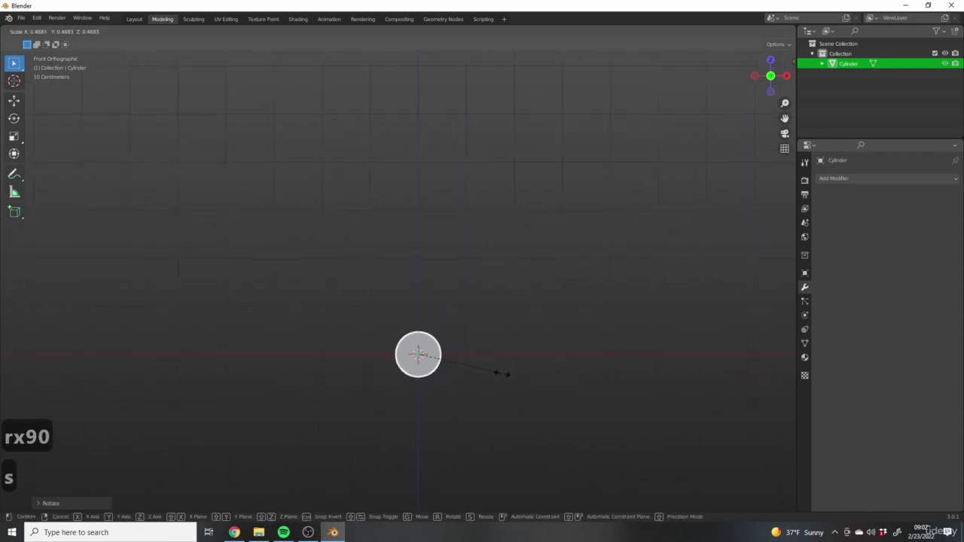
{"action": "left_click", "coordinate": [504, 375]}
Move the cylinder about 2.5 m up along the global Z axis
{"action": "middle_click_drag", "start_coordinate": [416, 372], "coordinate": [464, 402], "text": "shift"}
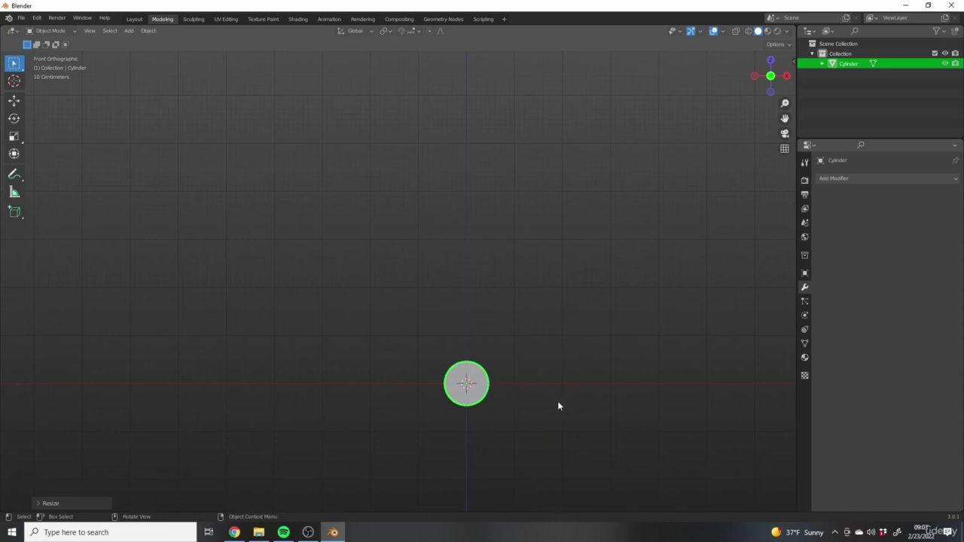
{"action": "scroll", "coordinate": [510, 399], "scroll_direction": "up", "scroll_amount": 1}
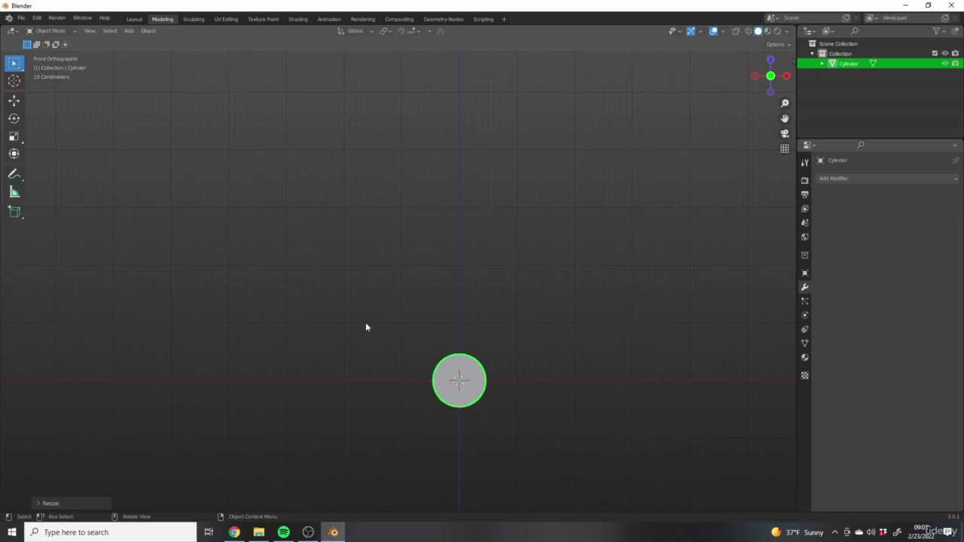
{"action": "scroll", "coordinate": [476, 365], "scroll_direction": "up", "scroll_amount": 2}
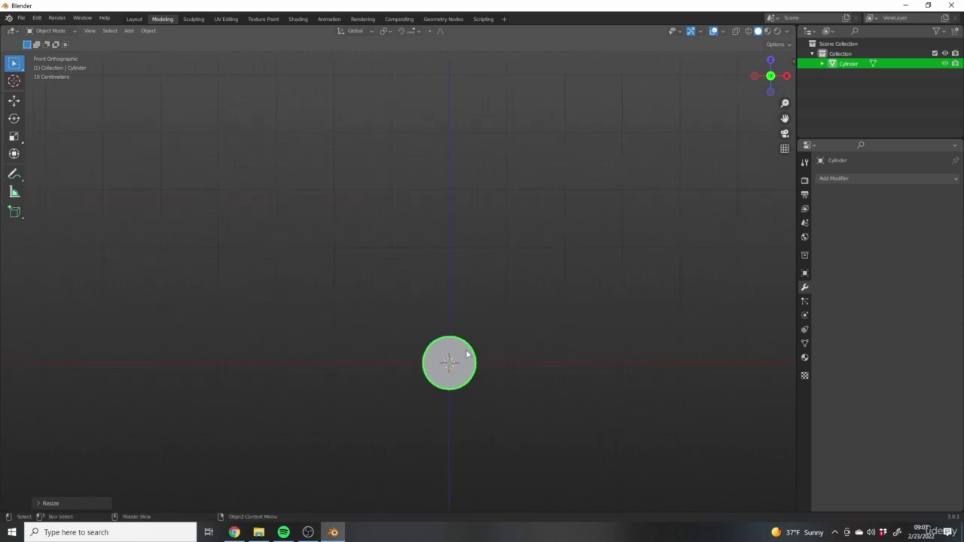
{"action": "key", "text": "g"}
{"action": "key", "text": "z"}
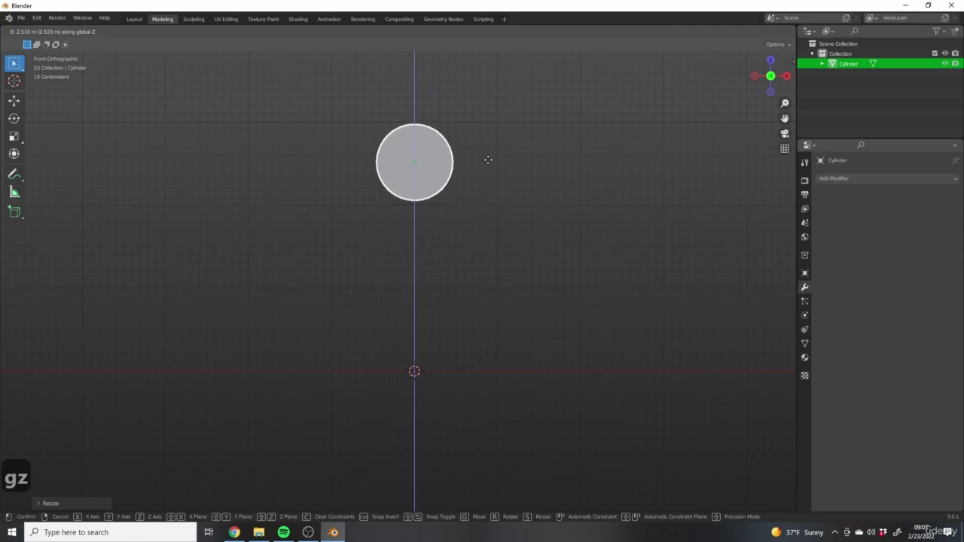
{"action": "left_click", "coordinate": [486, 160]}
Scale the cylinder down along the global Y axis to flatten it into a thin disc
{"action": "middle_click_drag", "start_coordinate": [580, 244], "coordinate": [543, 317]}
{"action": "key", "text": "1"}
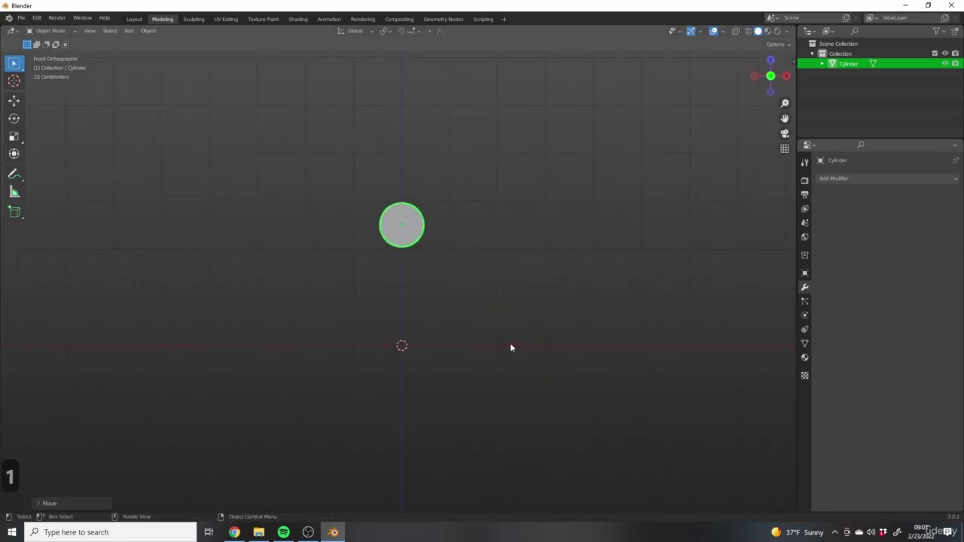
{"action": "middle_click_drag", "start_coordinate": [342, 352], "coordinate": [306, 312]}
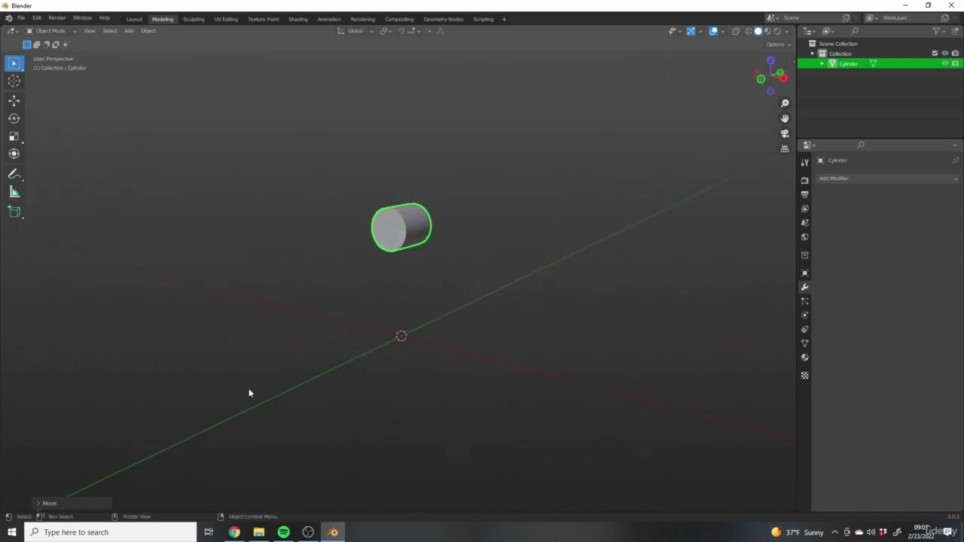
{"action": "key", "text": "1"}
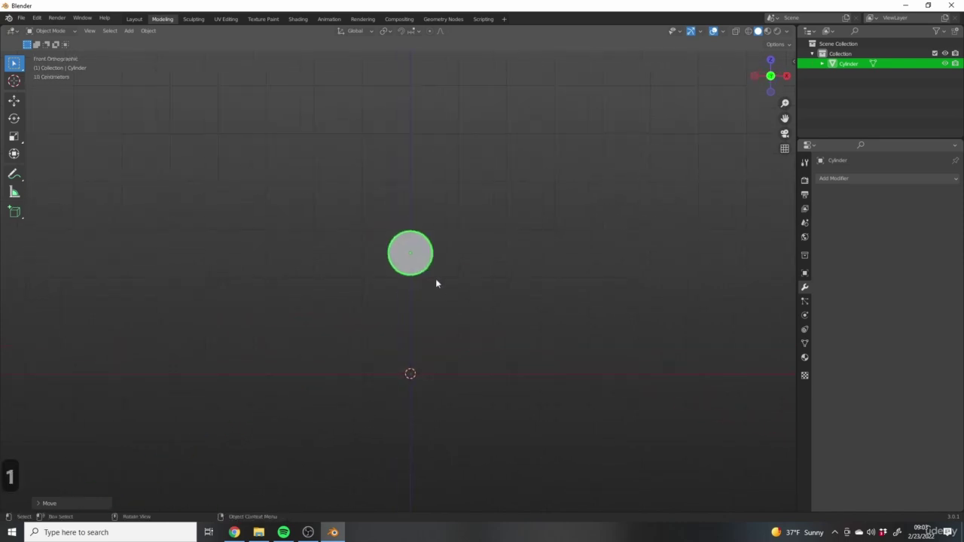
{"action": "middle_click_drag", "start_coordinate": [478, 268], "coordinate": [428, 227]}
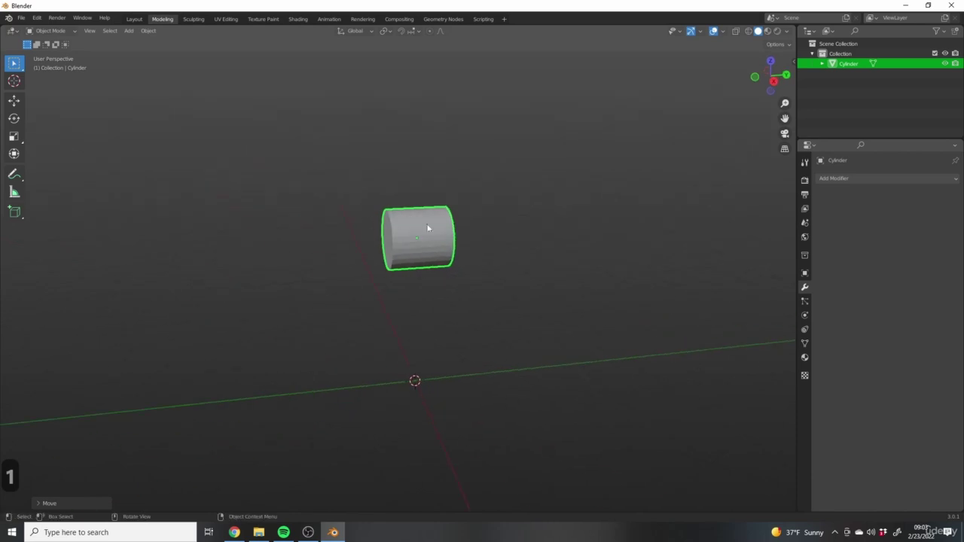
{"action": "middle_click_drag", "start_coordinate": [499, 244], "coordinate": [490, 321]}
{"action": "key", "text": "s"}
{"action": "key", "text": "y"}
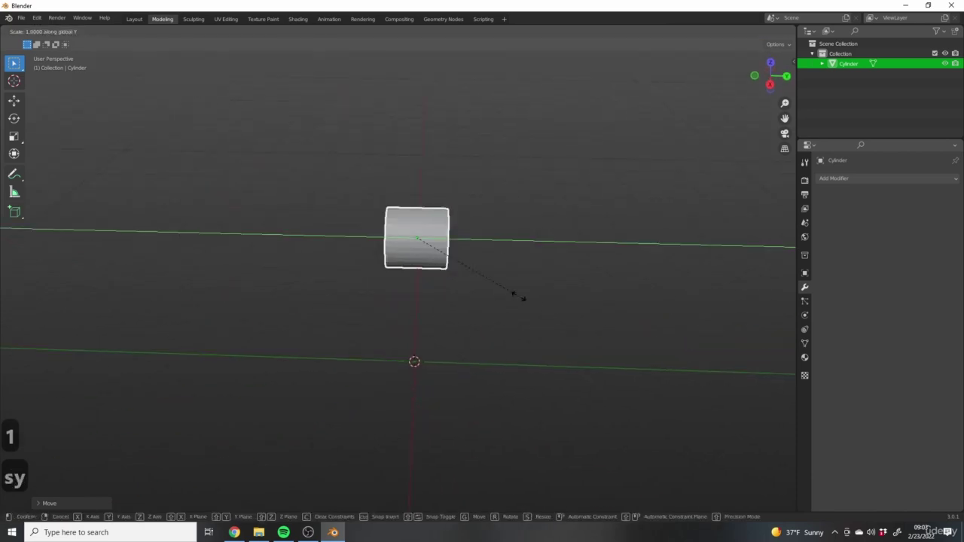
{"action": "left_click", "coordinate": [424, 256]}
Examine the flattened disc from several angles and in front view
{"action": "middle_click_drag", "start_coordinate": [424, 256], "coordinate": [495, 275]}
{"action": "scroll", "coordinate": [452, 271], "scroll_direction": "up", "scroll_amount": 3}
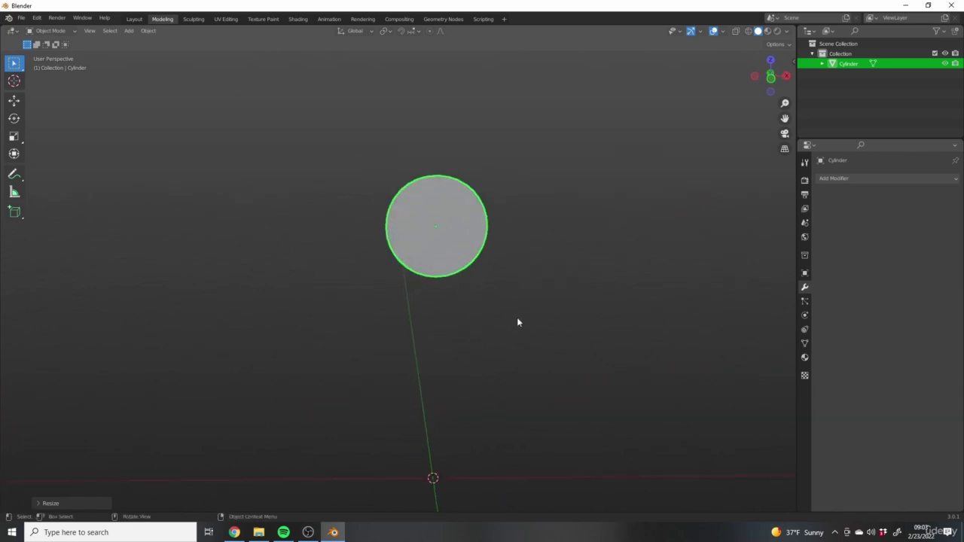
{"action": "middle_click_drag", "start_coordinate": [518, 322], "coordinate": [424, 281]}
{"action": "scroll", "coordinate": [424, 282], "scroll_direction": "down", "scroll_amount": 3}
{"action": "middle_click_drag", "start_coordinate": [426, 357], "coordinate": [442, 308], "text": "shift"}
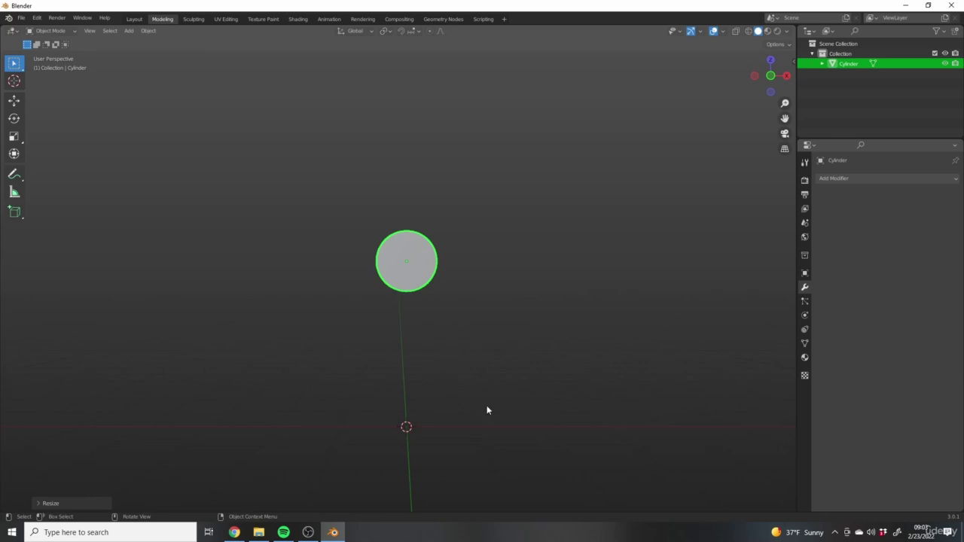
{"action": "middle_click_drag", "start_coordinate": [374, 303], "coordinate": [402, 258]}
{"action": "key", "text": "1"}
{"action": "middle_click_drag", "start_coordinate": [439, 209], "coordinate": [452, 228], "text": "shift"}
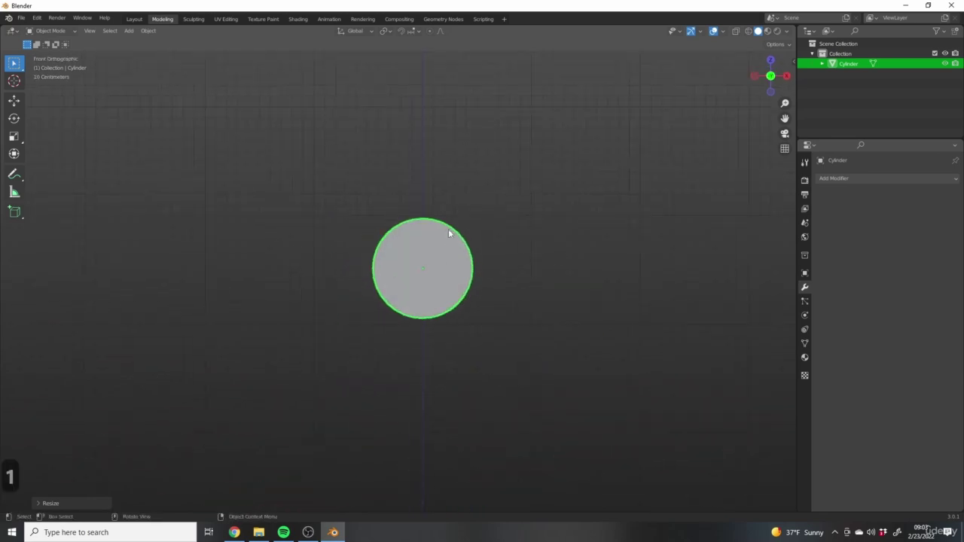
{"action": "scroll", "coordinate": [409, 248], "scroll_direction": "up", "scroll_amount": 3}
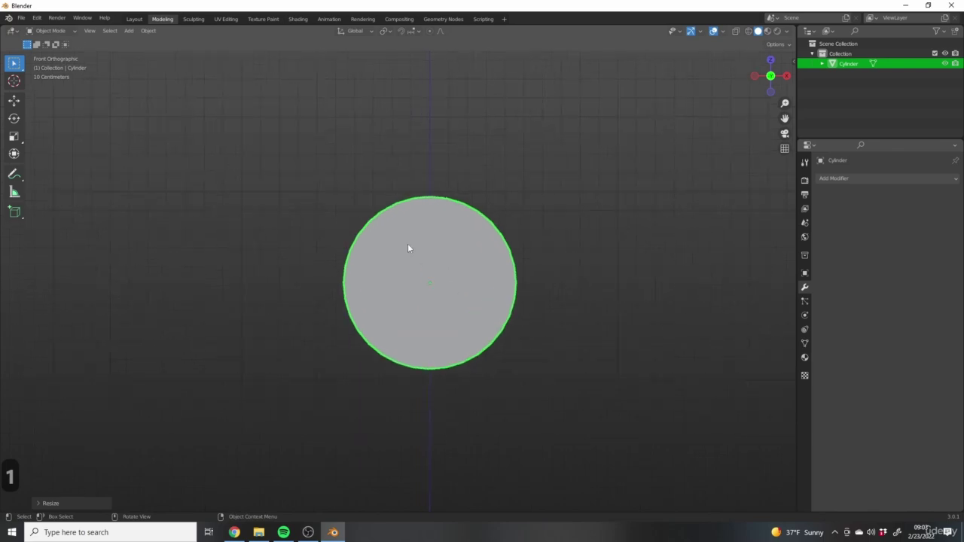
{"action": "scroll", "coordinate": [409, 248], "scroll_direction": "down", "scroll_amount": 5}
{"action": "middle_click_drag", "start_coordinate": [308, 232], "coordinate": [296, 212], "text": "shift"}
In Edit Mode, connect the top and bottom middle vertices of the disc's front face with an edge
{"action": "key", "text": "Tab"}
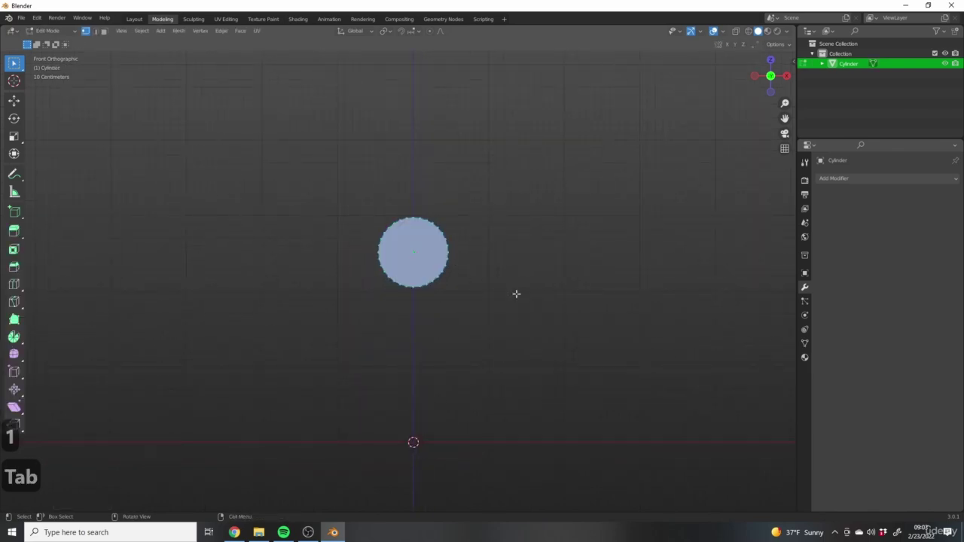
{"action": "scroll", "coordinate": [441, 268], "scroll_direction": "up", "scroll_amount": 6}
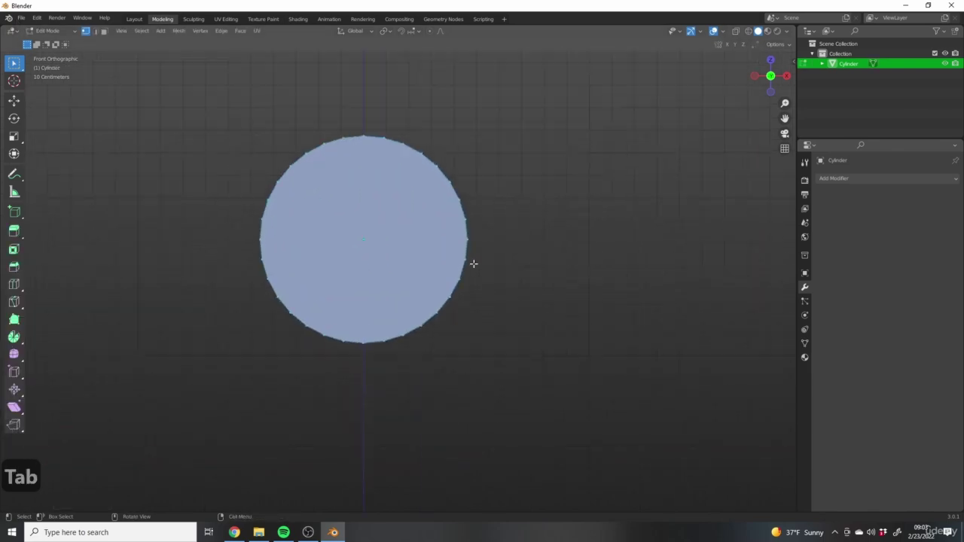
{"action": "middle_click_drag", "start_coordinate": [472, 263], "coordinate": [487, 296], "text": "shift"}
{"action": "left_click", "coordinate": [402, 156]}
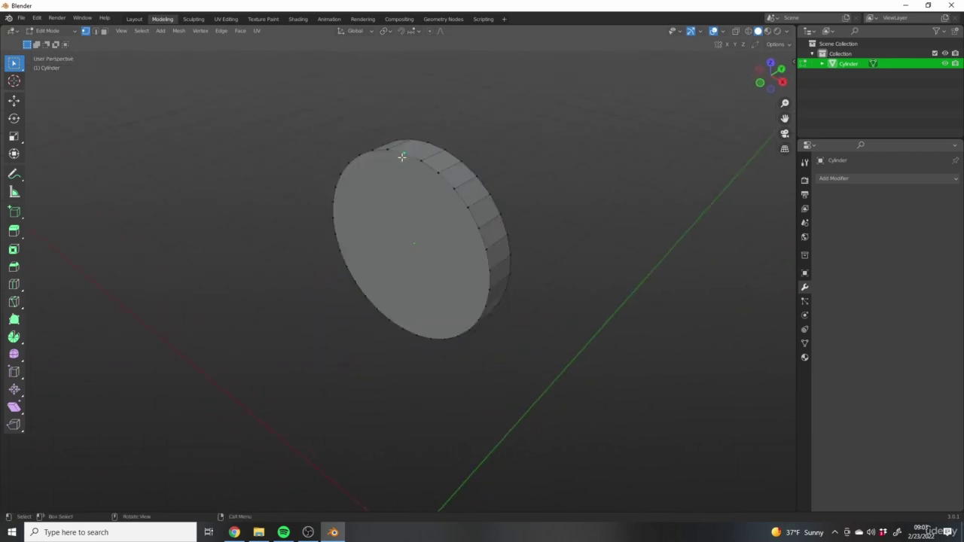
{"action": "middle_click_drag", "start_coordinate": [402, 157], "coordinate": [449, 258]}
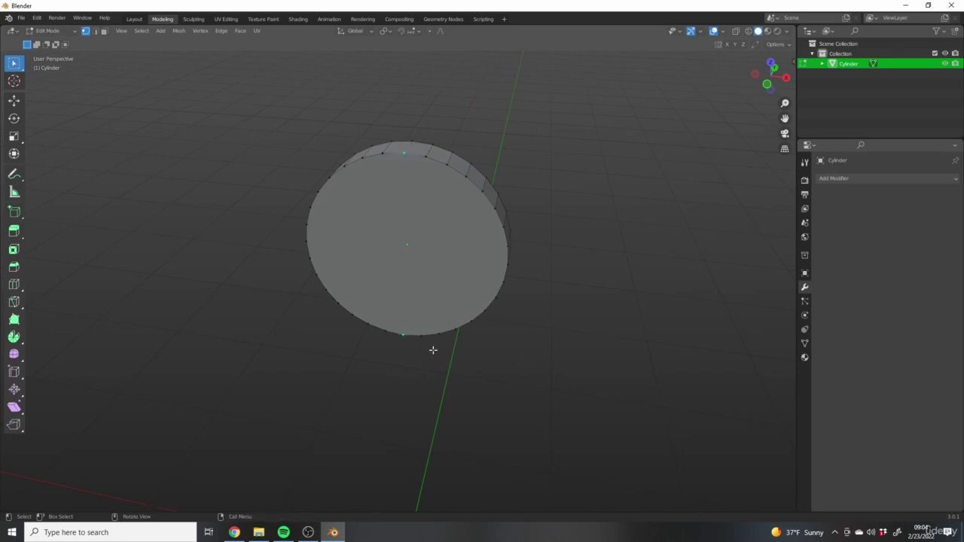
{"action": "key", "text": "KP_1"}
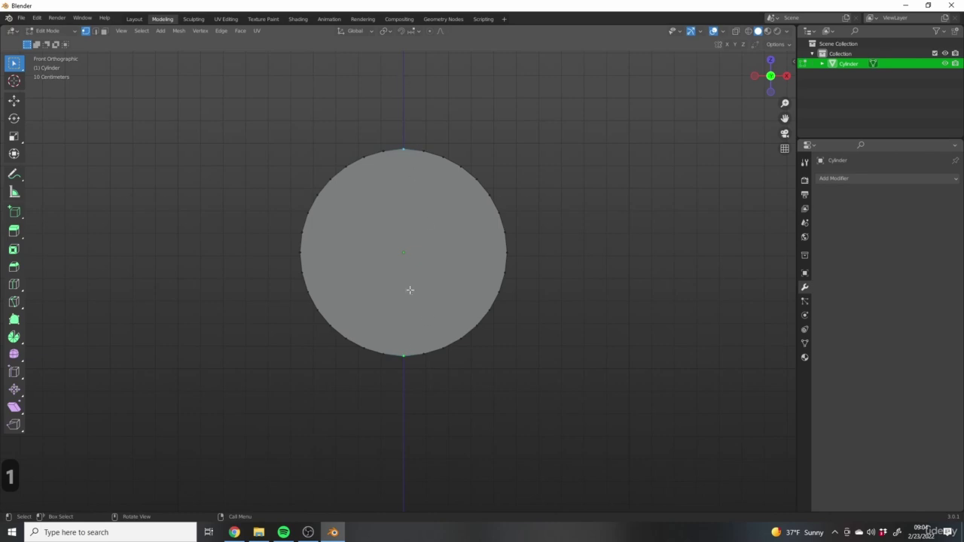
{"action": "middle_click_drag", "start_coordinate": [504, 189], "coordinate": [534, 283]}
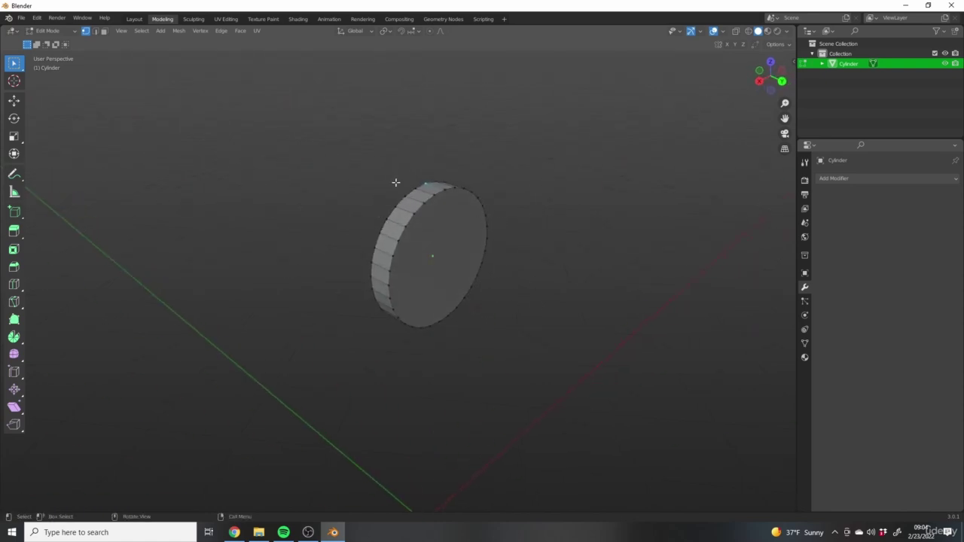
{"action": "middle_click_drag", "start_coordinate": [480, 223], "coordinate": [452, 254]}
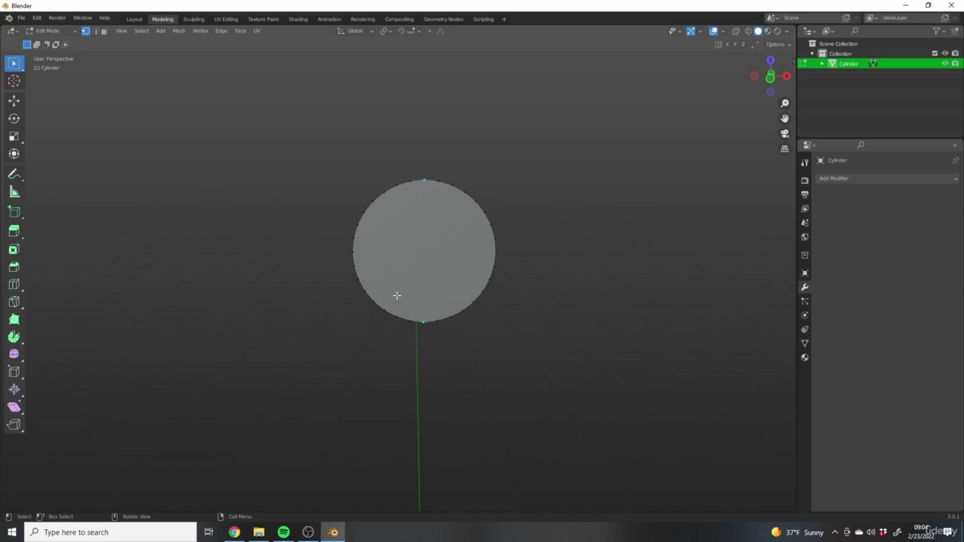
{"action": "middle_click_drag", "start_coordinate": [351, 225], "coordinate": [319, 259]}
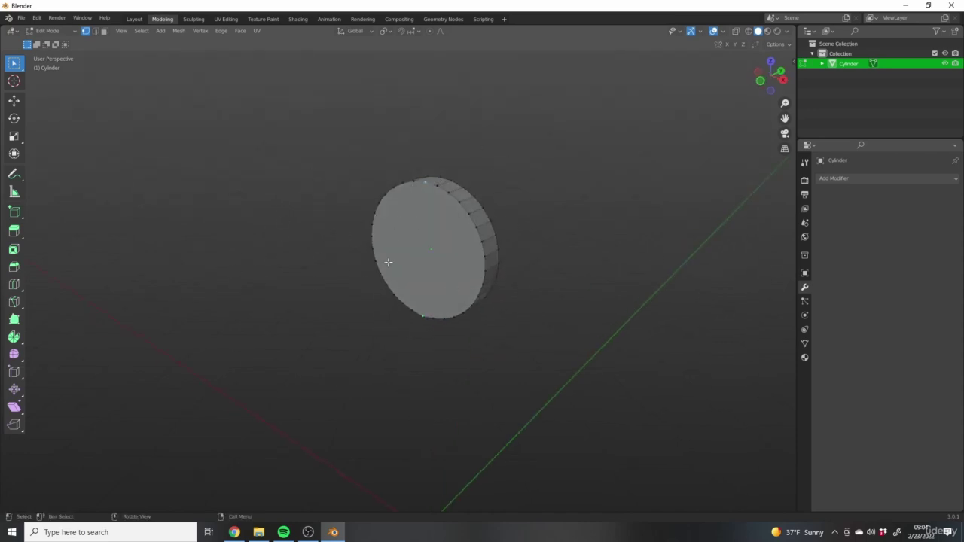
{"action": "middle_click_drag", "start_coordinate": [452, 211], "coordinate": [383, 142]}
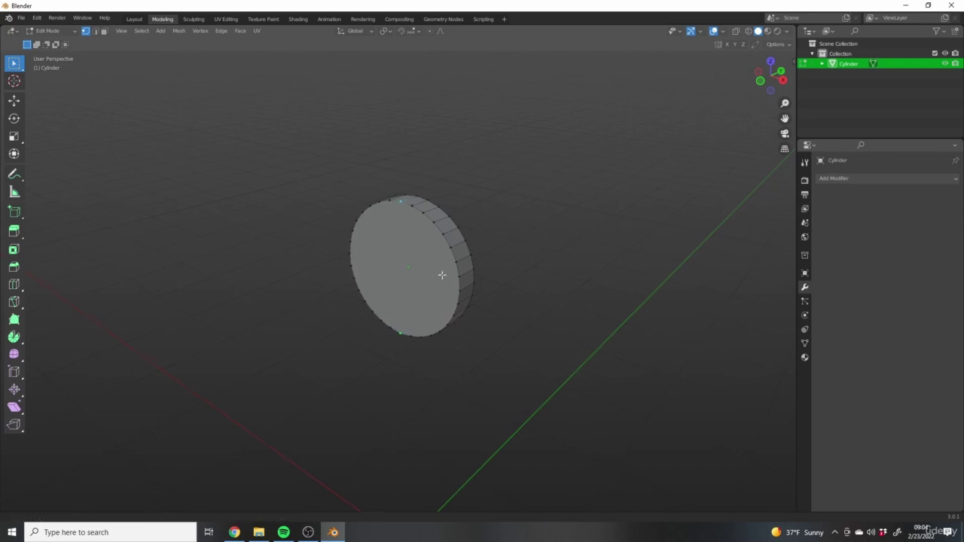
{"action": "middle_click_drag", "start_coordinate": [441, 275], "coordinate": [414, 235]}
{"action": "scroll", "coordinate": [363, 275], "scroll_direction": "up", "scroll_amount": 2}
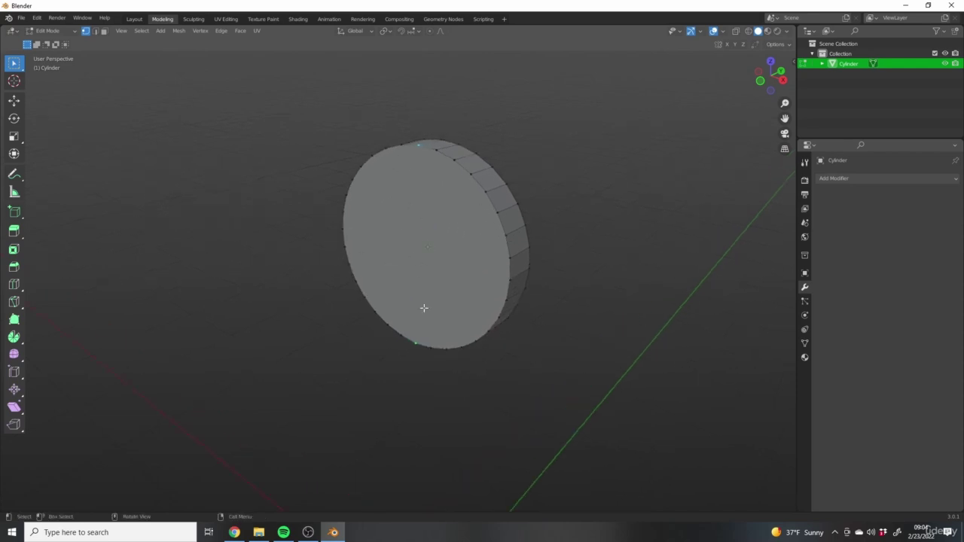
{"action": "middle_click_drag", "start_coordinate": [424, 308], "coordinate": [525, 211]}
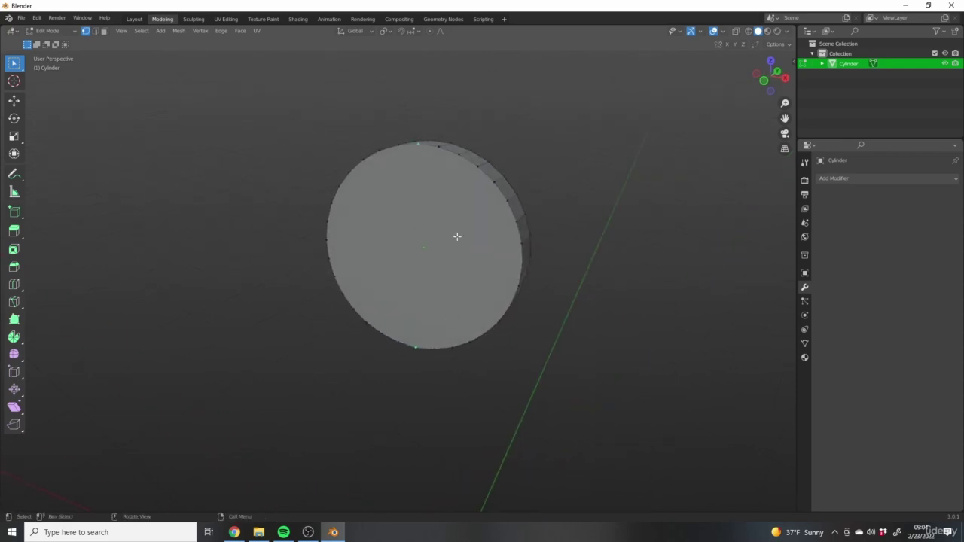
{"action": "middle_click_drag", "start_coordinate": [471, 308], "coordinate": [421, 309]}
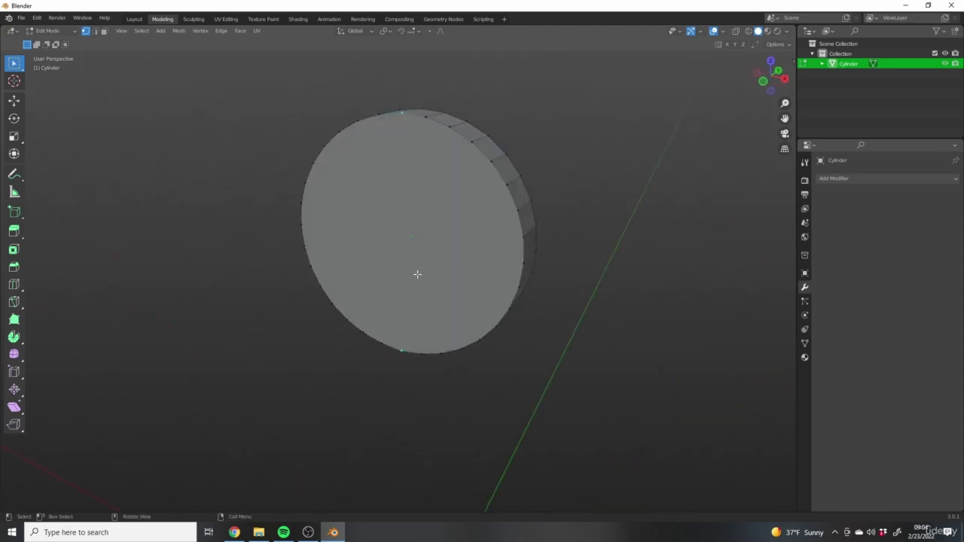
{"action": "key", "text": "j"}
Check the front face's division by selecting each half in face select mode, leaving nothing selected
{"action": "left_click", "coordinate": [105, 31]}
{"action": "left_click", "coordinate": [350, 240]}
{"action": "left_click", "coordinate": [467, 253]}
{"action": "left_click", "coordinate": [346, 230]}
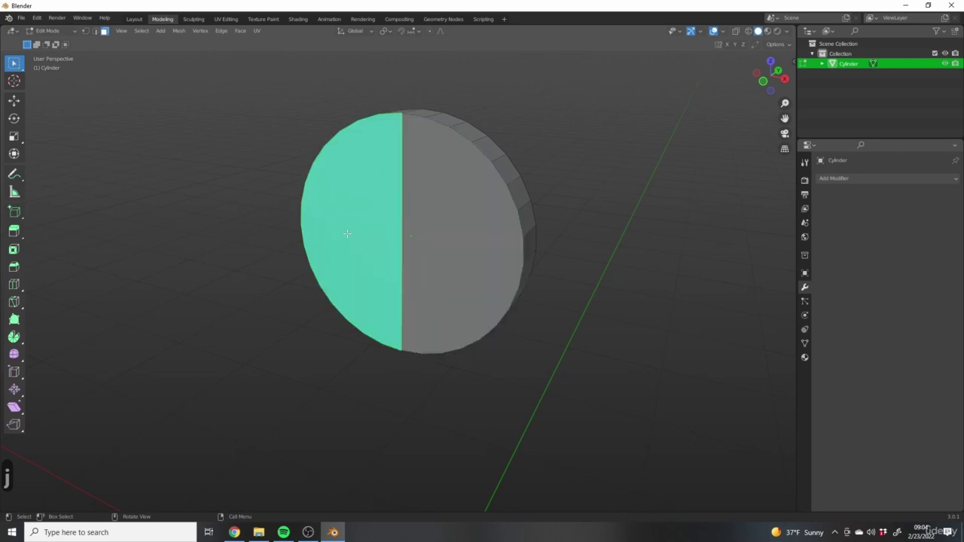
{"action": "left_click", "coordinate": [262, 226]}
Connect the top and bottom middle vertices of the disc's back face with an edge in vertex select mode
{"action": "left_click", "coordinate": [85, 31]}
{"action": "middle_click_drag", "start_coordinate": [557, 197], "coordinate": [397, 307]}
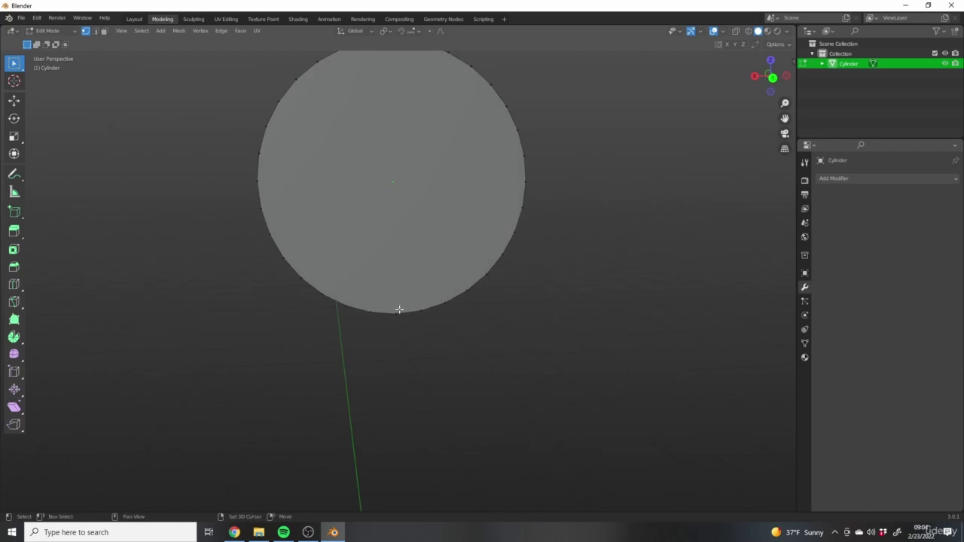
{"action": "middle_click_drag", "start_coordinate": [462, 229], "coordinate": [455, 287]}
{"action": "middle_click_drag", "start_coordinate": [538, 331], "coordinate": [287, 244]}
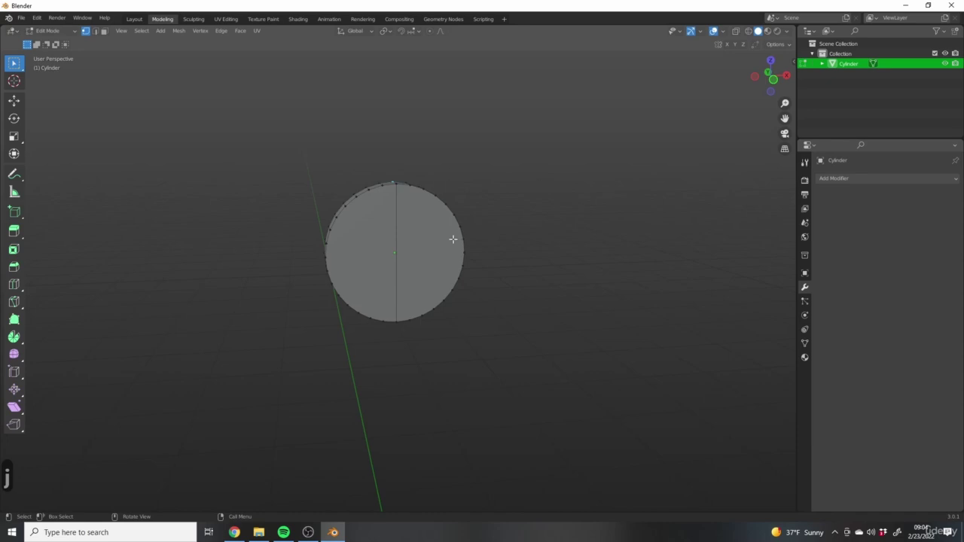
Delete all vertices on the disc's negative X half, using wireframe shading in front view to include both sides
{"action": "key", "text": "KP_1"}
{"action": "middle_click_drag", "start_coordinate": [498, 274], "coordinate": [521, 252], "text": "shift"}
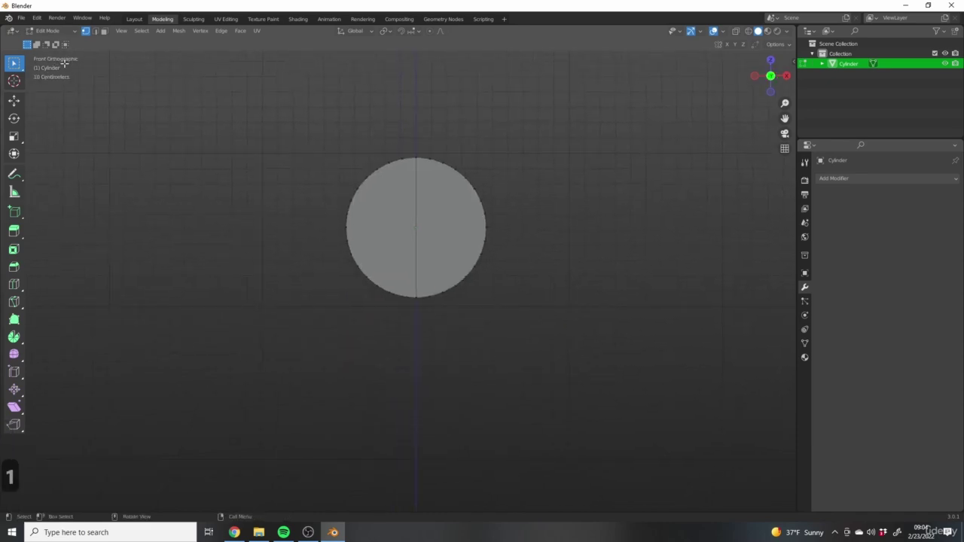
{"action": "middle_click_drag", "start_coordinate": [493, 218], "coordinate": [536, 276], "text": "shift"}
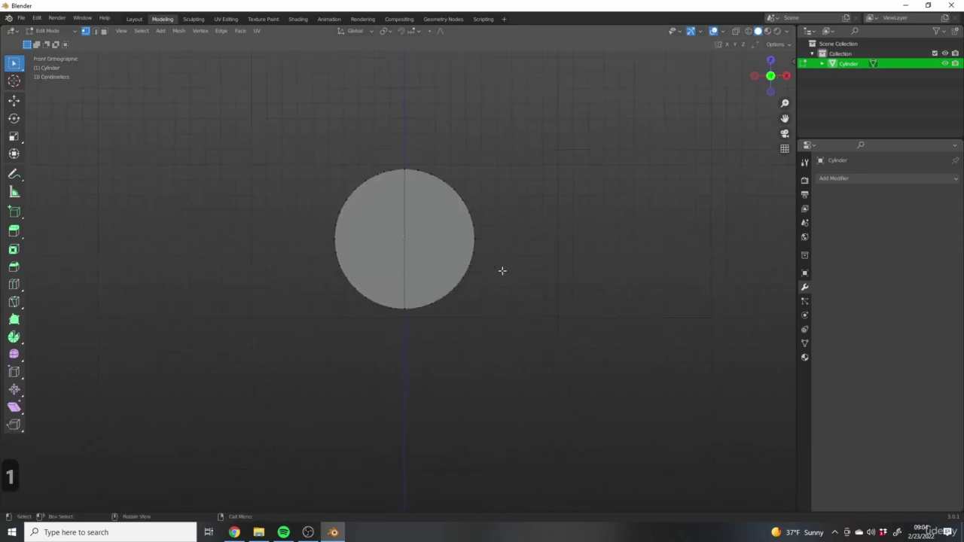
{"action": "left_click", "coordinate": [750, 31]}
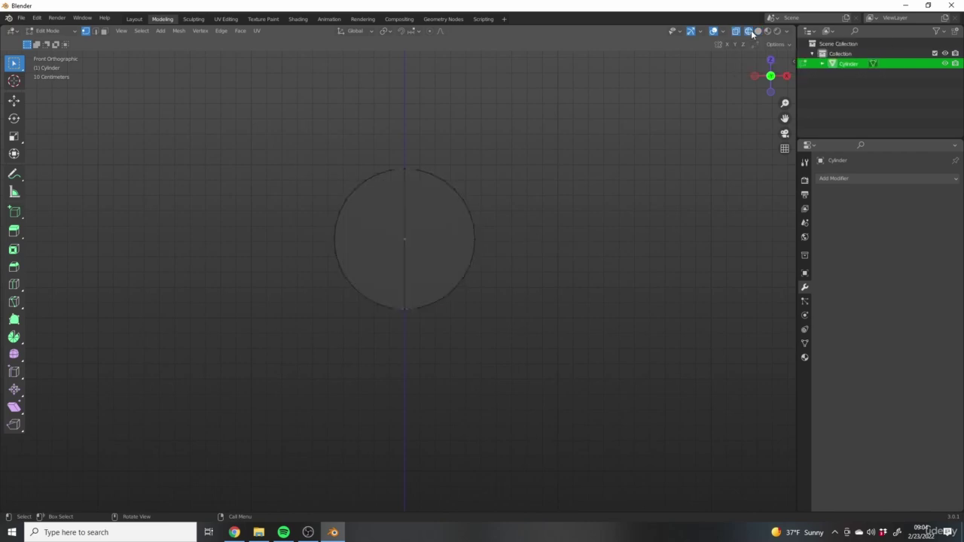
{"action": "middle_click_drag", "start_coordinate": [474, 326], "coordinate": [518, 333], "text": "shift"}
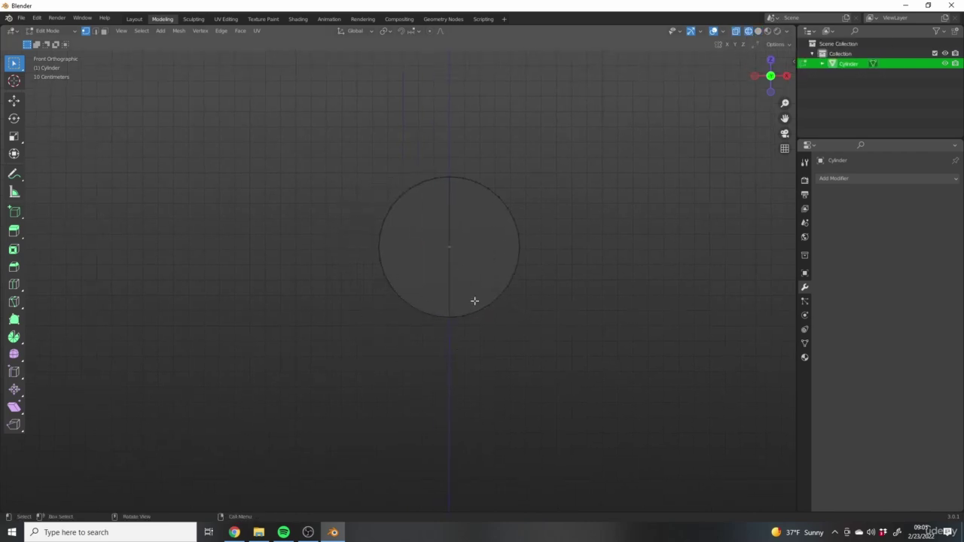
{"action": "left_click_drag", "start_coordinate": [297, 122], "coordinate": [444, 399]}
{"action": "scroll", "coordinate": [413, 215], "scroll_direction": "up", "scroll_amount": 3}
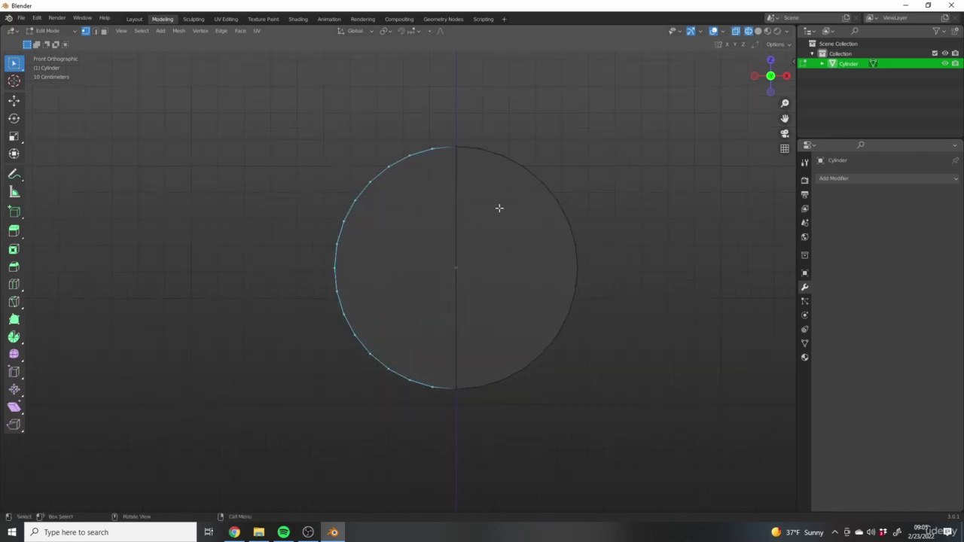
{"action": "scroll", "coordinate": [311, 154], "scroll_direction": "down", "scroll_amount": 2}
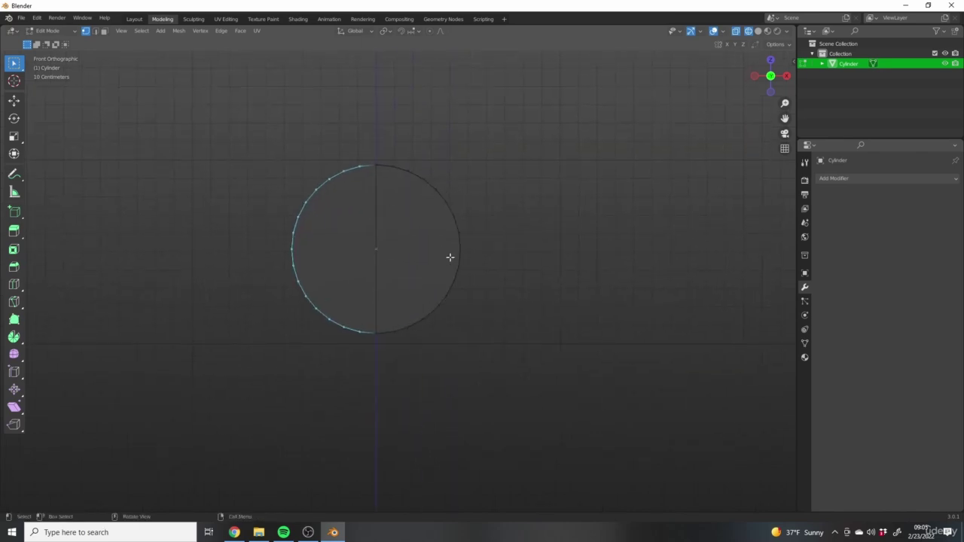
{"action": "key", "text": "x"}
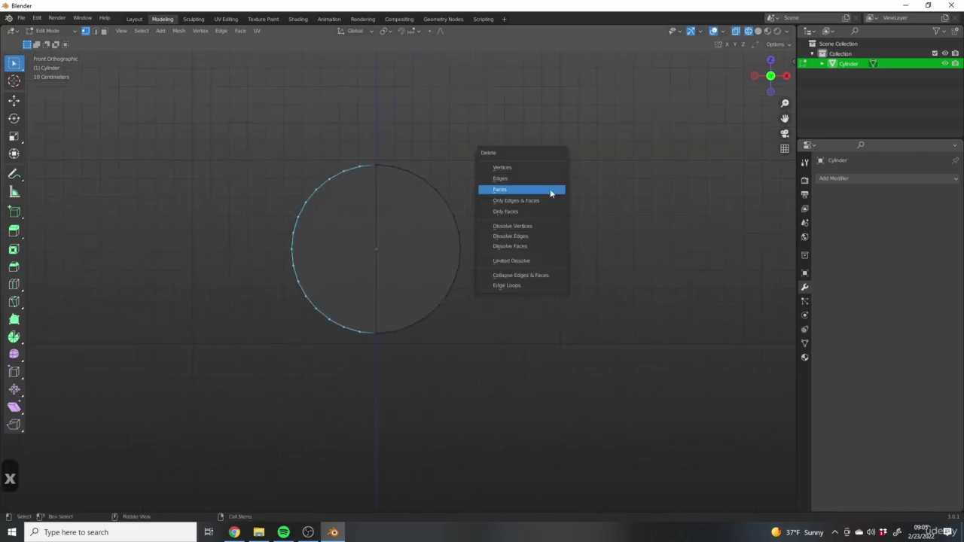
{"action": "left_click", "coordinate": [498, 167]}
Return to solid shading, apply smooth shading to the remaining half disc, and end in Object Mode
{"action": "middle_click_drag", "start_coordinate": [503, 276], "coordinate": [414, 140]}
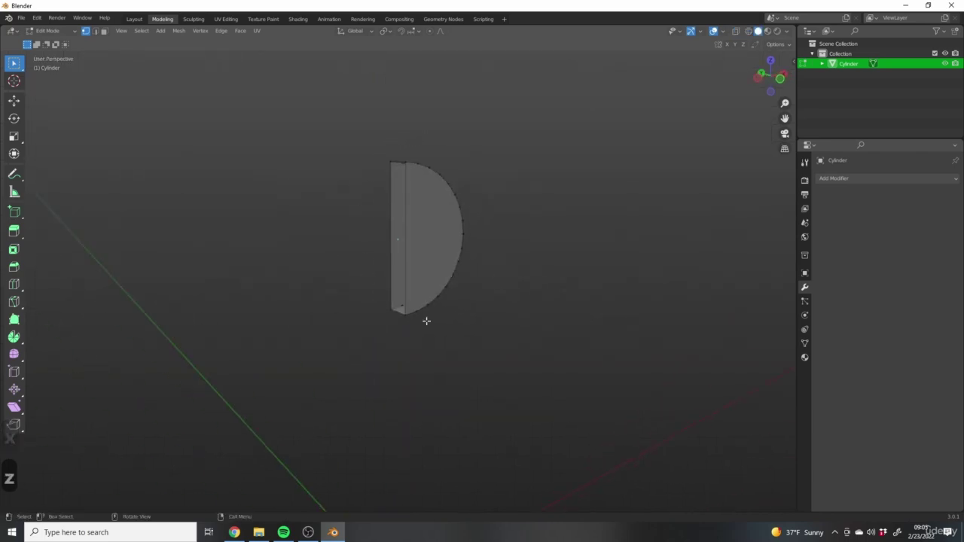
{"action": "middle_click_drag", "start_coordinate": [460, 266], "coordinate": [467, 173]}
{"action": "middle_click_drag", "start_coordinate": [301, 135], "coordinate": [514, 239]}
{"action": "left_click", "coordinate": [467, 184], "text": "alt"}
{"action": "right_click", "coordinate": [511, 183]}
{"action": "left_click", "coordinate": [501, 173]}
{"action": "key", "text": "Tab"}
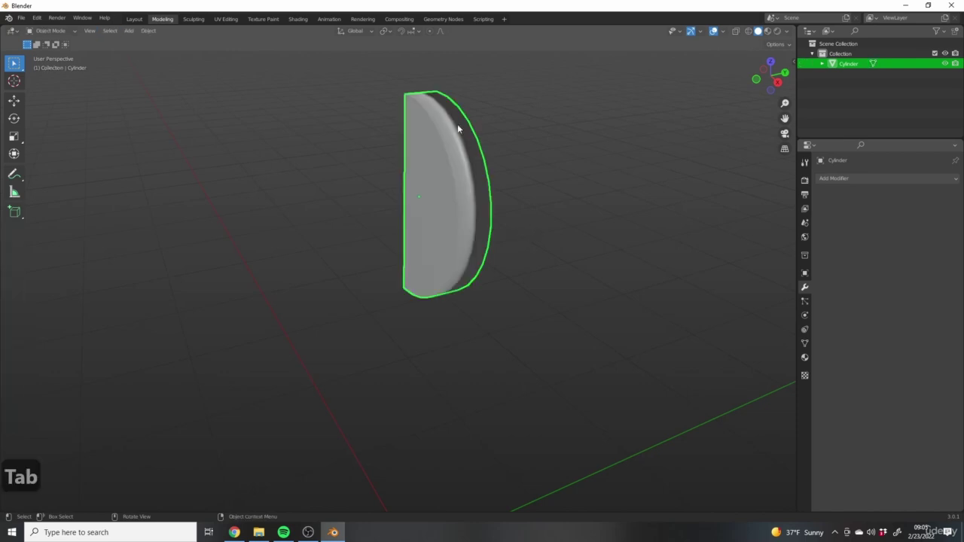
Show the half disc's transform values and apply its scale so all three axes read 1.000
{"action": "left_click", "coordinate": [792, 64]}
{"action": "left_click", "coordinate": [793, 65]}
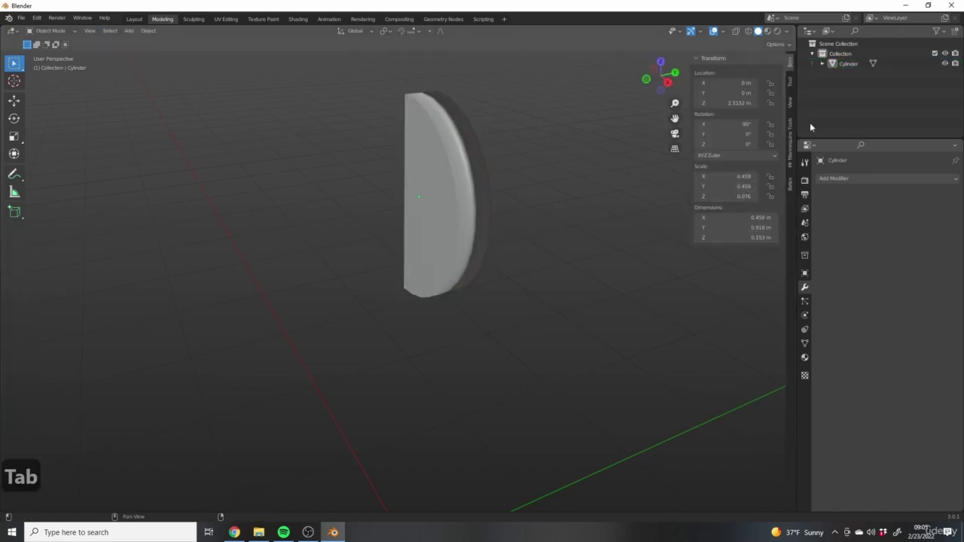
{"action": "left_click", "coordinate": [476, 211]}
{"action": "middle_click_drag", "start_coordinate": [439, 217], "coordinate": [483, 271]}
{"action": "key", "text": "ctrl+a"}
{"action": "left_click", "coordinate": [486, 214]}
{"action": "key", "text": "Tab"}
{"action": "key", "text": "Tab"}
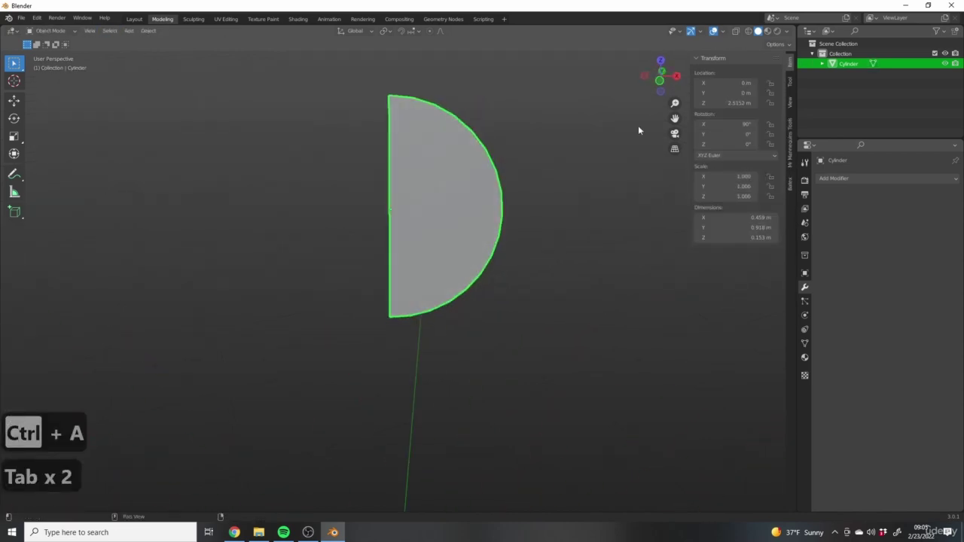
Add a Mirror modifier to the half disc on the X axis with Clipping enabled
{"action": "scroll", "coordinate": [438, 254], "scroll_direction": "down", "scroll_amount": 2}
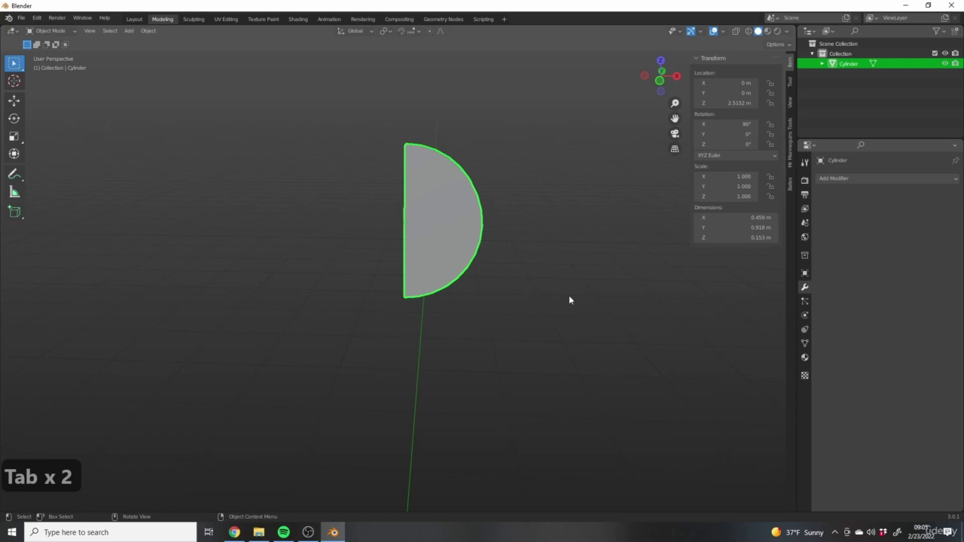
{"action": "middle_click_drag", "start_coordinate": [507, 231], "coordinate": [538, 296]}
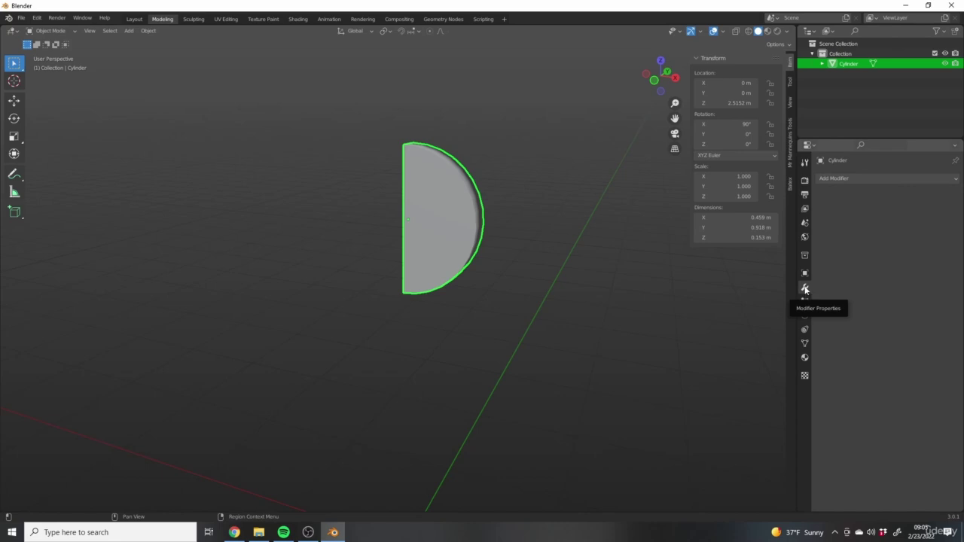
{"action": "left_click", "coordinate": [839, 178]}
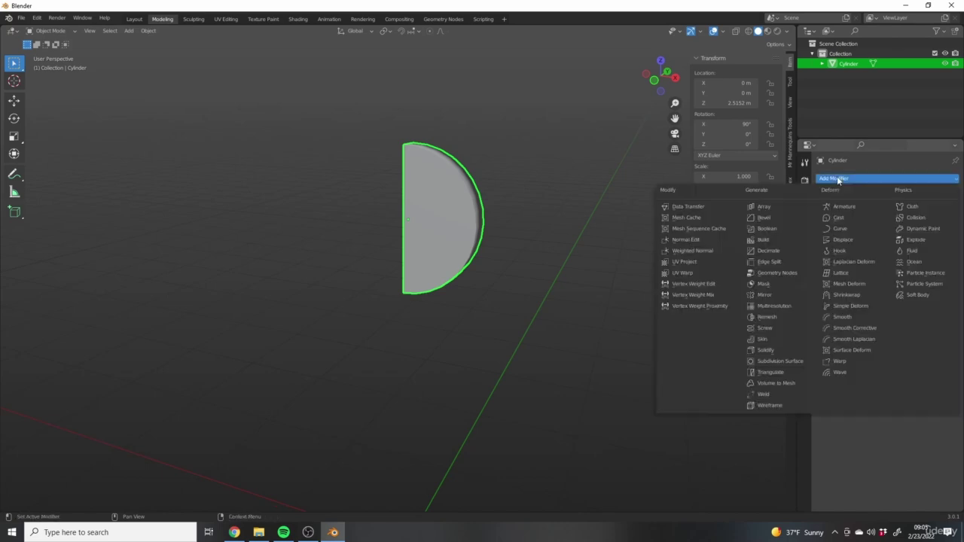
{"action": "left_click", "coordinate": [764, 295]}
Examine the mirrored disc and its position above the origin in perspective and front views
{"action": "middle_click_drag", "start_coordinate": [495, 265], "coordinate": [527, 234]}
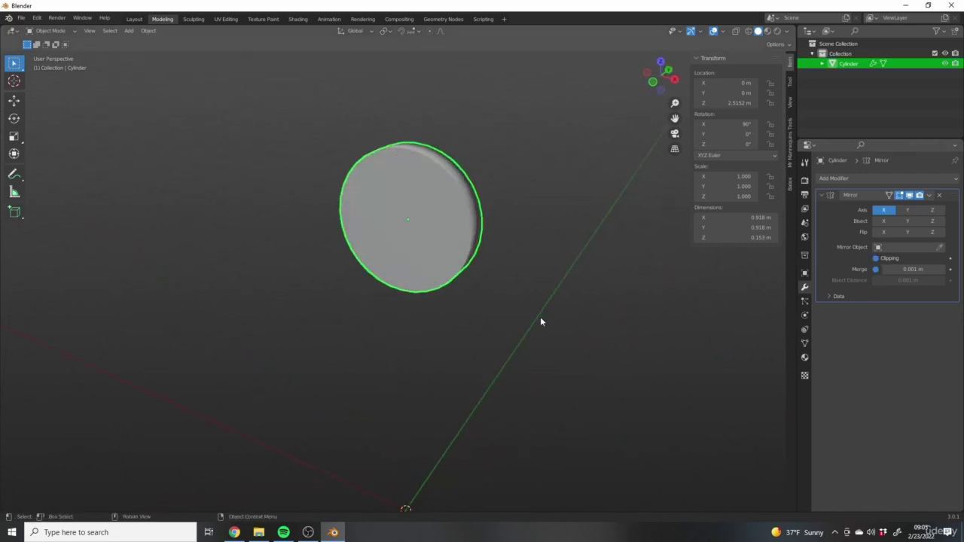
{"action": "middle_click_drag", "start_coordinate": [540, 321], "coordinate": [509, 132]}
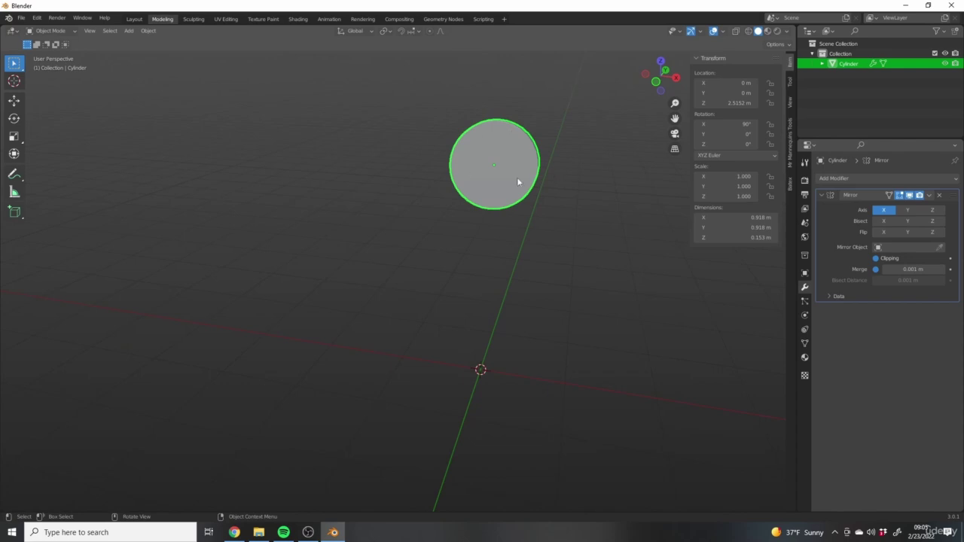
{"action": "middle_click_drag", "start_coordinate": [518, 182], "coordinate": [554, 265], "text": "shift"}
{"action": "key", "text": "KP_1"}
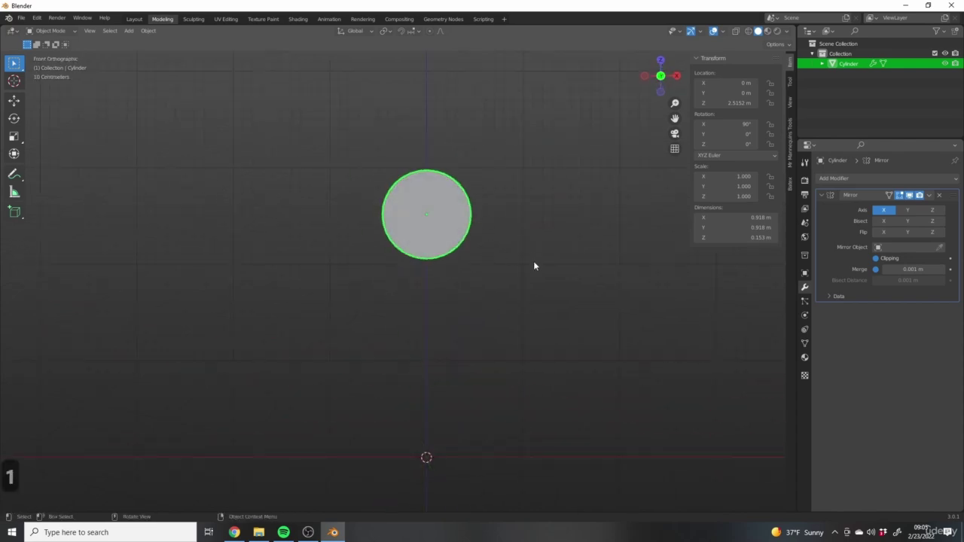
{"action": "scroll", "coordinate": [486, 270], "scroll_direction": "up", "scroll_amount": 1}
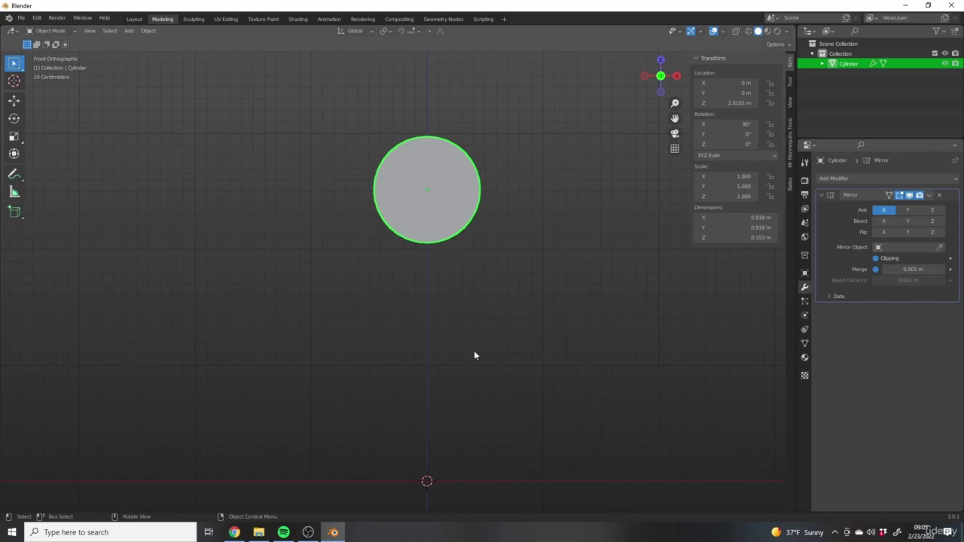
{"action": "middle_click_drag", "start_coordinate": [575, 286], "coordinate": [465, 155], "text": "shift"}
{"action": "scroll", "coordinate": [544, 271], "scroll_direction": "up", "scroll_amount": 2}
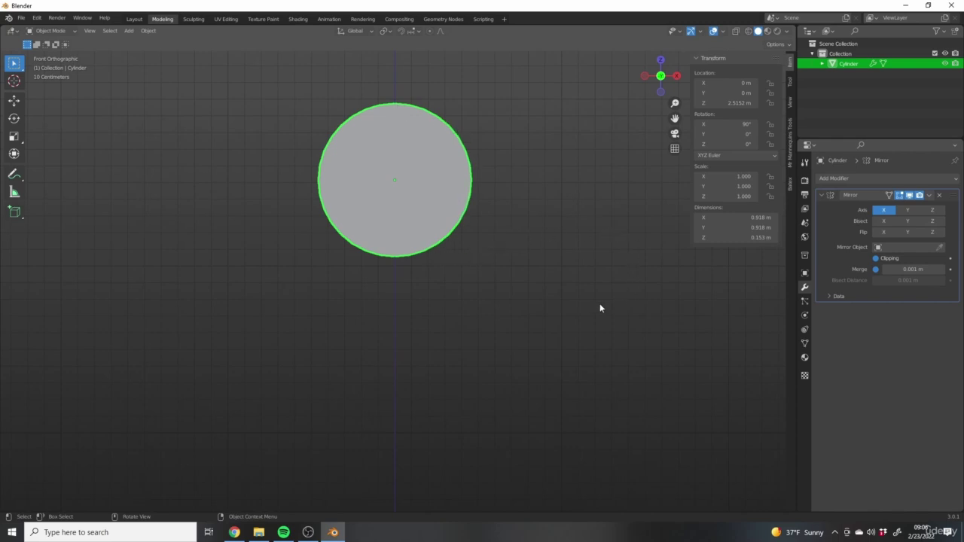
{"action": "scroll", "coordinate": [520, 240], "scroll_direction": "down", "scroll_amount": 3}
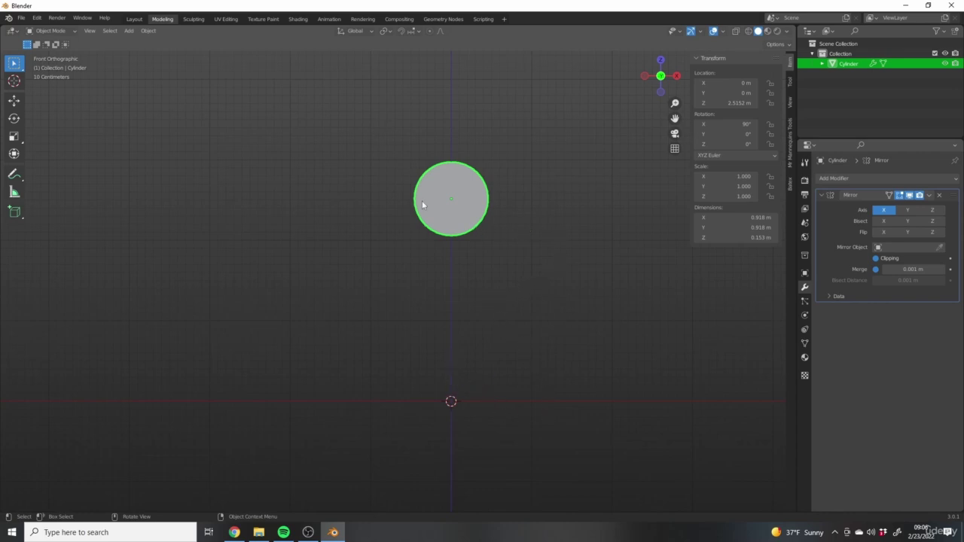
Enter Edit Mode and select the four adjoining lower rim faces of the half disc, starting at the mirror seam
{"action": "scroll", "coordinate": [423, 205], "scroll_direction": "up", "scroll_amount": 2}
{"action": "middle_click_drag", "start_coordinate": [541, 237], "coordinate": [443, 214]}
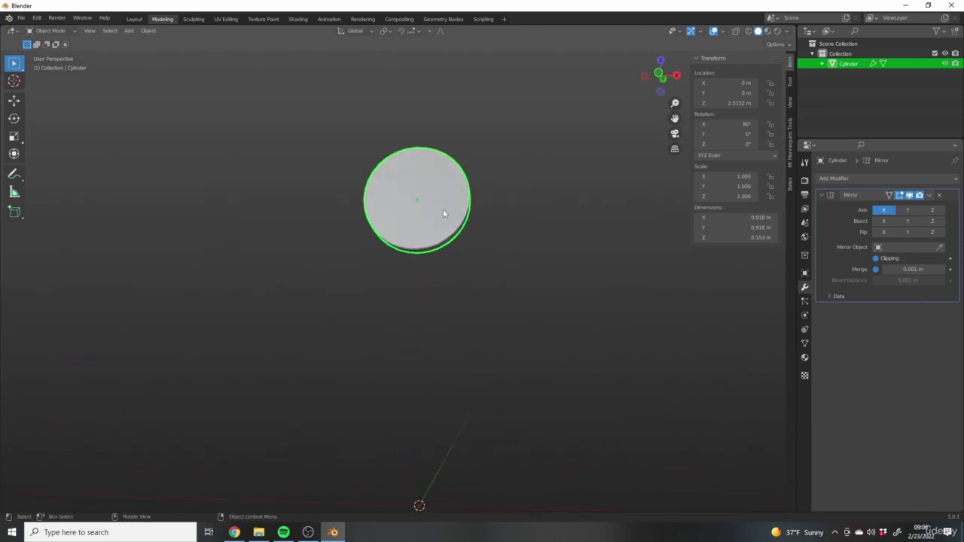
{"action": "key", "text": "Tab"}
{"action": "middle_click_drag", "start_coordinate": [562, 273], "coordinate": [435, 240]}
{"action": "left_click", "coordinate": [465, 258]}
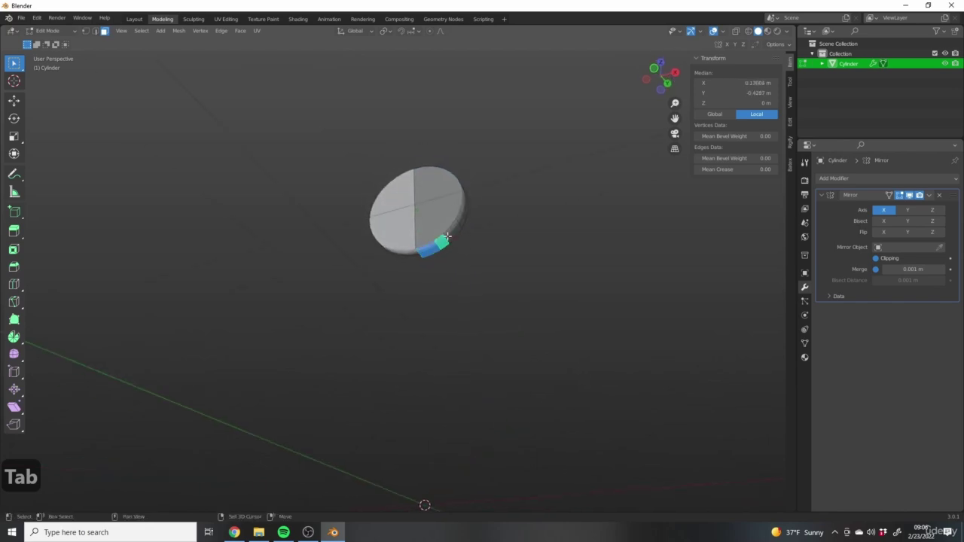
{"action": "left_click", "coordinate": [447, 236]}
{"action": "mouse_move", "coordinate": [525, 200]}
{"action": "middle_mouse_down"}
{"action": "mouse_move", "coordinate": [440, 276]}
{"action": "mouse_move", "coordinate": [483, 276]}
{"action": "mouse_move", "coordinate": [518, 238]}
{"action": "mouse_move", "coordinate": [491, 242]}
{"action": "mouse_move", "coordinate": [474, 222]}
{"action": "middle_mouse_up"}
Switch to wireframe shading and extrude the selected rim faces outward below the disc in front view
{"action": "key", "text": "1"}
{"action": "key", "text": "z"}
{"action": "scroll", "coordinate": [474, 278], "scroll_direction": "up", "scroll_amount": 5}
{"action": "scroll", "coordinate": [527, 236], "scroll_direction": "down", "scroll_amount": 4}
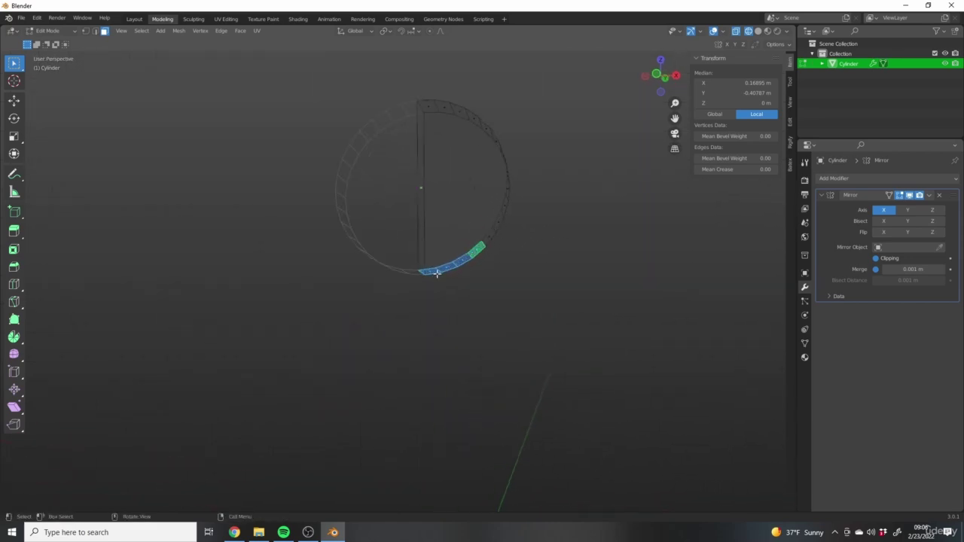
{"action": "scroll", "coordinate": [447, 277], "scroll_direction": "down", "scroll_amount": 3}
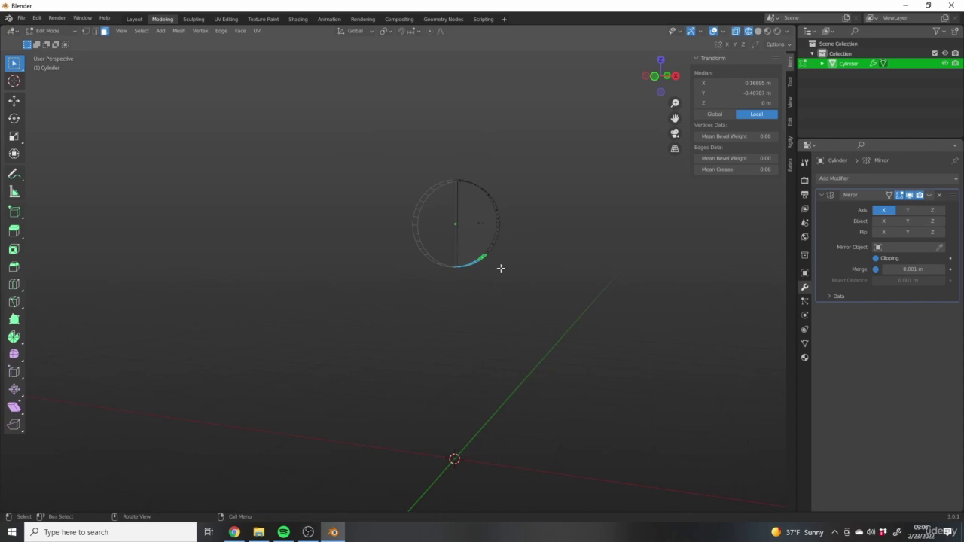
{"action": "key", "text": "1"}
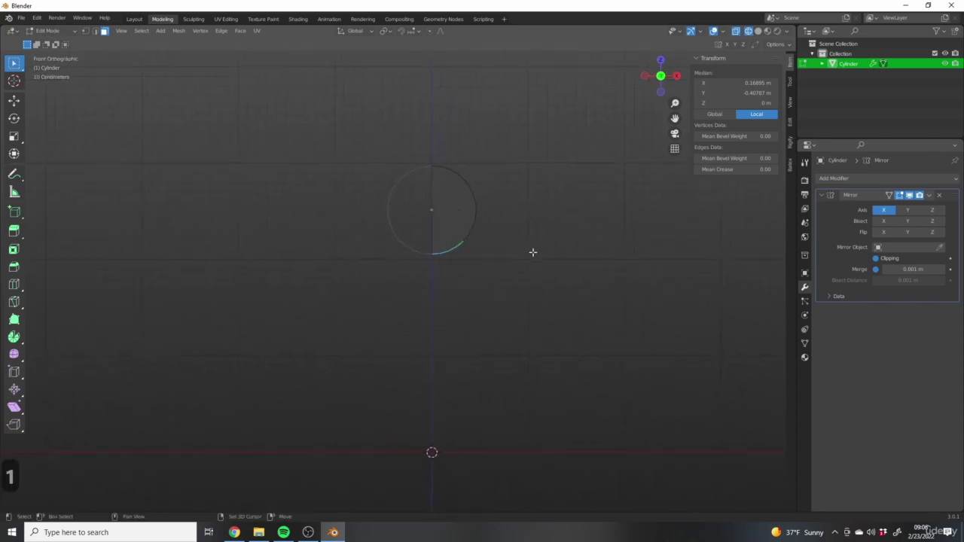
{"action": "scroll", "coordinate": [462, 163], "scroll_direction": "up", "scroll_amount": 3}
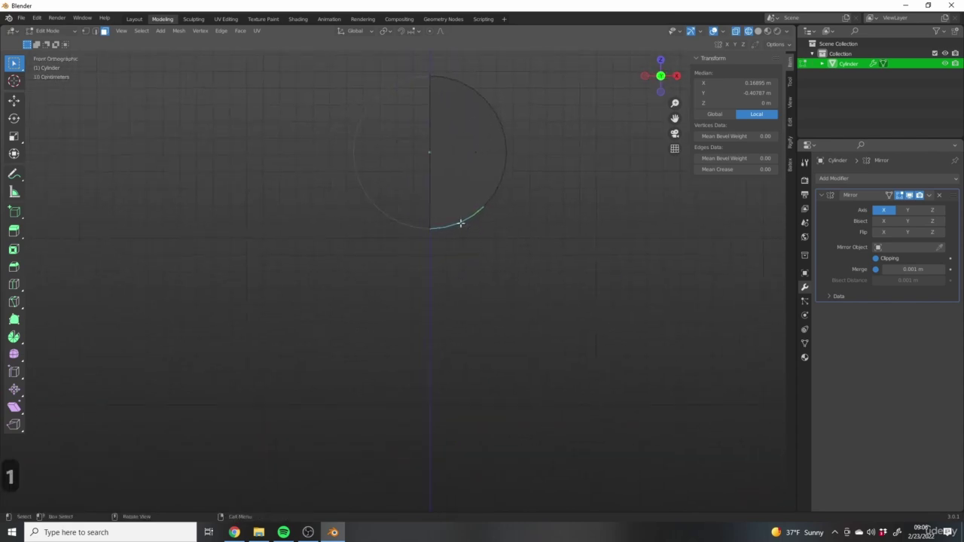
{"action": "scroll", "coordinate": [461, 223], "scroll_direction": "up", "scroll_amount": 5}
{"action": "scroll", "coordinate": [520, 249], "scroll_direction": "down", "scroll_amount": 5}
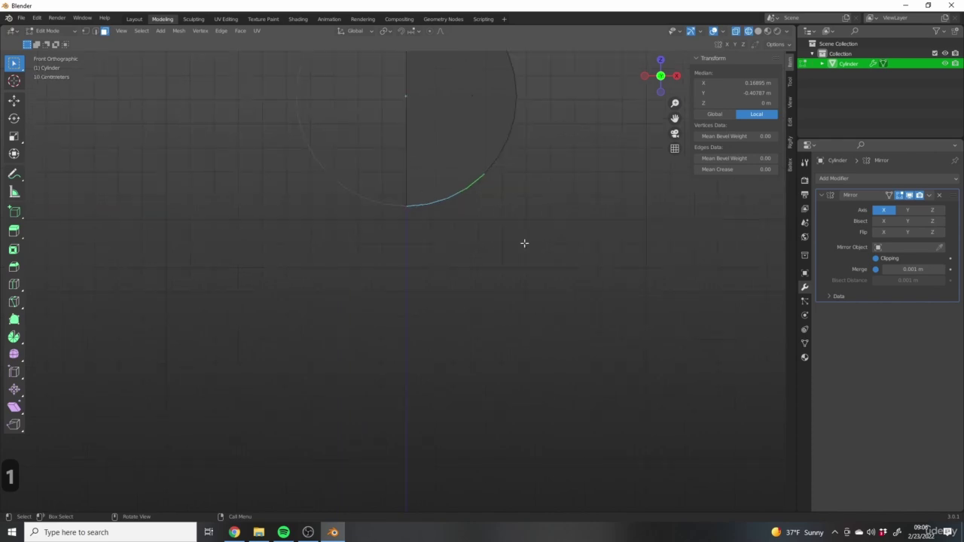
{"action": "scroll", "coordinate": [497, 253], "scroll_direction": "up", "scroll_amount": 3, "text": "shift"}
{"action": "key", "text": "e"}
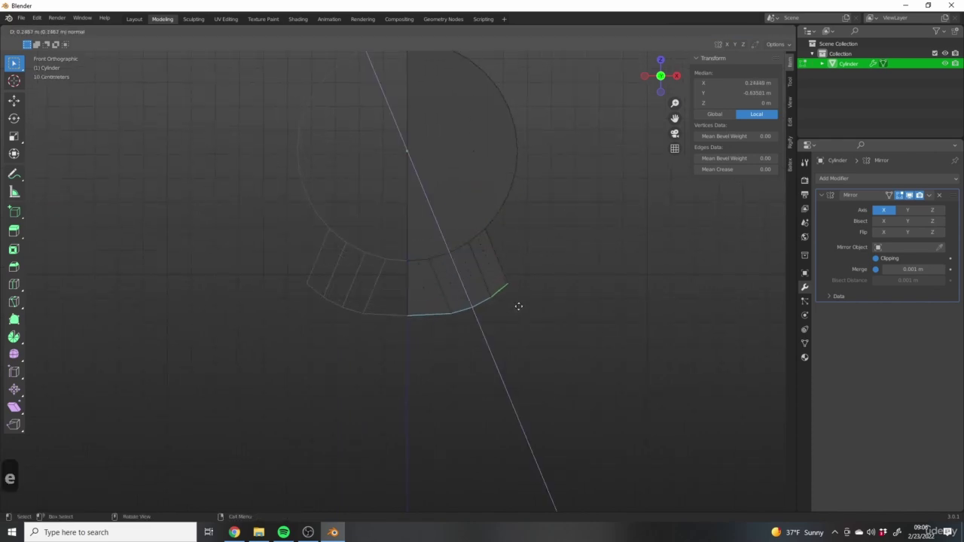
{"action": "left_click", "coordinate": [525, 324]}
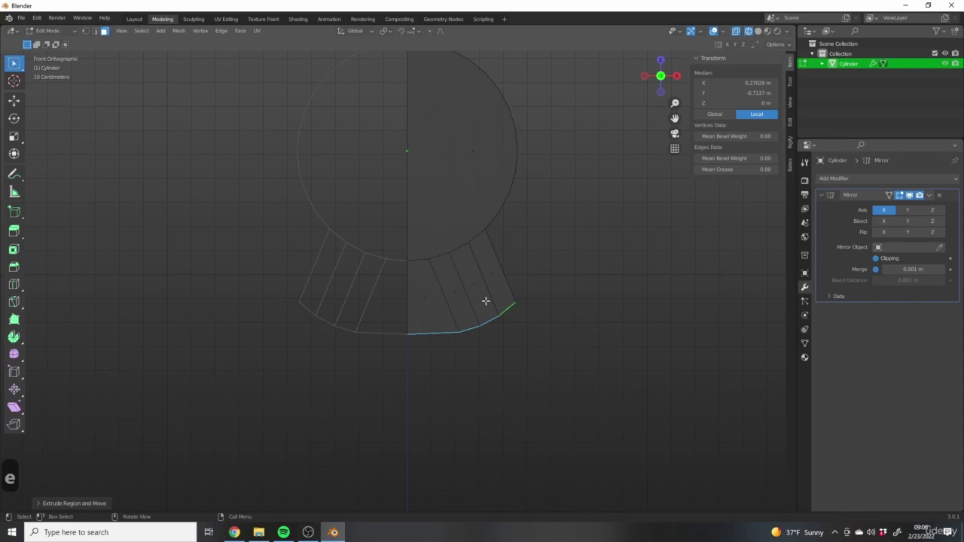
Examine the extruded faces along the mirror seam from below, and undo the extrusion
{"action": "middle_click_drag", "start_coordinate": [459, 348], "coordinate": [382, 281]}
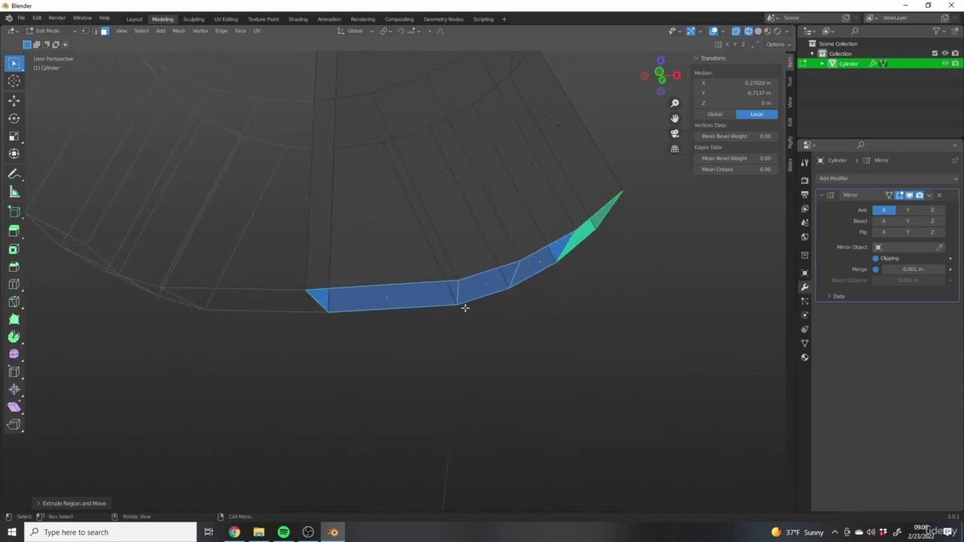
{"action": "scroll", "coordinate": [444, 257], "scroll_direction": "down", "scroll_amount": 3}
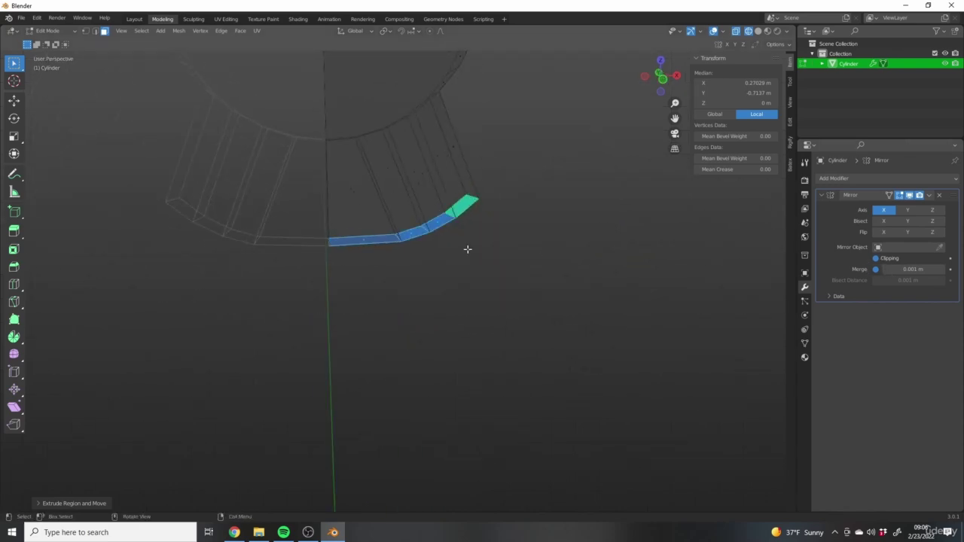
{"action": "middle_click_drag", "start_coordinate": [467, 249], "coordinate": [460, 243]}
{"action": "key", "text": "ctrl+z"}
{"action": "key", "text": "ctrl+z"}
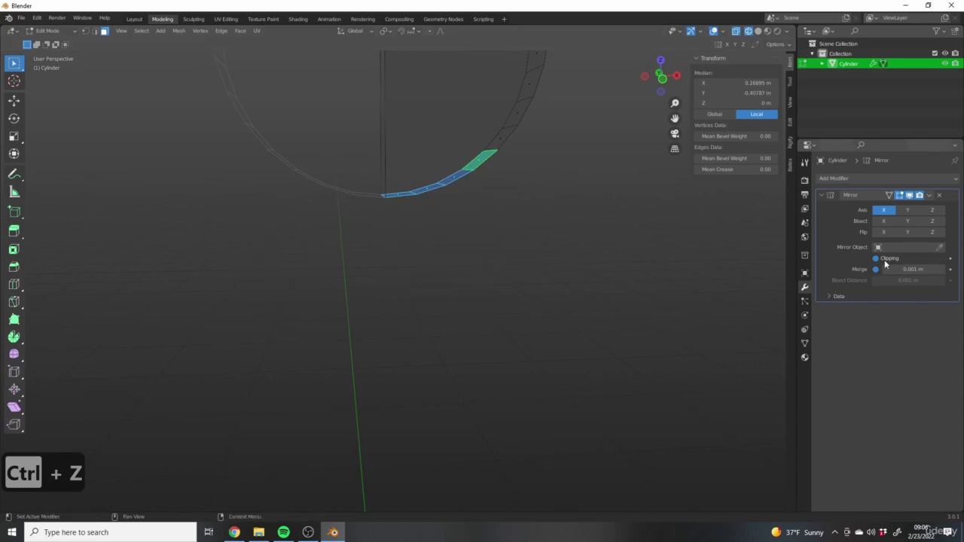
Try extruding the rim faces with the Mirror modifier's Clipping turned off, view it in solid shading, and undo the attempt with Clipping restored
{"action": "left_click", "coordinate": [879, 258]}
{"action": "key", "text": "1"}
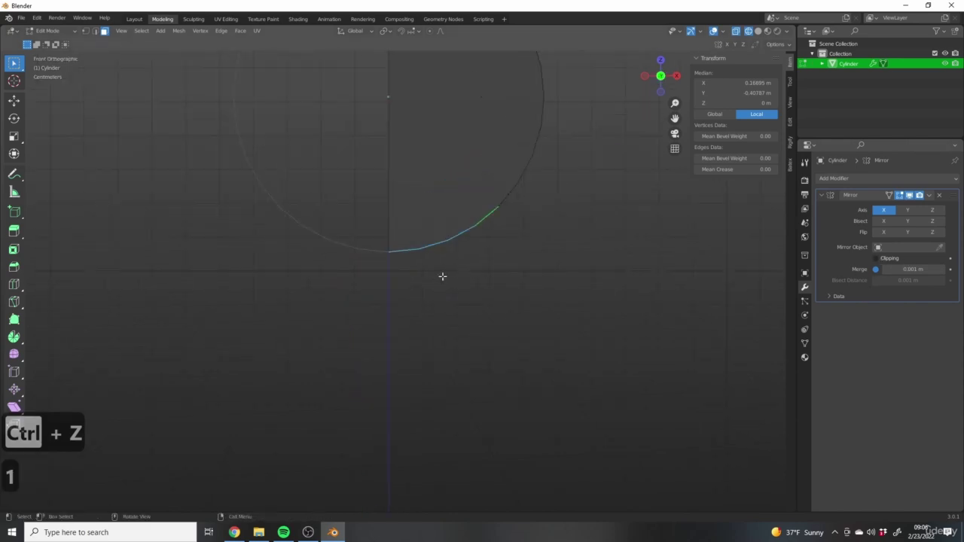
{"action": "key", "text": "e"}
{"action": "left_click", "coordinate": [522, 382]}
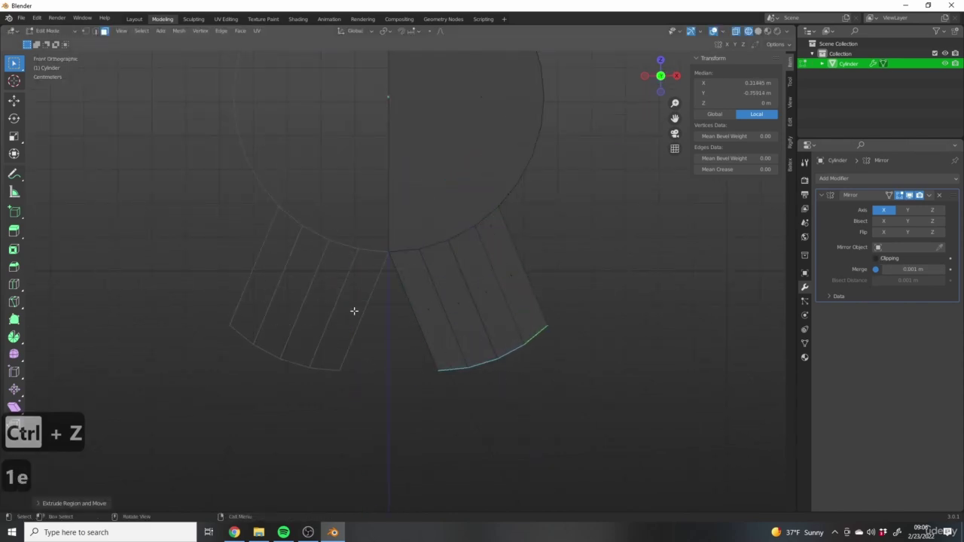
{"action": "key", "text": "z"}
{"action": "left_click", "coordinate": [630, 362]}
{"action": "mouse_move", "coordinate": [631, 361]}
{"action": "middle_mouse_down"}
{"action": "mouse_move", "coordinate": [550, 323]}
{"action": "mouse_move", "coordinate": [549, 338]}
{"action": "mouse_move", "coordinate": [531, 331]}
{"action": "mouse_move", "coordinate": [546, 327]}
{"action": "middle_mouse_up"}
{"action": "key", "text": "ctrl+z"}
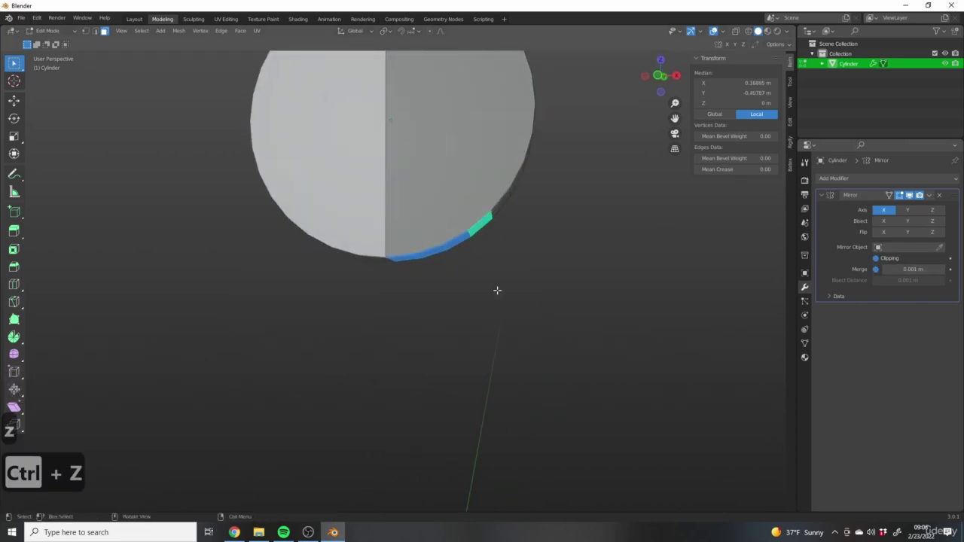
With Clipping on, extrude the four lower rim faces outward by about 0.3 m to form a flared section
{"action": "key", "text": "KP_1"}
{"action": "key", "text": "e"}
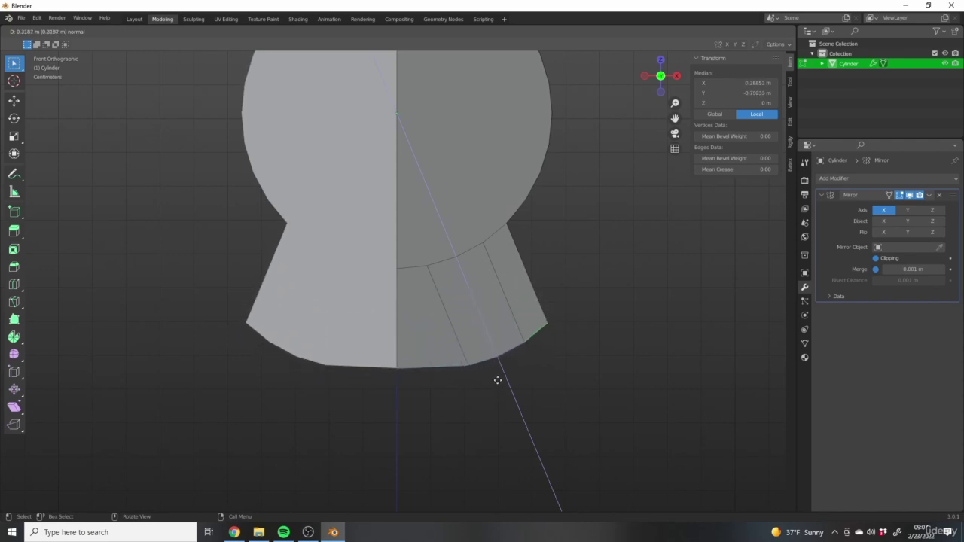
{"action": "left_click", "coordinate": [495, 383]}
{"action": "middle_click_drag", "start_coordinate": [603, 304], "coordinate": [502, 268]}
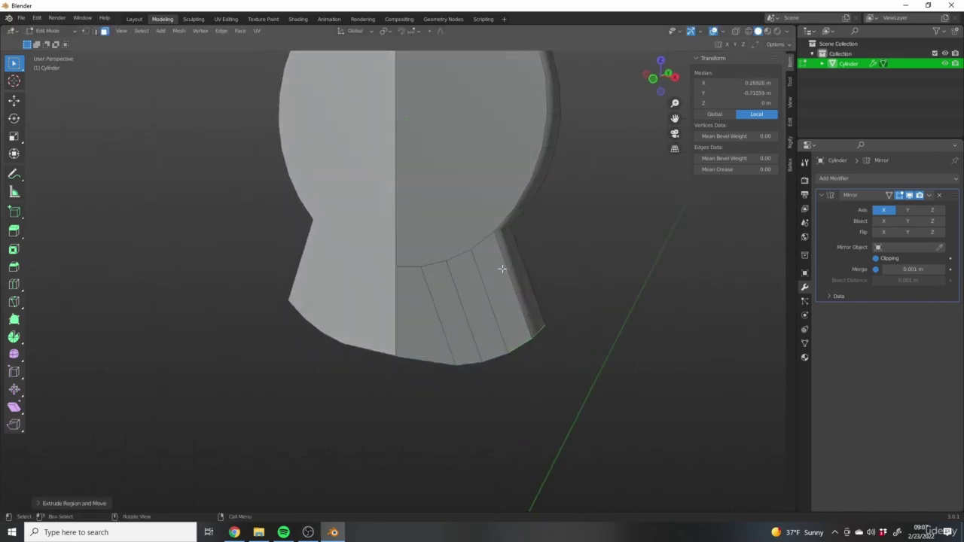
{"action": "scroll", "coordinate": [504, 237], "scroll_direction": "down", "scroll_amount": 4}
{"action": "middle_click_drag", "start_coordinate": [529, 303], "coordinate": [553, 324]}
{"action": "key", "text": "1"}
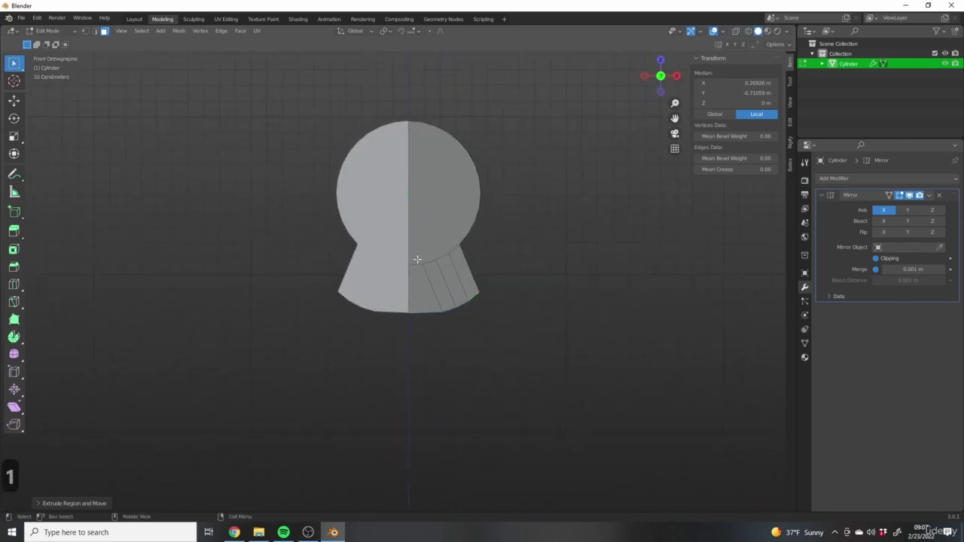
In vertex mode, move the flared section's lower vertex pair nearest the seam inward along X to even out the spacing
{"action": "scroll", "coordinate": [495, 301], "scroll_direction": "up", "scroll_amount": 3}
{"action": "scroll", "coordinate": [523, 344], "scroll_direction": "down", "scroll_amount": 3}
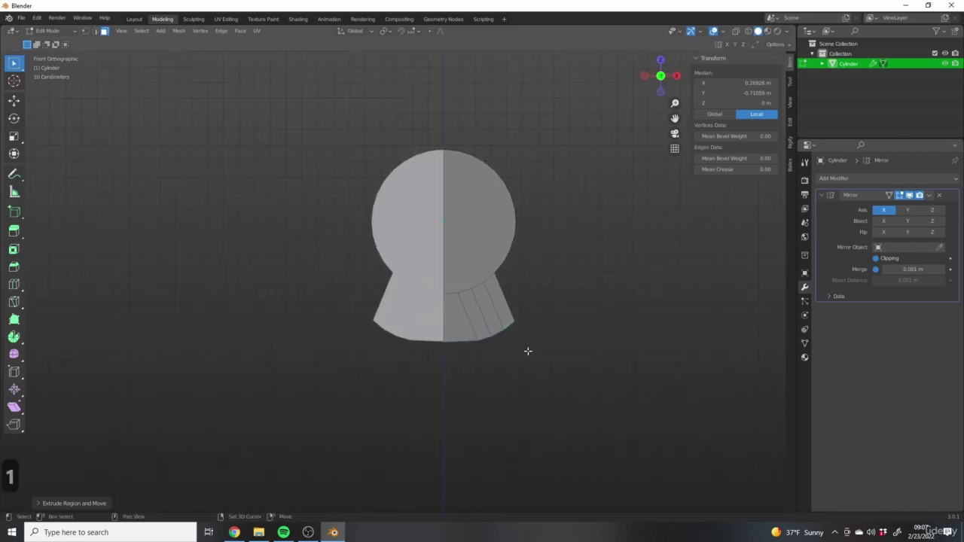
{"action": "middle_click_drag", "start_coordinate": [528, 351], "coordinate": [447, 325], "text": "shift"}
{"action": "scroll", "coordinate": [183, 155], "scroll_direction": "up", "scroll_amount": 3}
{"action": "key", "text": "1"}
{"action": "left_click", "coordinate": [400, 318]}
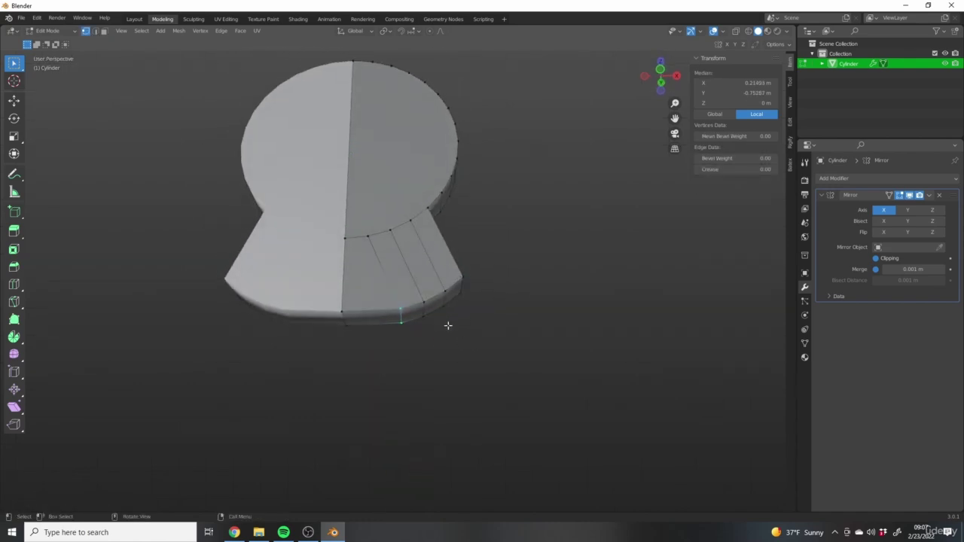
{"action": "key", "text": "g"}
{"action": "key", "text": "x"}
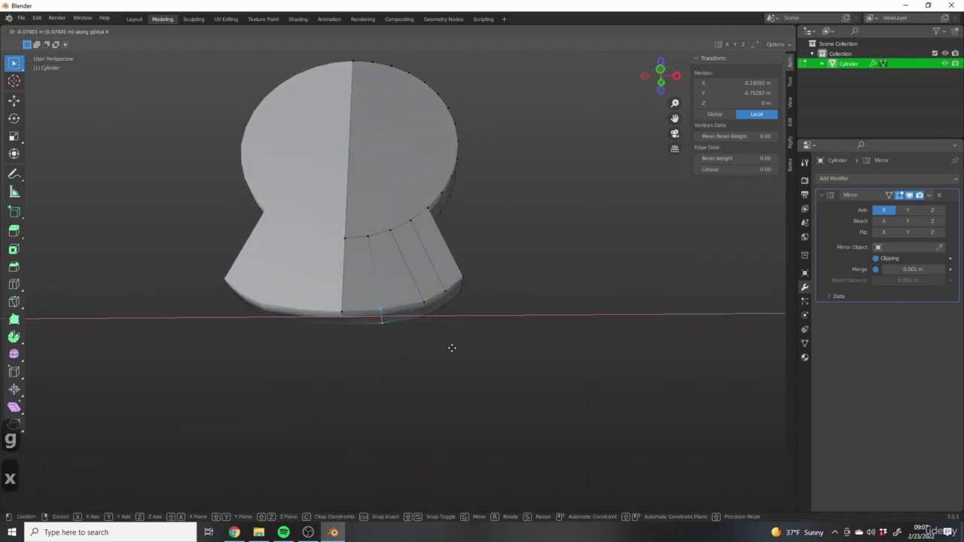
{"action": "left_click", "coordinate": [448, 349]}
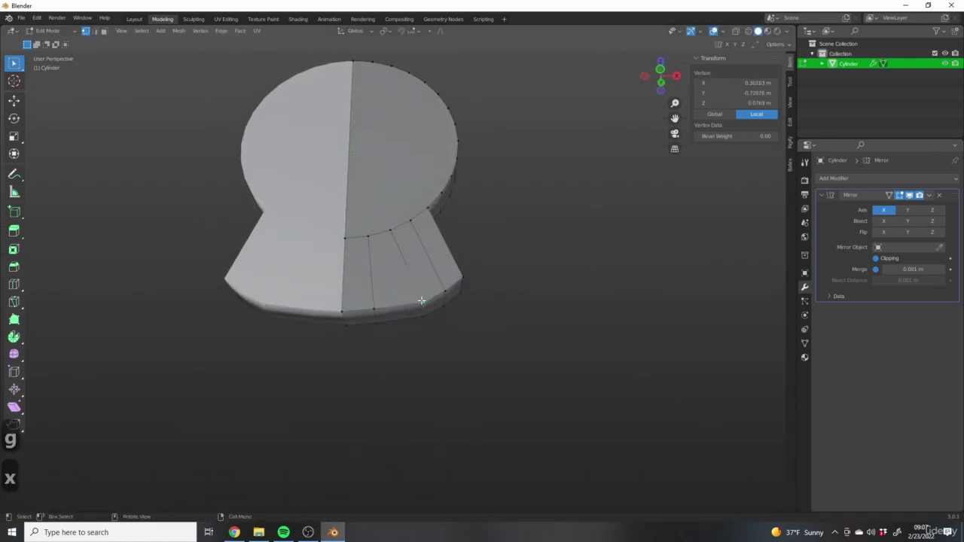
Move the second lower vertex pair from the seam inward along the X axis
{"action": "key", "text": "g"}
{"action": "key", "text": "x"}
{"action": "left_click", "coordinate": [522, 359]}
{"action": "middle_click_drag", "start_coordinate": [523, 359], "coordinate": [393, 341]}
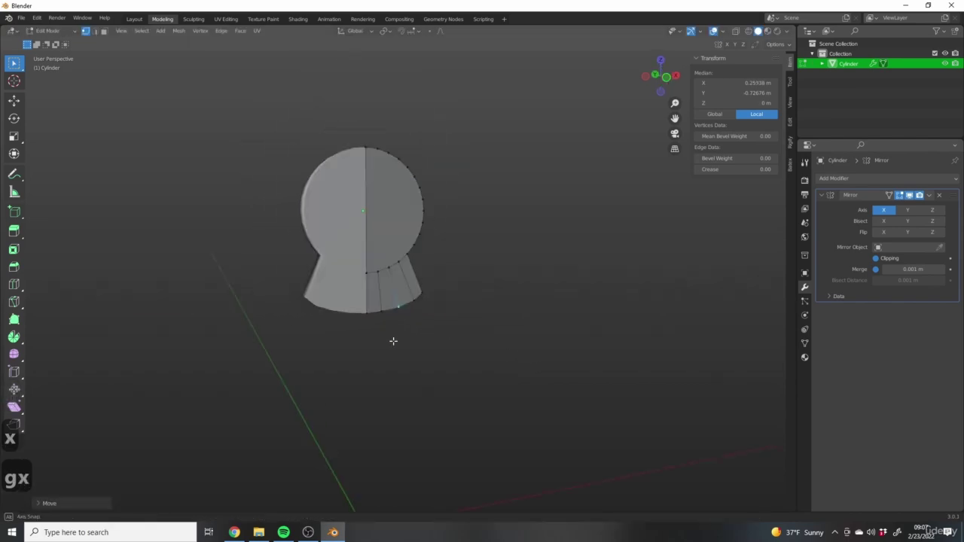
Move the third lower vertex pair, beside the outer corner, slightly inward along X to smooth the bottom curve
{"action": "scroll", "coordinate": [394, 342], "scroll_direction": "up", "scroll_amount": 4}
{"action": "middle_click_drag", "start_coordinate": [409, 303], "coordinate": [420, 291]}
{"action": "left_click", "coordinate": [423, 288]}
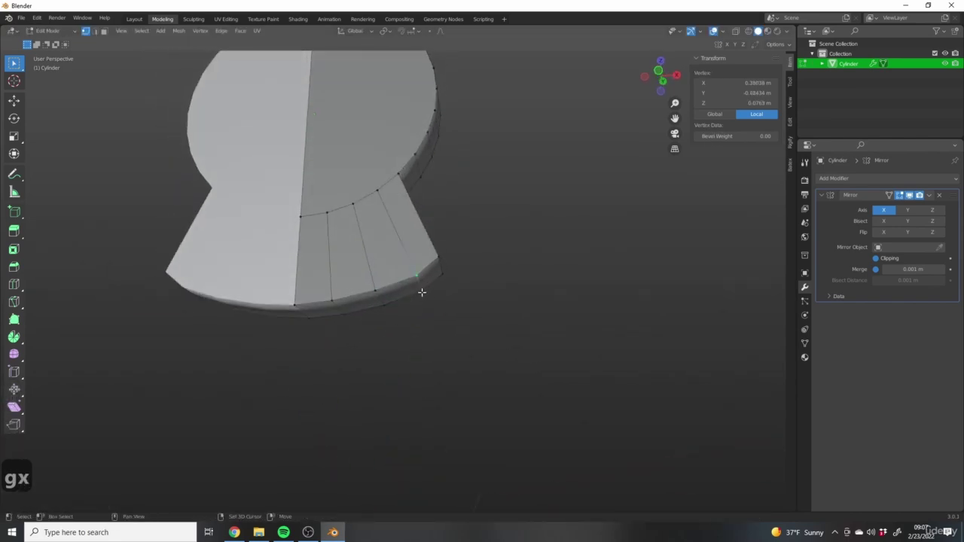
{"action": "key", "text": "g"}
{"action": "key", "text": "x"}
{"action": "left_click", "coordinate": [460, 329]}
{"action": "scroll", "coordinate": [460, 329], "scroll_direction": "down", "scroll_amount": 4}
{"action": "mouse_move", "coordinate": [460, 329]}
{"action": "middle_mouse_down"}
{"action": "mouse_move", "coordinate": [383, 339]}
{"action": "mouse_move", "coordinate": [452, 324]}
{"action": "middle_mouse_up"}
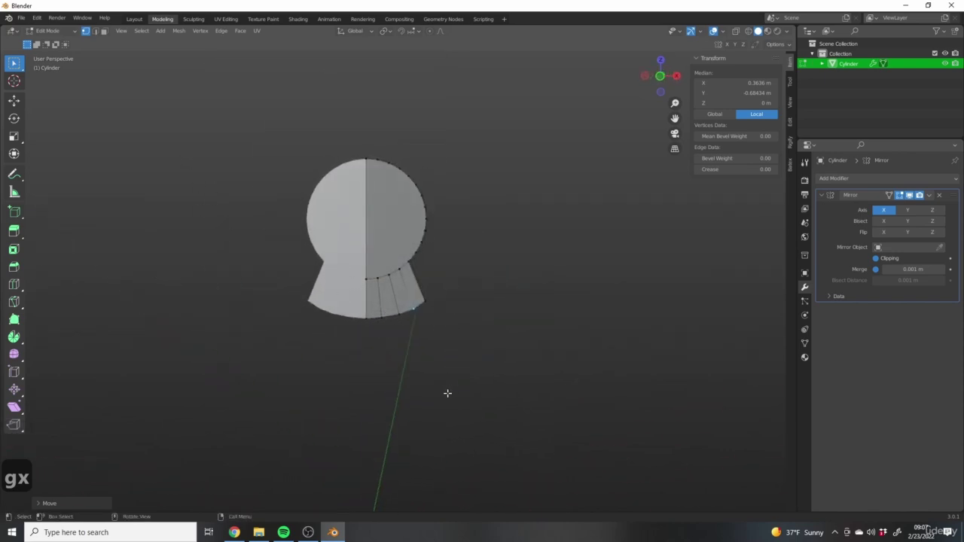
Select the row of bottom faces from the seam to the outer corner and extrude it straight down by about 0.75 m
{"action": "key", "text": "KP_1"}
{"action": "key", "text": "z"}
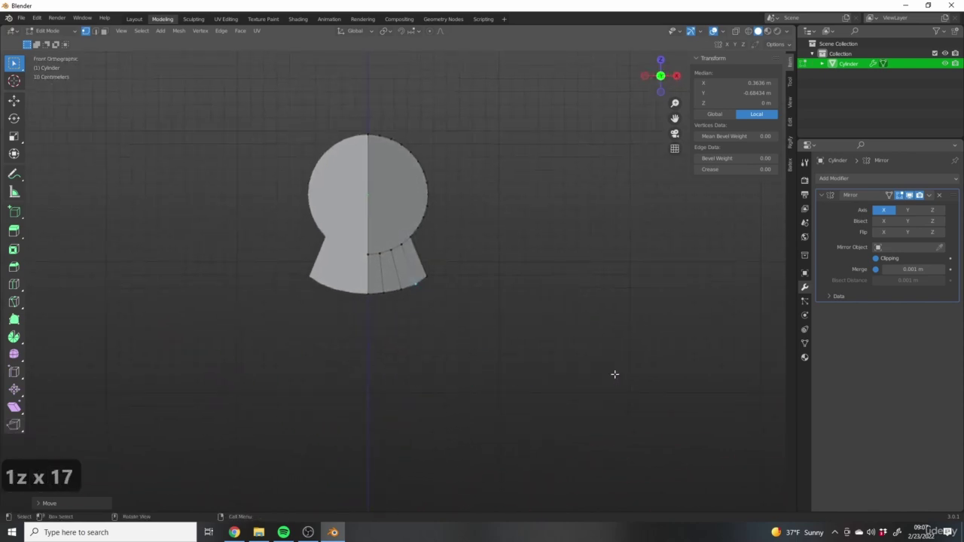
{"action": "key", "text": "3"}
{"action": "middle_click_drag", "start_coordinate": [176, 93], "coordinate": [430, 295]}
{"action": "left_click", "coordinate": [393, 358]}
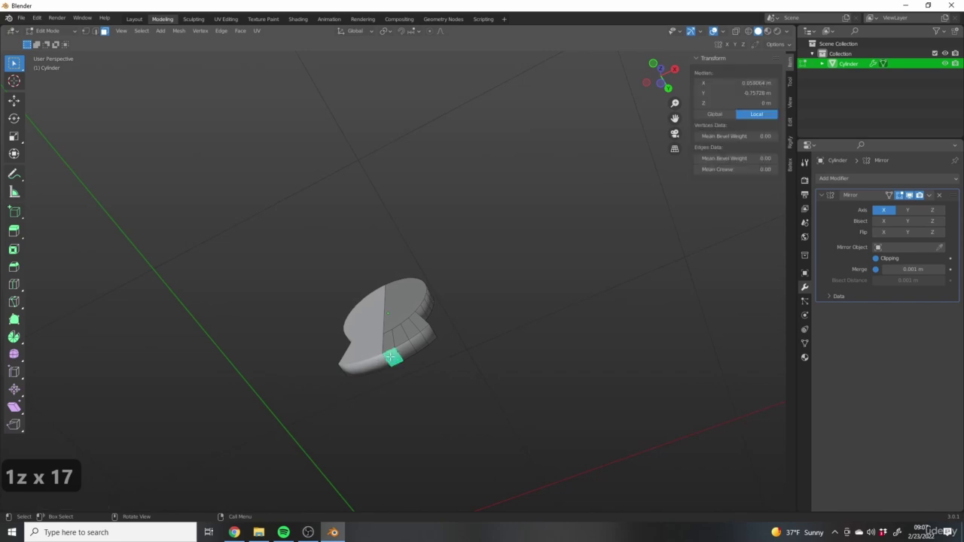
{"action": "left_click", "coordinate": [432, 335], "text": "ctrl"}
{"action": "mouse_move", "coordinate": [415, 379]}
{"action": "middle_mouse_down"}
{"action": "mouse_move", "coordinate": [475, 385]}
{"action": "mouse_move", "coordinate": [463, 310]}
{"action": "mouse_move", "coordinate": [452, 316]}
{"action": "middle_mouse_up"}
{"action": "key", "text": "KP_1"}
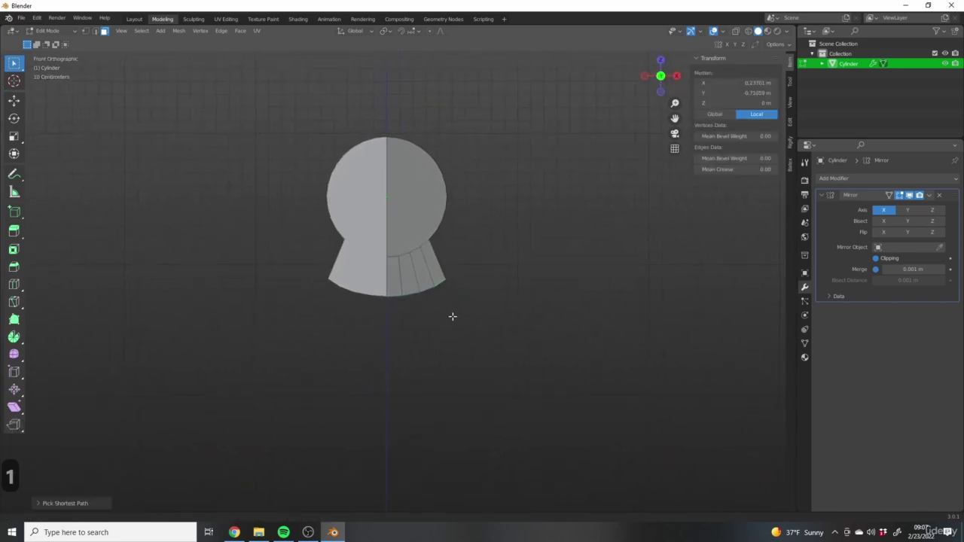
{"action": "key", "text": "KP_1"}
{"action": "key", "text": "e"}
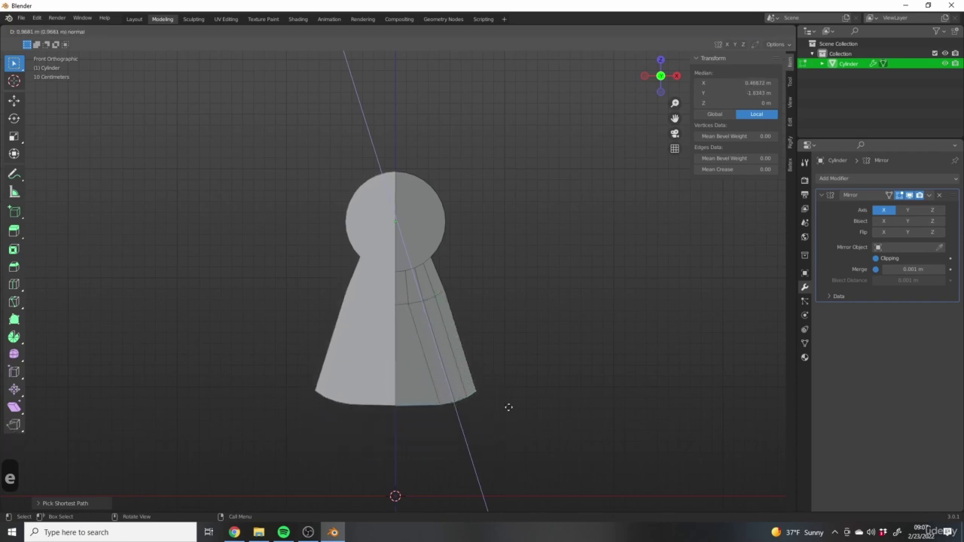
{"action": "key", "text": "z"}
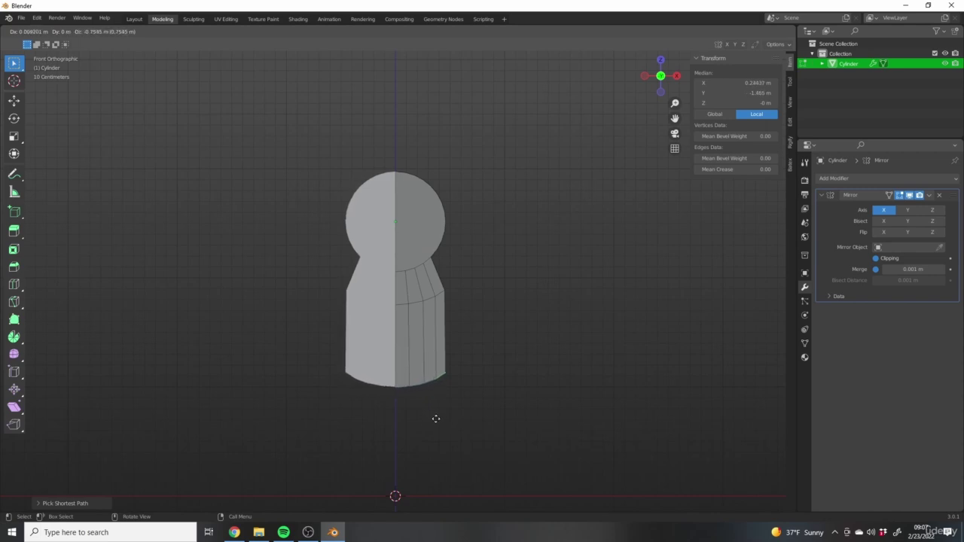
{"action": "left_click", "coordinate": [435, 419]}
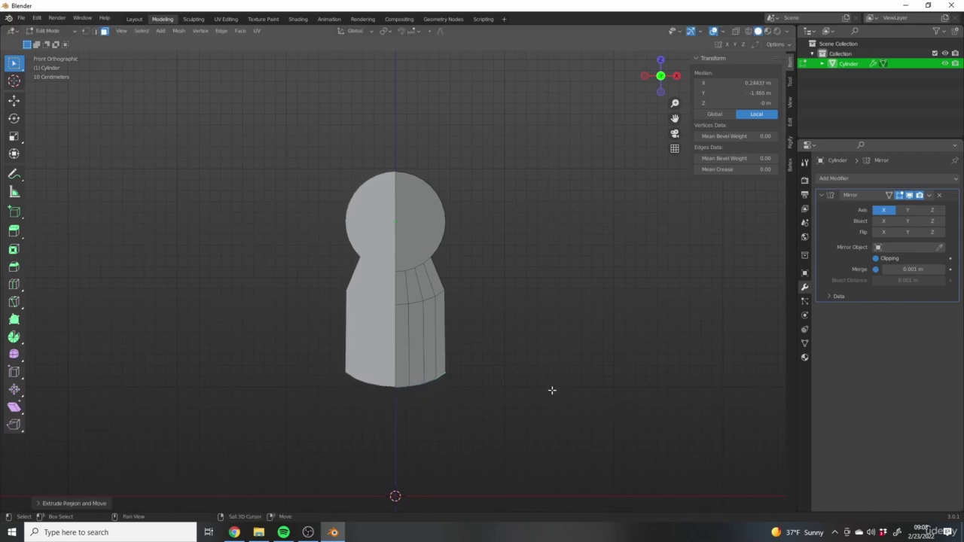
Select the edge row where the flared section meets the straight body and lower it along the Z axis
{"action": "scroll", "coordinate": [552, 391], "scroll_direction": "up", "scroll_amount": 4}
{"action": "middle_click_drag", "start_coordinate": [565, 383], "coordinate": [323, 250], "text": "shift"}
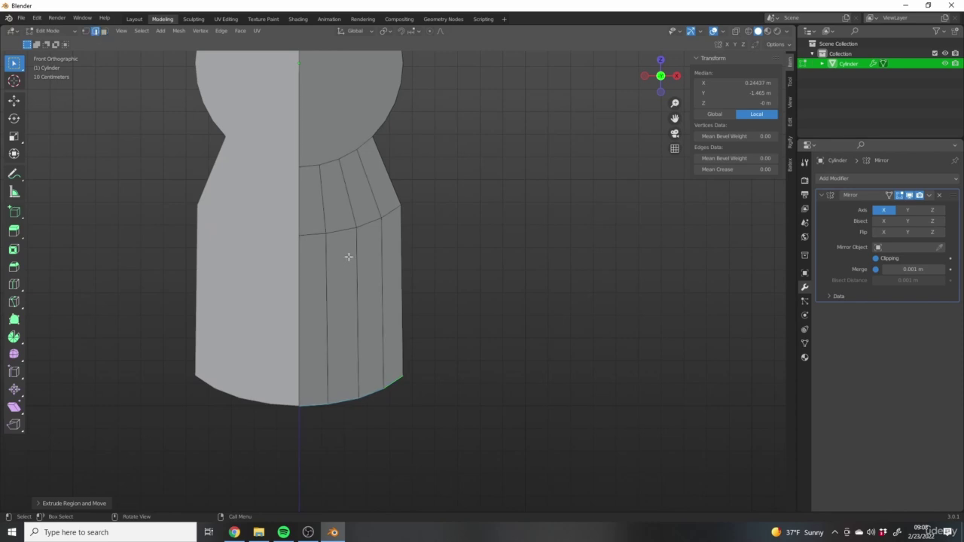
{"action": "left_click", "coordinate": [312, 235], "text": "alt"}
{"action": "middle_click_drag", "start_coordinate": [359, 277], "coordinate": [365, 249], "text": "shift"}
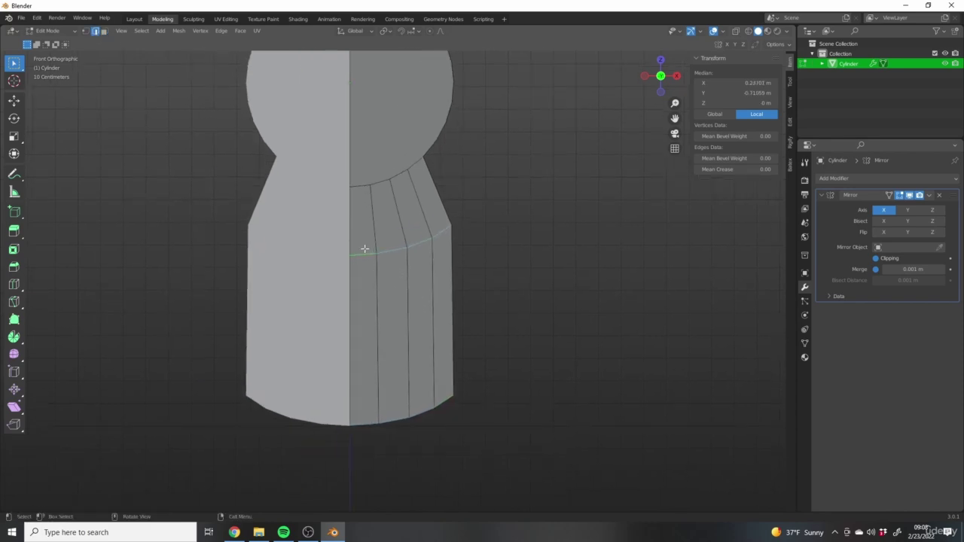
{"action": "middle_click_drag", "start_coordinate": [515, 265], "coordinate": [432, 286]}
{"action": "key", "text": "g"}
{"action": "key", "text": "z"}
{"action": "left_click", "coordinate": [433, 305]}
Add a loop cut across the flared section and slide it upward to a factor of about 0.88, close beneath the disc's lower rim
{"action": "middle_click_drag", "start_coordinate": [499, 237], "coordinate": [446, 263]}
{"action": "key", "text": "KP_1"}
{"action": "scroll", "coordinate": [435, 286], "scroll_direction": "up", "scroll_amount": 5}
{"action": "scroll", "coordinate": [447, 262], "scroll_direction": "up", "scroll_amount": 2}
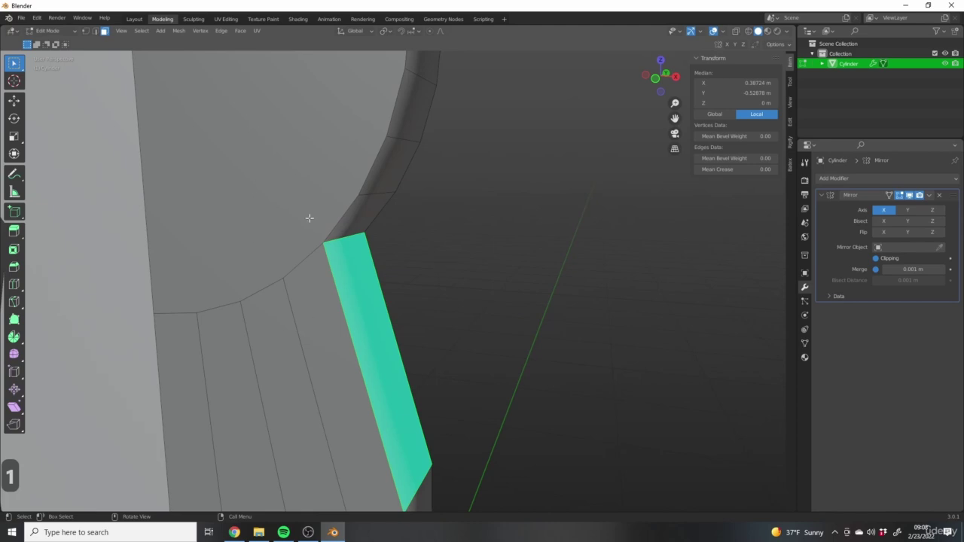
{"action": "scroll", "coordinate": [309, 218], "scroll_direction": "down", "scroll_amount": 5}
{"action": "middle_click_drag", "start_coordinate": [370, 267], "coordinate": [355, 313]}
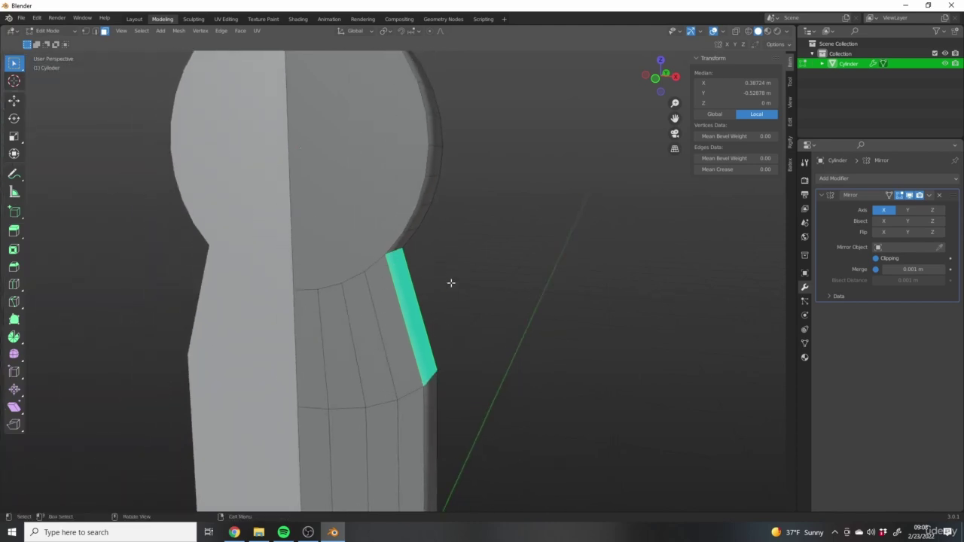
{"action": "scroll", "coordinate": [451, 282], "scroll_direction": "up", "scroll_amount": 3}
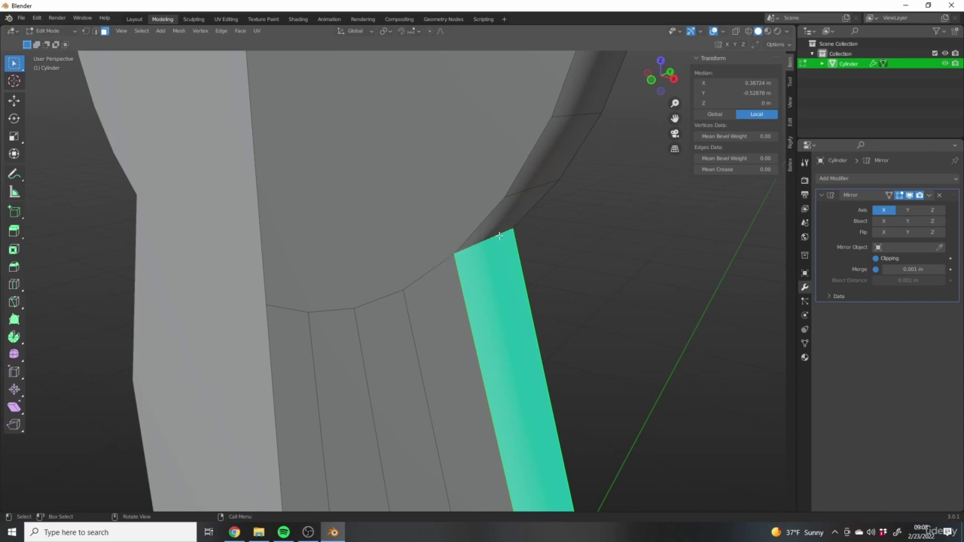
{"action": "middle_click_drag", "start_coordinate": [420, 325], "coordinate": [300, 277]}
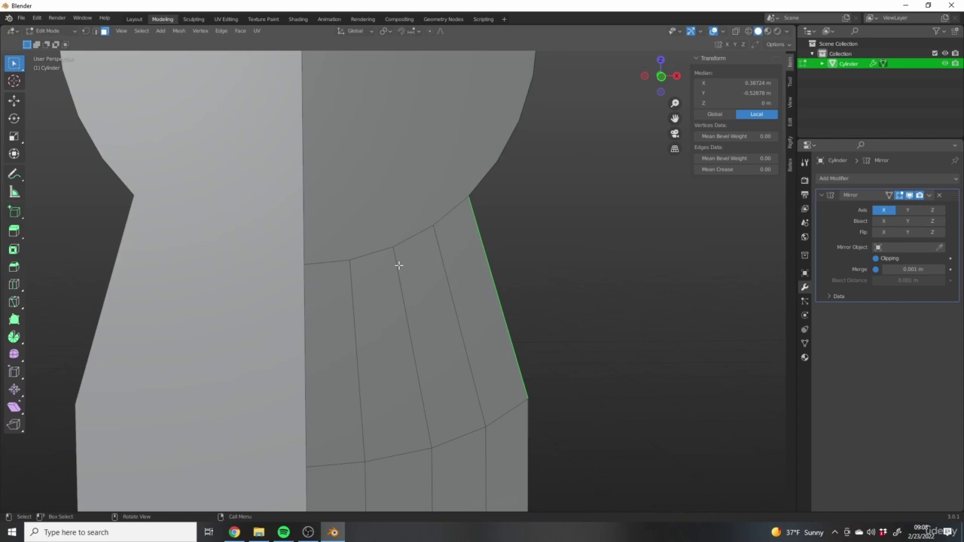
{"action": "middle_click_drag", "start_coordinate": [488, 212], "coordinate": [409, 303]}
{"action": "scroll", "coordinate": [422, 309], "scroll_direction": "up", "scroll_amount": 1}
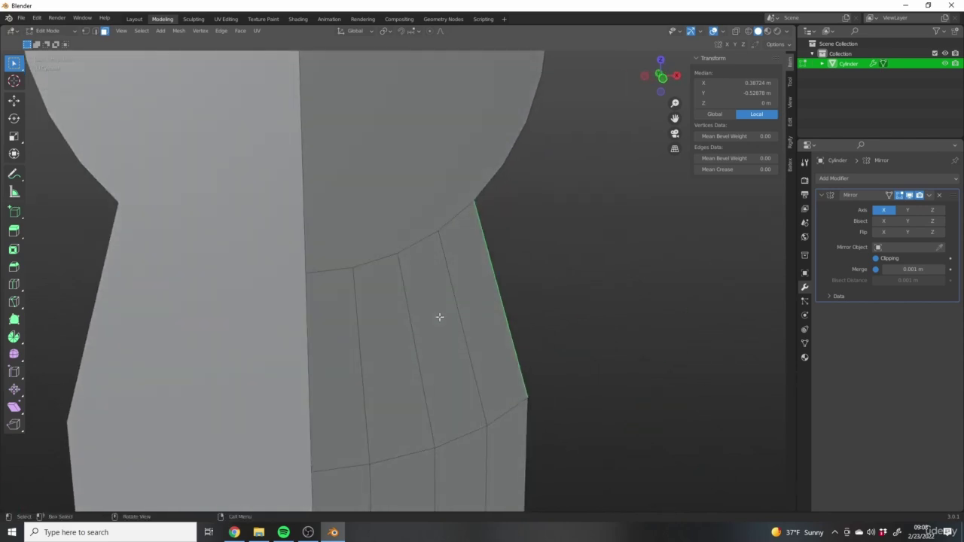
{"action": "key", "text": "ctrl+r"}
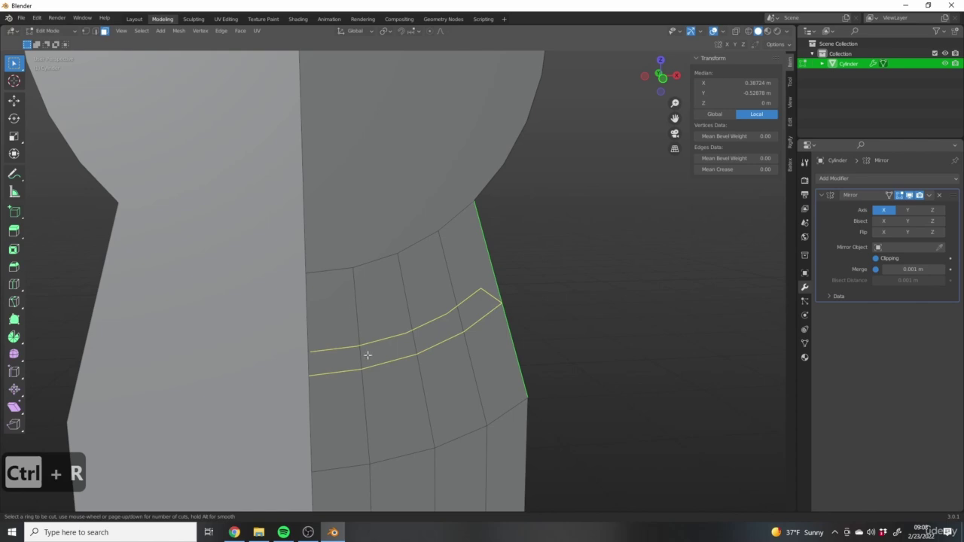
{"action": "left_click", "coordinate": [368, 369]}
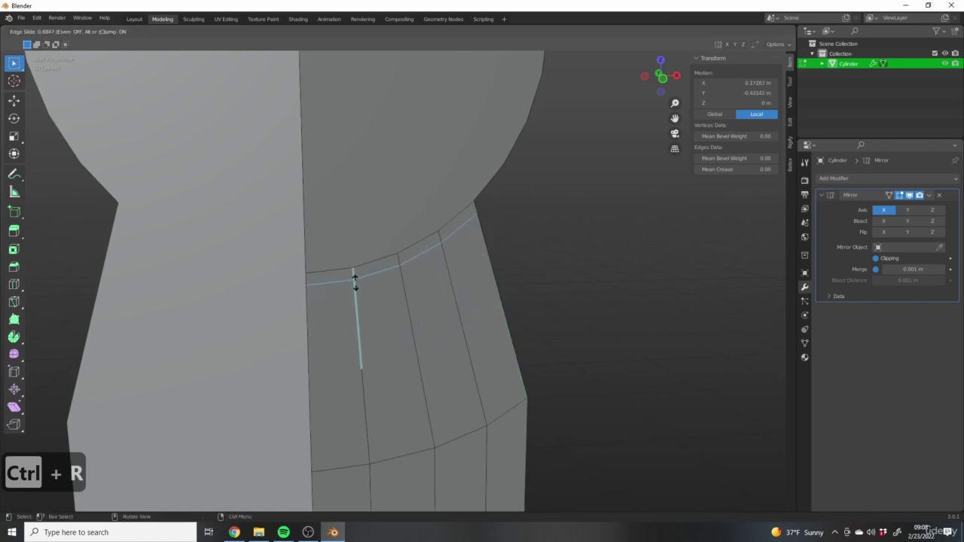
{"action": "left_click", "coordinate": [356, 286]}
Select the slanted outer side face of the flared section below the new loop and extrude it outward by about 0.7 m as an arm
{"action": "middle_click_drag", "start_coordinate": [504, 292], "coordinate": [433, 293]}
{"action": "scroll", "coordinate": [372, 338], "scroll_direction": "down", "scroll_amount": 3}
{"action": "middle_click_drag", "start_coordinate": [350, 339], "coordinate": [587, 355]}
{"action": "middle_click_drag", "start_coordinate": [490, 279], "coordinate": [383, 249]}
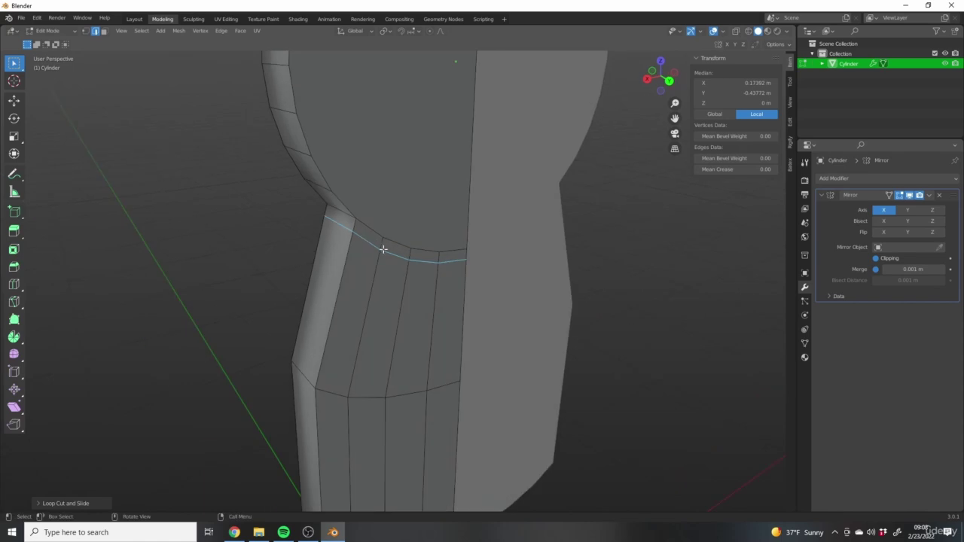
{"action": "middle_click_drag", "start_coordinate": [340, 210], "coordinate": [445, 211]}
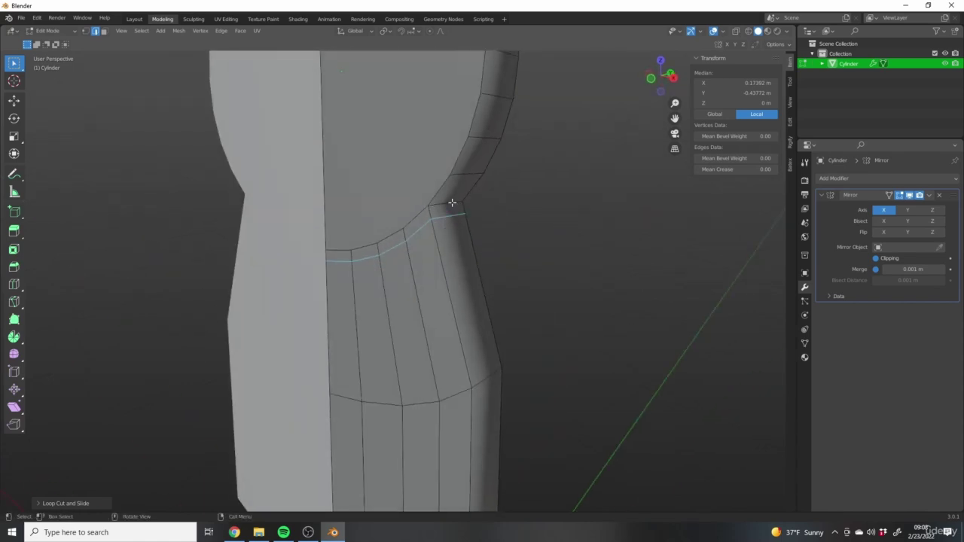
{"action": "left_click", "coordinate": [104, 31]}
{"action": "left_click", "coordinate": [490, 319]}
{"action": "middle_click_drag", "start_coordinate": [519, 369], "coordinate": [376, 322]}
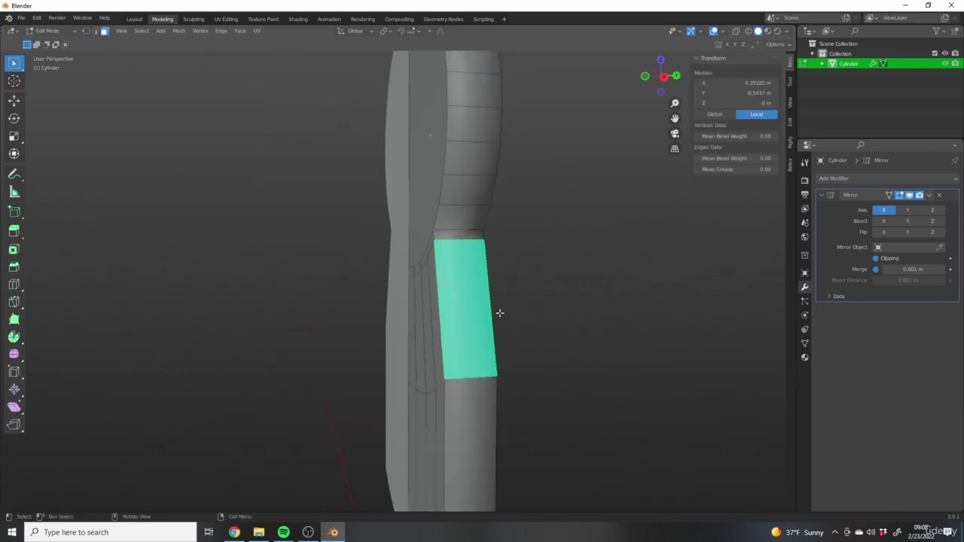
{"action": "scroll", "coordinate": [428, 296], "scroll_direction": "down", "scroll_amount": 1}
{"action": "middle_click_drag", "start_coordinate": [428, 296], "coordinate": [487, 323]}
{"action": "scroll", "coordinate": [503, 349], "scroll_direction": "down", "scroll_amount": 3}
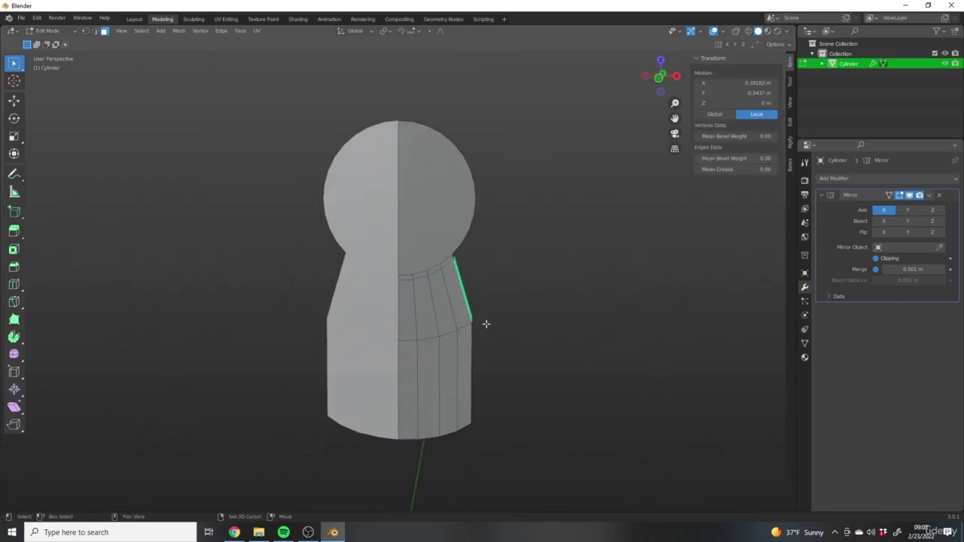
{"action": "scroll", "coordinate": [447, 306], "scroll_direction": "up", "scroll_amount": 4}
{"action": "key", "text": "e"}
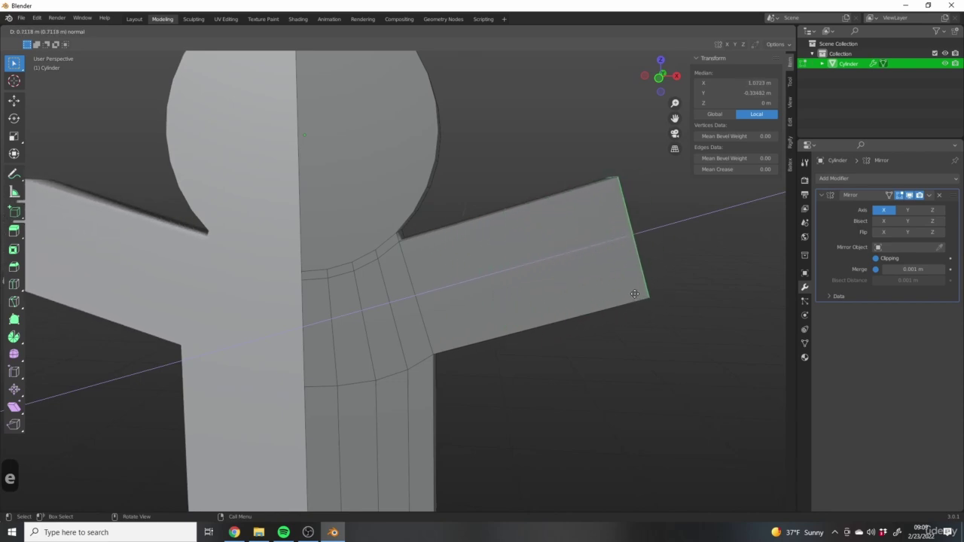
{"action": "left_click", "coordinate": [607, 255]}
Add one centred loop cut running lengthwise along the arm and through the flared section, viewed from the front
{"action": "scroll", "coordinate": [522, 343], "scroll_direction": "down", "scroll_amount": 5}
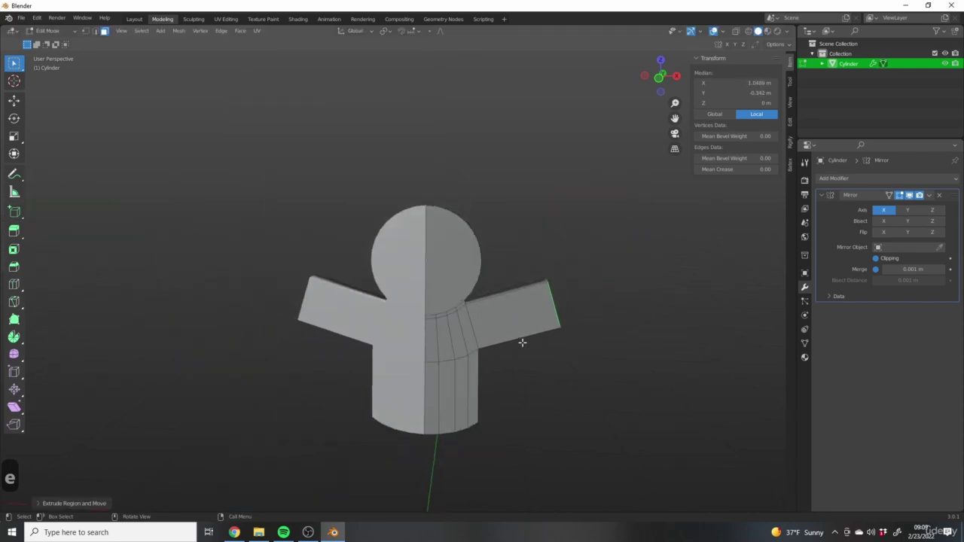
{"action": "middle_click_drag", "start_coordinate": [593, 371], "coordinate": [521, 351]}
{"action": "middle_click_drag", "start_coordinate": [531, 392], "coordinate": [565, 354], "text": "shift"}
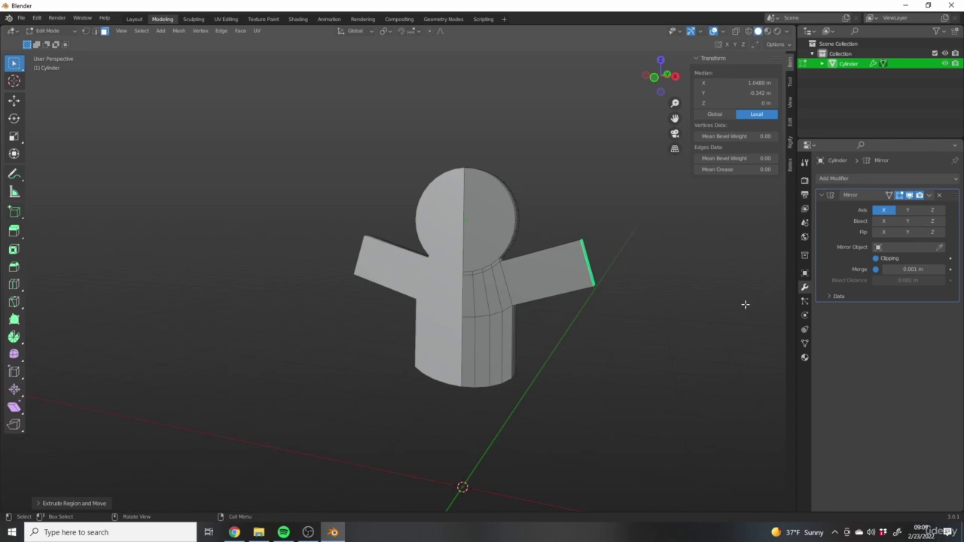
{"action": "scroll", "coordinate": [715, 236], "scroll_direction": "up", "scroll_amount": 2}
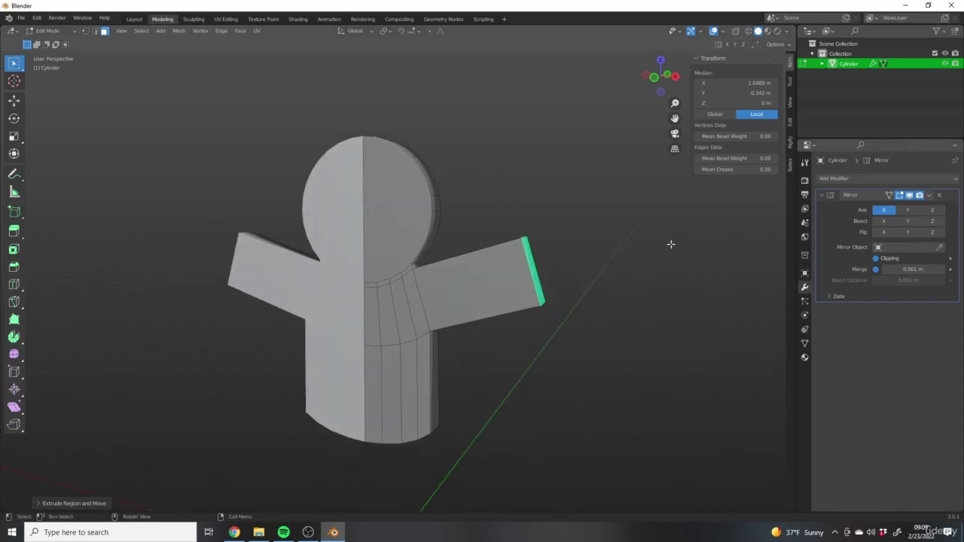
{"action": "scroll", "coordinate": [418, 317], "scroll_direction": "up", "scroll_amount": 2}
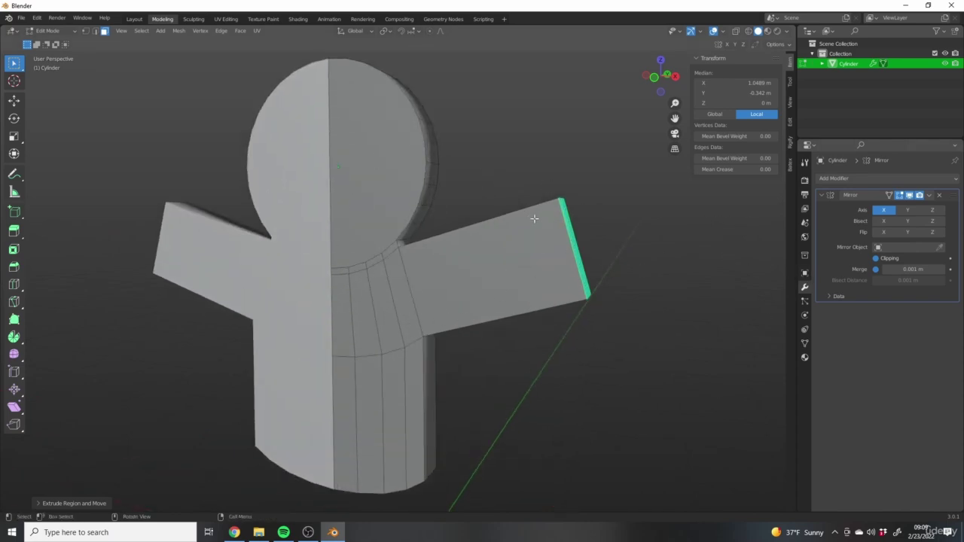
{"action": "middle_click_drag", "start_coordinate": [406, 271], "coordinate": [498, 218]}
{"action": "scroll", "coordinate": [499, 218], "scroll_direction": "up", "scroll_amount": 3}
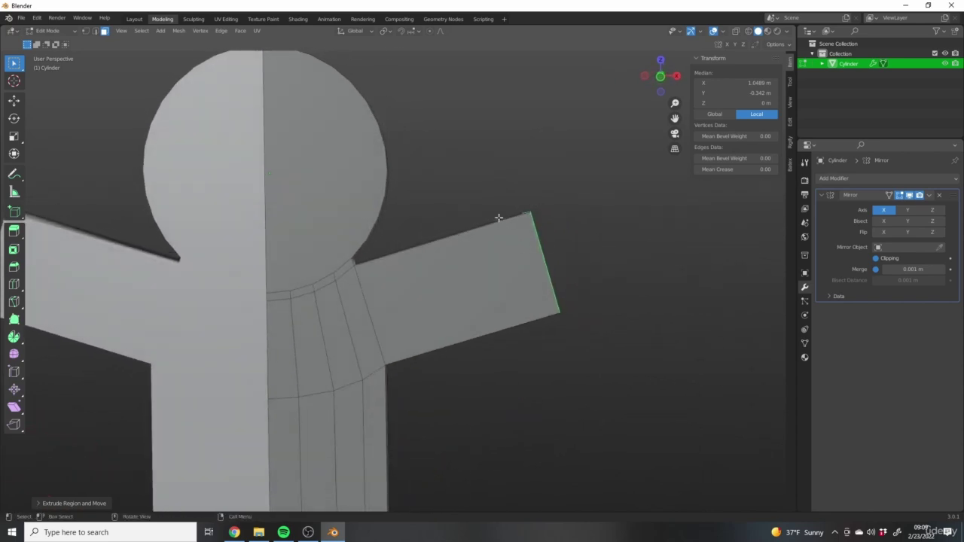
{"action": "left_click", "coordinate": [547, 203]}
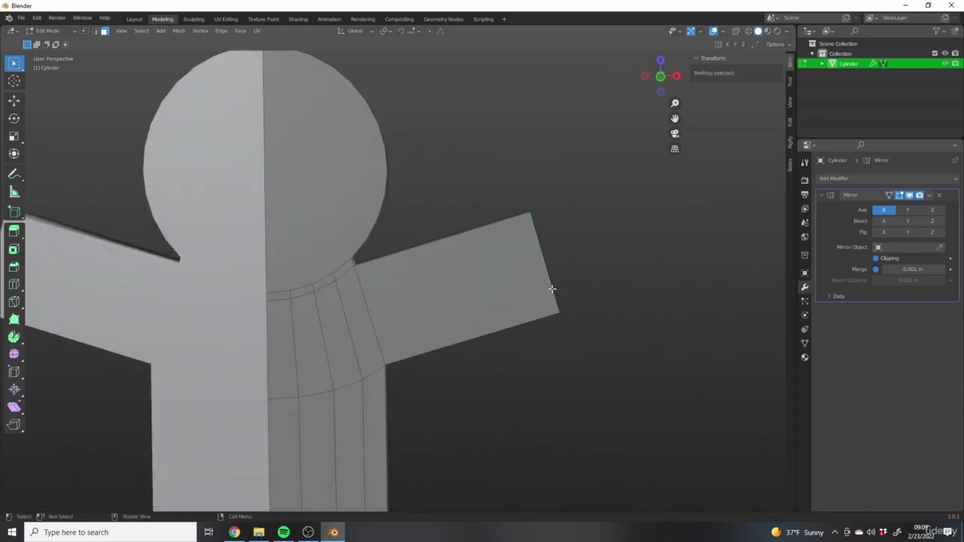
{"action": "key", "text": "1"}
{"action": "scroll", "coordinate": [527, 226], "scroll_direction": "down", "scroll_amount": 1}
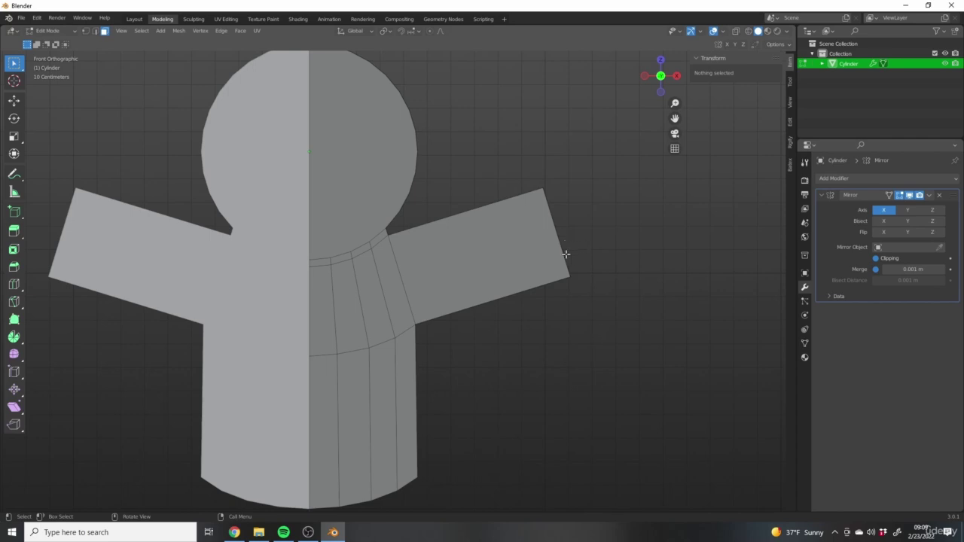
{"action": "key", "text": "ctrl+r"}
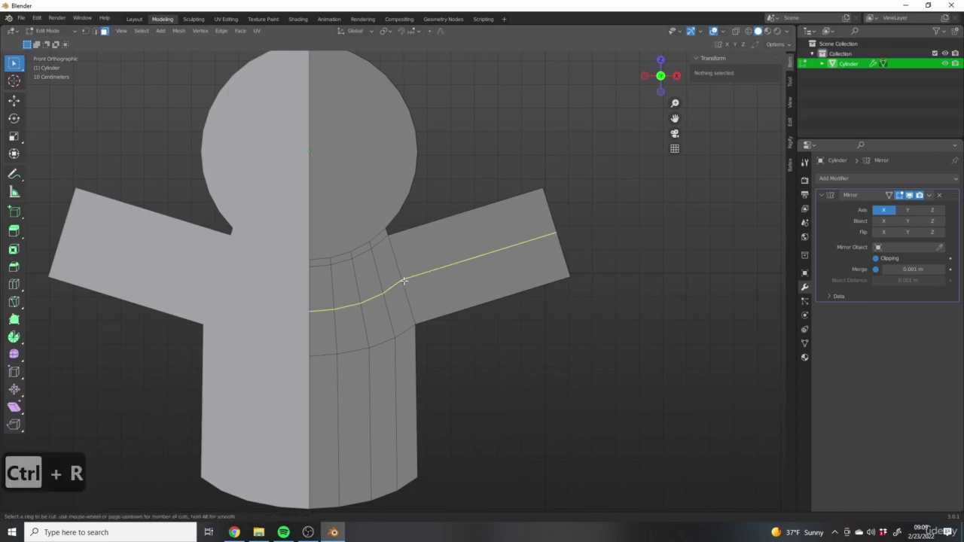
{"action": "left_click", "coordinate": [404, 281]}
{"action": "right_click", "coordinate": [402, 277]}
Select the middle edge at the arm's end and move it outward about 0.11 m in X and upward about 0.05 m in Z
{"action": "middle_click_drag", "start_coordinate": [647, 286], "coordinate": [428, 279], "text": "shift"}
{"action": "scroll", "coordinate": [534, 295], "scroll_direction": "down", "scroll_amount": 3}
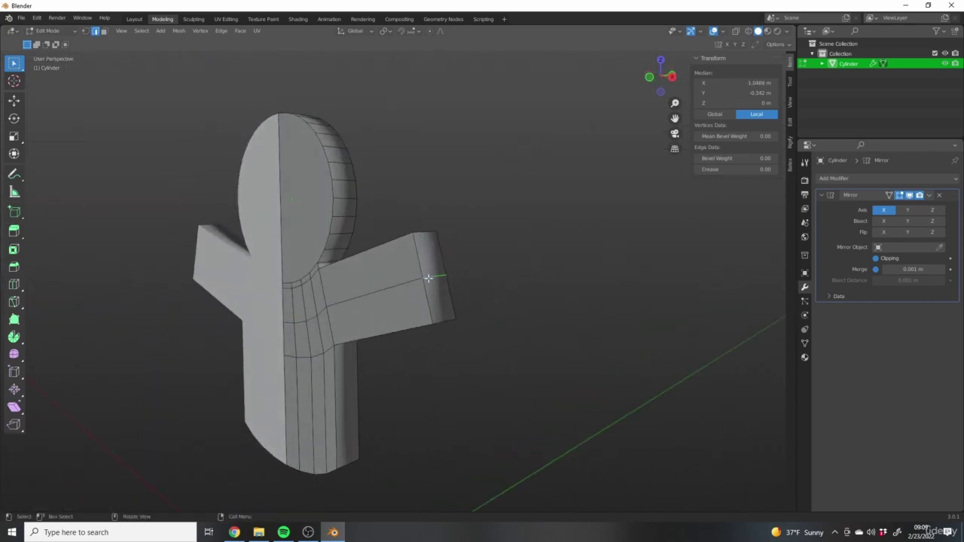
{"action": "key", "text": "KP_1"}
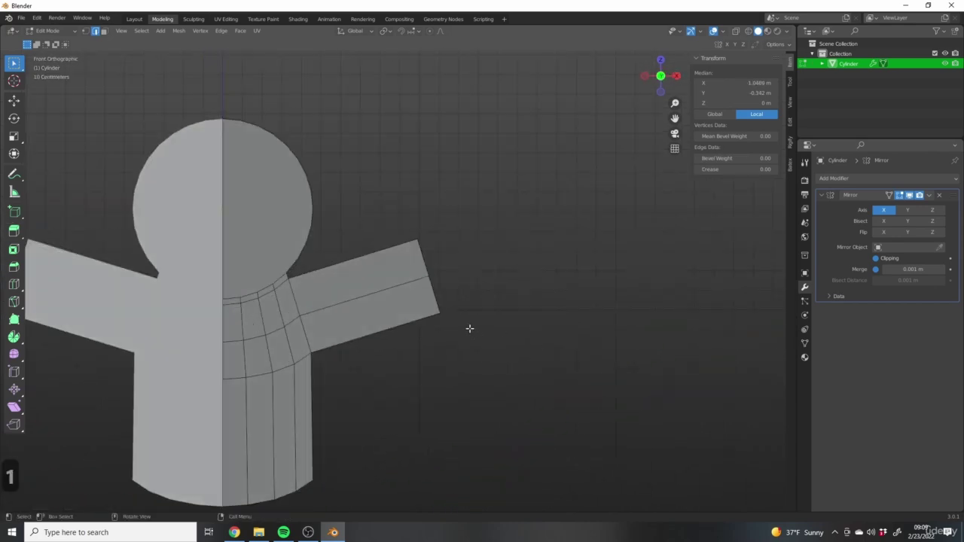
{"action": "key", "text": "g"}
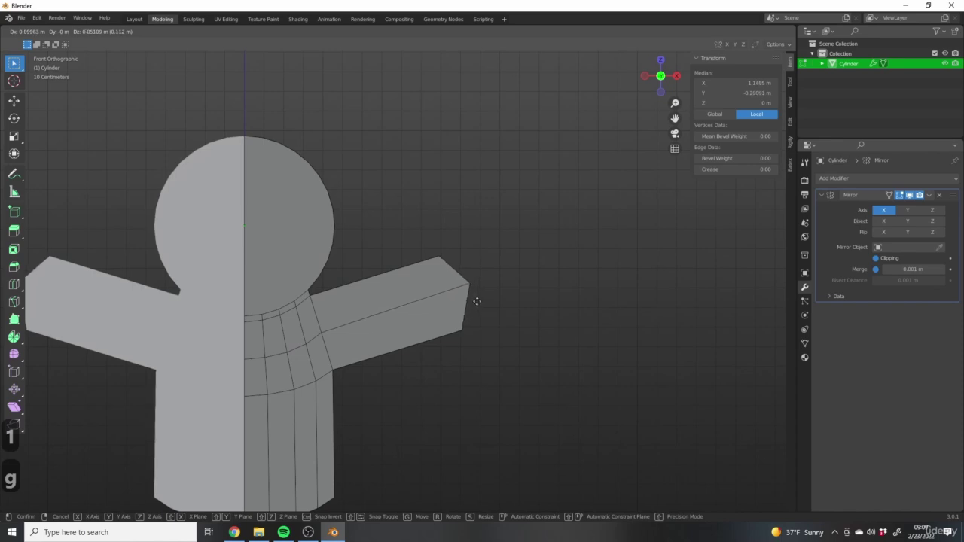
{"action": "left_click", "coordinate": [478, 301]}
{"action": "scroll", "coordinate": [545, 339], "scroll_direction": "down", "scroll_amount": 5}
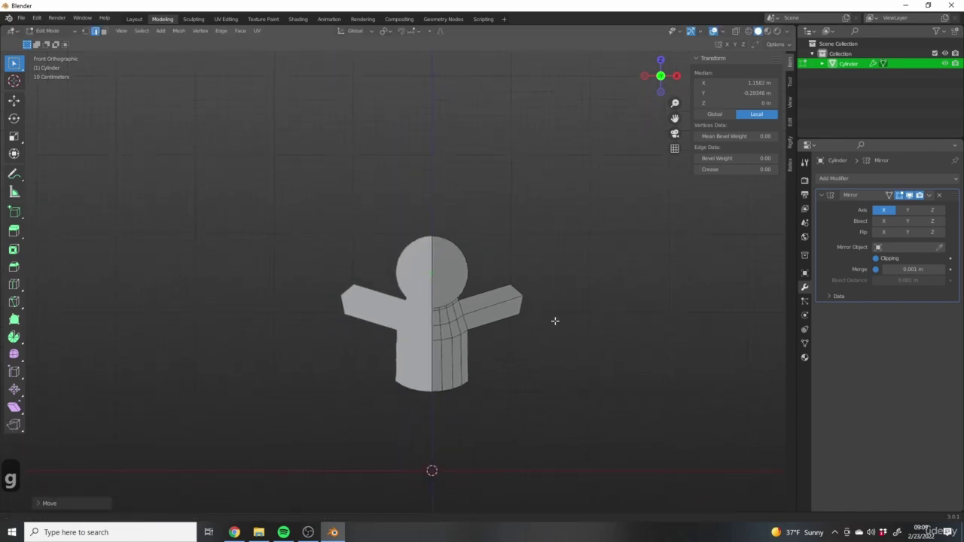
{"action": "scroll", "coordinate": [425, 291], "scroll_direction": "up", "scroll_amount": 2}
{"action": "scroll", "coordinate": [425, 291], "scroll_direction": "up", "scroll_amount": 3}
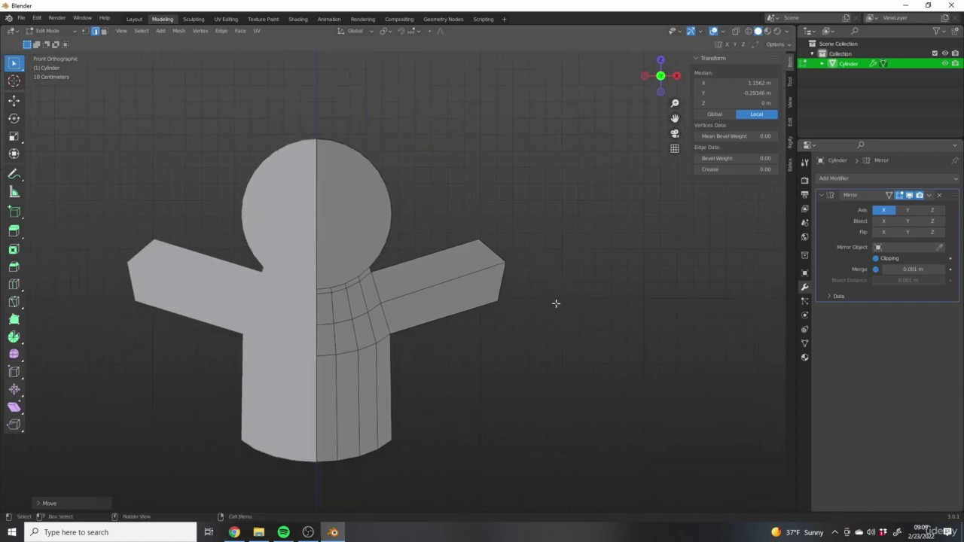
Examine the arm's pointed end and the edge loop running along the arm into the torso from several angles
{"action": "middle_click_drag", "start_coordinate": [555, 303], "coordinate": [477, 263]}
{"action": "middle_click_drag", "start_coordinate": [541, 281], "coordinate": [437, 166]}
{"action": "scroll", "coordinate": [568, 220], "scroll_direction": "up", "scroll_amount": 4}
{"action": "middle_click_drag", "start_coordinate": [568, 220], "coordinate": [542, 248], "text": "shift"}
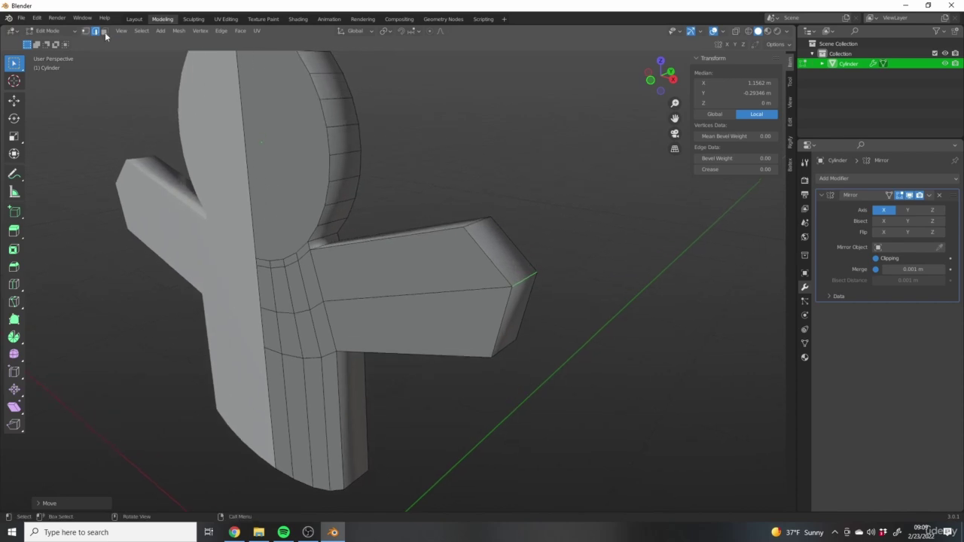
{"action": "scroll", "coordinate": [525, 264], "scroll_direction": "up", "scroll_amount": 3}
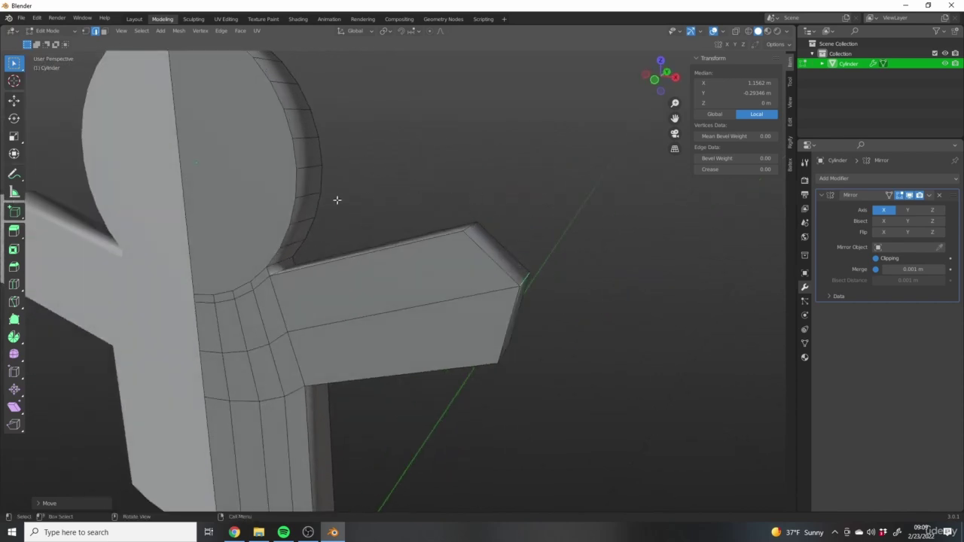
{"action": "scroll", "coordinate": [463, 320], "scroll_direction": "down", "scroll_amount": 3}
{"action": "middle_click_drag", "start_coordinate": [457, 312], "coordinate": [487, 315]}
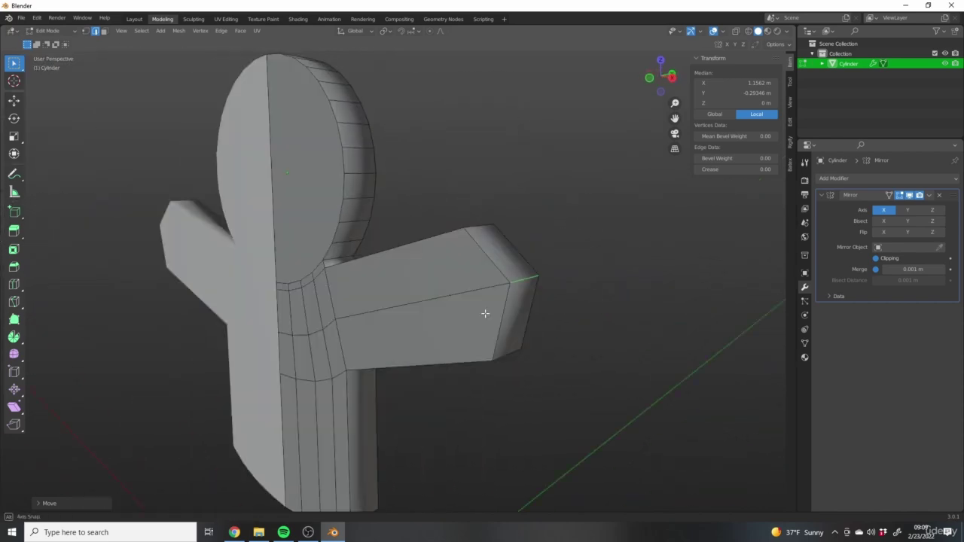
{"action": "scroll", "coordinate": [485, 307], "scroll_direction": "up", "scroll_amount": 3}
{"action": "left_click", "coordinate": [489, 290], "text": "alt"}
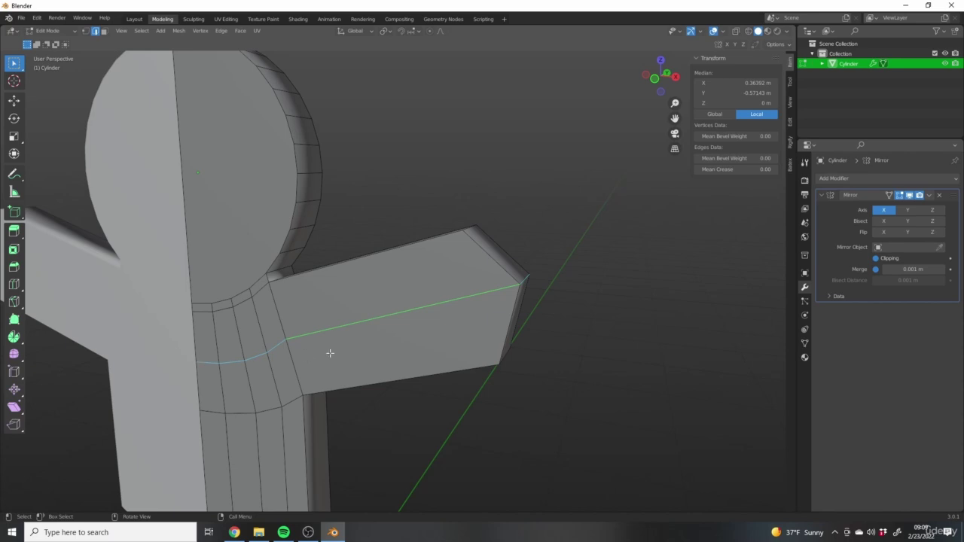
{"action": "middle_click_drag", "start_coordinate": [550, 247], "coordinate": [510, 248]}
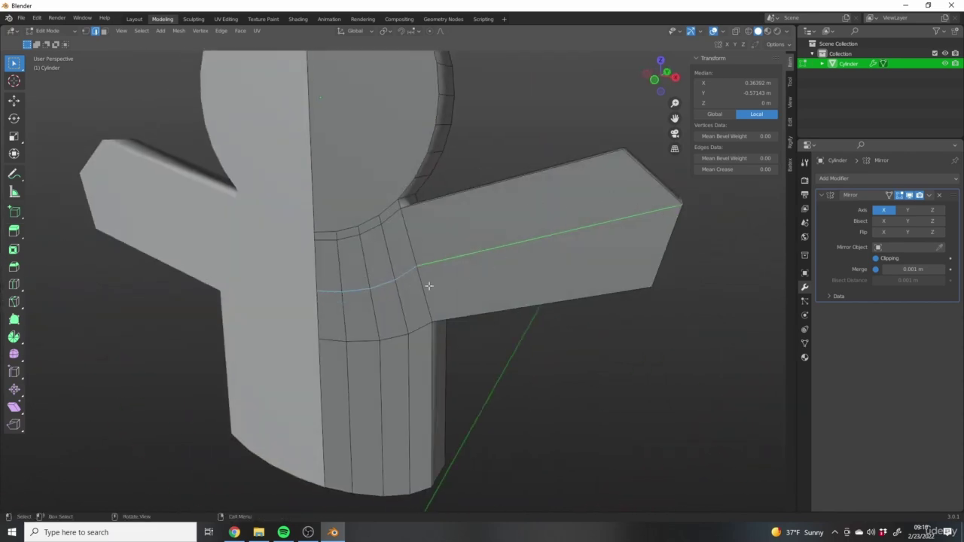
{"action": "scroll", "coordinate": [452, 256], "scroll_direction": "up", "scroll_amount": 3}
{"action": "key", "text": "KP_1"}
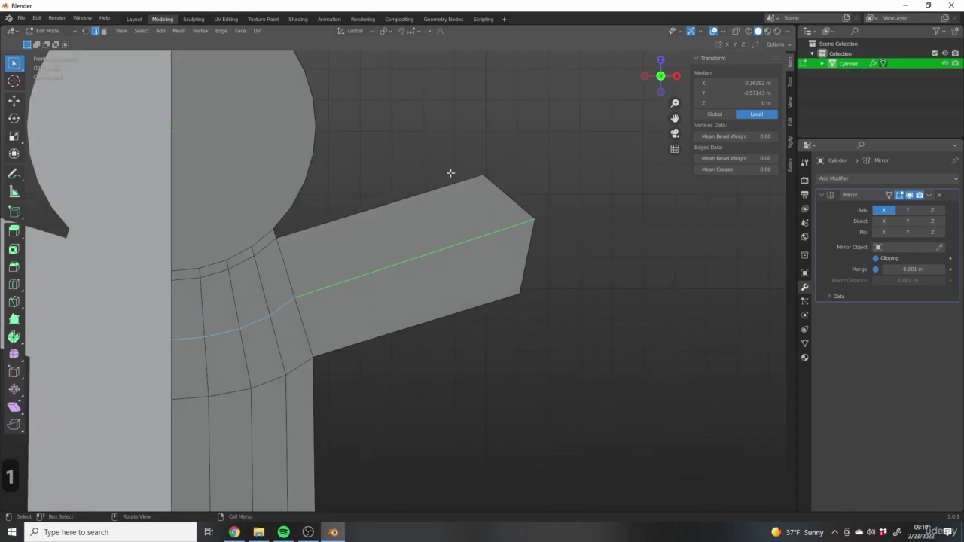
Try to bevel the middle edge at the arm's tip, inspect the shape, and undo the bevel
{"action": "middle_click_drag", "start_coordinate": [467, 323], "coordinate": [504, 233]}
{"action": "scroll", "coordinate": [493, 265], "scroll_direction": "up", "scroll_amount": 3}
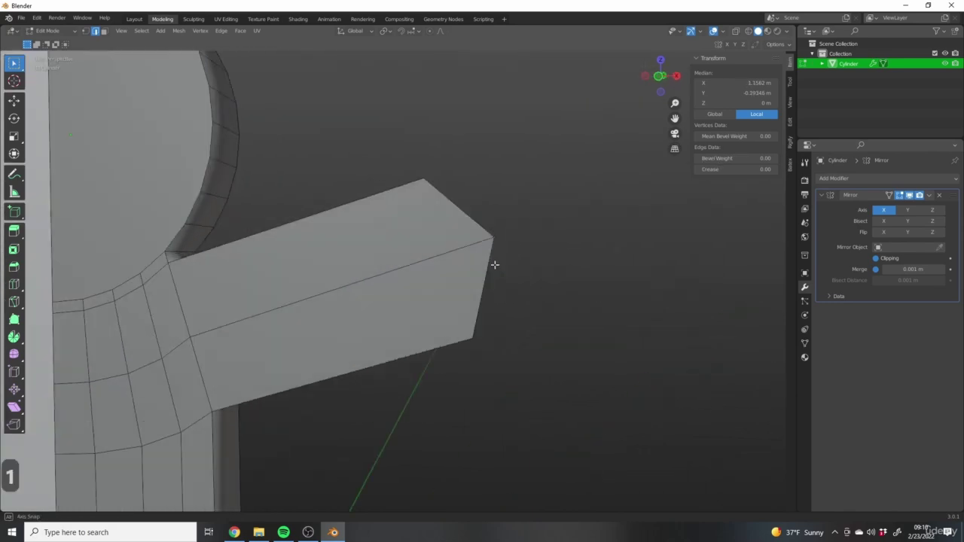
{"action": "key", "text": "ctrl+b"}
{"action": "left_click", "coordinate": [454, 197]}
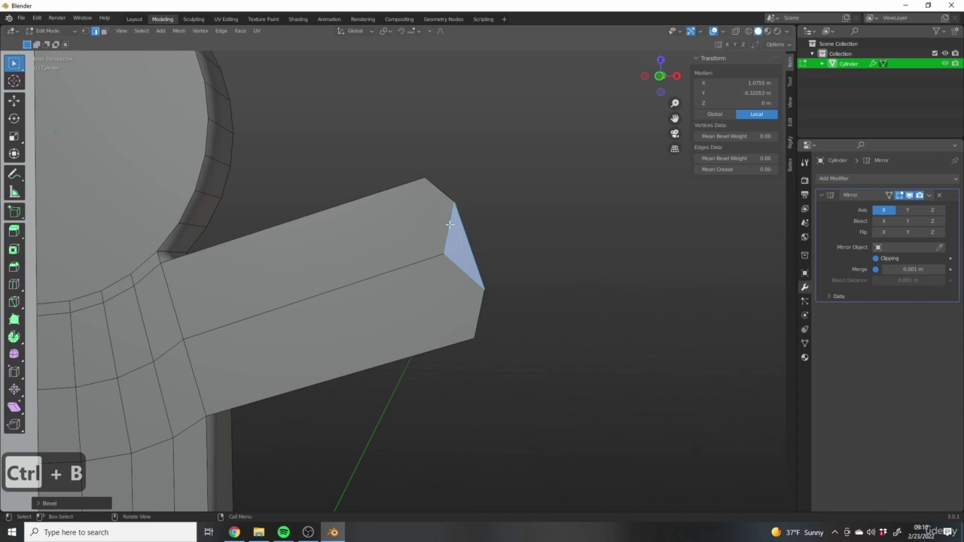
{"action": "scroll", "coordinate": [482, 284], "scroll_direction": "down", "scroll_amount": 3}
{"action": "middle_click_drag", "start_coordinate": [486, 259], "coordinate": [493, 218]}
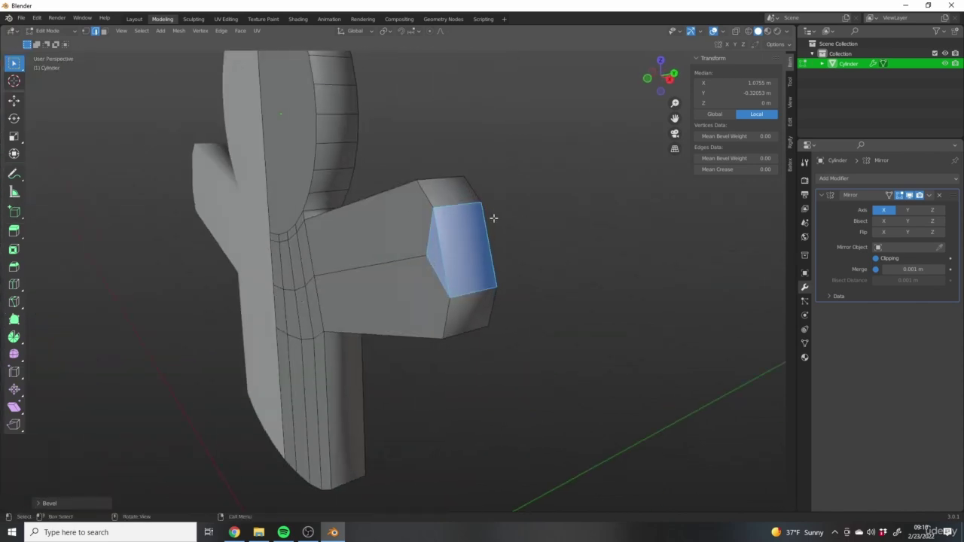
{"action": "middle_click_drag", "start_coordinate": [499, 324], "coordinate": [547, 323]}
{"action": "key", "text": "ctrl+z"}
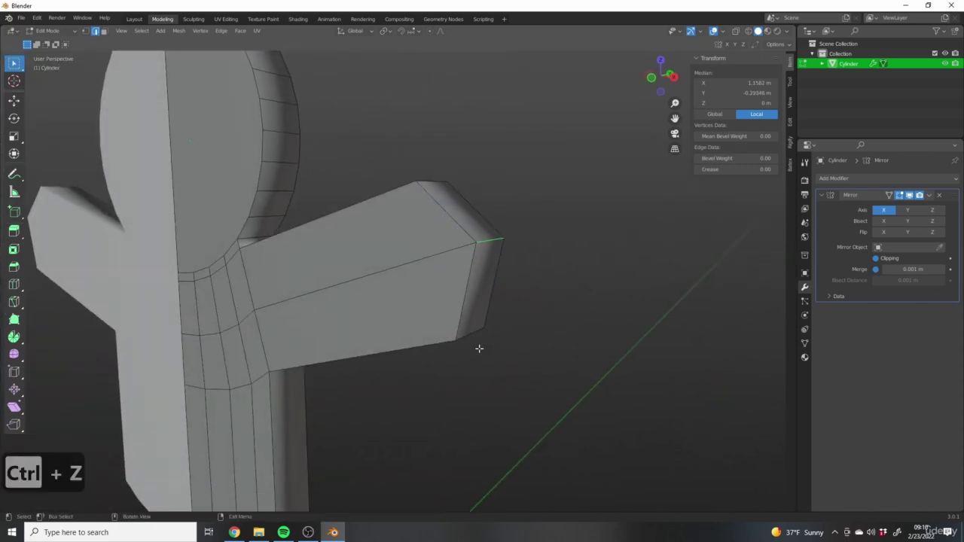
Select the edge loop running along the middle of the arm into the torso and bevel it about 0.1 m wide with one segment
{"action": "middle_click_drag", "start_coordinate": [475, 346], "coordinate": [281, 218]}
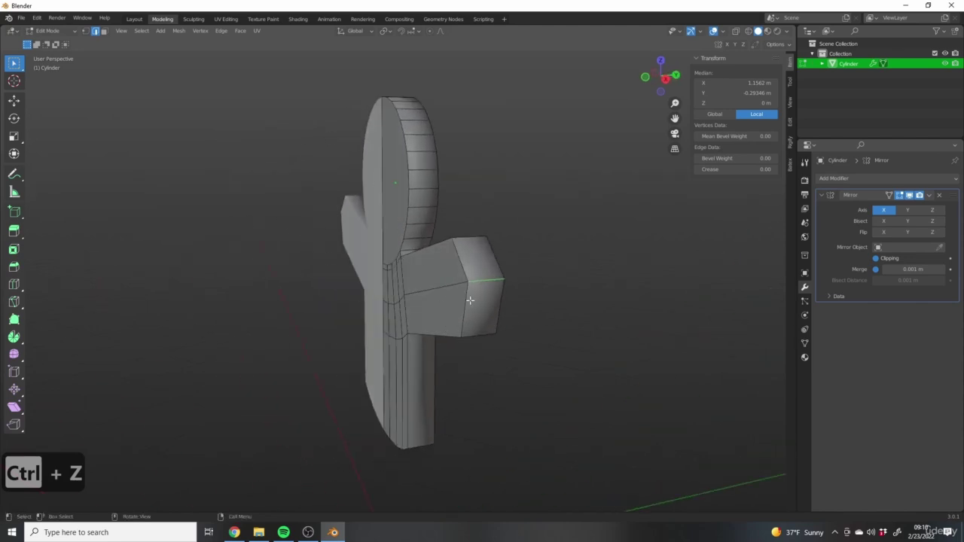
{"action": "middle_click_drag", "start_coordinate": [440, 335], "coordinate": [575, 367]}
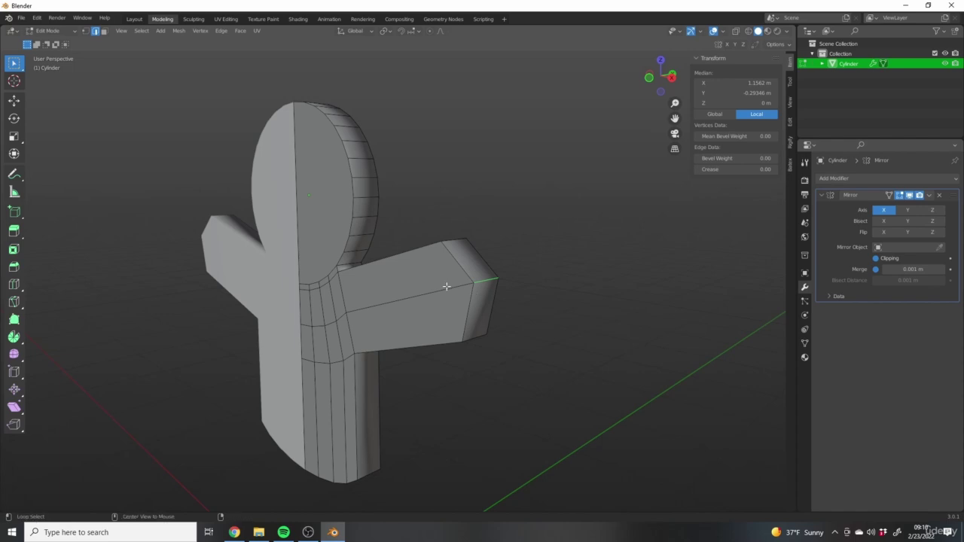
{"action": "left_click", "coordinate": [446, 286], "text": "alt"}
{"action": "middle_click_drag", "start_coordinate": [446, 286], "coordinate": [395, 310]}
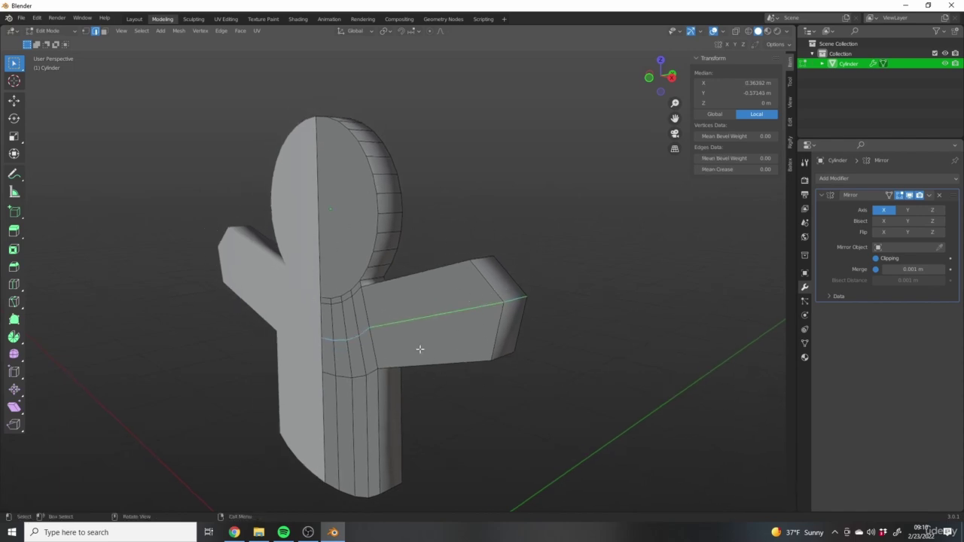
{"action": "middle_click_drag", "start_coordinate": [419, 348], "coordinate": [376, 371]}
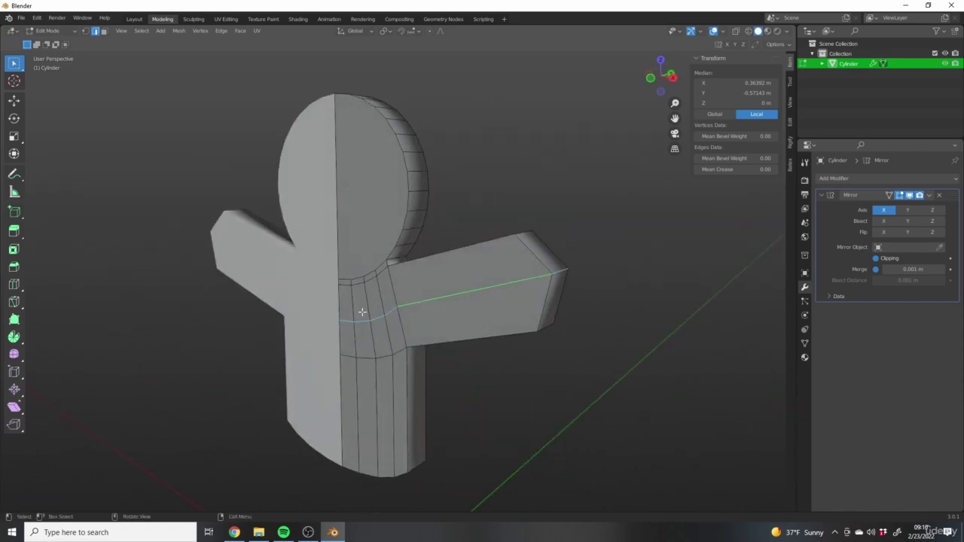
{"action": "middle_click_drag", "start_coordinate": [362, 311], "coordinate": [347, 349]}
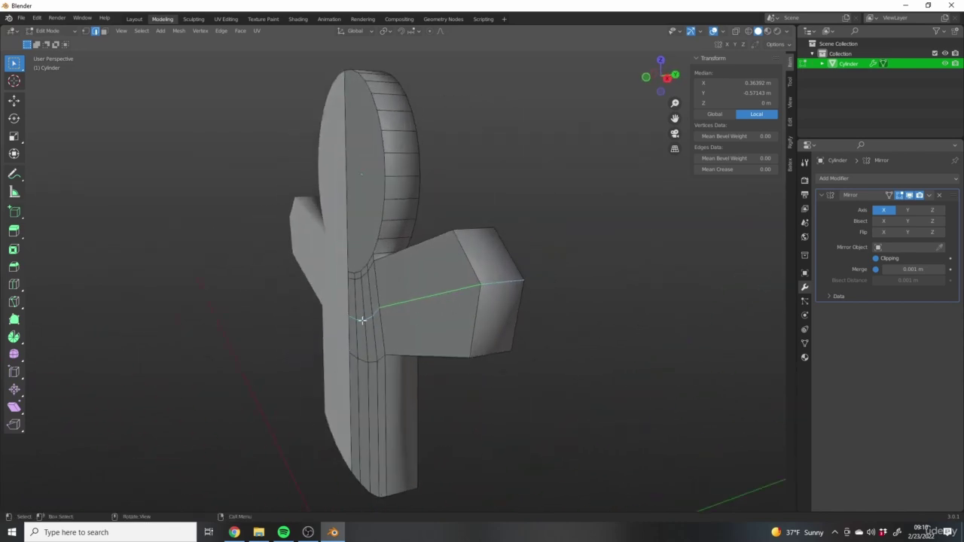
{"action": "middle_click_drag", "start_coordinate": [480, 300], "coordinate": [442, 283]}
{"action": "middle_click_drag", "start_coordinate": [221, 269], "coordinate": [482, 293]}
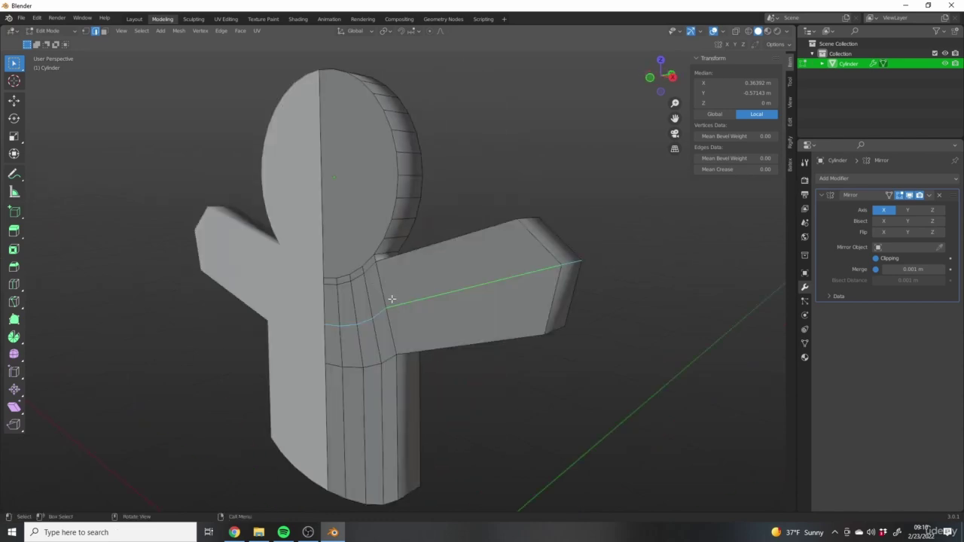
{"action": "scroll", "coordinate": [538, 302], "scroll_direction": "up", "scroll_amount": 3}
{"action": "middle_click_drag", "start_coordinate": [370, 310], "coordinate": [372, 308]}
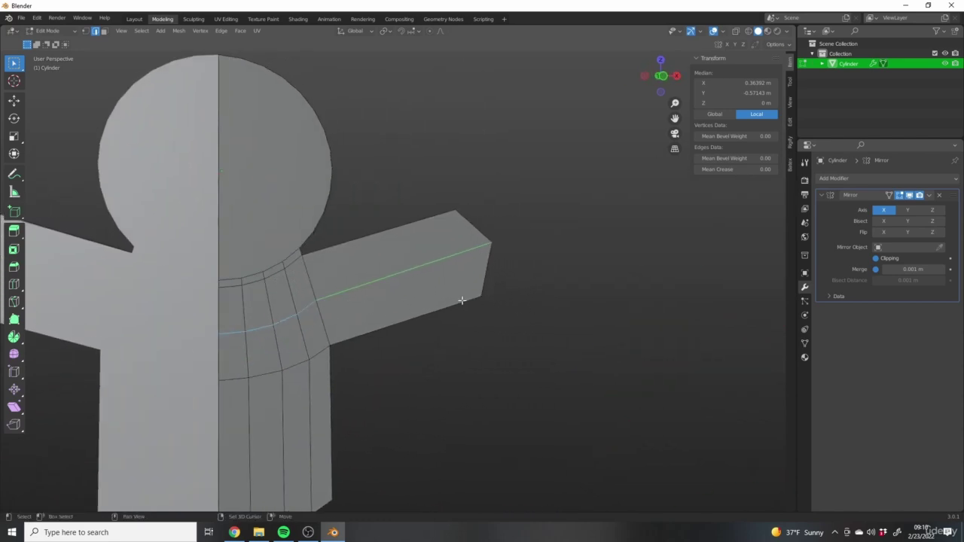
{"action": "middle_click_drag", "start_coordinate": [463, 301], "coordinate": [478, 320], "text": "shift"}
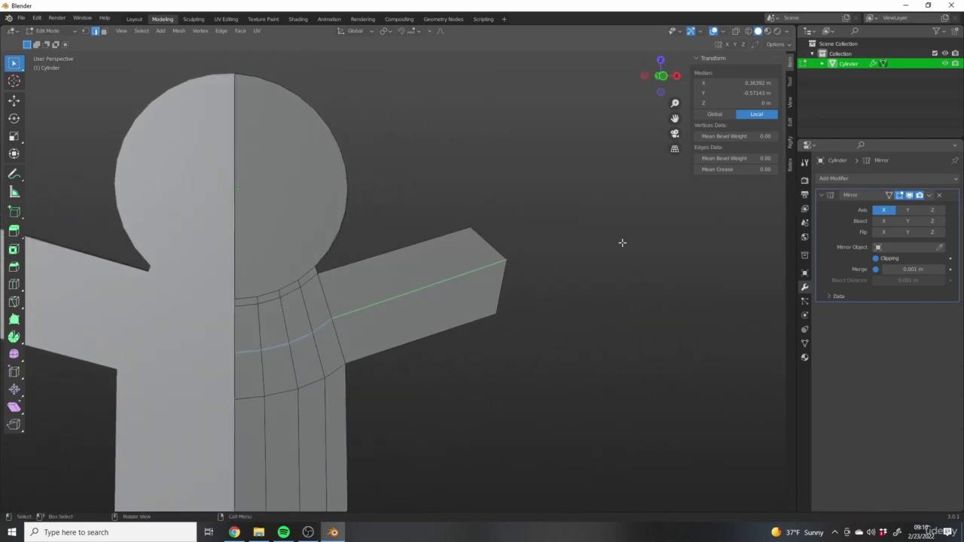
{"action": "middle_click_drag", "start_coordinate": [558, 336], "coordinate": [505, 306]}
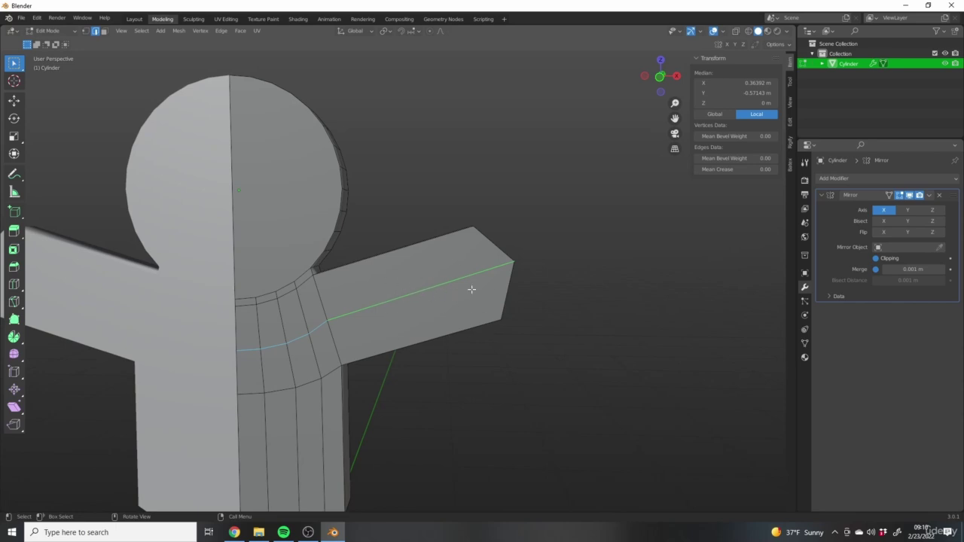
{"action": "middle_click_drag", "start_coordinate": [472, 290], "coordinate": [565, 338]}
{"action": "key", "text": "ctrl+b"}
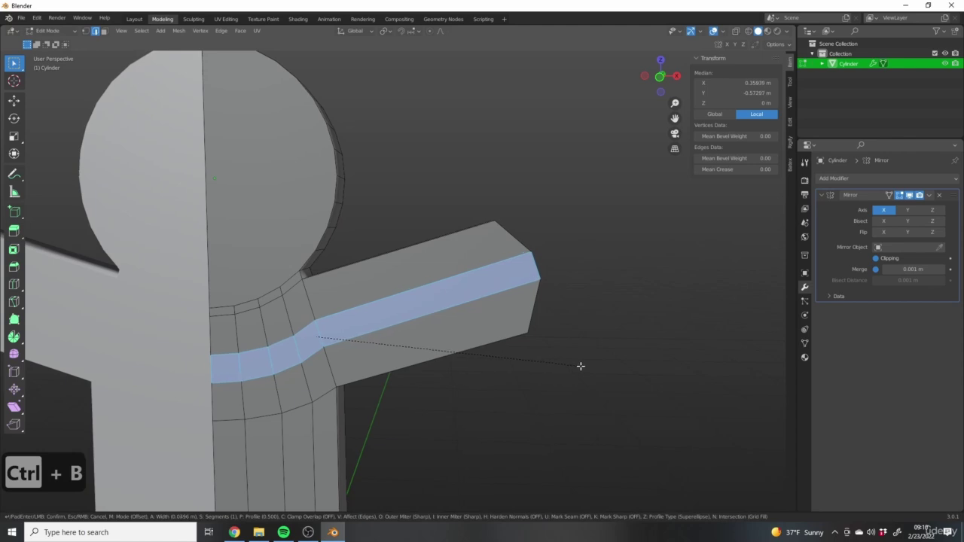
{"action": "left_click", "coordinate": [577, 365]}
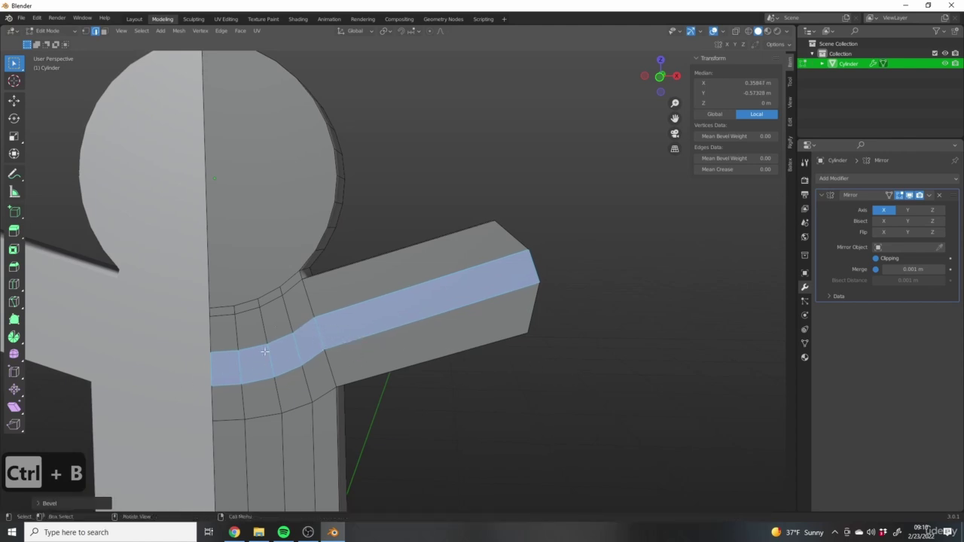
Examine the bevelled strip across the arm and torso and the arm's outline from the front, the side and up close
{"action": "middle_click_drag", "start_coordinate": [248, 350], "coordinate": [366, 195]}
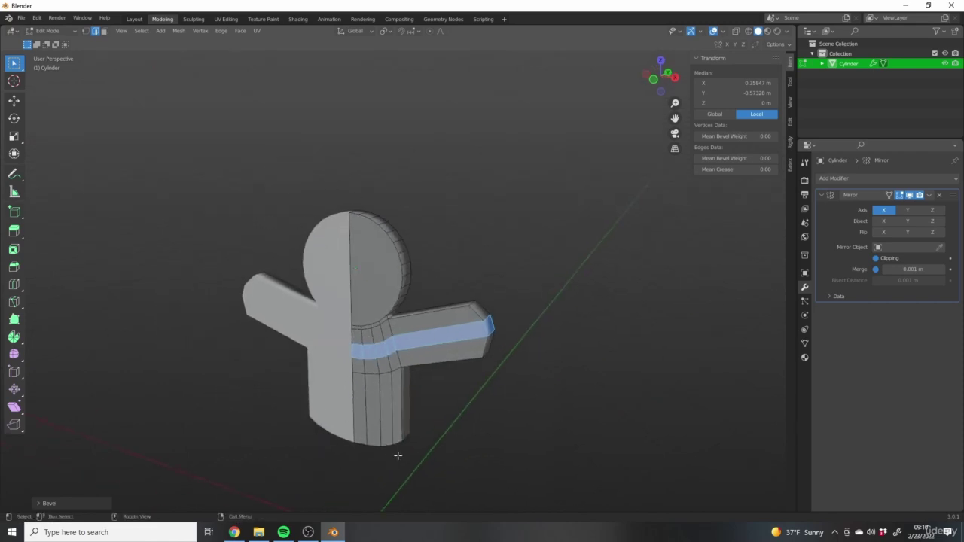
{"action": "middle_click_drag", "start_coordinate": [394, 355], "coordinate": [318, 302]}
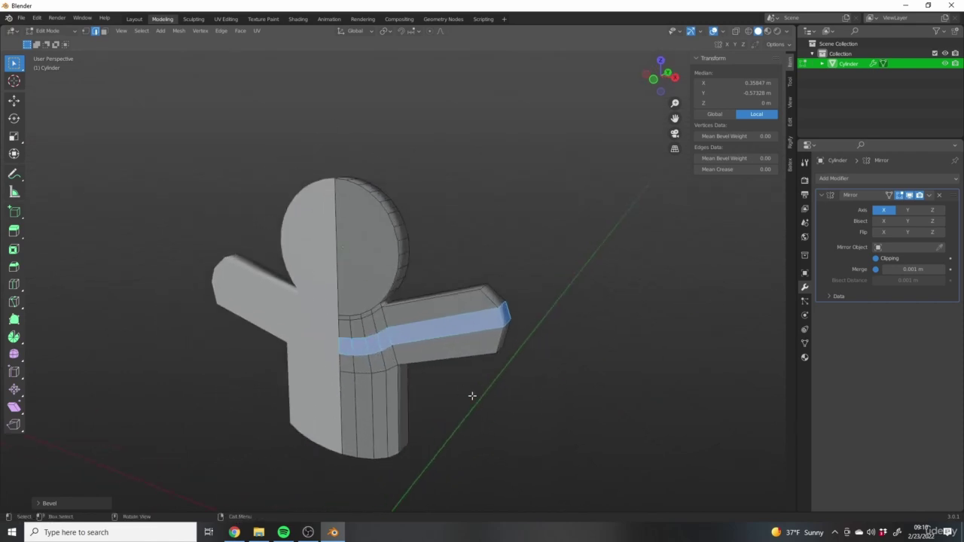
{"action": "scroll", "coordinate": [473, 396], "scroll_direction": "up", "scroll_amount": 2}
{"action": "middle_click_drag", "start_coordinate": [472, 396], "coordinate": [564, 296]}
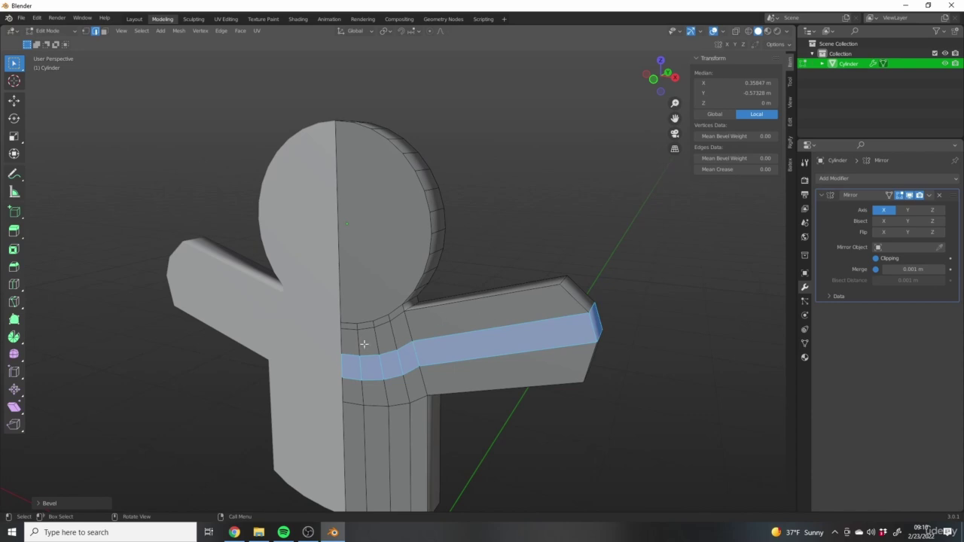
{"action": "scroll", "coordinate": [429, 348], "scroll_direction": "down", "scroll_amount": 3}
{"action": "middle_click_drag", "start_coordinate": [429, 348], "coordinate": [323, 376]}
{"action": "scroll", "coordinate": [319, 401], "scroll_direction": "up", "scroll_amount": 5}
{"action": "scroll", "coordinate": [325, 329], "scroll_direction": "down", "scroll_amount": 5}
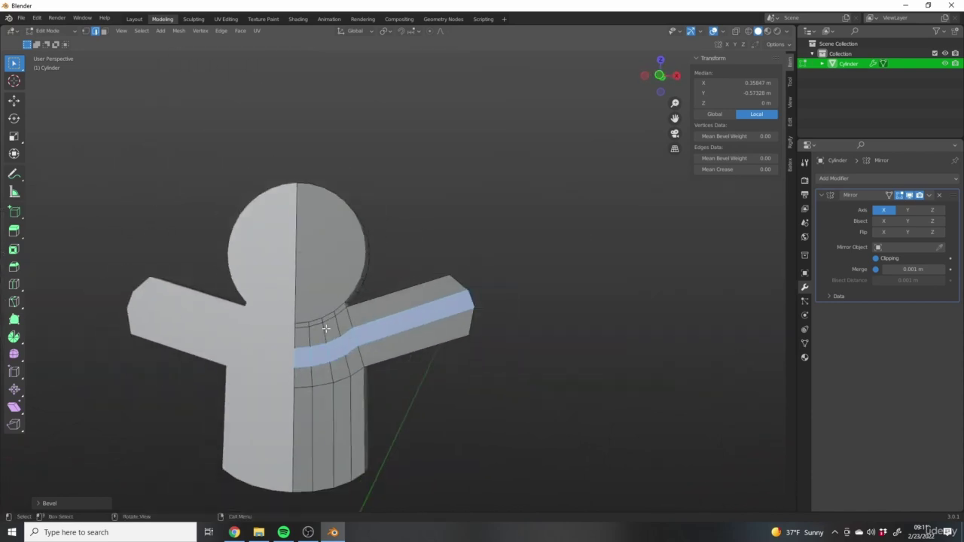
{"action": "middle_click_drag", "start_coordinate": [371, 344], "coordinate": [385, 348]}
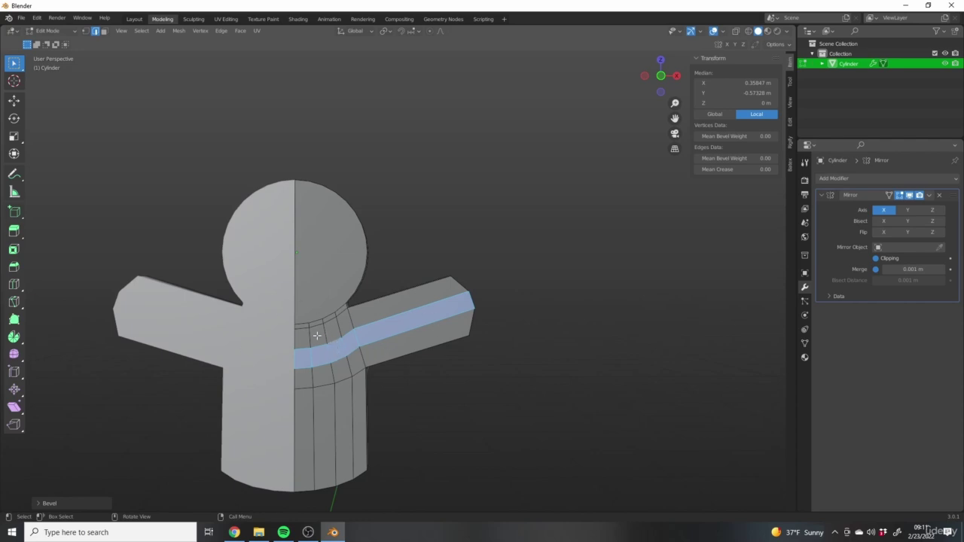
{"action": "middle_click_drag", "start_coordinate": [315, 350], "coordinate": [422, 330]}
{"action": "scroll", "coordinate": [341, 356], "scroll_direction": "up", "scroll_amount": 2}
{"action": "scroll", "coordinate": [516, 313], "scroll_direction": "down", "scroll_amount": 2}
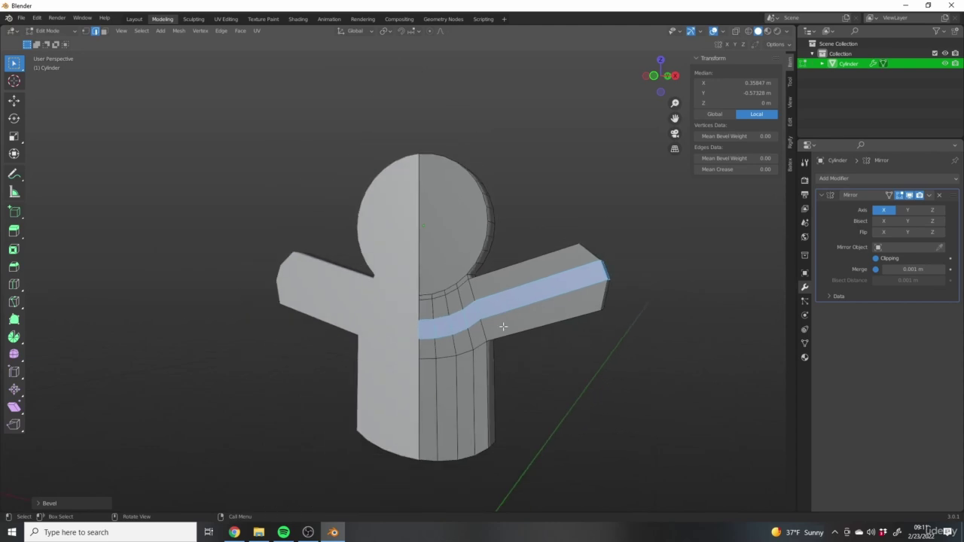
{"action": "scroll", "coordinate": [452, 339], "scroll_direction": "up", "scroll_amount": 2}
{"action": "middle_click_drag", "start_coordinate": [469, 324], "coordinate": [363, 324]}
{"action": "scroll", "coordinate": [396, 188], "scroll_direction": "down", "scroll_amount": 5}
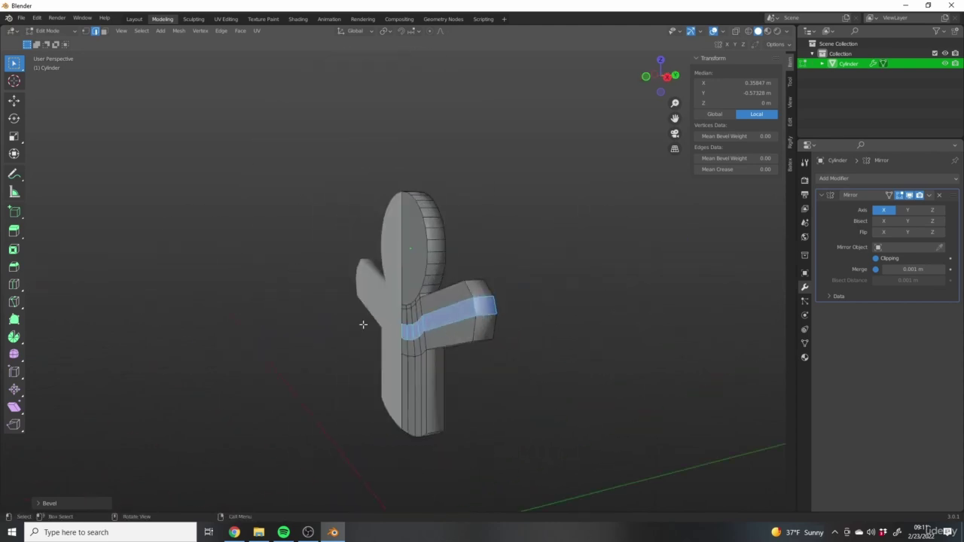
{"action": "middle_click_drag", "start_coordinate": [441, 327], "coordinate": [519, 344]}
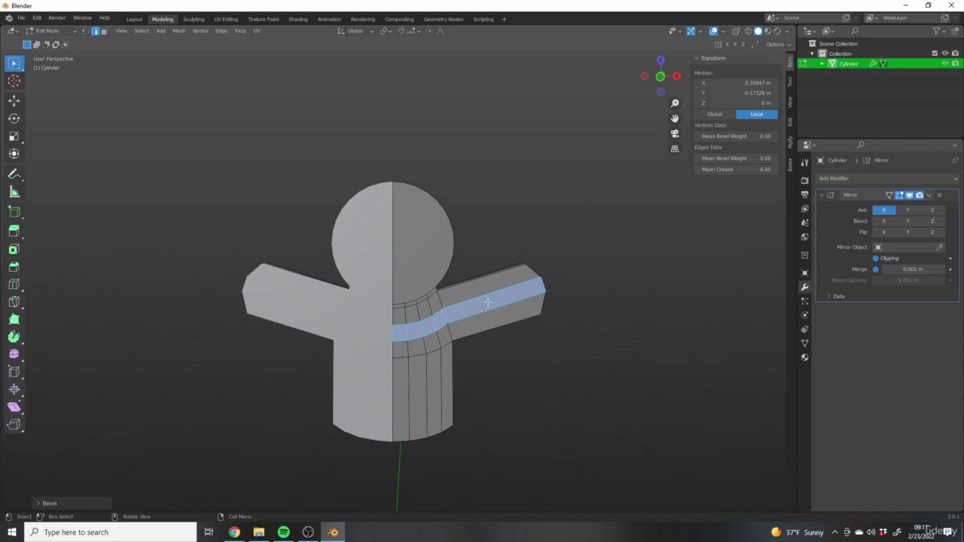
{"action": "scroll", "coordinate": [445, 347], "scroll_direction": "up", "scroll_amount": 4}
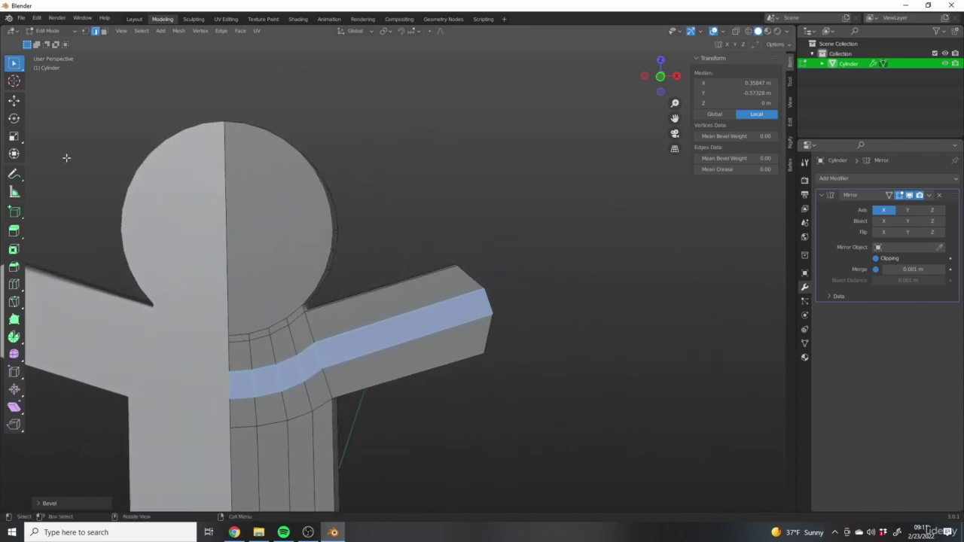
{"action": "middle_click_drag", "start_coordinate": [518, 285], "coordinate": [461, 282]}
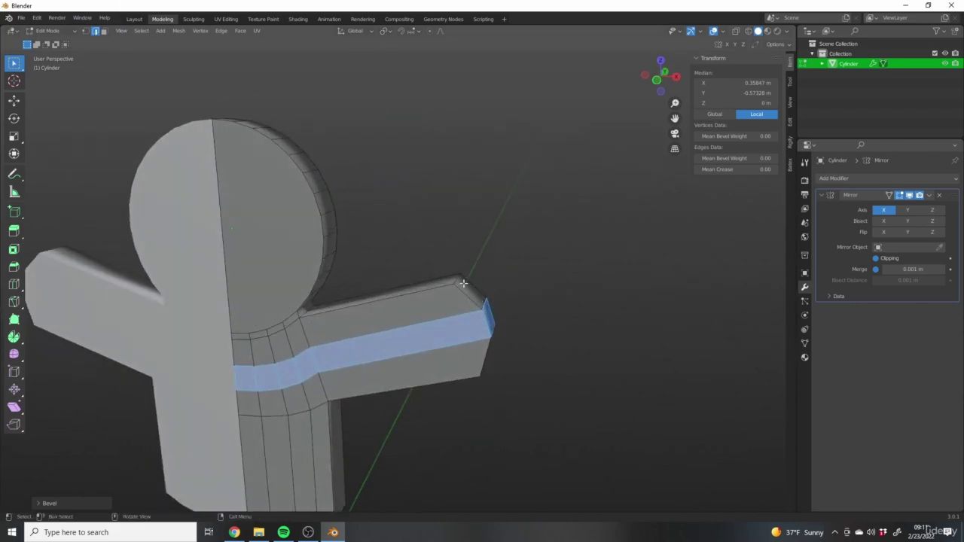
Select the upper and lower corner edges at the arm's end together and bevel them with one segment to round the hand
{"action": "left_click", "coordinate": [461, 282]}
{"action": "middle_click_drag", "start_coordinate": [532, 349], "coordinate": [445, 282]}
{"action": "left_click", "coordinate": [445, 265], "text": "shift"}
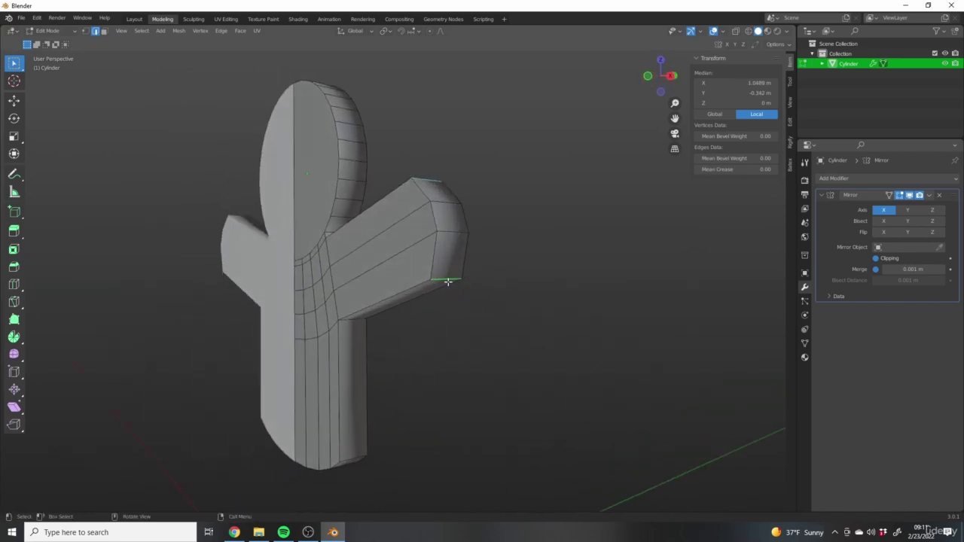
{"action": "middle_click_drag", "start_coordinate": [525, 304], "coordinate": [441, 280]}
{"action": "left_click", "coordinate": [467, 175]}
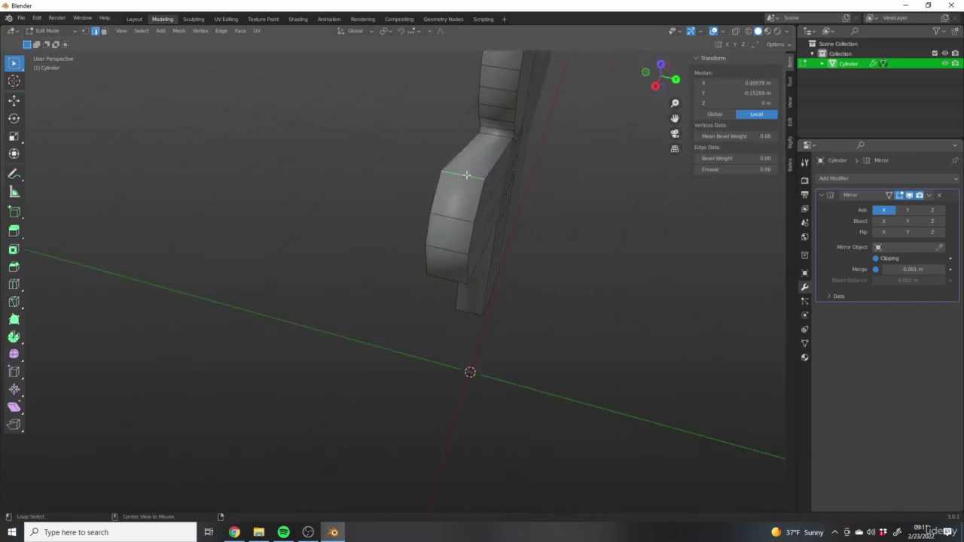
{"action": "middle_click_drag", "start_coordinate": [467, 175], "coordinate": [516, 287]}
{"action": "left_click", "coordinate": [467, 295], "text": "shift"}
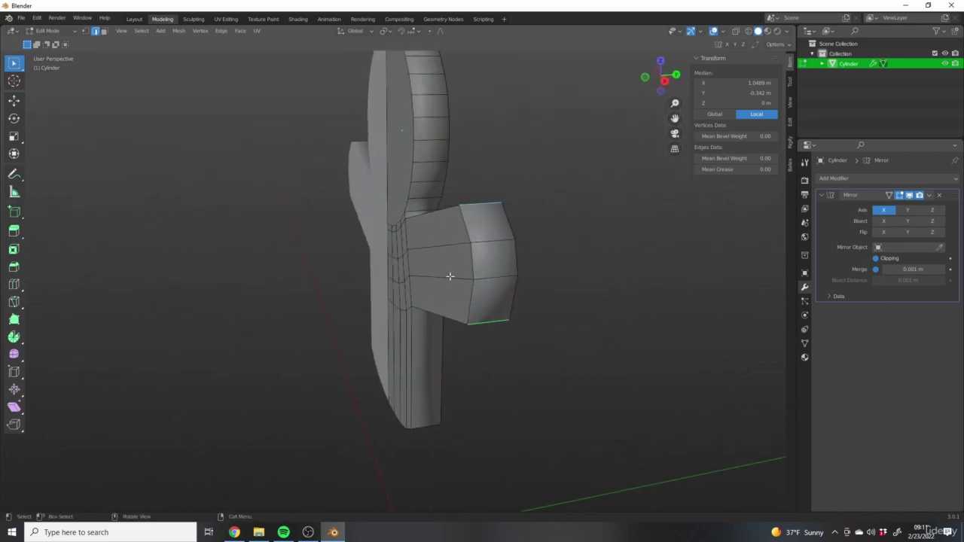
{"action": "middle_click_drag", "start_coordinate": [449, 277], "coordinate": [462, 234]}
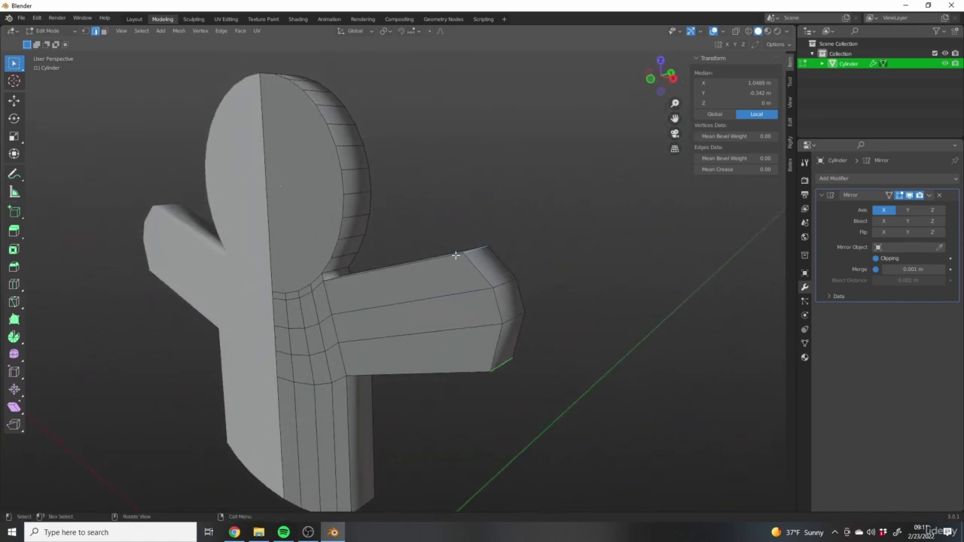
{"action": "key", "text": "ctrl+b"}
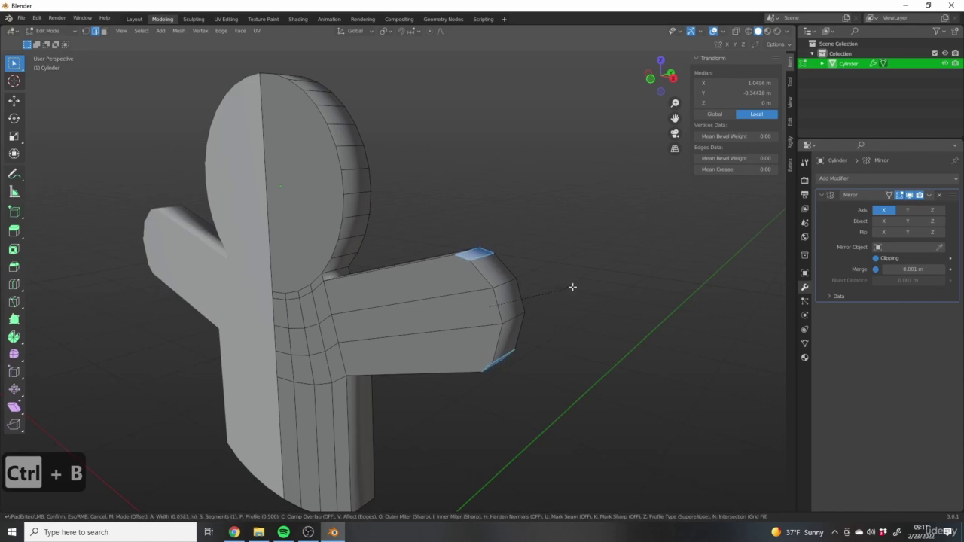
{"action": "left_click", "coordinate": [583, 296]}
{"action": "middle_click_drag", "start_coordinate": [583, 296], "coordinate": [587, 319]}
{"action": "key", "text": "1"}
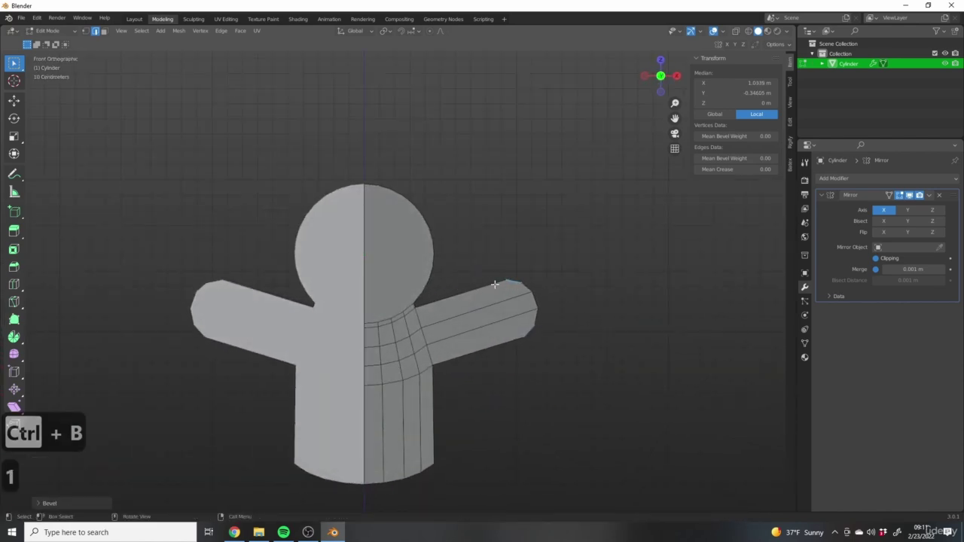
Examine the rounded end of the arm up close, including its short edges across the thickness
{"action": "key", "text": "Tab"}
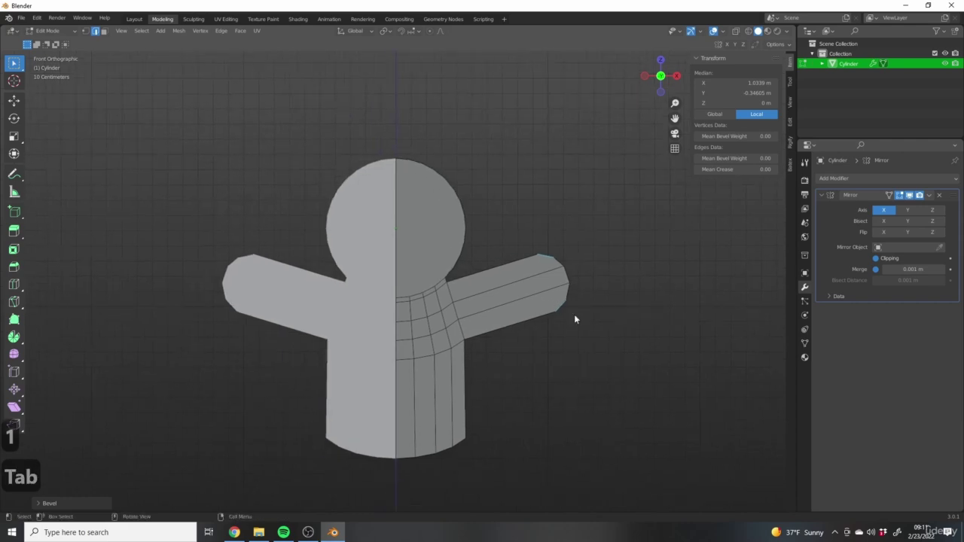
{"action": "scroll", "coordinate": [546, 280], "scroll_direction": "up", "scroll_amount": 5}
{"action": "key", "text": "Tab"}
{"action": "scroll", "coordinate": [527, 204], "scroll_direction": "up", "scroll_amount": 3}
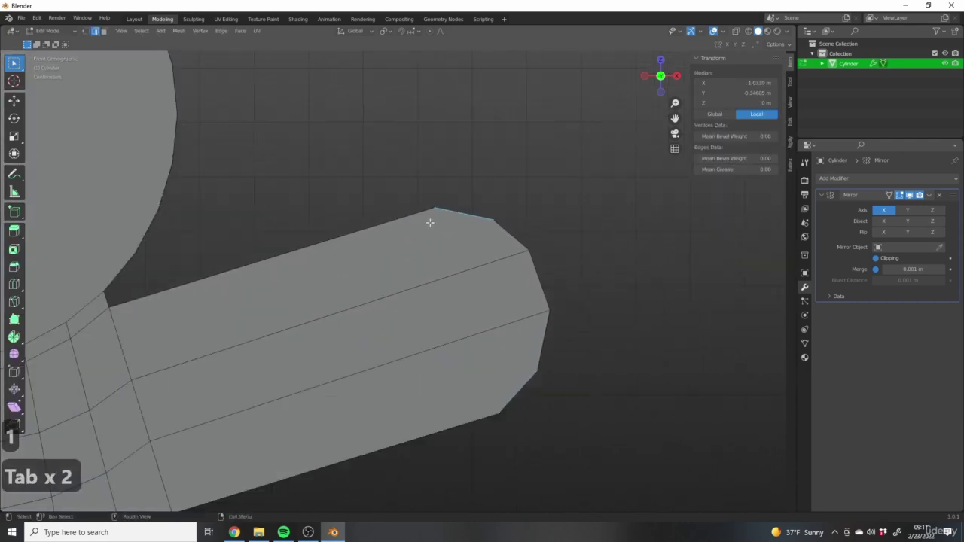
{"action": "middle_click_drag", "start_coordinate": [431, 218], "coordinate": [497, 224]}
{"action": "left_click", "coordinate": [458, 220]}
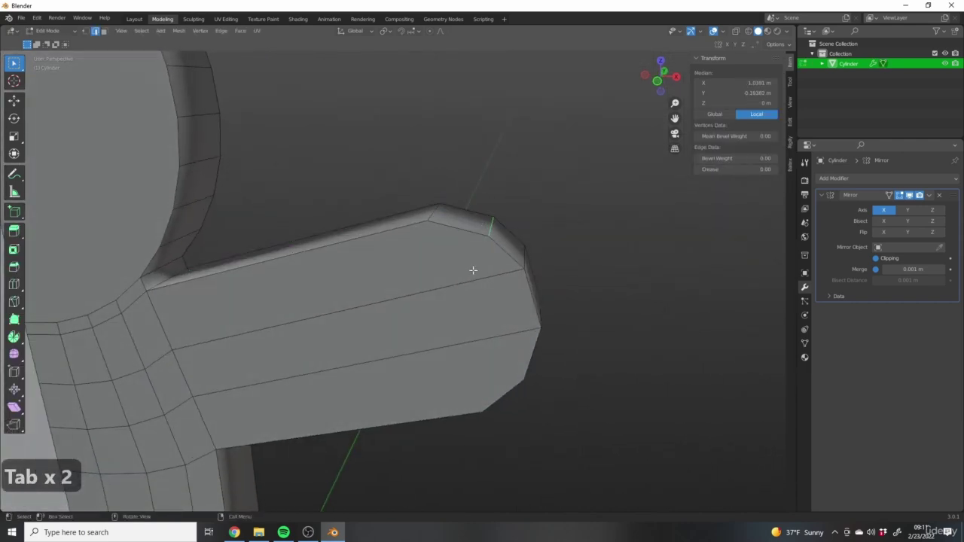
{"action": "middle_click_drag", "start_coordinate": [473, 269], "coordinate": [521, 256]}
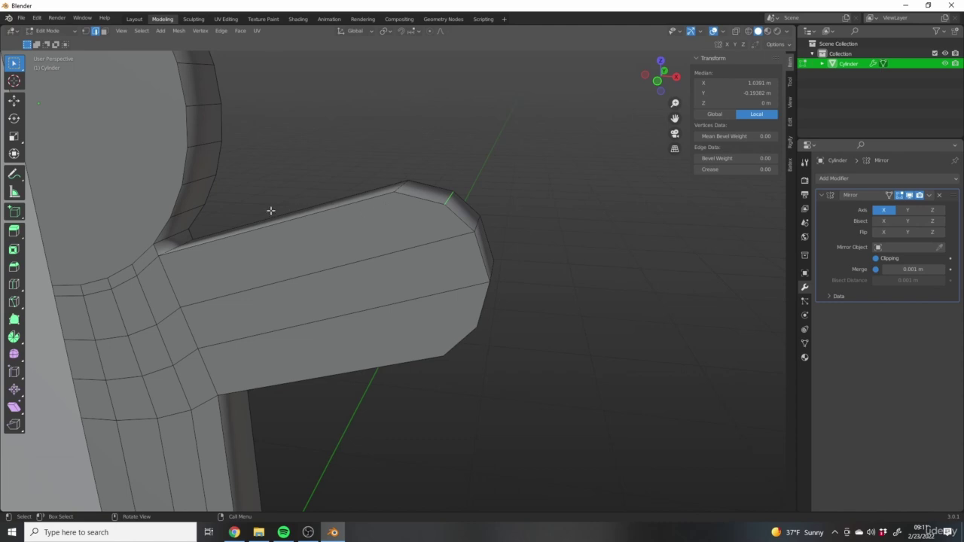
{"action": "scroll", "coordinate": [329, 186], "scroll_direction": "down", "scroll_amount": 5}
{"action": "middle_click_drag", "start_coordinate": [329, 187], "coordinate": [474, 262]}
Check the whole figure's silhouette from the front in Object Mode, and return to editing the mesh in front view
{"action": "key", "text": "Tab"}
{"action": "key", "text": "1"}
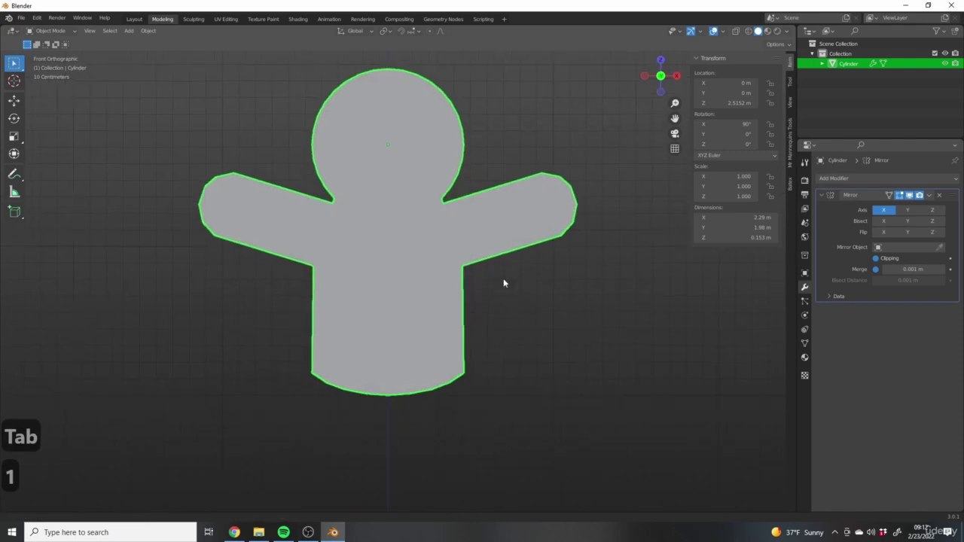
{"action": "scroll", "coordinate": [304, 109], "scroll_direction": "up", "scroll_amount": 2}
{"action": "key", "text": "z"}
{"action": "left_click", "coordinate": [532, 271]}
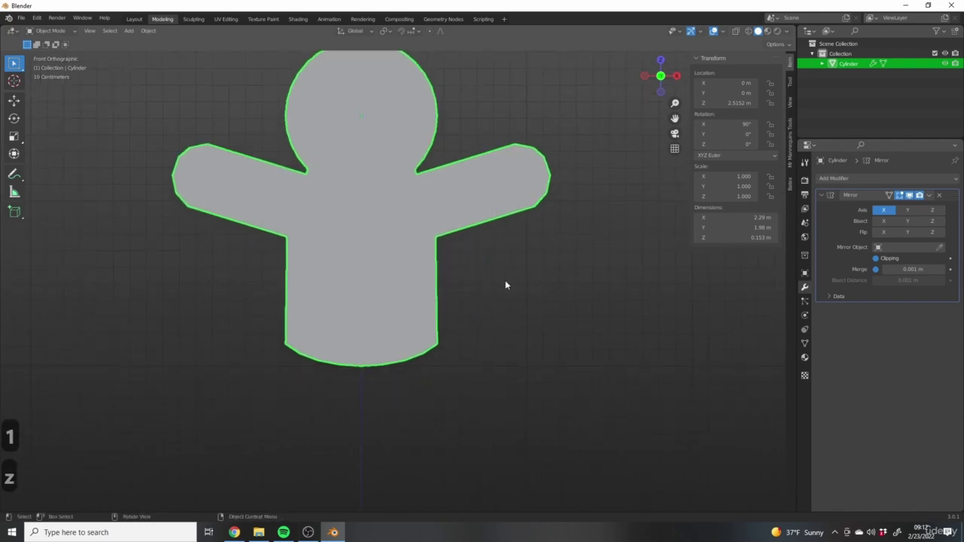
{"action": "scroll", "coordinate": [456, 391], "scroll_direction": "down", "scroll_amount": 4}
{"action": "scroll", "coordinate": [486, 304], "scroll_direction": "down", "scroll_amount": 2, "text": "shift"}
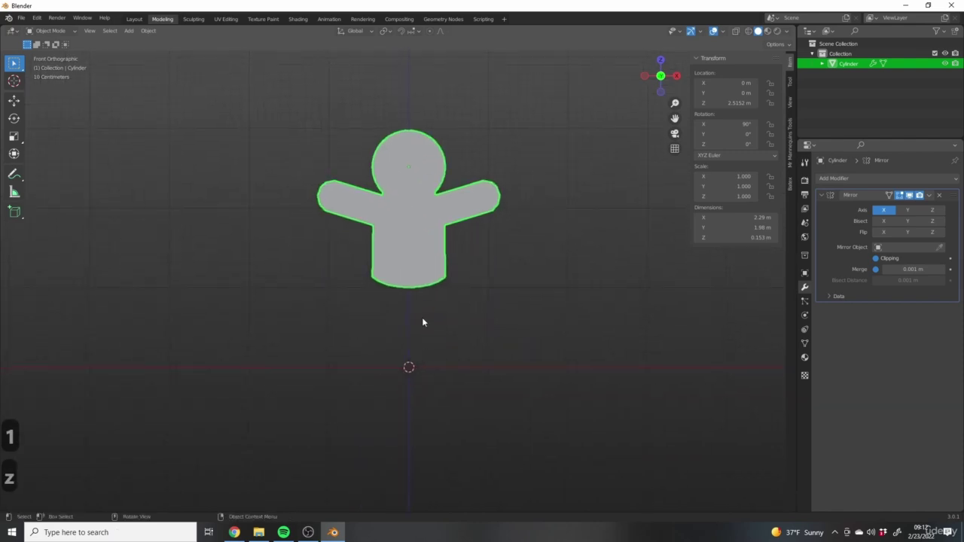
{"action": "scroll", "coordinate": [418, 310], "scroll_direction": "up", "scroll_amount": 3}
{"action": "key", "text": "Tab"}
{"action": "middle_click_drag", "start_coordinate": [420, 210], "coordinate": [450, 323], "text": "shift"}
{"action": "key", "text": "1"}
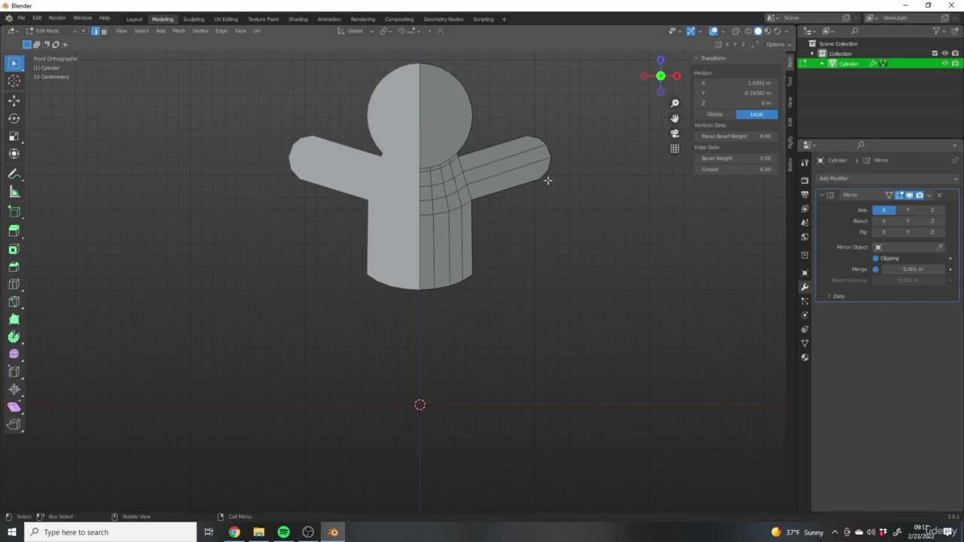
Try to extrude the four faces along the underside of the torso half downward, and undo the extrusion
{"action": "middle_click_drag", "start_coordinate": [450, 278], "coordinate": [459, 327], "text": "shift"}
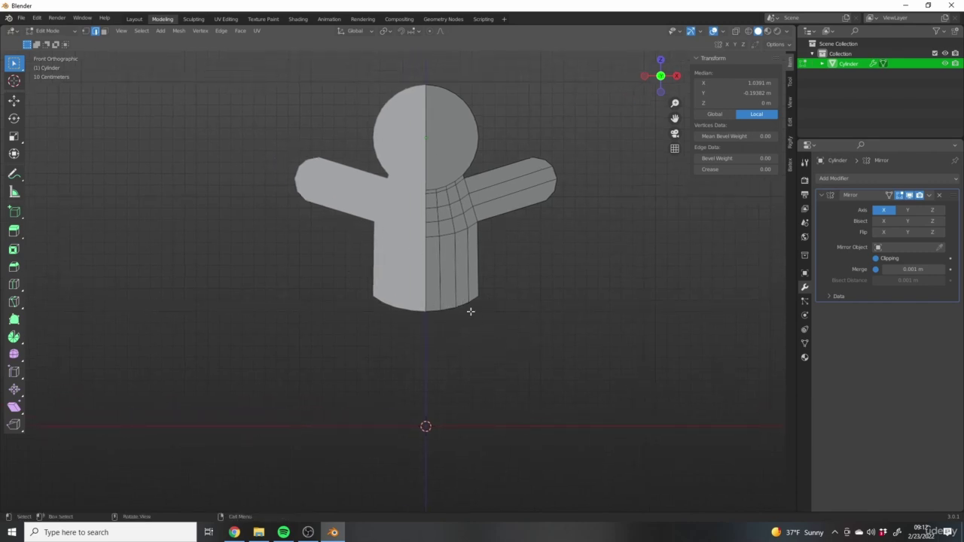
{"action": "middle_click_drag", "start_coordinate": [442, 327], "coordinate": [452, 301]}
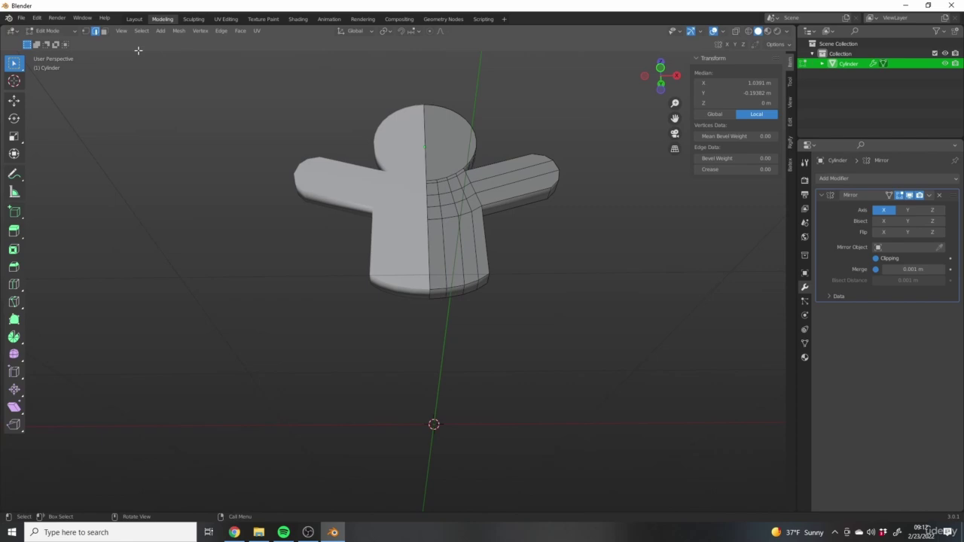
{"action": "left_click", "coordinate": [104, 31]}
{"action": "middle_click_drag", "start_coordinate": [593, 351], "coordinate": [419, 297]}
{"action": "left_click", "coordinate": [424, 306]}
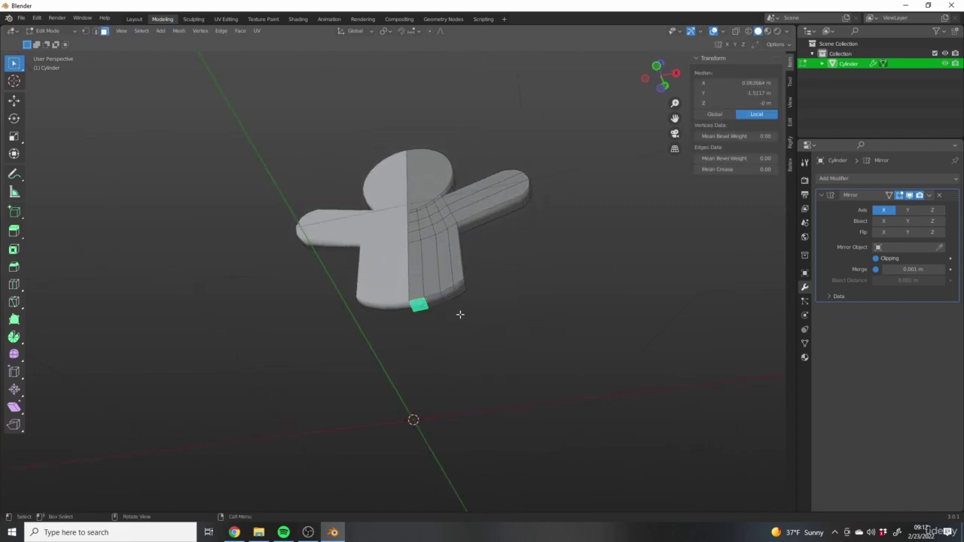
{"action": "left_click", "coordinate": [438, 303], "text": "shift"}
{"action": "left_click", "coordinate": [450, 297], "text": "shift"}
{"action": "left_click", "coordinate": [460, 290], "text": "shift"}
{"action": "middle_click_drag", "start_coordinate": [497, 325], "coordinate": [460, 363]}
{"action": "key", "text": "e"}
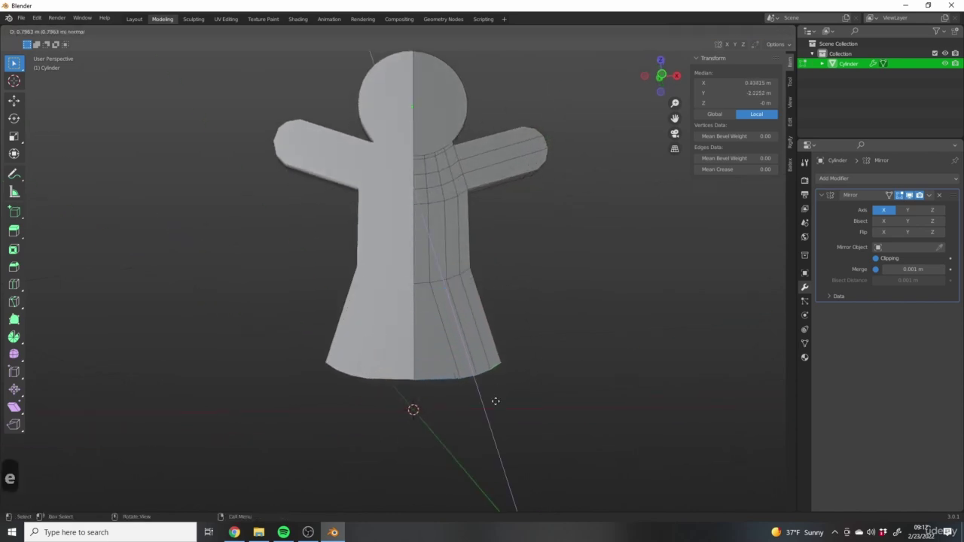
{"action": "left_click", "coordinate": [502, 425]}
{"action": "middle_click_drag", "start_coordinate": [502, 425], "coordinate": [478, 288]}
{"action": "middle_click_drag", "start_coordinate": [436, 398], "coordinate": [515, 403]}
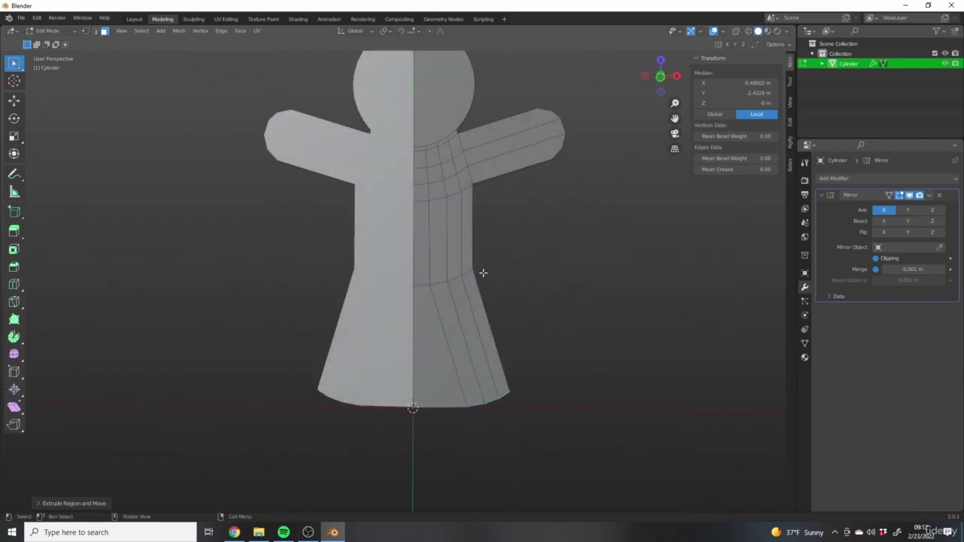
{"action": "middle_click_drag", "start_coordinate": [482, 273], "coordinate": [674, 360]}
{"action": "key", "text": "ctrl+z"}
Turn off Clipping on the Mirror modifier
{"action": "middle_click_drag", "start_coordinate": [632, 332], "coordinate": [419, 260]}
{"action": "scroll", "coordinate": [408, 286], "scroll_direction": "up", "scroll_amount": 2}
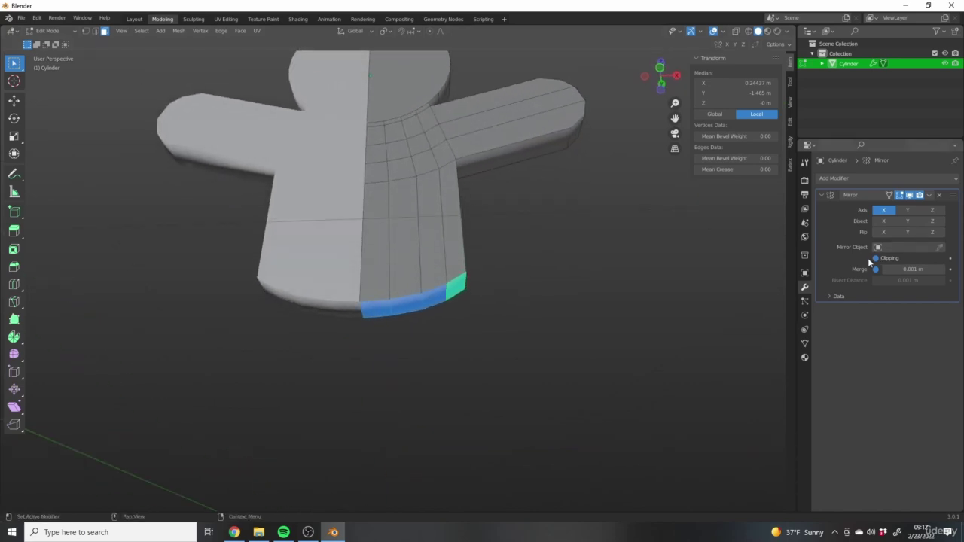
{"action": "middle_click_drag", "start_coordinate": [736, 308], "coordinate": [723, 286]}
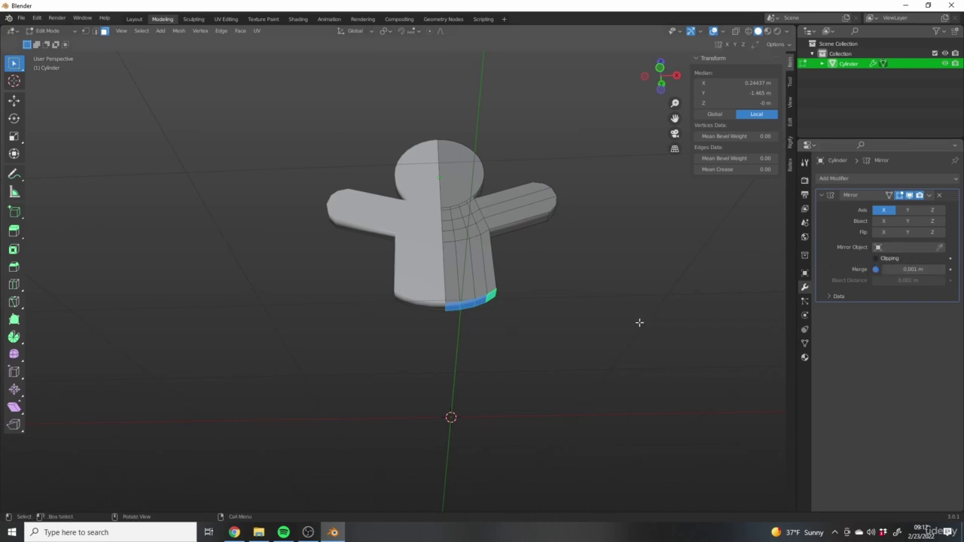
{"action": "scroll", "coordinate": [639, 323], "scroll_direction": "up", "scroll_amount": 3}
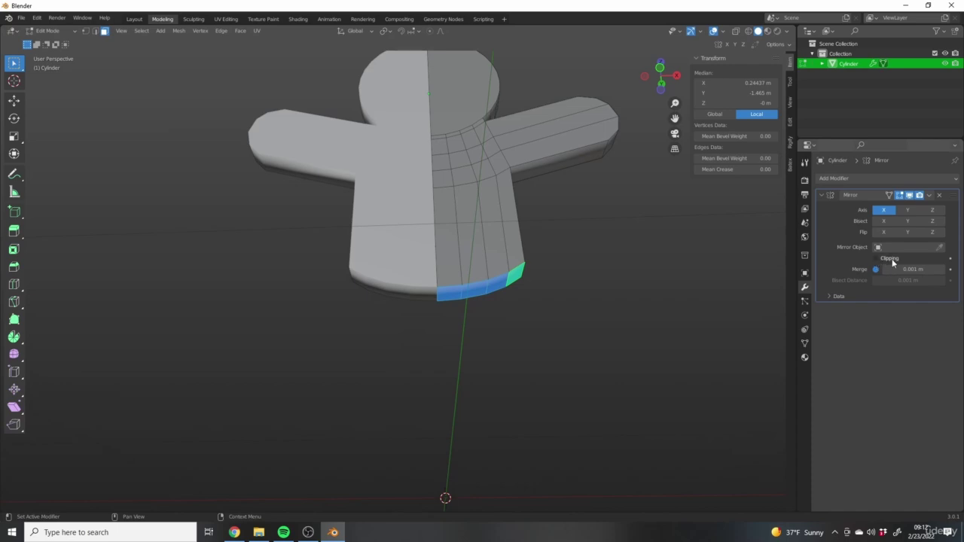
{"action": "middle_click_drag", "start_coordinate": [648, 301], "coordinate": [614, 305]}
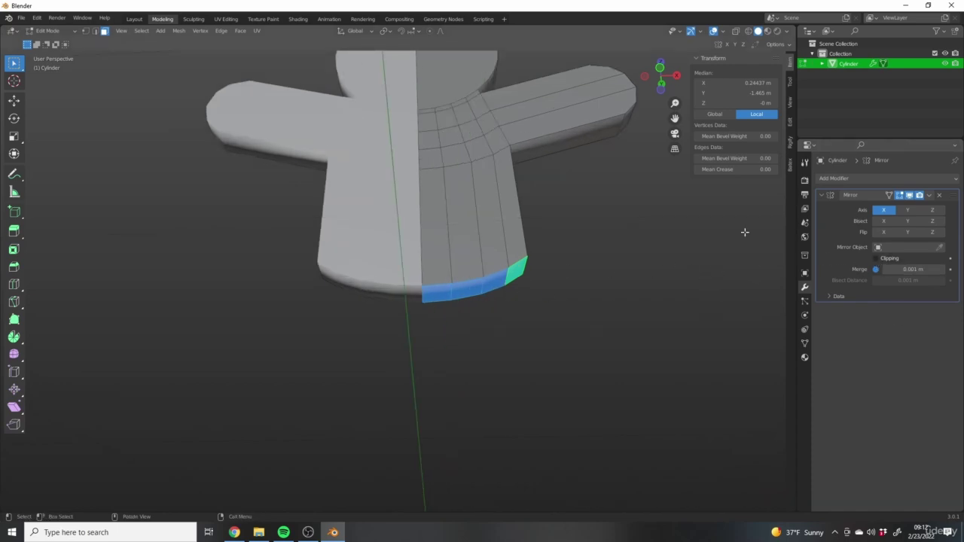
Try to extrude the torso half's bottom faces into a leg with clipping disabled, and undo the extrusion
{"action": "middle_click_drag", "start_coordinate": [500, 290], "coordinate": [465, 117]}
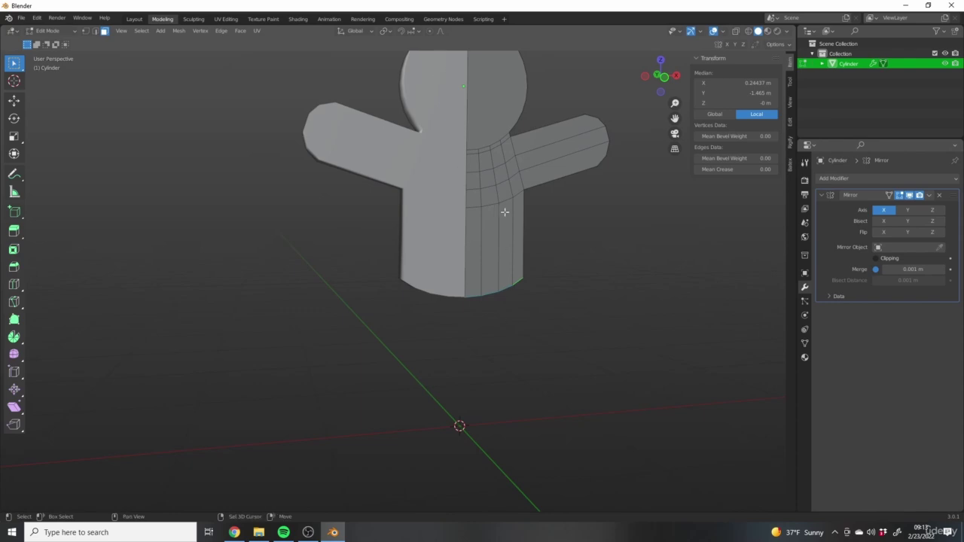
{"action": "middle_click_drag", "start_coordinate": [505, 212], "coordinate": [516, 95], "text": "shift"}
{"action": "middle_click_drag", "start_coordinate": [637, 260], "coordinate": [497, 305]}
{"action": "key", "text": "e"}
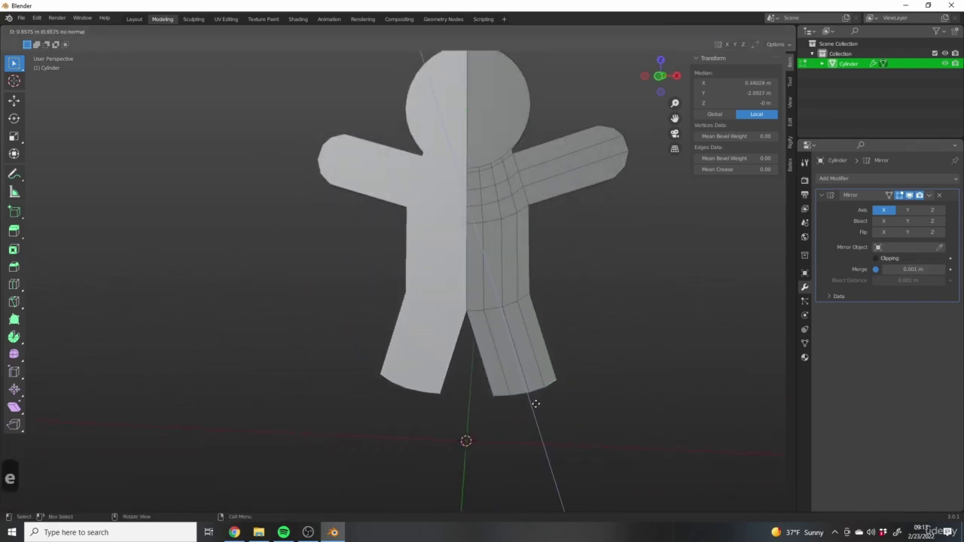
{"action": "left_click", "coordinate": [544, 432]}
{"action": "middle_click_drag", "start_coordinate": [476, 318], "coordinate": [573, 351]}
{"action": "scroll", "coordinate": [470, 339], "scroll_direction": "up", "scroll_amount": 3}
{"action": "key", "text": "ctrl+z"}
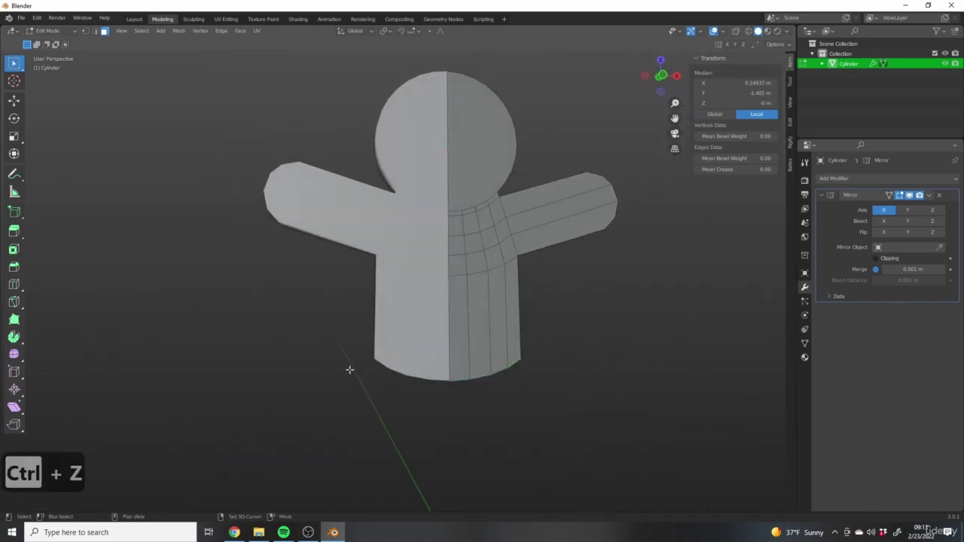
Add a vertical loop cut down the torso half, slid close to the mirror centre line
{"action": "middle_click_drag", "start_coordinate": [350, 369], "coordinate": [418, 354]}
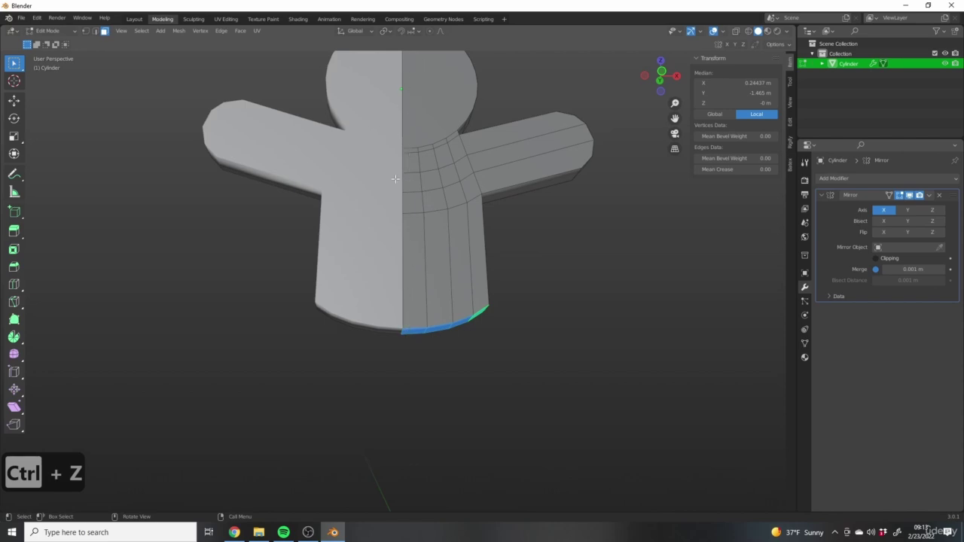
{"action": "middle_click_drag", "start_coordinate": [395, 178], "coordinate": [470, 351]}
{"action": "key", "text": "ctrl+r"}
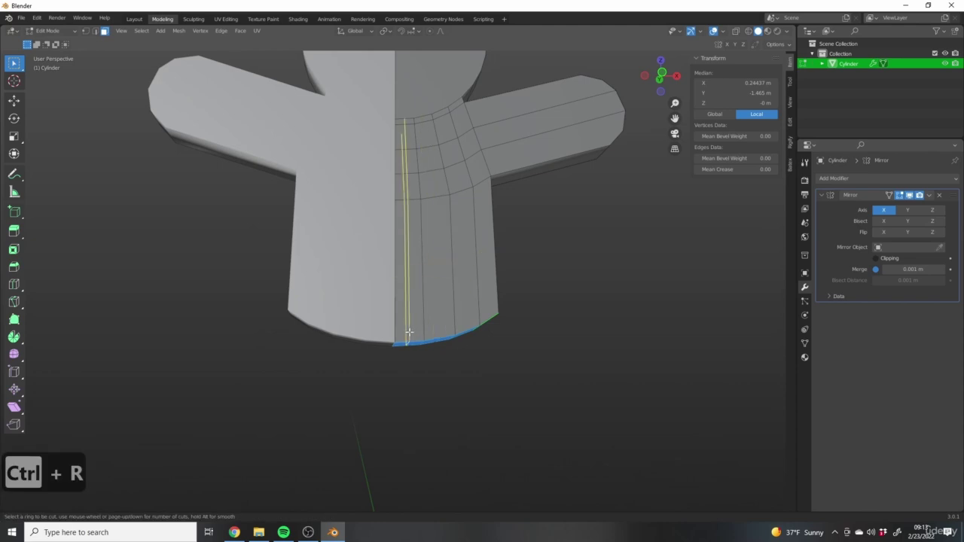
{"action": "left_click", "coordinate": [403, 336]}
{"action": "left_click", "coordinate": [400, 334]}
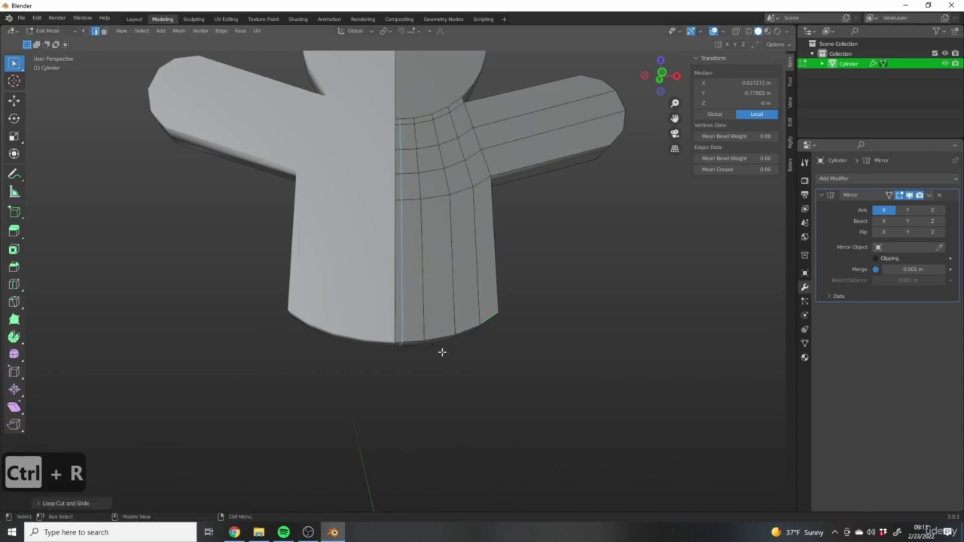
Select the torso half's bottom faces except the narrow one at the centre line, and extrude them about 1 m into a leg
{"action": "left_click", "coordinate": [104, 31]}
{"action": "middle_click_drag", "start_coordinate": [362, 196], "coordinate": [406, 249]}
{"action": "left_click", "coordinate": [415, 334]}
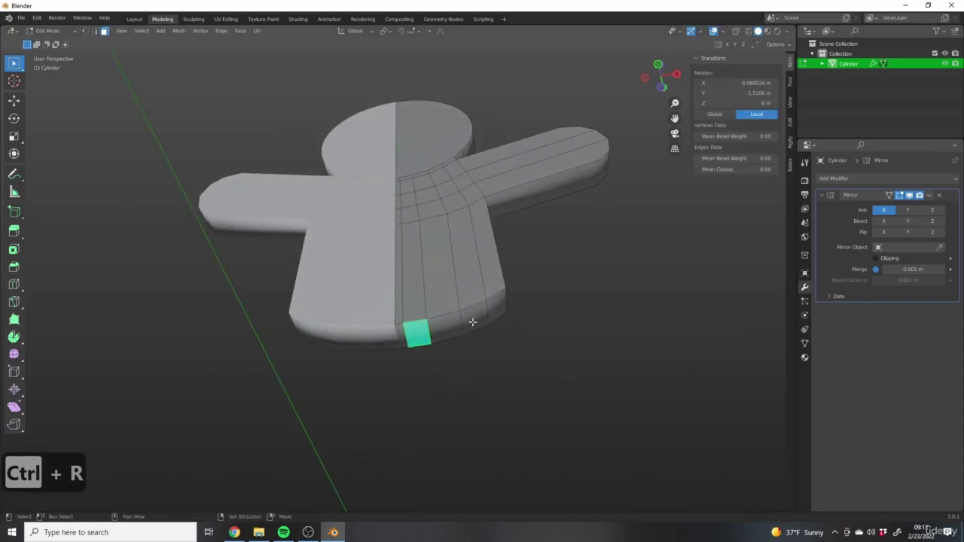
{"action": "left_click", "coordinate": [500, 313], "text": "ctrl"}
{"action": "scroll", "coordinate": [468, 324], "scroll_direction": "up", "scroll_amount": 3}
{"action": "scroll", "coordinate": [457, 289], "scroll_direction": "down", "scroll_amount": 4}
{"action": "key", "text": "KP_1"}
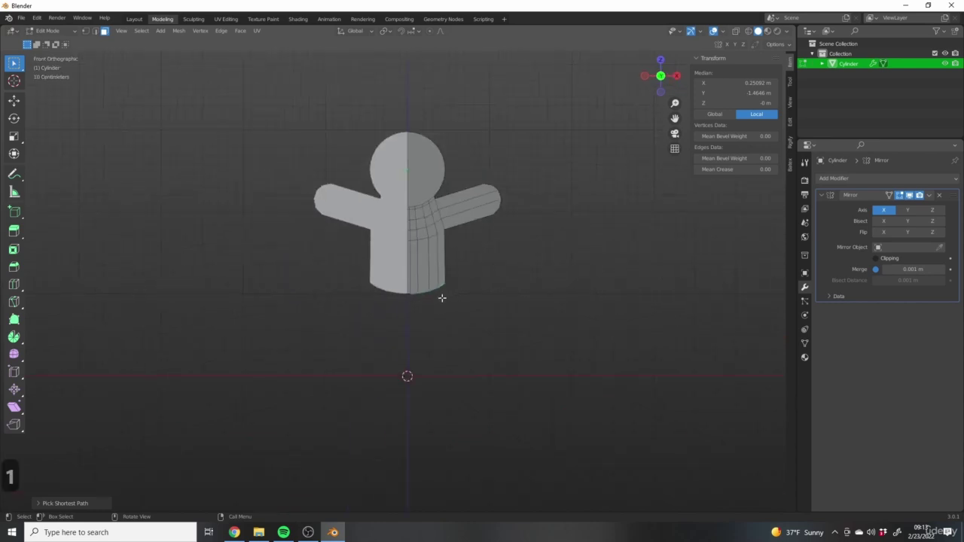
{"action": "scroll", "coordinate": [449, 323], "scroll_direction": "up", "scroll_amount": 5}
{"action": "middle_click_drag", "start_coordinate": [449, 323], "coordinate": [439, 239]}
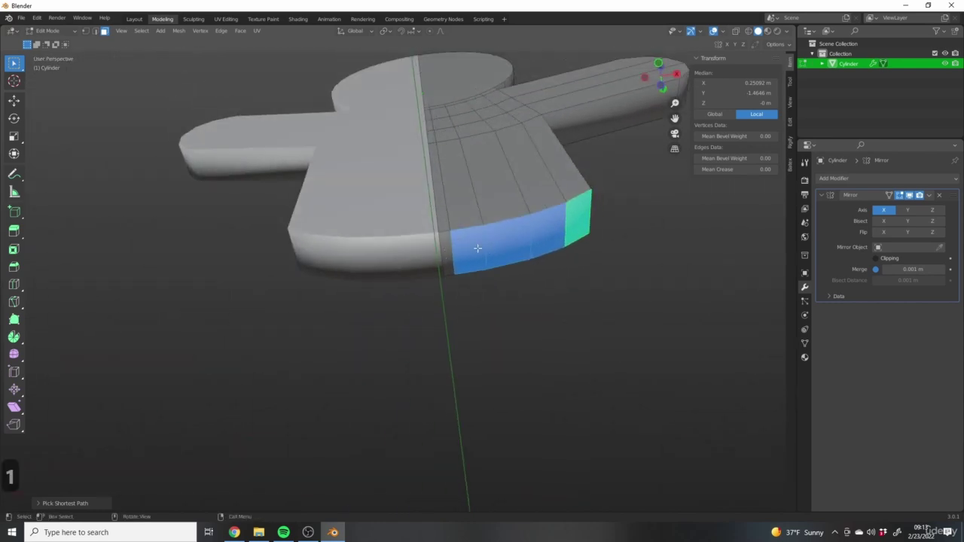
{"action": "middle_click_drag", "start_coordinate": [608, 364], "coordinate": [476, 335]}
{"action": "key", "text": "e"}
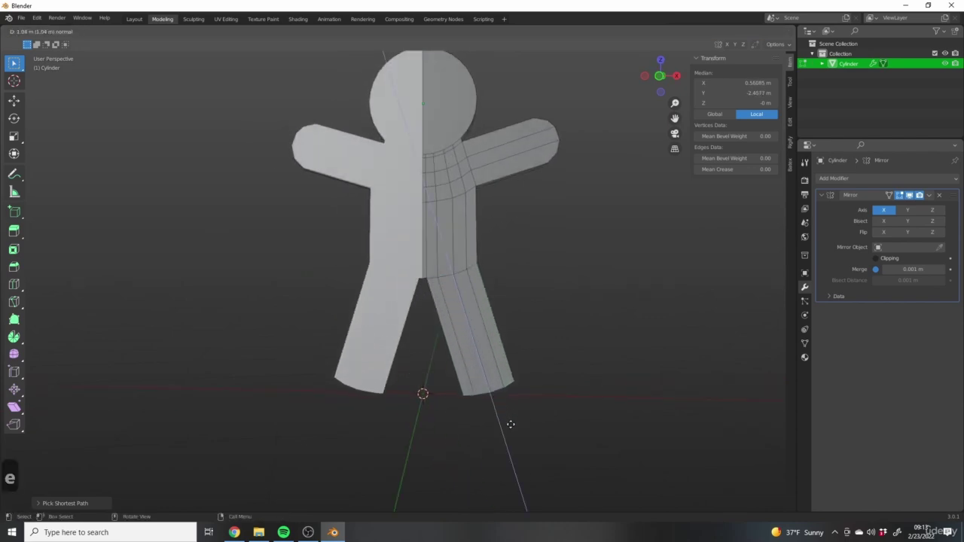
{"action": "left_click", "coordinate": [510, 422]}
Select the crotch edge on the centre line and move it up about 0.01 m along Z
{"action": "scroll", "coordinate": [405, 312], "scroll_direction": "up", "scroll_amount": 2}
{"action": "scroll", "coordinate": [446, 274], "scroll_direction": "up", "scroll_amount": 2}
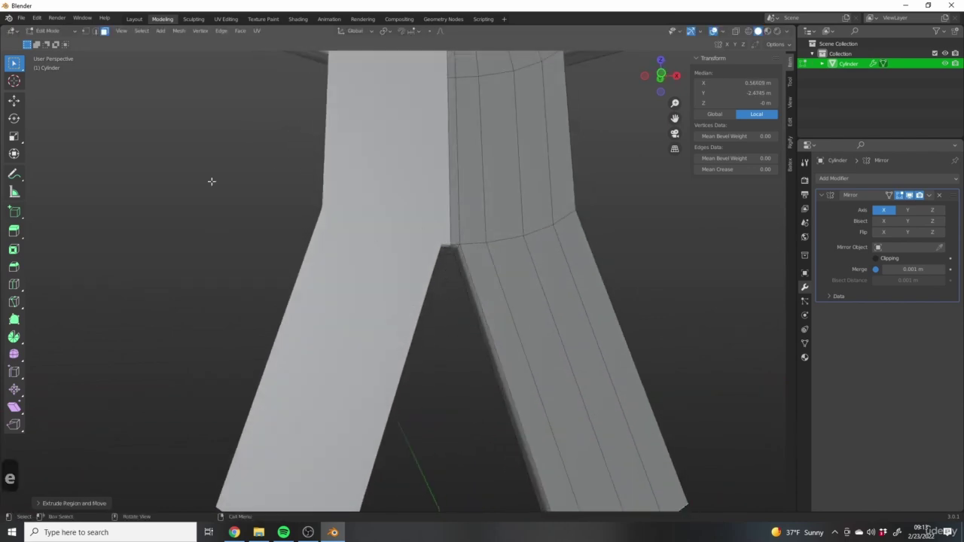
{"action": "left_click", "coordinate": [451, 250]}
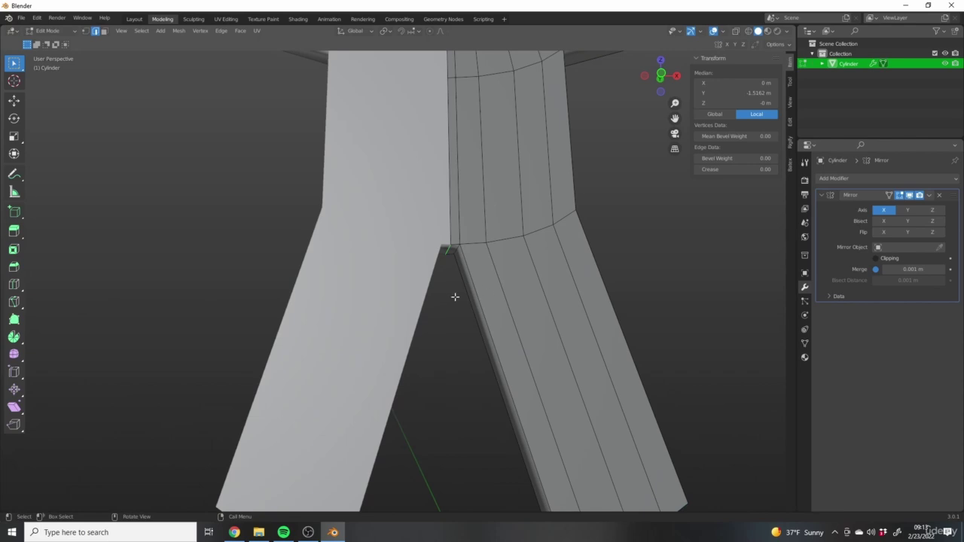
{"action": "key", "text": "g"}
{"action": "key", "text": "z"}
{"action": "left_click", "coordinate": [455, 293]}
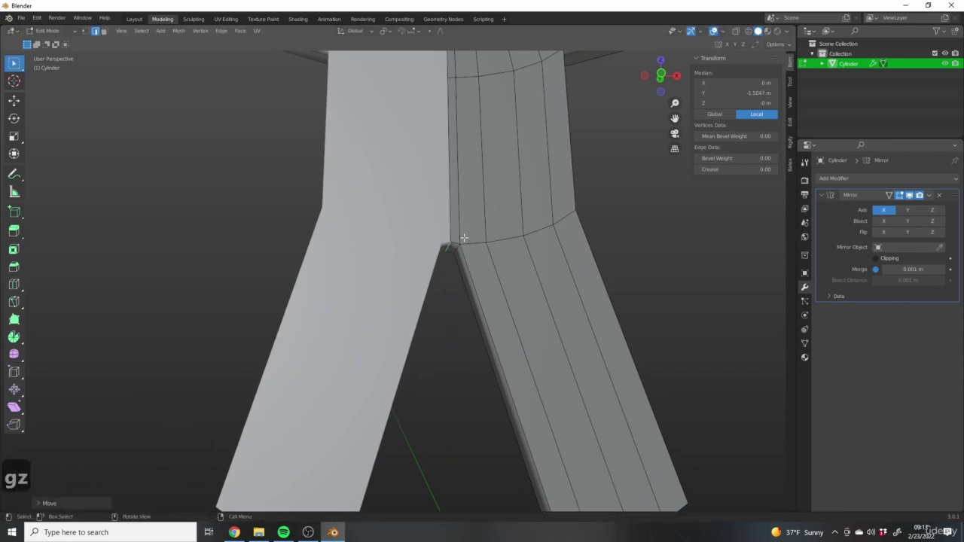
Select all the end faces of the leg and move them up about 0.2 m along Z to shorten it
{"action": "scroll", "coordinate": [464, 238], "scroll_direction": "down", "scroll_amount": 5}
{"action": "middle_click_drag", "start_coordinate": [543, 287], "coordinate": [491, 362]}
{"action": "left_click", "coordinate": [105, 31]}
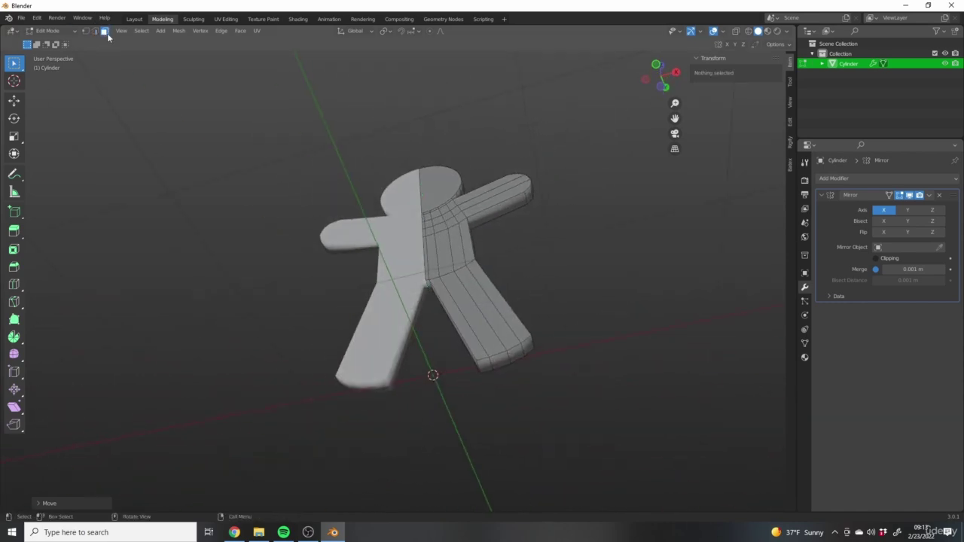
{"action": "left_click", "coordinate": [488, 365]}
{"action": "left_click", "coordinate": [535, 345], "text": "ctrl"}
{"action": "middle_click_drag", "start_coordinate": [535, 344], "coordinate": [528, 394]}
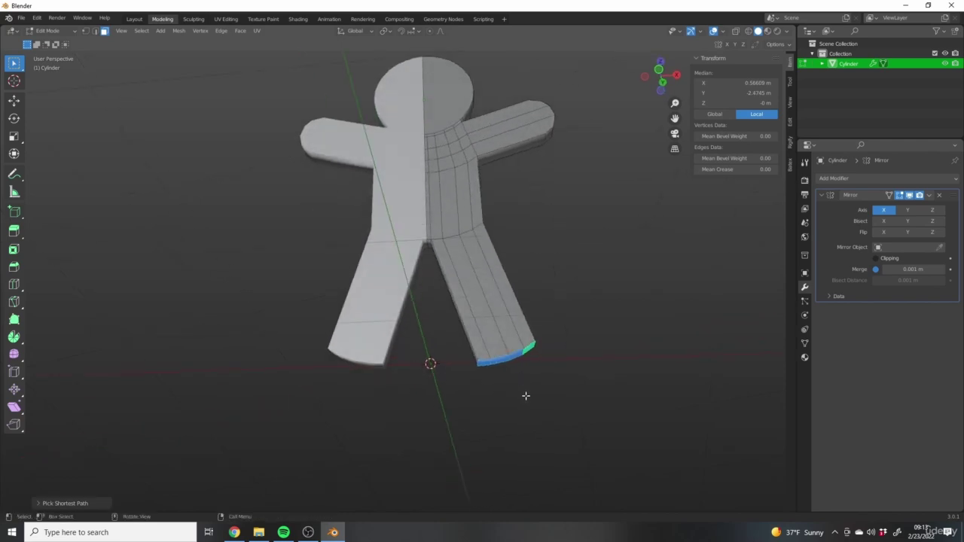
{"action": "scroll", "coordinate": [639, 417], "scroll_direction": "up", "scroll_amount": 2}
{"action": "key", "text": "g"}
{"action": "key", "text": "z"}
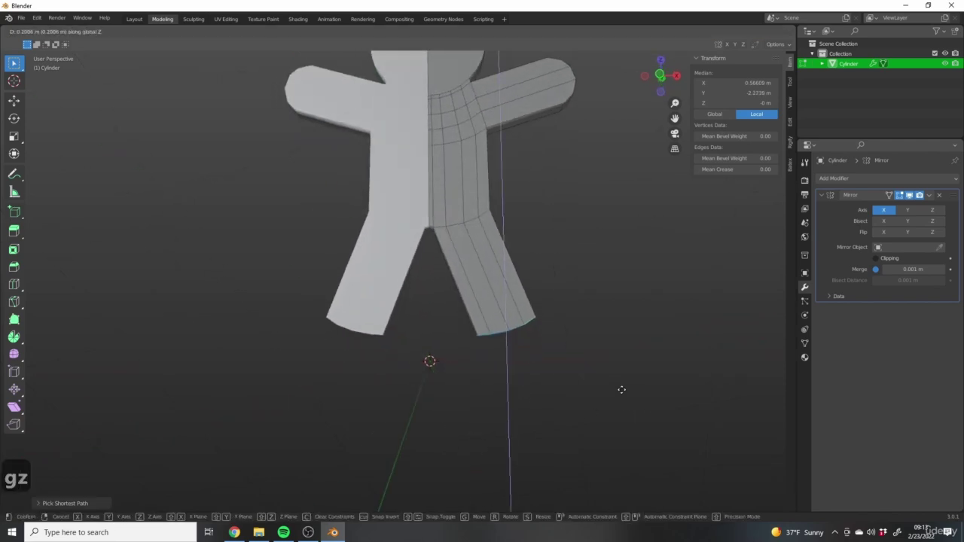
{"action": "left_click", "coordinate": [618, 388]}
Move the leg's end faces about 0.1 m inward in front view to narrow the stance
{"action": "key", "text": "KP_1"}
{"action": "key", "text": "g"}
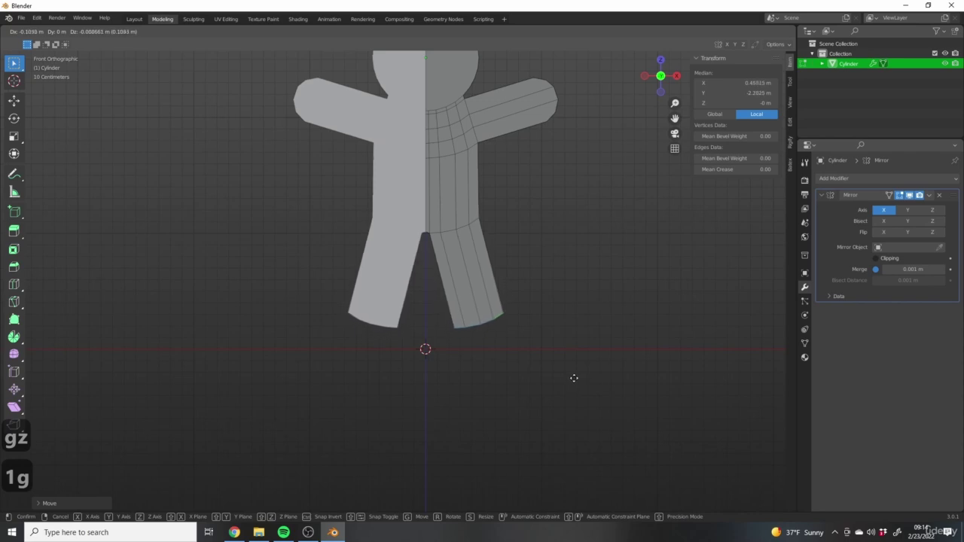
{"action": "left_click", "coordinate": [576, 377]}
{"action": "scroll", "coordinate": [485, 308], "scroll_direction": "up", "scroll_amount": 3}
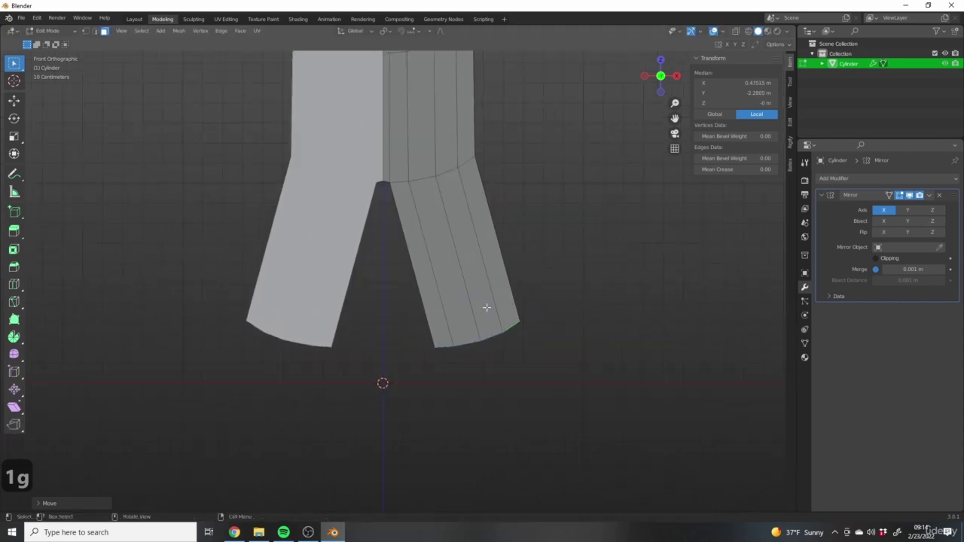
{"action": "scroll", "coordinate": [525, 308], "scroll_direction": "down", "scroll_amount": 5}
{"action": "scroll", "coordinate": [501, 293], "scroll_direction": "up", "scroll_amount": 3}
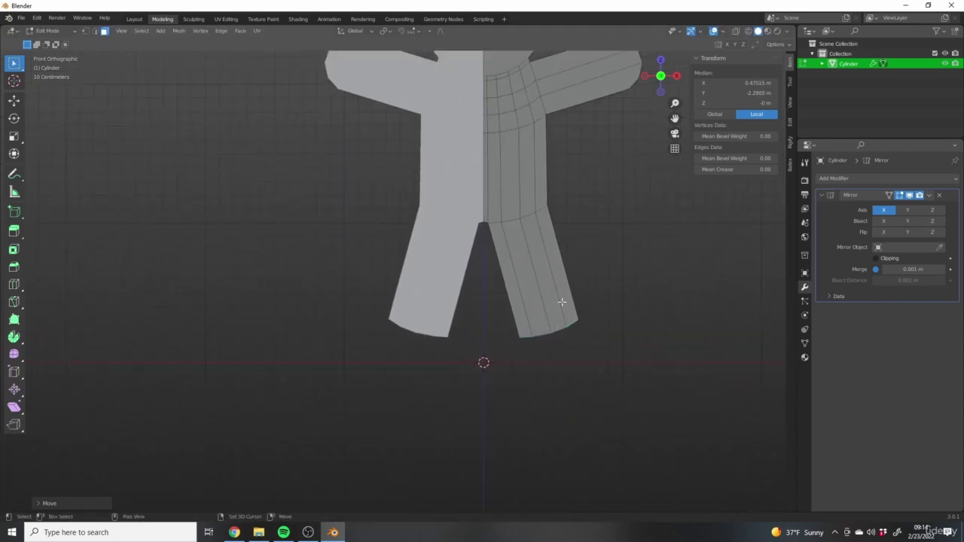
{"action": "middle_click_drag", "start_coordinate": [562, 302], "coordinate": [540, 266], "text": "shift"}
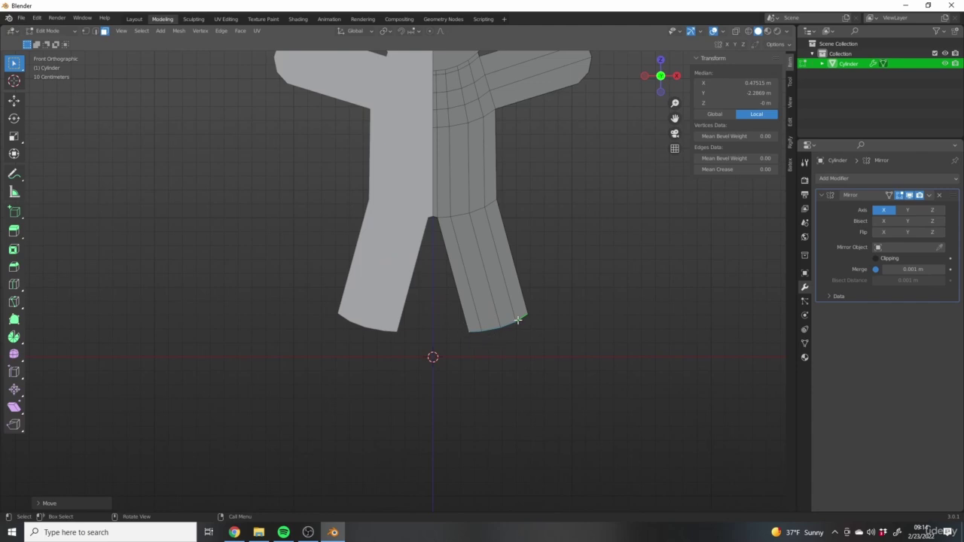
Select the outer corner edge at the leg's end, and check the figure's proportions from the front
{"action": "scroll", "coordinate": [520, 152], "scroll_direction": "down", "scroll_amount": 3}
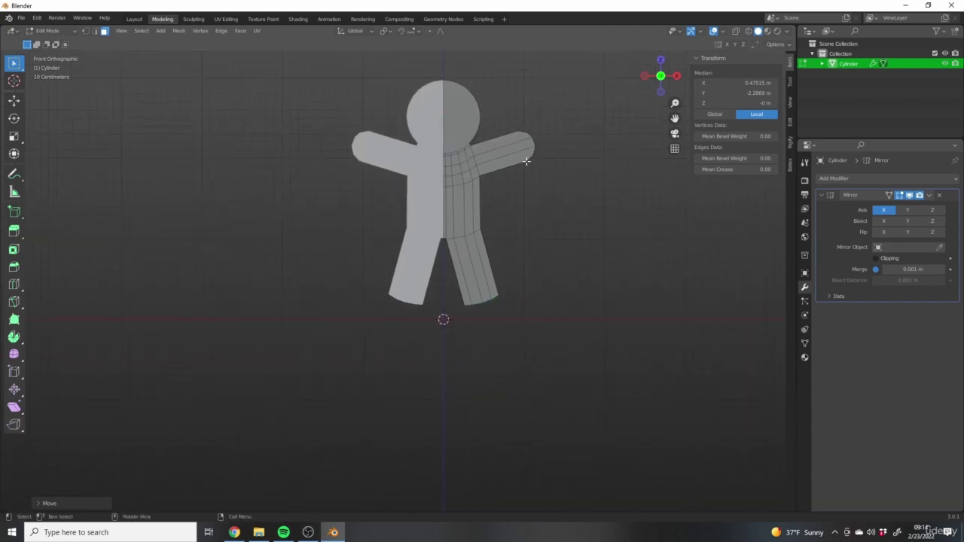
{"action": "scroll", "coordinate": [516, 332], "scroll_direction": "up", "scroll_amount": 4}
{"action": "middle_click_drag", "start_coordinate": [405, 199], "coordinate": [443, 224], "text": "shift"}
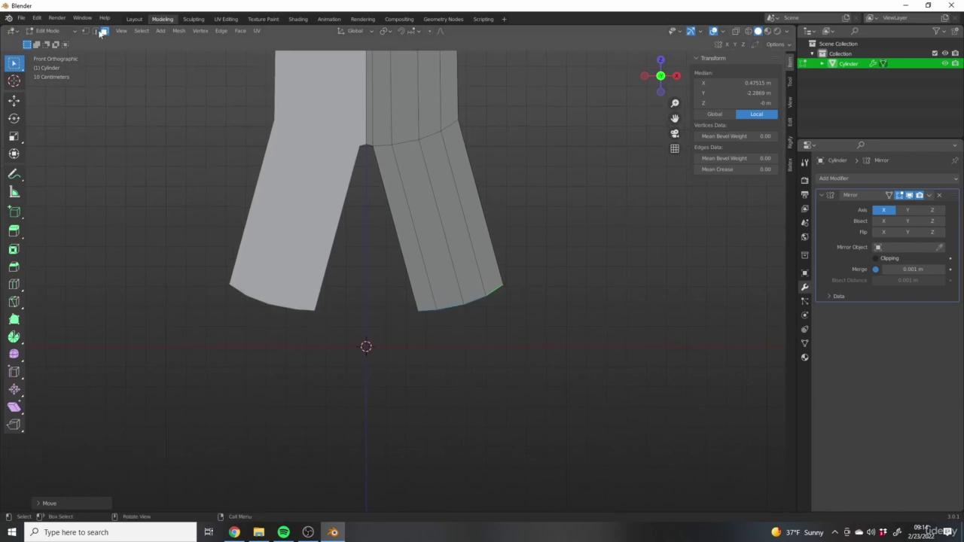
{"action": "middle_click_drag", "start_coordinate": [558, 214], "coordinate": [472, 214]}
{"action": "left_click", "coordinate": [495, 284]}
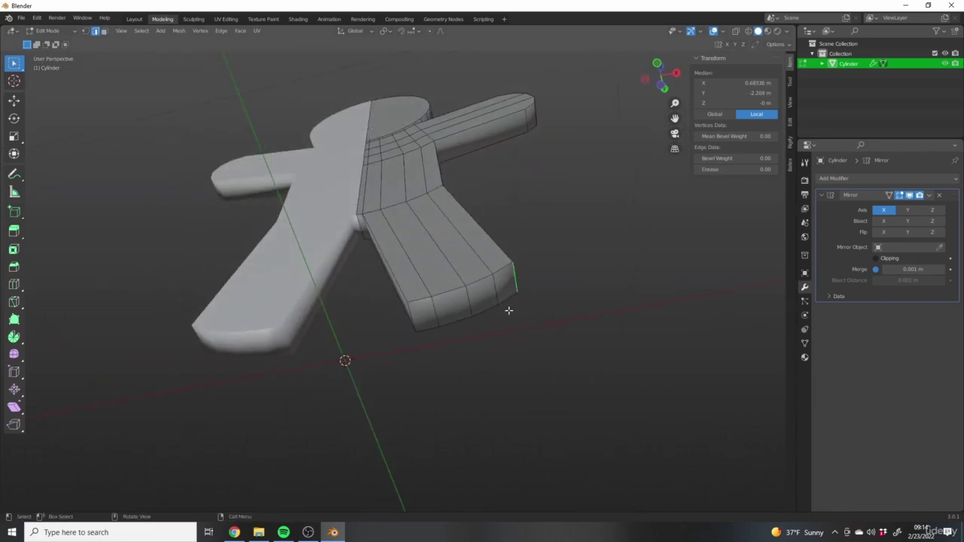
{"action": "middle_click_drag", "start_coordinate": [496, 248], "coordinate": [530, 328]}
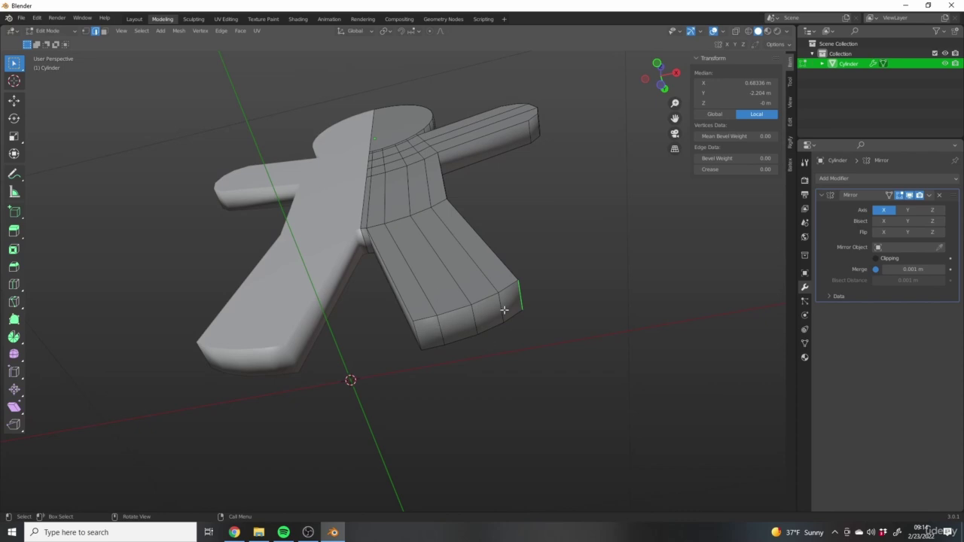
{"action": "scroll", "coordinate": [504, 294], "scroll_direction": "down", "scroll_amount": 3}
{"action": "middle_click_drag", "start_coordinate": [468, 275], "coordinate": [482, 223]}
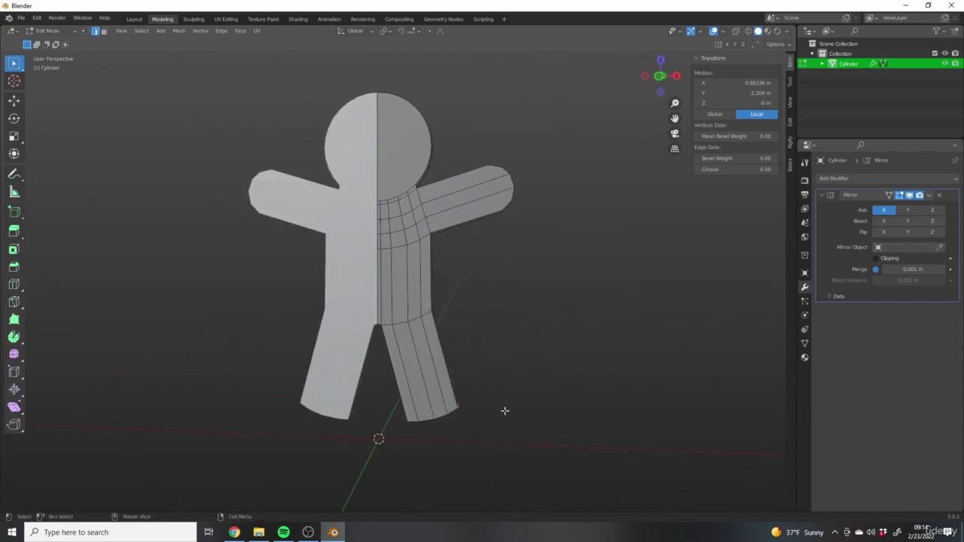
{"action": "scroll", "coordinate": [490, 218], "scroll_direction": "up", "scroll_amount": 4}
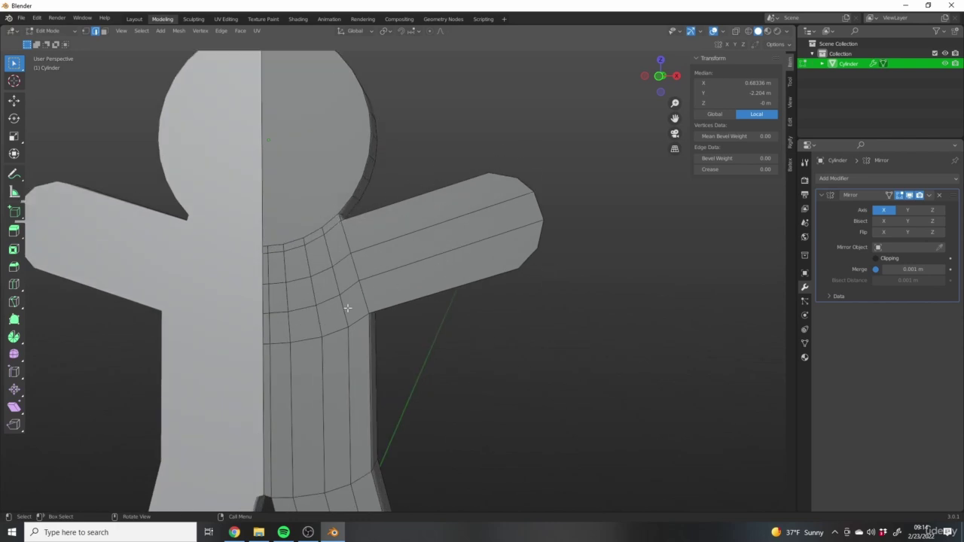
In wireframe front view, move the outer and inner corner vertices at the leg's end upward to start rounding the foot
{"action": "scroll", "coordinate": [542, 199], "scroll_direction": "down", "scroll_amount": 4}
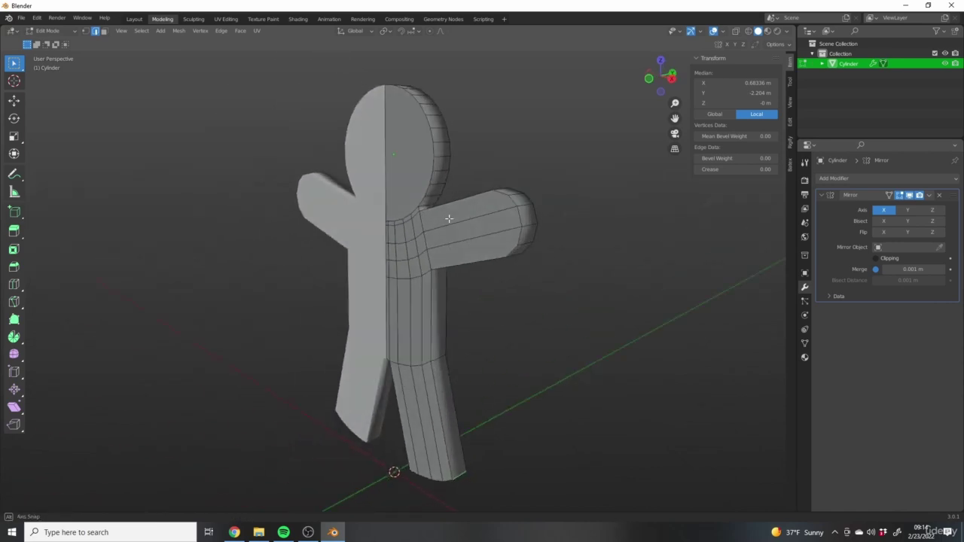
{"action": "middle_click_drag", "start_coordinate": [448, 218], "coordinate": [494, 327]}
{"action": "scroll", "coordinate": [452, 324], "scroll_direction": "up", "scroll_amount": 3}
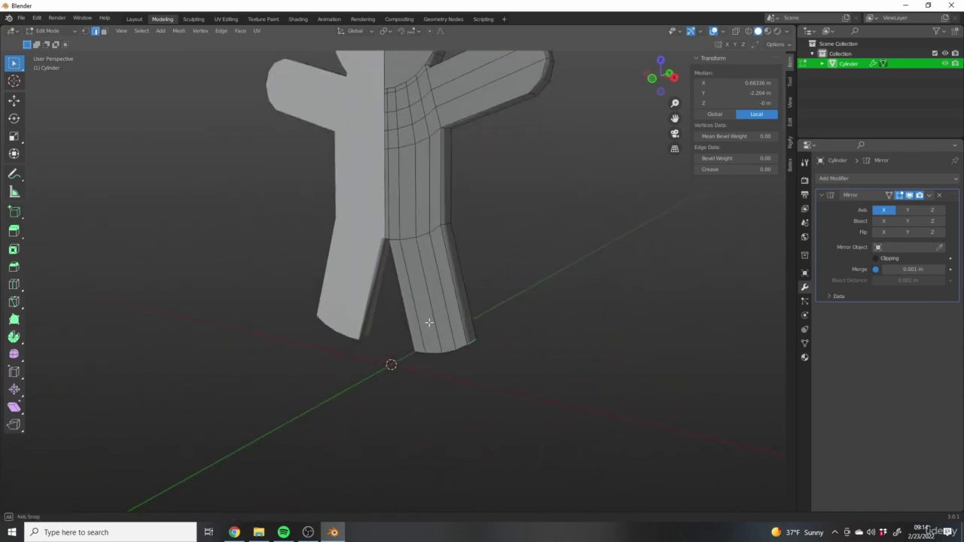
{"action": "middle_click_drag", "start_coordinate": [430, 322], "coordinate": [415, 273]}
{"action": "scroll", "coordinate": [415, 274], "scroll_direction": "down", "scroll_amount": 3}
{"action": "scroll", "coordinate": [467, 332], "scroll_direction": "up", "scroll_amount": 5}
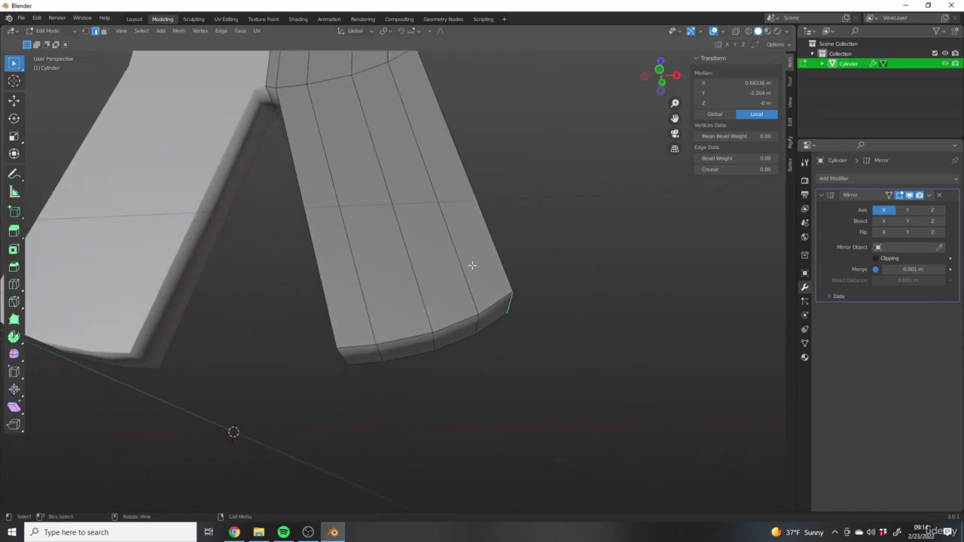
{"action": "key", "text": "KP_1"}
{"action": "scroll", "coordinate": [442, 338], "scroll_direction": "down", "scroll_amount": 2}
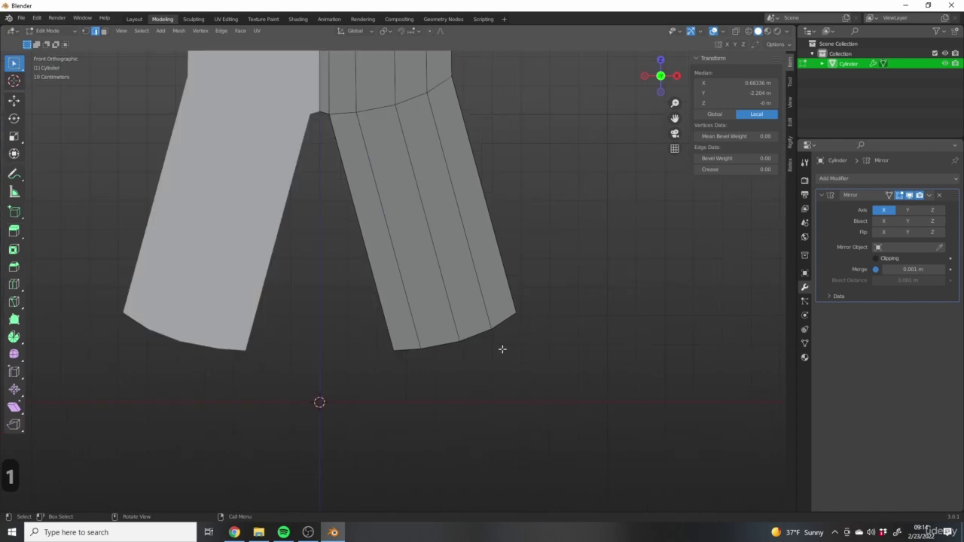
{"action": "key", "text": "alt+z"}
{"action": "left_click", "coordinate": [86, 32]}
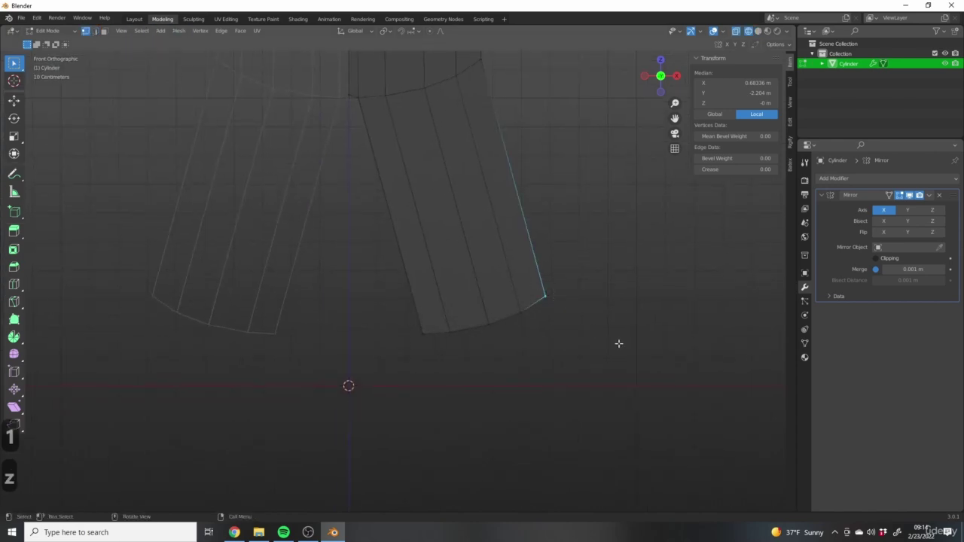
{"action": "key", "text": "g"}
{"action": "key", "text": "g"}
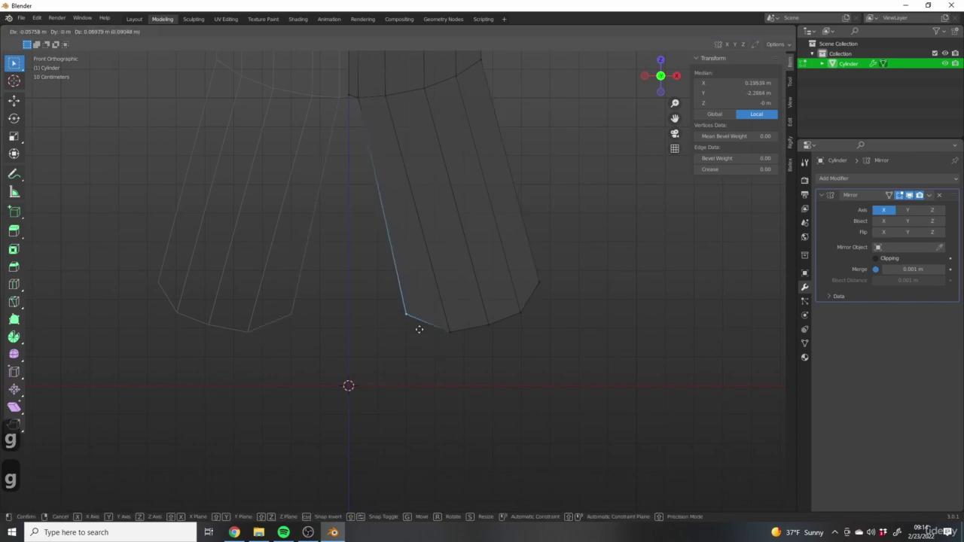
Nudge the two bottom vertices between the corners, and fine-tune the inner and outer corner vertices to even out the foot's curve
{"action": "key", "text": "g"}
{"action": "key", "text": "g"}
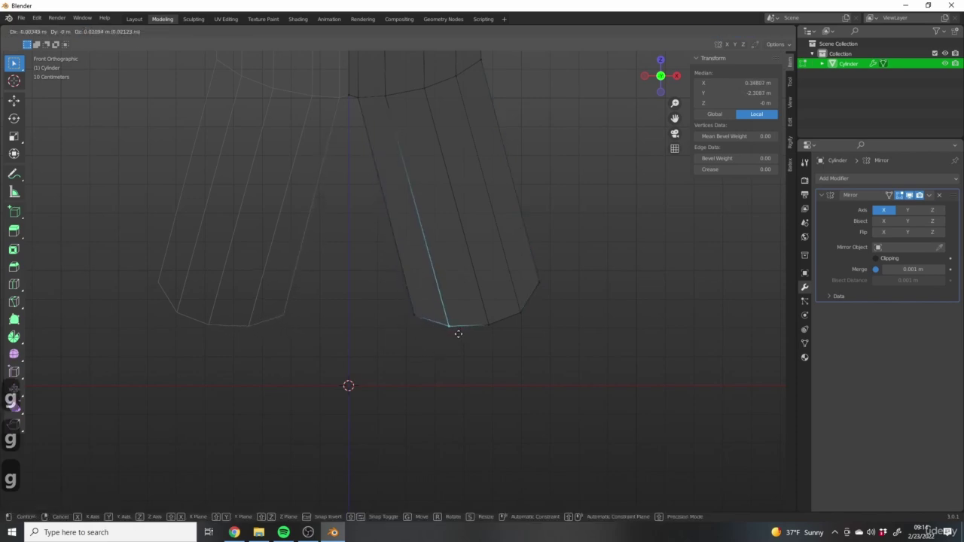
{"action": "left_click", "coordinate": [520, 308]}
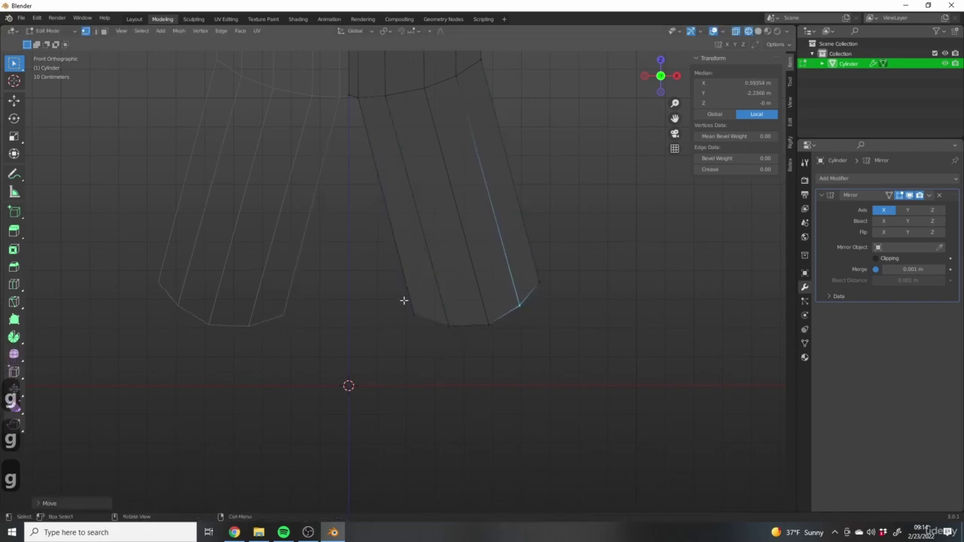
{"action": "key", "text": "g"}
{"action": "key", "text": "g"}
{"action": "left_click", "coordinate": [418, 316]}
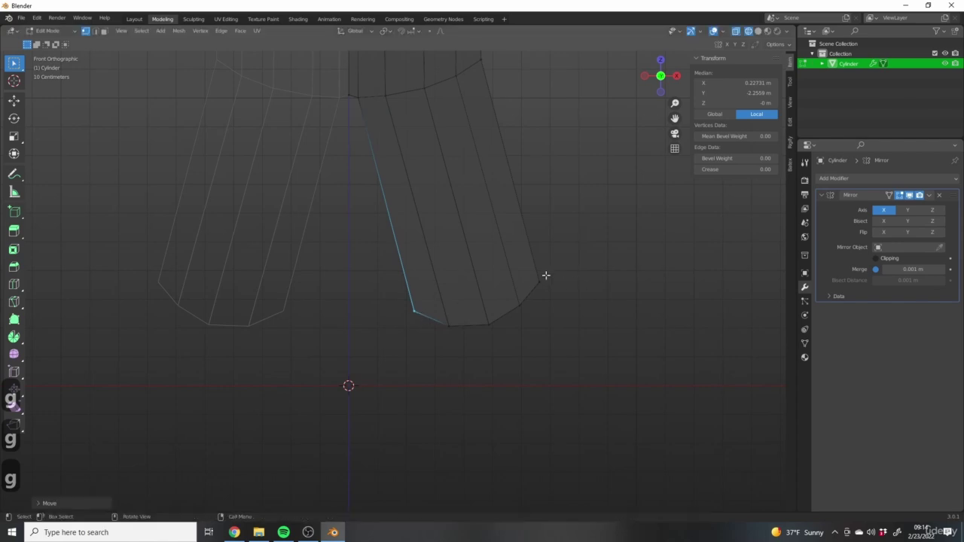
{"action": "key", "text": "g"}
{"action": "key", "text": "g"}
{"action": "left_click", "coordinate": [550, 281]}
Return to solid shading and bevel the inner and outer corner edges at the leg's end with one segment
{"action": "scroll", "coordinate": [579, 282], "scroll_direction": "down", "scroll_amount": 3}
{"action": "mouse_move", "coordinate": [580, 282]}
{"action": "middle_mouse_down"}
{"action": "mouse_move", "coordinate": [655, 297]}
{"action": "mouse_move", "coordinate": [622, 301]}
{"action": "mouse_move", "coordinate": [510, 274]}
{"action": "mouse_move", "coordinate": [540, 287]}
{"action": "middle_mouse_up"}
{"action": "key", "text": "z"}
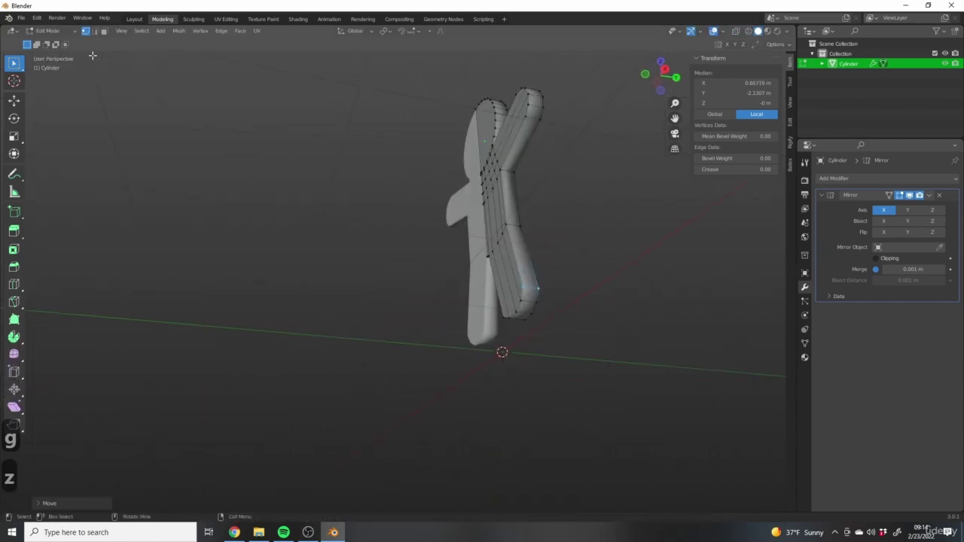
{"action": "left_click", "coordinate": [95, 31]}
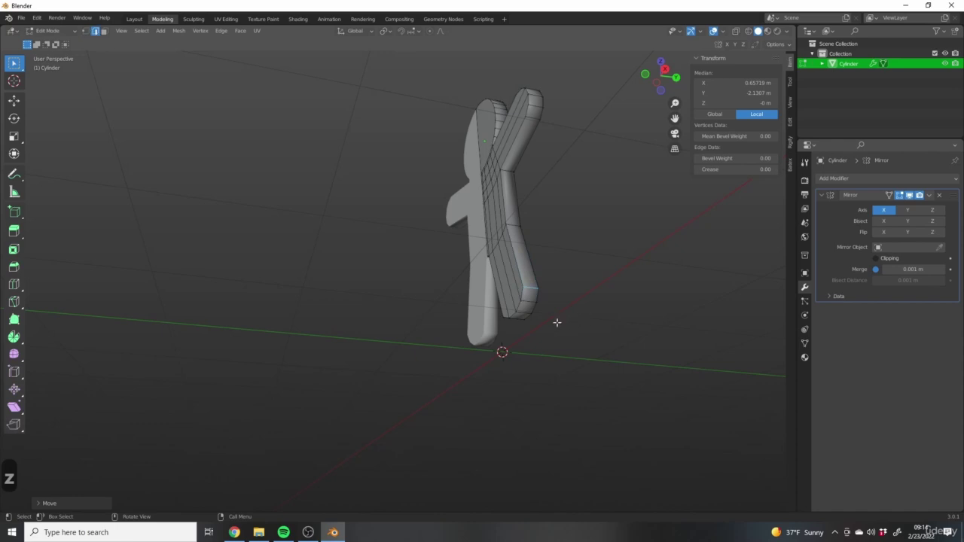
{"action": "middle_click_drag", "start_coordinate": [525, 279], "coordinate": [435, 299]}
{"action": "scroll", "coordinate": [497, 294], "scroll_direction": "up", "scroll_amount": 3}
{"action": "left_click", "coordinate": [512, 301]}
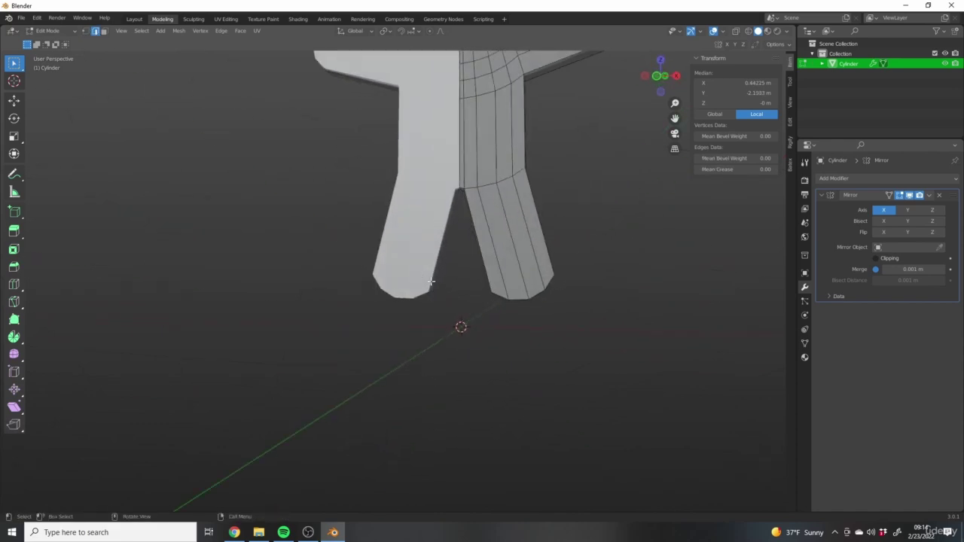
{"action": "scroll", "coordinate": [525, 309], "scroll_direction": "up", "scroll_amount": 6}
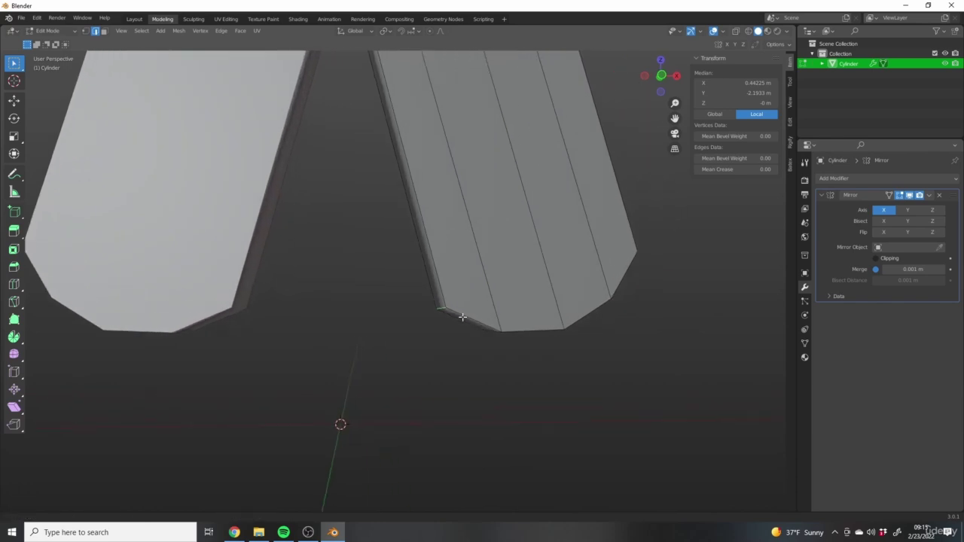
{"action": "key", "text": "ctrl+b"}
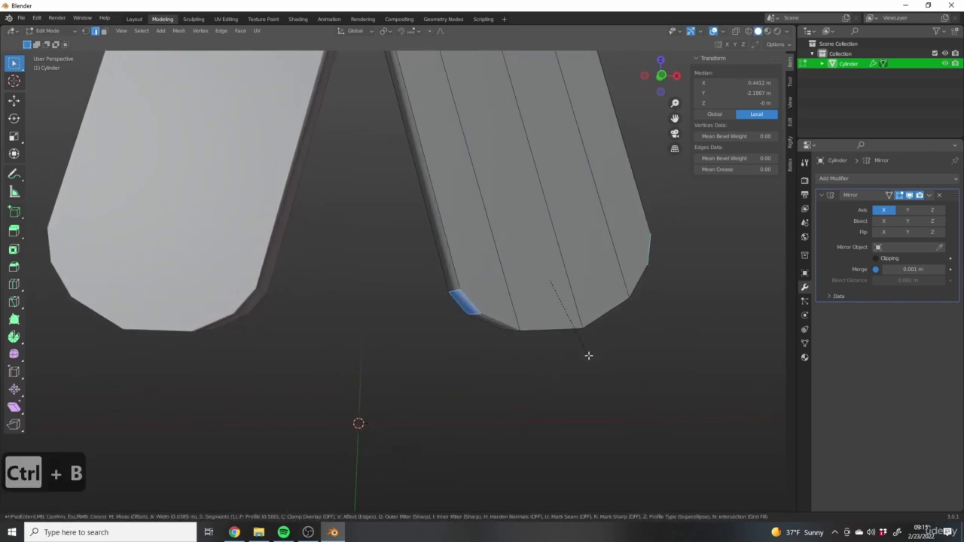
{"action": "left_click", "coordinate": [473, 319]}
{"action": "scroll", "coordinate": [566, 334], "scroll_direction": "down", "scroll_amount": 6}
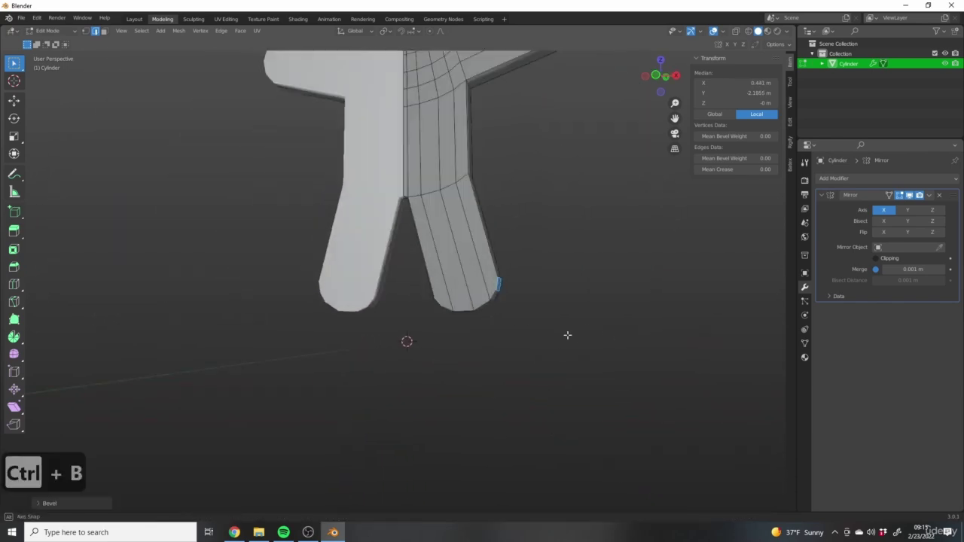
Add a Subdivision Surface modifier to the figure in Object Mode and check the smoothed shape
{"action": "key", "text": "Tab"}
{"action": "middle_click_drag", "start_coordinate": [461, 365], "coordinate": [502, 344]}
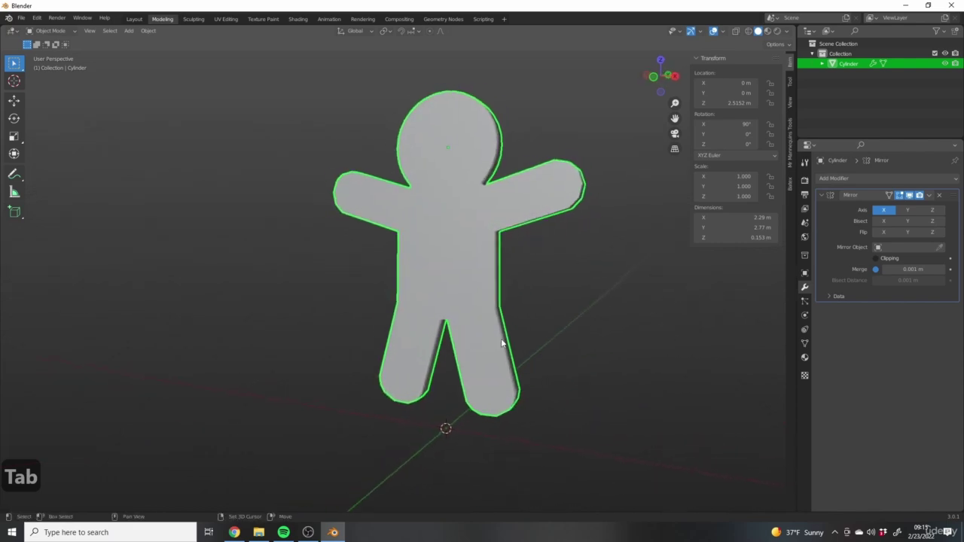
{"action": "left_click", "coordinate": [833, 179]}
{"action": "left_click", "coordinate": [910, 180]}
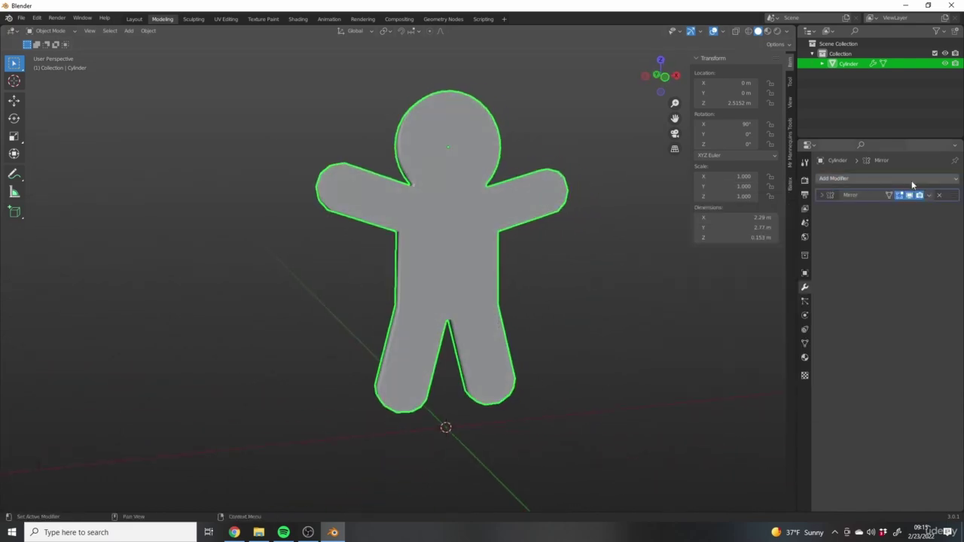
{"action": "left_click", "coordinate": [834, 180]}
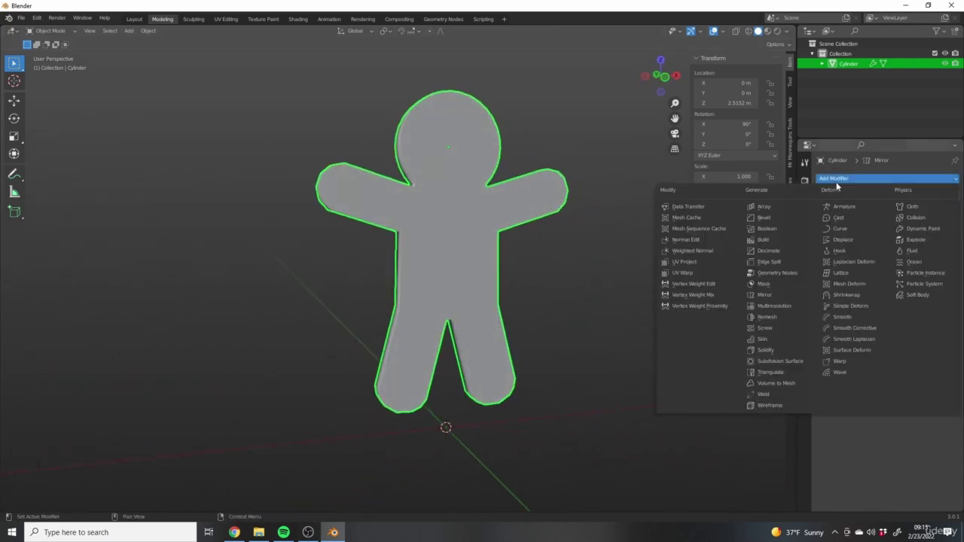
{"action": "left_click", "coordinate": [774, 364]}
{"action": "middle_click_drag", "start_coordinate": [591, 315], "coordinate": [482, 287]}
{"action": "scroll", "coordinate": [441, 271], "scroll_direction": "up", "scroll_amount": 5}
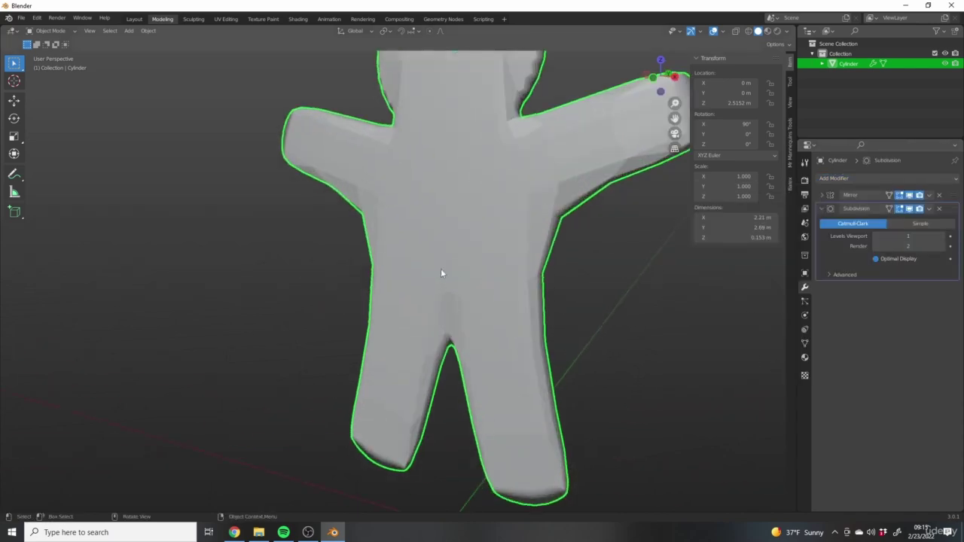
{"action": "scroll", "coordinate": [607, 350], "scroll_direction": "down", "scroll_amount": 5}
Try the Subdivision modifier above the Mirror modifier, and restore the order with Mirror first
{"action": "left_click_drag", "start_coordinate": [954, 211], "coordinate": [955, 194]}
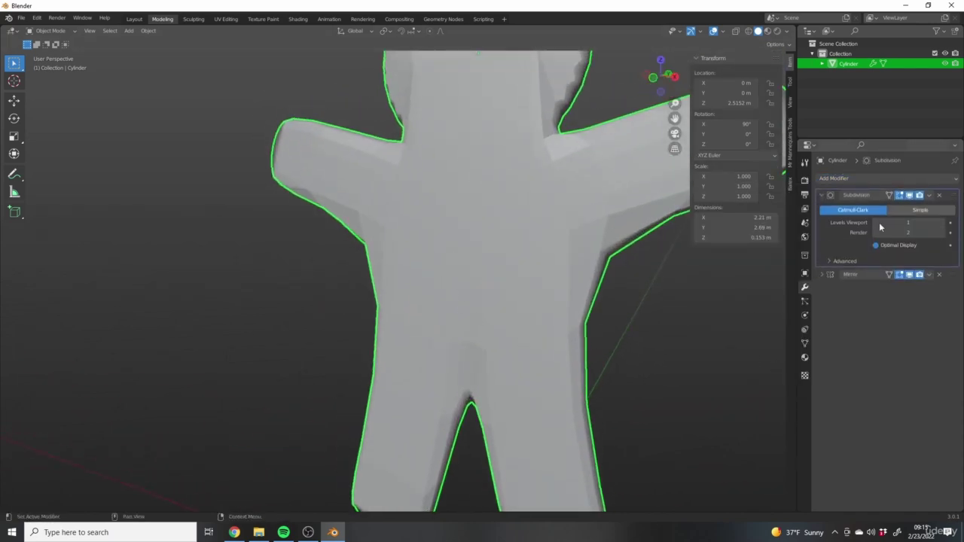
{"action": "middle_click_drag", "start_coordinate": [648, 317], "coordinate": [617, 325]}
{"action": "left_click_drag", "start_coordinate": [954, 196], "coordinate": [721, 247]}
{"action": "middle_click_drag", "start_coordinate": [721, 247], "coordinate": [555, 251]}
Inspect the subdivided figure in Edit Mode and remove the Subdivision modifier
{"action": "key", "text": "Tab"}
{"action": "scroll", "coordinate": [536, 284], "scroll_direction": "down", "scroll_amount": 5}
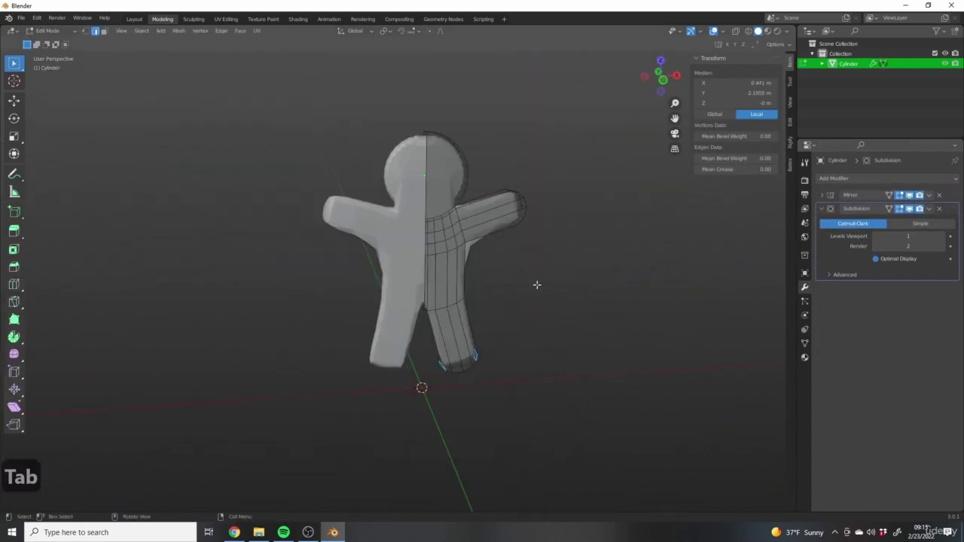
{"action": "middle_click_drag", "start_coordinate": [535, 284], "coordinate": [476, 264]}
{"action": "scroll", "coordinate": [477, 264], "scroll_direction": "up", "scroll_amount": 5}
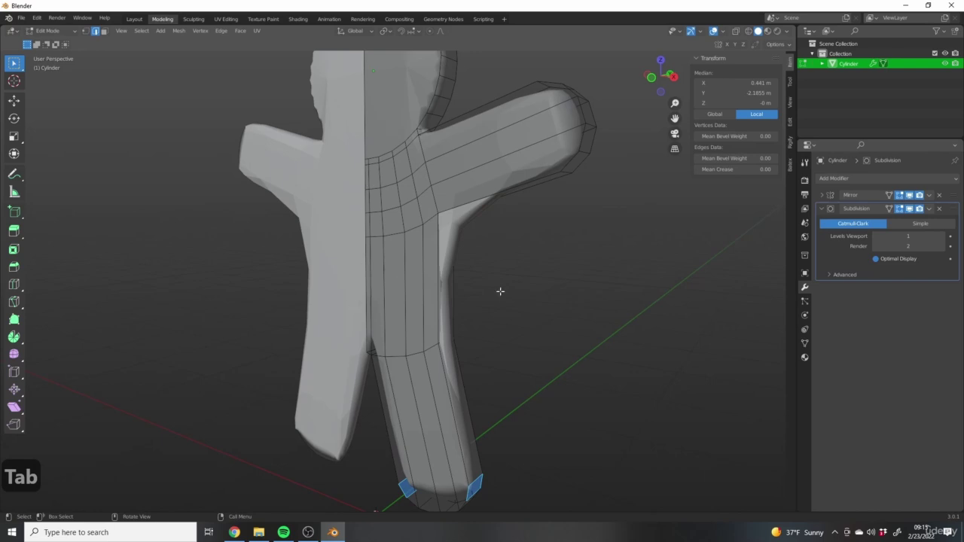
{"action": "scroll", "coordinate": [355, 204], "scroll_direction": "down", "scroll_amount": 3}
{"action": "left_click", "coordinate": [939, 207]}
Move the whole figure down about 0.2 m along Z in front view so the feet rest on the ground line
{"action": "middle_click_drag", "start_coordinate": [422, 248], "coordinate": [549, 323]}
{"action": "key", "text": "1"}
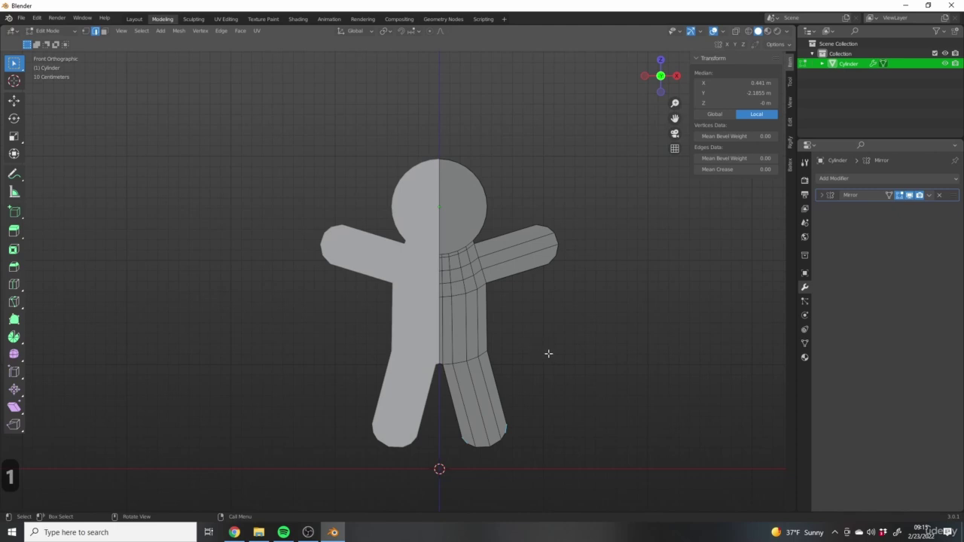
{"action": "key", "text": "Tab"}
{"action": "key", "text": "g"}
{"action": "key", "text": "z"}
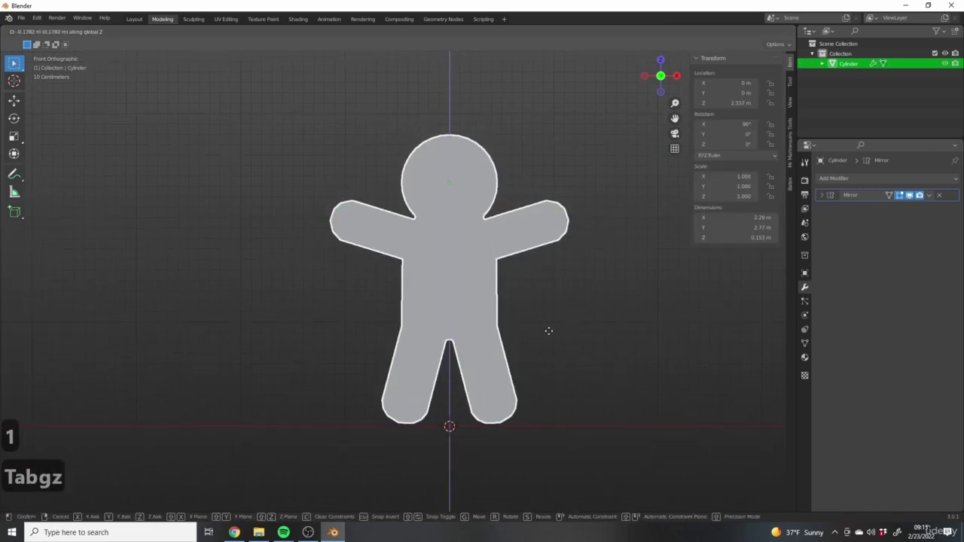
{"action": "left_click", "coordinate": [549, 333]}
Select the edge loop where the torso meets the leg in Edit Mode and try moving it along Z
{"action": "key", "text": "Tab"}
{"action": "scroll", "coordinate": [550, 341], "scroll_direction": "up", "scroll_amount": 3}
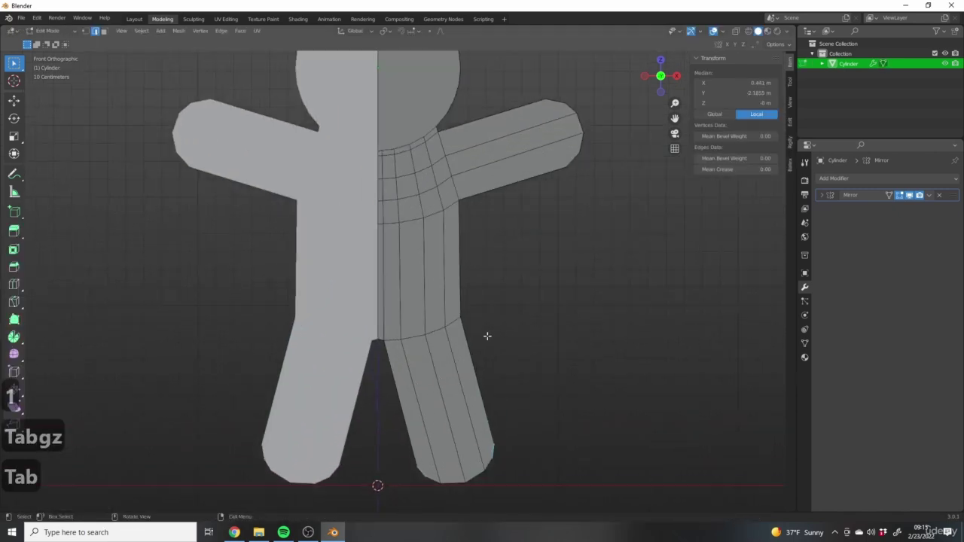
{"action": "left_click", "coordinate": [395, 340], "text": "alt+shift"}
{"action": "key", "text": "g"}
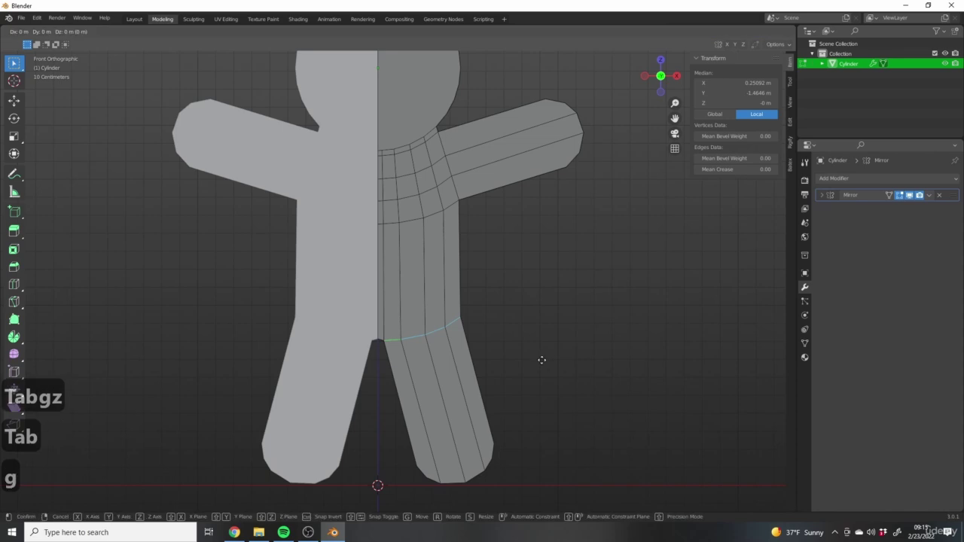
{"action": "key", "text": "z"}
{"action": "left_click", "coordinate": [538, 357]}
In wireframe, add the crotch's centre-line segment to the selected loop, move it up about 0.05 m along Z, and return to solid shading
{"action": "key", "text": "z"}
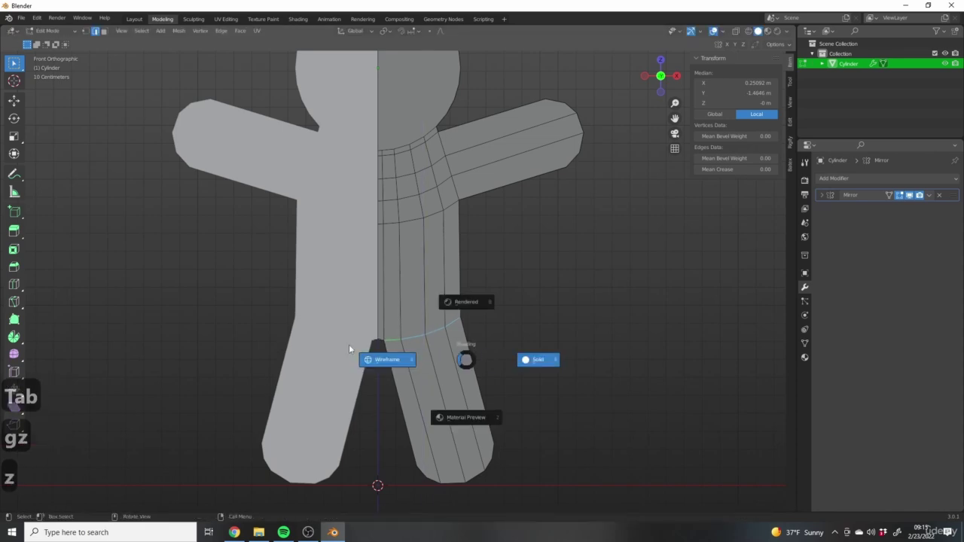
{"action": "left_click", "coordinate": [351, 325]}
{"action": "left_click", "coordinate": [422, 333], "text": "alt+shift"}
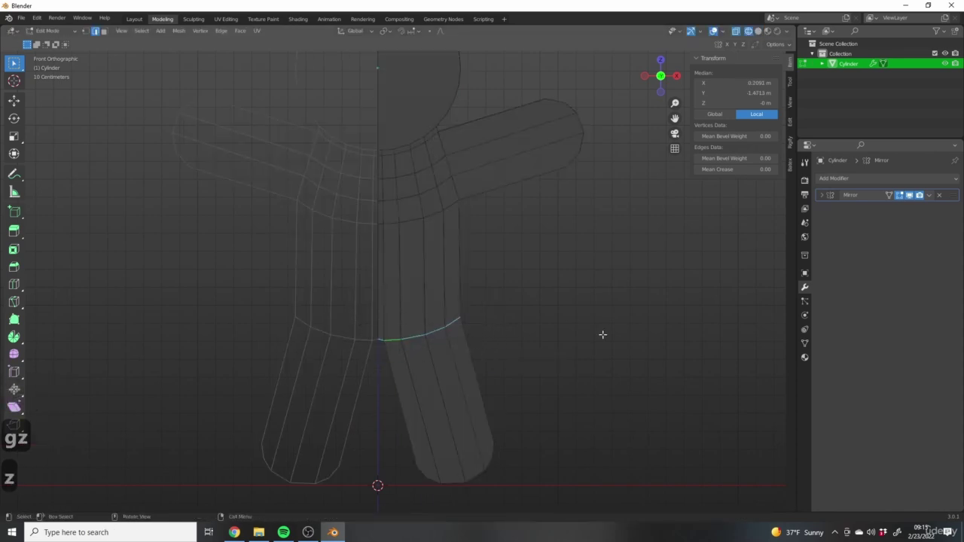
{"action": "key", "text": "g"}
{"action": "key", "text": "z"}
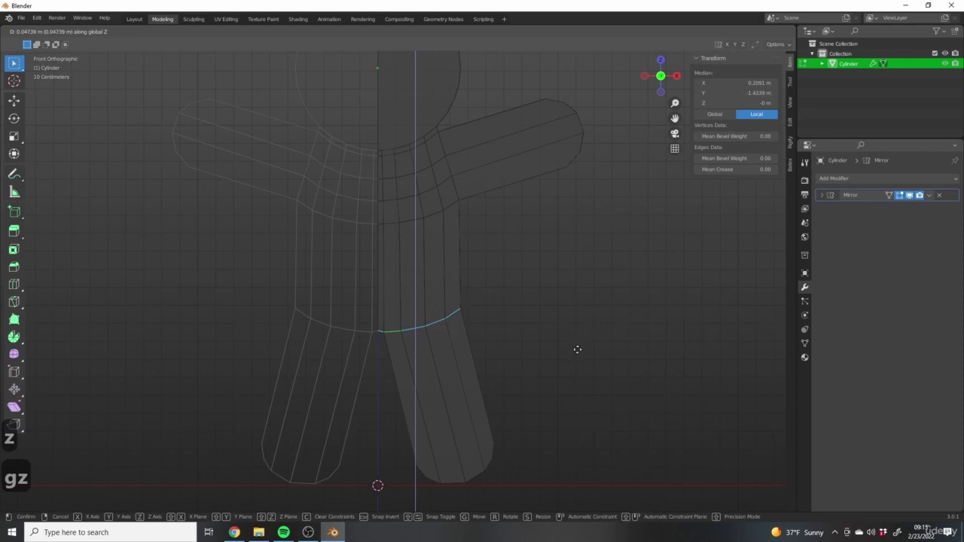
{"action": "left_click", "coordinate": [577, 349]}
{"action": "scroll", "coordinate": [538, 334], "scroll_direction": "down", "scroll_amount": 4}
{"action": "key", "text": "z"}
{"action": "left_click", "coordinate": [510, 302]}
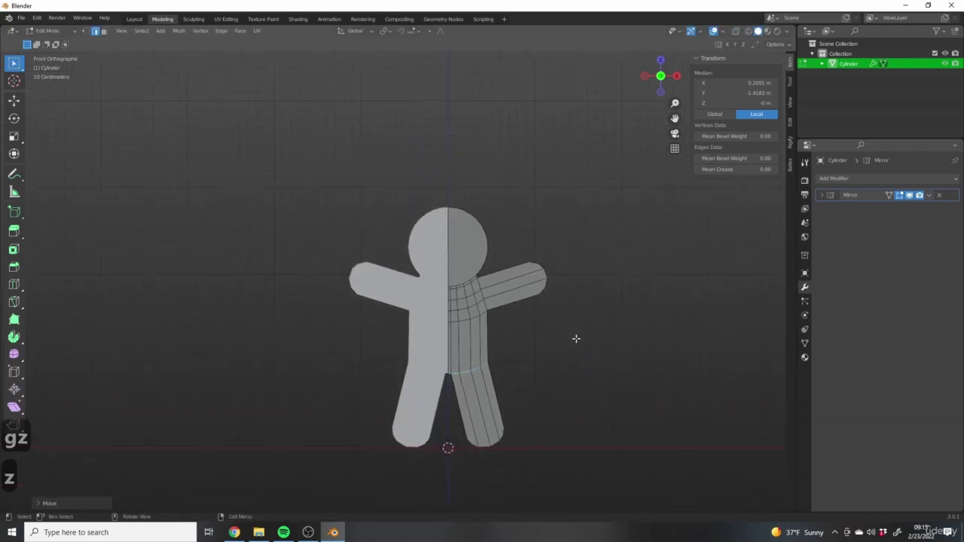
Review the figure's overall proportions and thickness in Object Mode from the front and at an angle
{"action": "middle_click_drag", "start_coordinate": [575, 339], "coordinate": [749, 334]}
{"action": "key", "text": "Tab"}
{"action": "scroll", "coordinate": [499, 327], "scroll_direction": "up", "scroll_amount": 5}
{"action": "middle_click_drag", "start_coordinate": [499, 327], "coordinate": [503, 296]}
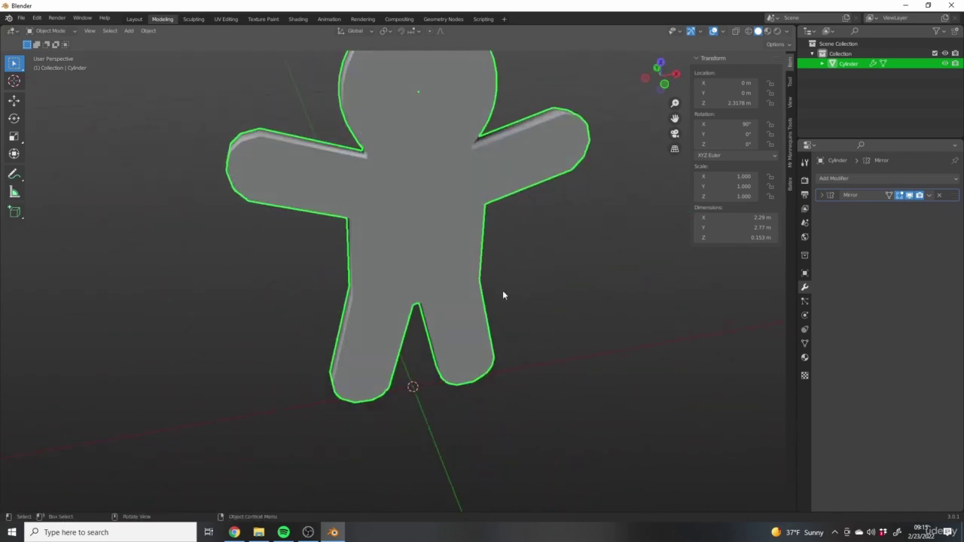
{"action": "key", "text": "1"}
{"action": "scroll", "coordinate": [533, 343], "scroll_direction": "up", "scroll_amount": 2, "text": "shift"}
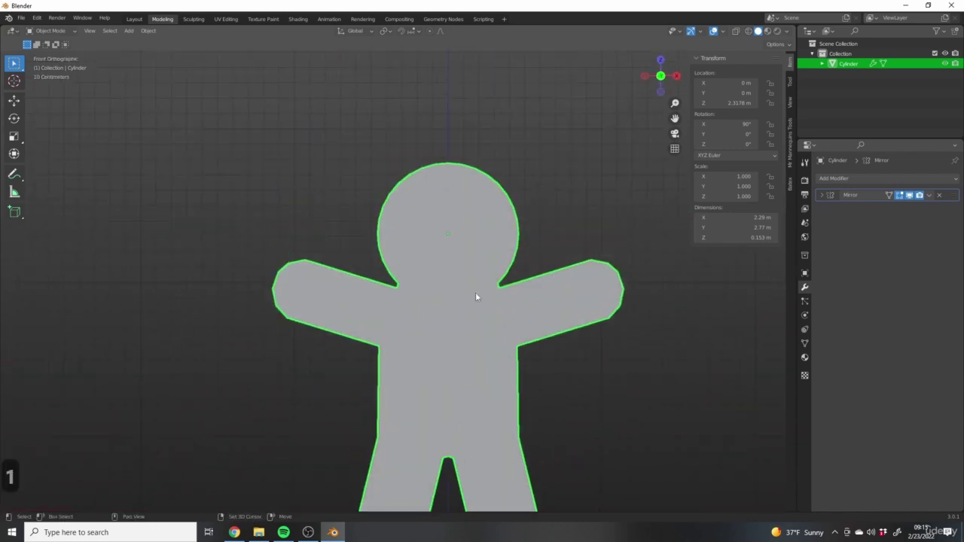
{"action": "scroll", "coordinate": [476, 296], "scroll_direction": "down", "scroll_amount": 3, "text": "shift"}
{"action": "middle_click_drag", "start_coordinate": [475, 296], "coordinate": [453, 131]}
In Edit Mode and front view, deselect everything and add a UV sphere at the 3D cursor
{"action": "key", "text": "Tab"}
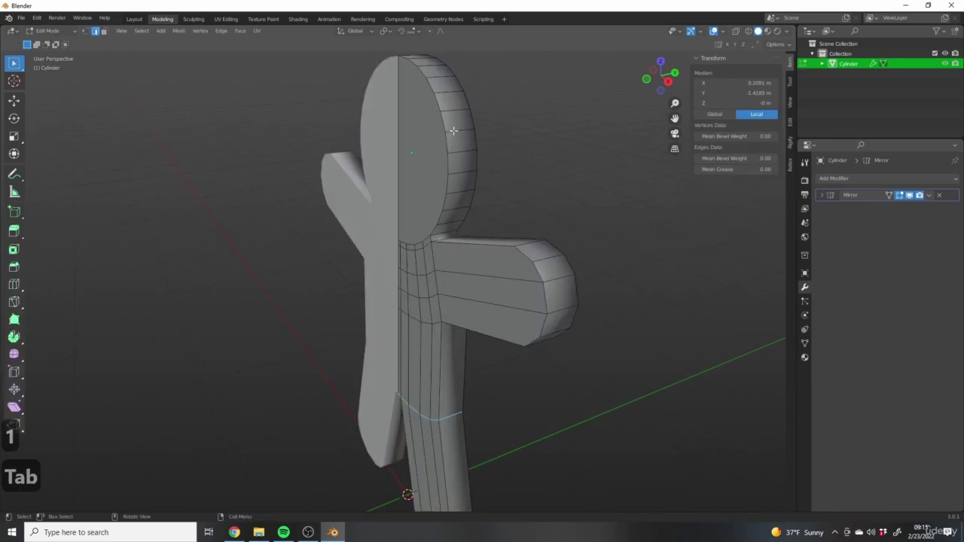
{"action": "key", "text": "1"}
{"action": "scroll", "coordinate": [437, 233], "scroll_direction": "up", "scroll_amount": 2, "text": "shift"}
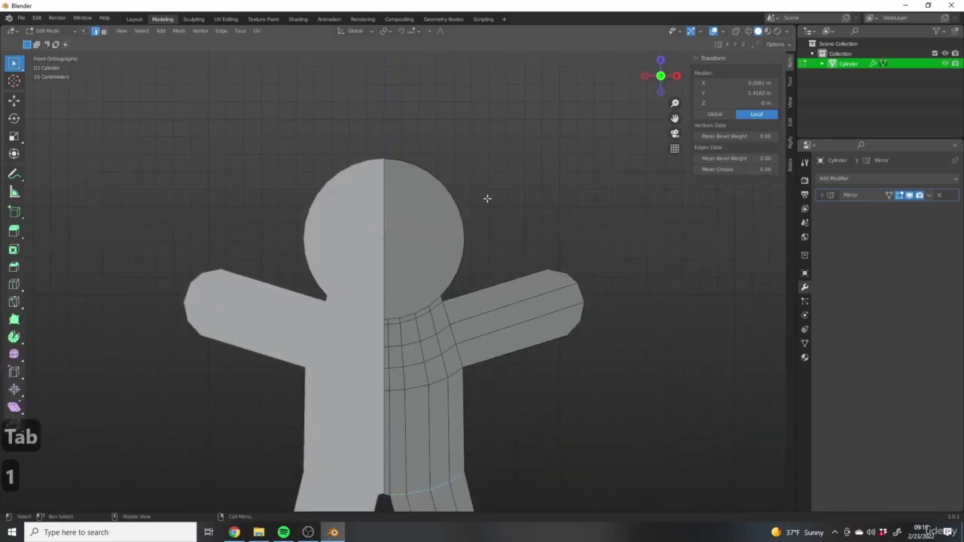
{"action": "scroll", "coordinate": [489, 198], "scroll_direction": "down", "scroll_amount": 2}
{"action": "key", "text": "alt+a"}
{"action": "key", "text": "shift+a"}
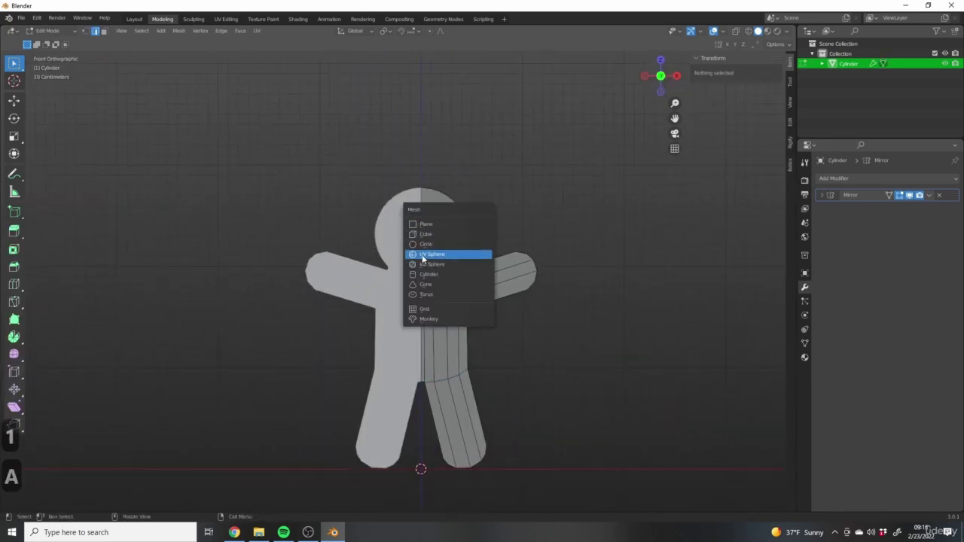
{"action": "left_click", "coordinate": [427, 255]}
{"action": "scroll", "coordinate": [564, 345], "scroll_direction": "down", "scroll_amount": 5}
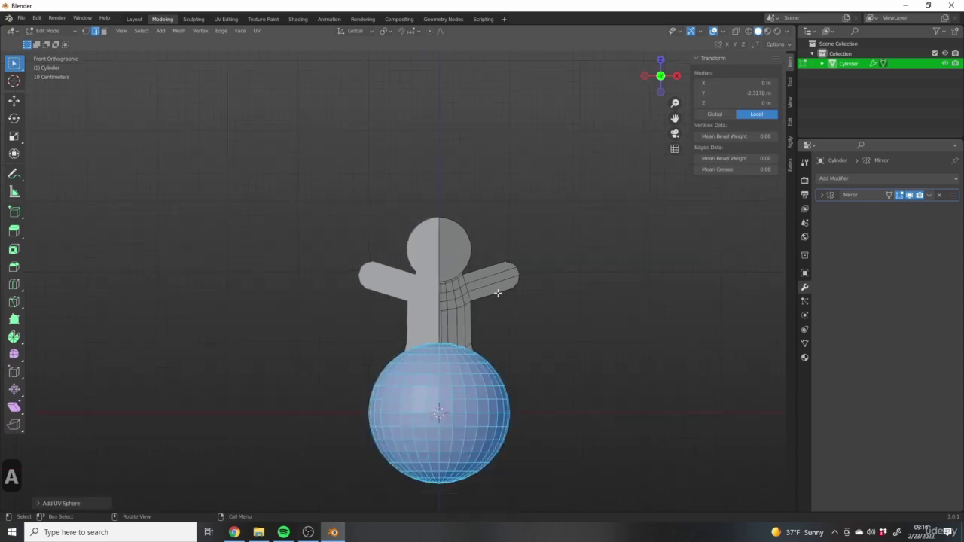
{"action": "scroll", "coordinate": [434, 388], "scroll_direction": "up", "scroll_amount": 3}
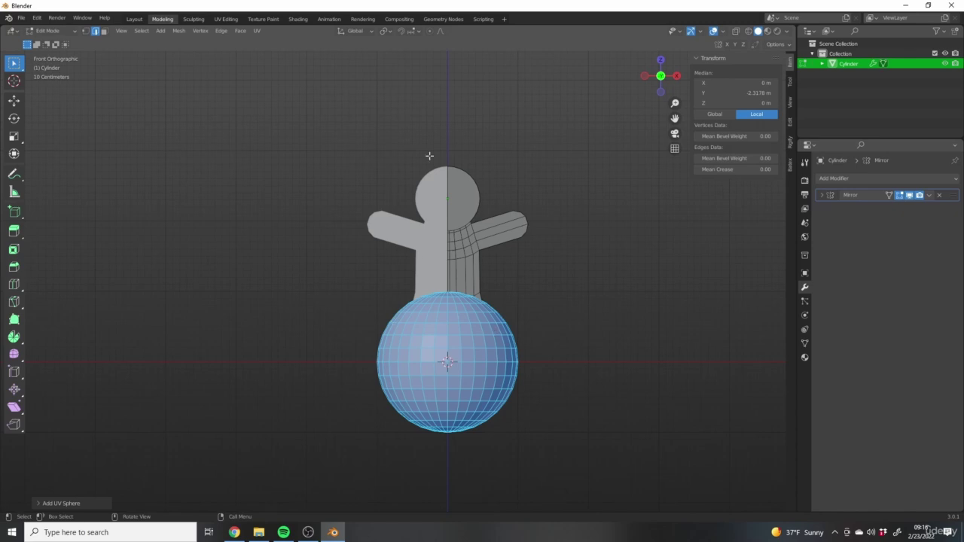
Try moving the sphere beside the figure with the Mirror modifier's Clipping off, undo it, and try again with Clipping enabled
{"action": "left_click", "coordinate": [822, 195]}
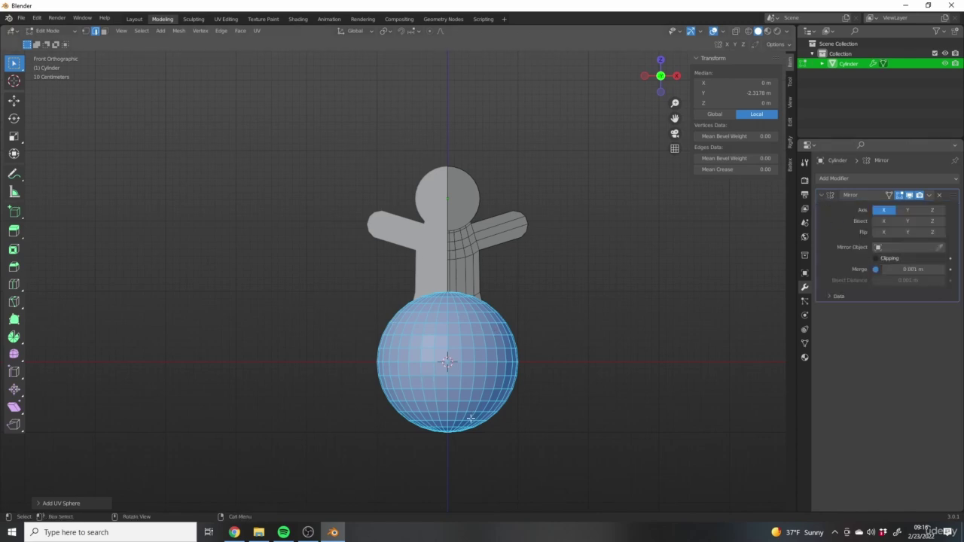
{"action": "key", "text": "g"}
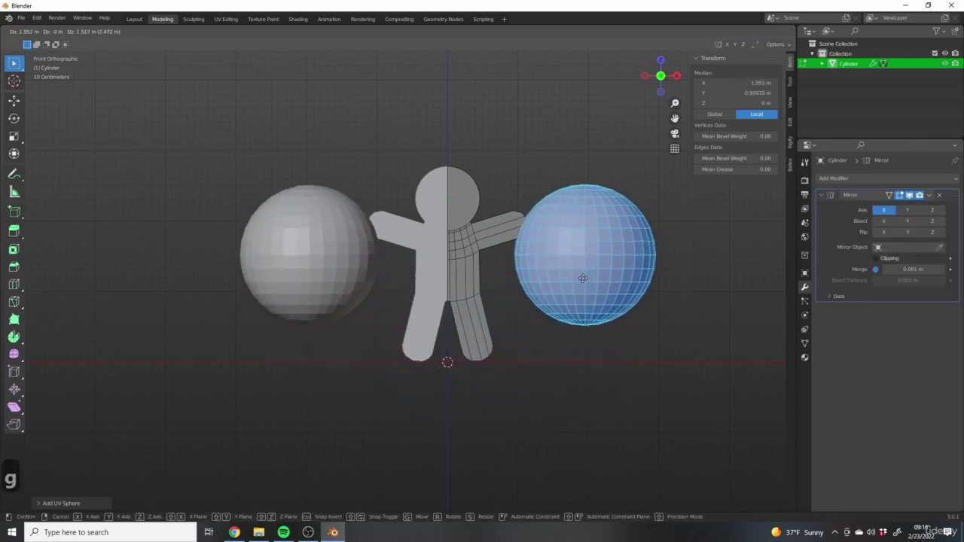
{"action": "left_click", "coordinate": [719, 208]}
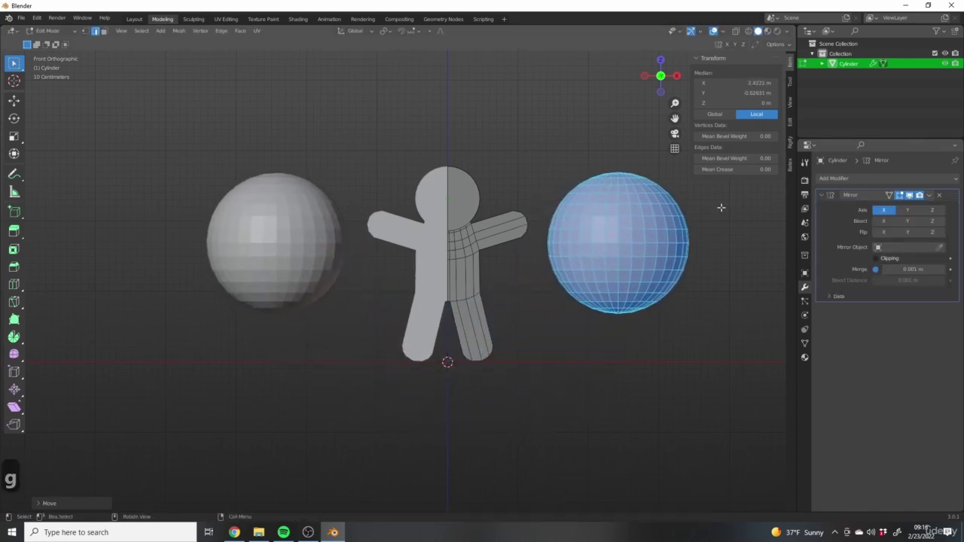
{"action": "left_click", "coordinate": [875, 259]}
{"action": "key", "text": "ctrl+z"}
{"action": "key", "text": "g"}
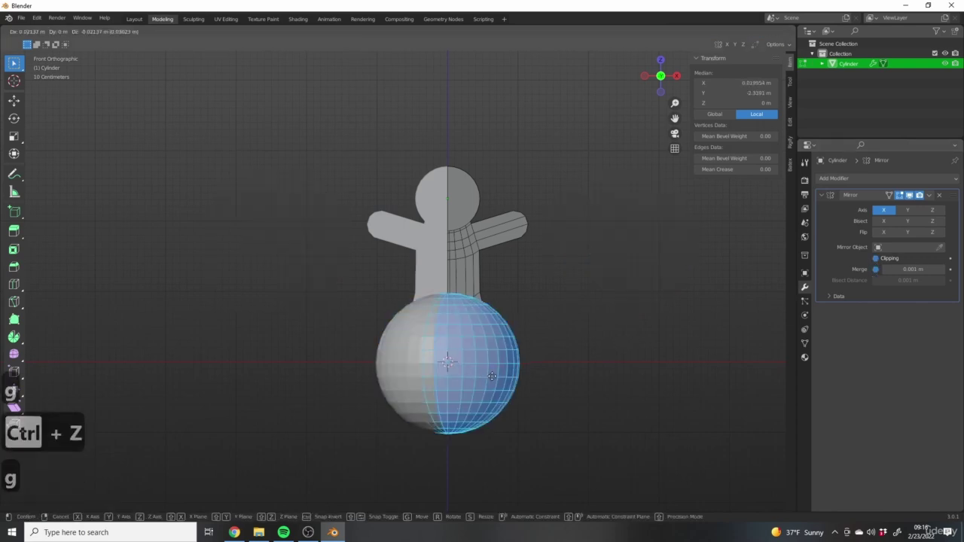
{"action": "right_click", "coordinate": [711, 349]}
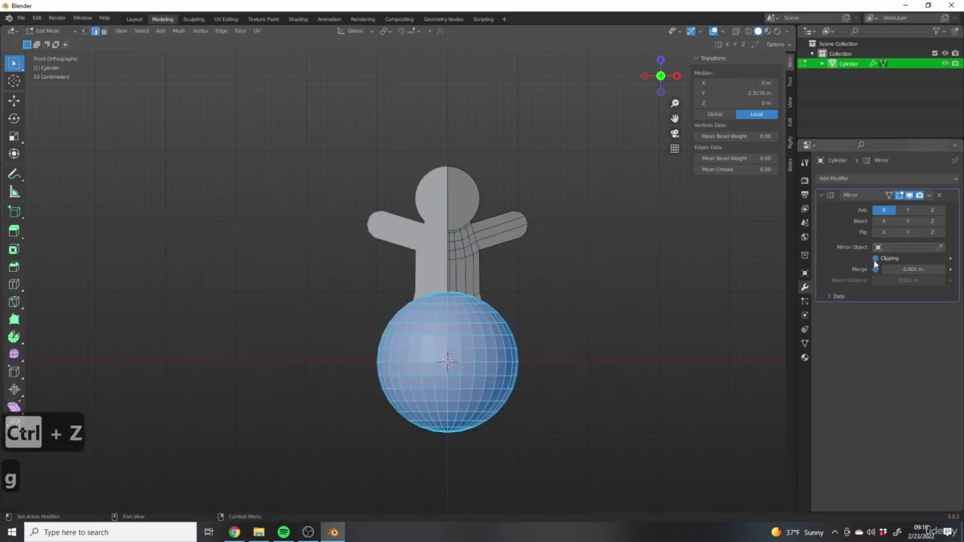
With the Mirror modifier's Clipping off, move the sphere clear of the figure to about X 2.34 m, level with the head
{"action": "key", "text": "g"}
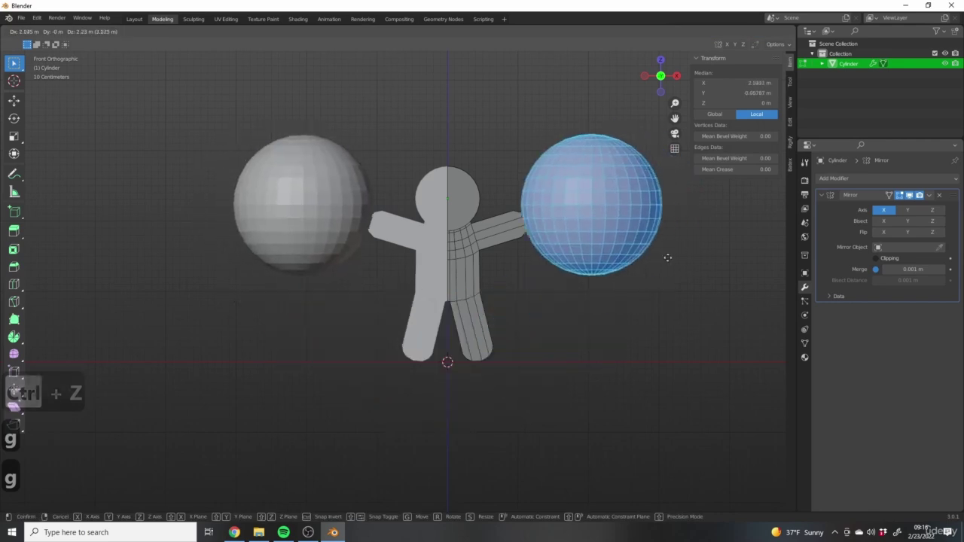
{"action": "left_click", "coordinate": [684, 246]}
{"action": "middle_click_drag", "start_coordinate": [618, 281], "coordinate": [556, 322], "text": "shift"}
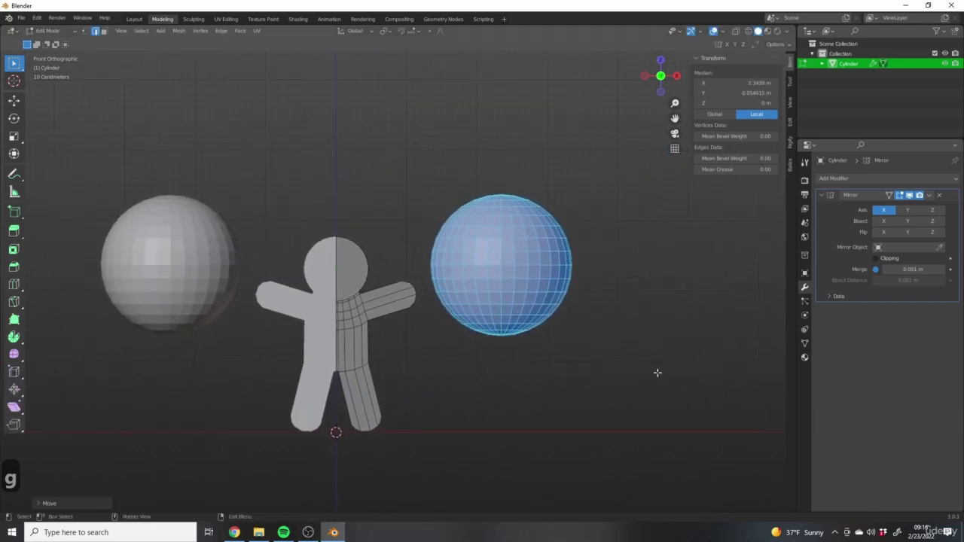
In wireframe shading, select the faces of the sphere's lower half and delete them
{"action": "key", "text": "z"}
{"action": "key", "text": "z"}
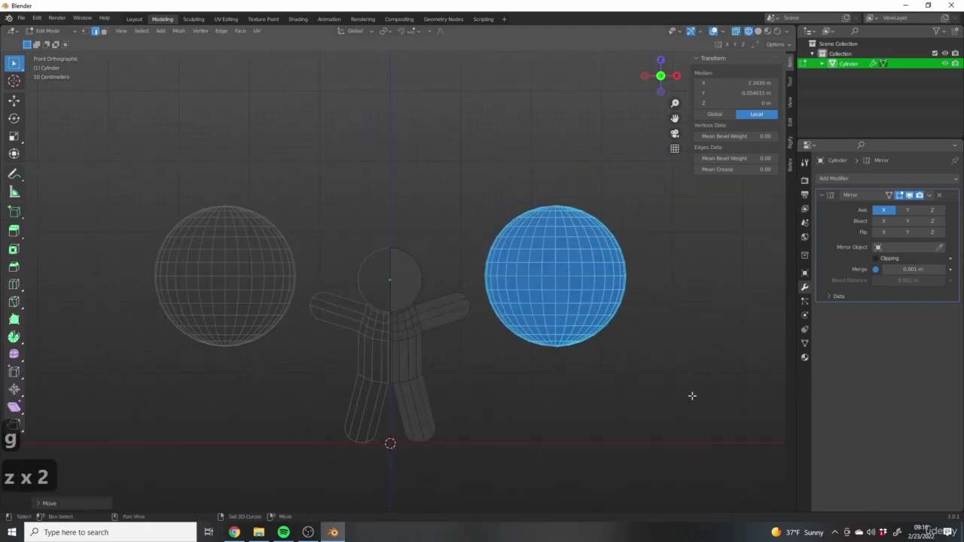
{"action": "middle_click_drag", "start_coordinate": [693, 395], "coordinate": [675, 391], "text": "shift"}
{"action": "left_click_drag", "start_coordinate": [694, 380], "coordinate": [480, 268]}
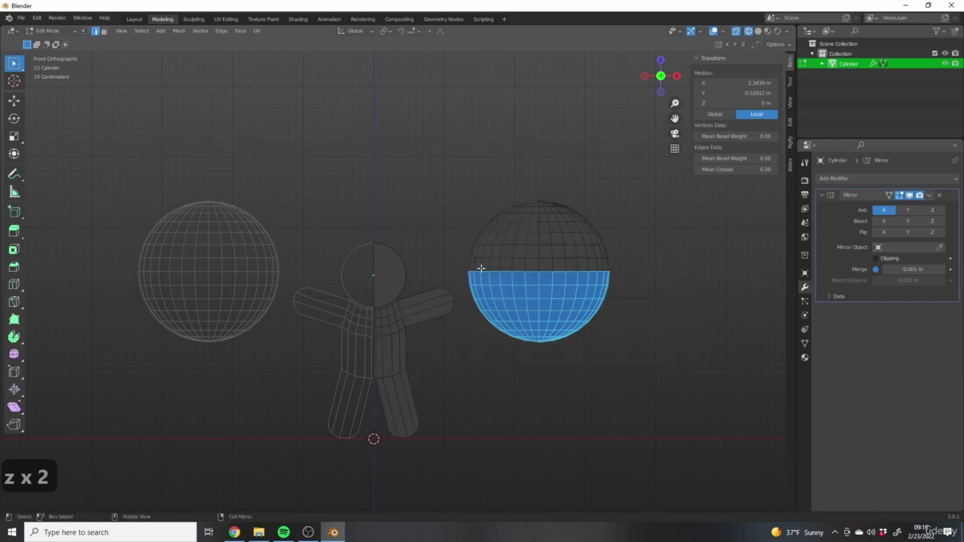
{"action": "key", "text": "x"}
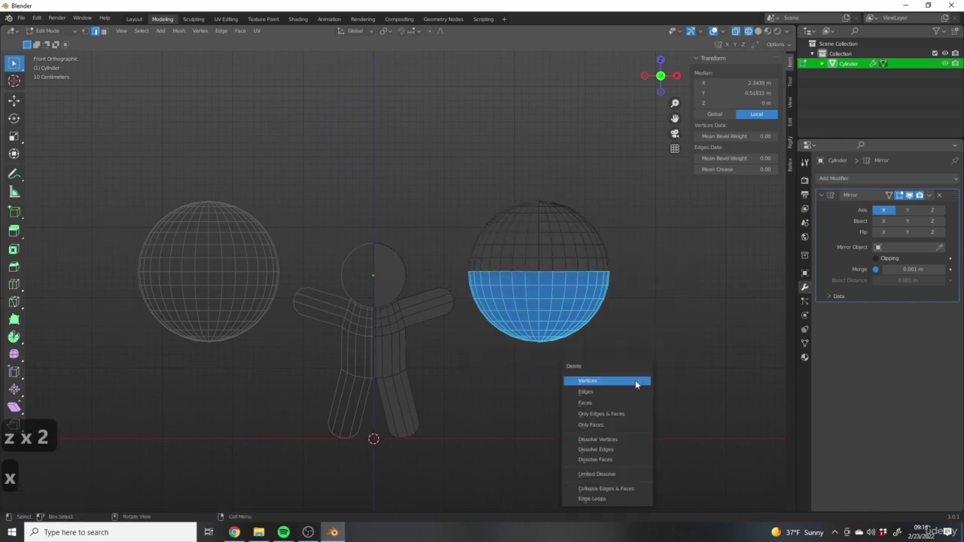
{"action": "left_click", "coordinate": [592, 403]}
Select the whole remaining half sphere and set its faces to smooth shading
{"action": "middle_click_drag", "start_coordinate": [524, 351], "coordinate": [564, 399], "text": "shift"}
{"action": "left_click_drag", "start_coordinate": [480, 231], "coordinate": [665, 328]}
{"action": "right_click", "coordinate": [580, 271]}
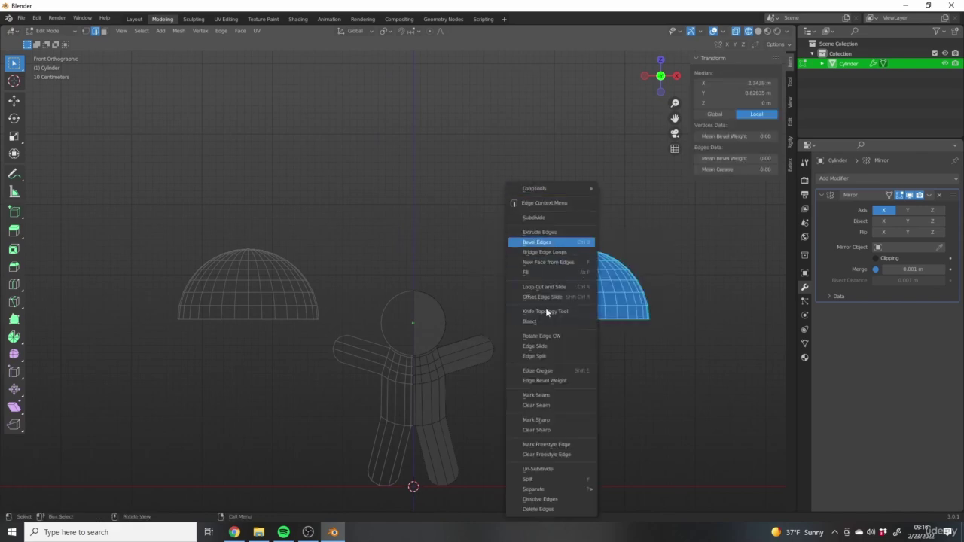
{"action": "right_click", "coordinate": [568, 274]}
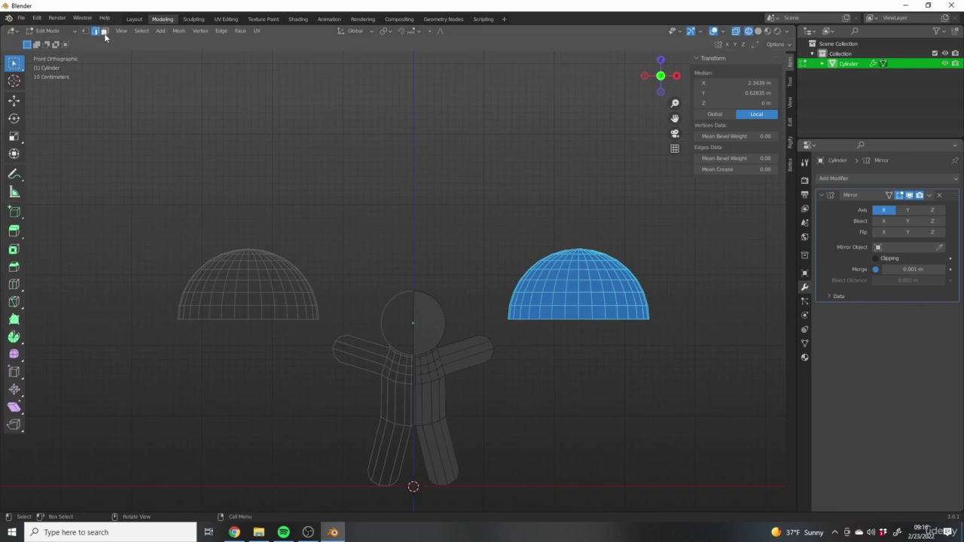
{"action": "left_click", "coordinate": [240, 31]}
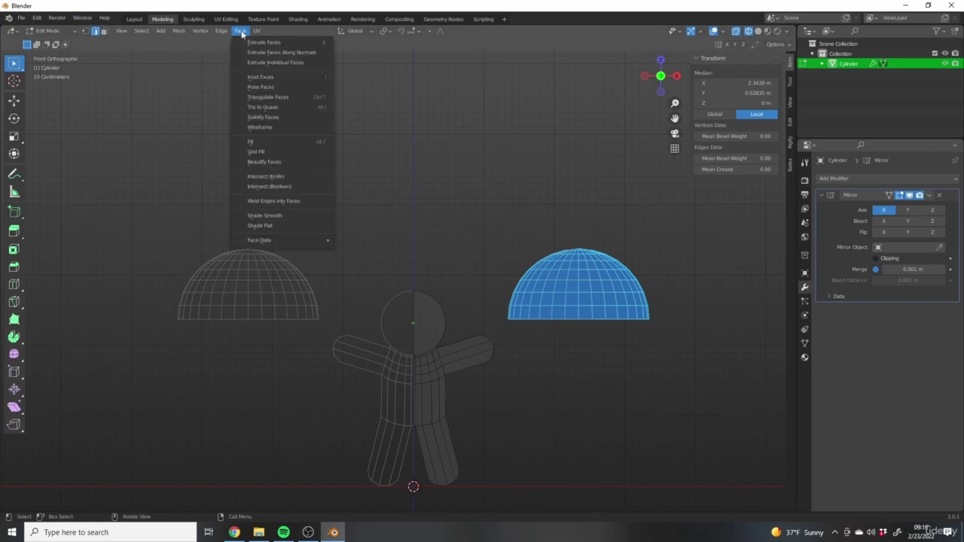
{"action": "left_click", "coordinate": [281, 225]}
{"action": "middle_click_drag", "start_coordinate": [558, 290], "coordinate": [509, 276], "text": "shift"}
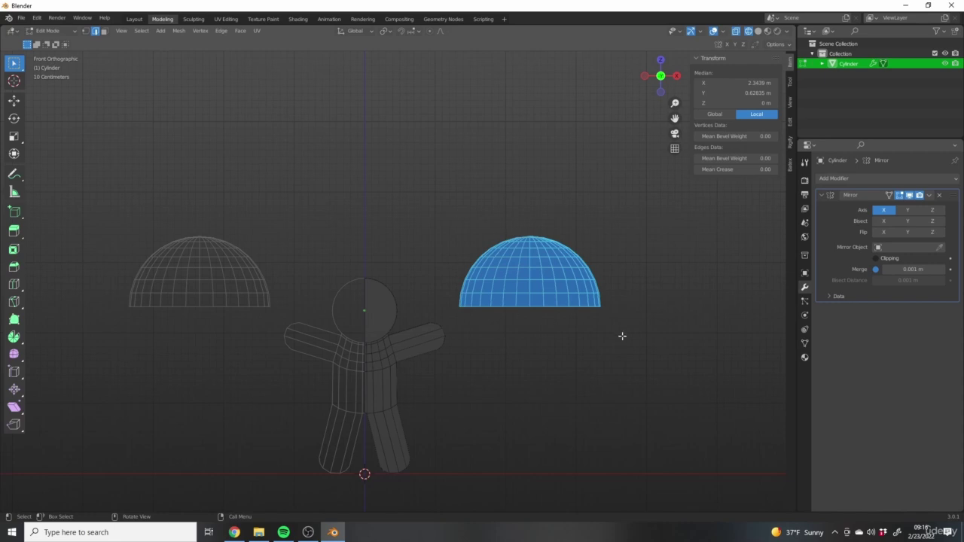
Rotate the half sphere 90° about the global X axis and scale it down to eye size
{"action": "key", "text": "r"}
{"action": "key", "text": "x"}
{"action": "key", "text": "9"}
{"action": "key", "text": "0"}
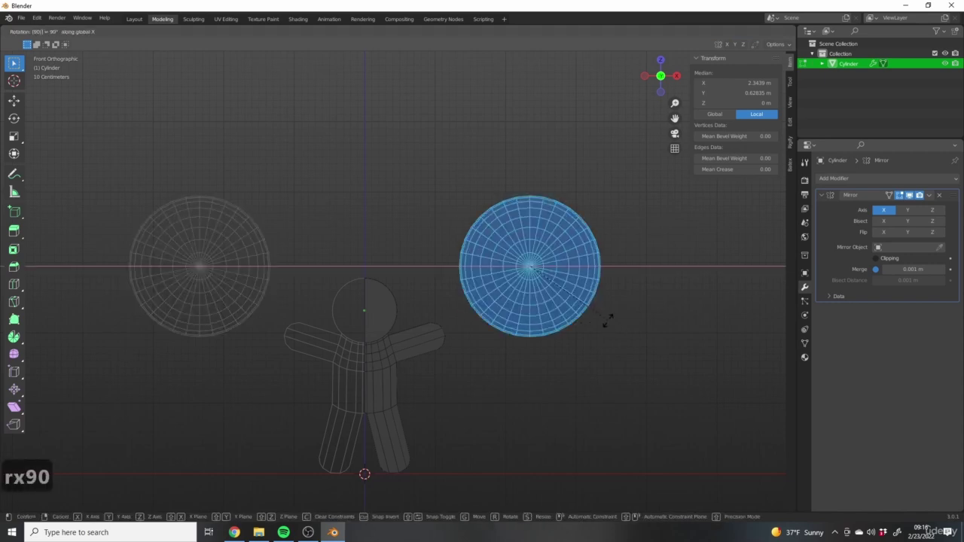
{"action": "key", "text": "Return"}
{"action": "key", "text": "s"}
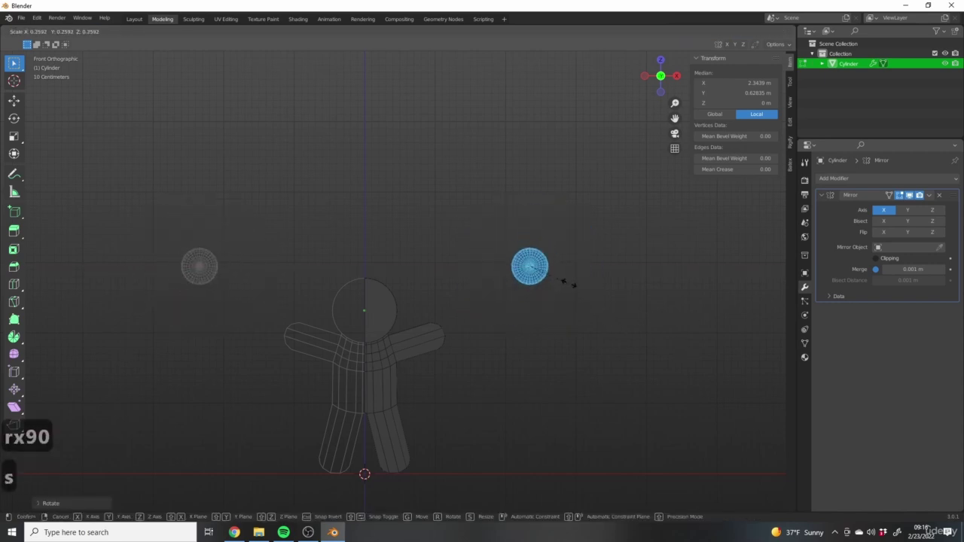
{"action": "left_click", "coordinate": [546, 276]}
Move the small half sphere onto the upper half of the head as an eye, at about X 0.16 m
{"action": "key", "text": "g"}
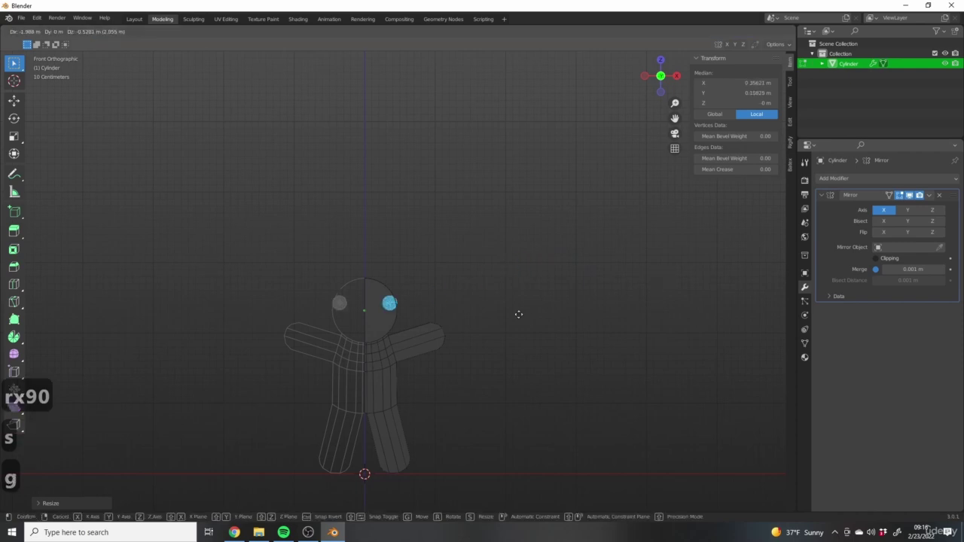
{"action": "left_click", "coordinate": [508, 318]}
{"action": "scroll", "coordinate": [352, 294], "scroll_direction": "up", "scroll_amount": 3}
{"action": "scroll", "coordinate": [352, 294], "scroll_direction": "up", "scroll_amount": 3}
{"action": "scroll", "coordinate": [478, 306], "scroll_direction": "up", "scroll_amount": 1}
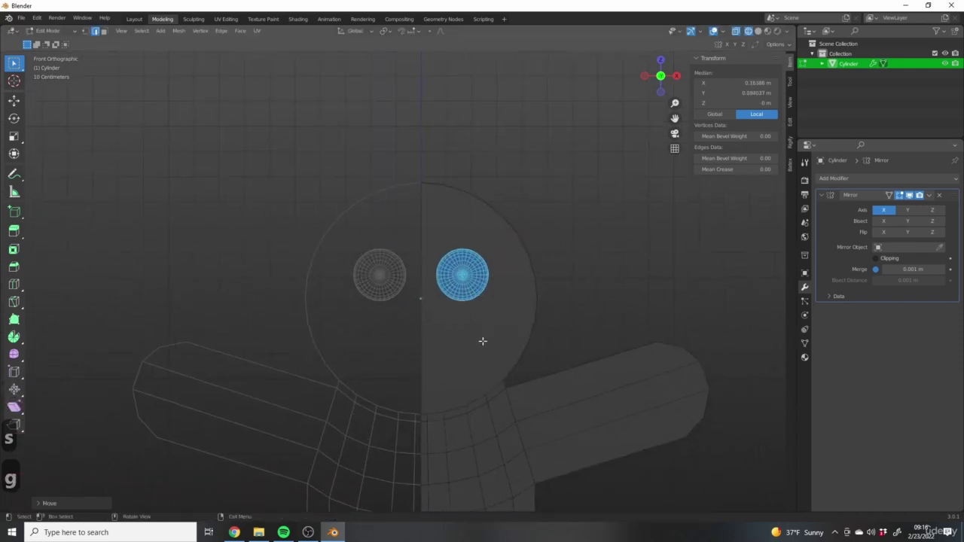
{"action": "scroll", "coordinate": [421, 285], "scroll_direction": "up", "scroll_amount": 4}
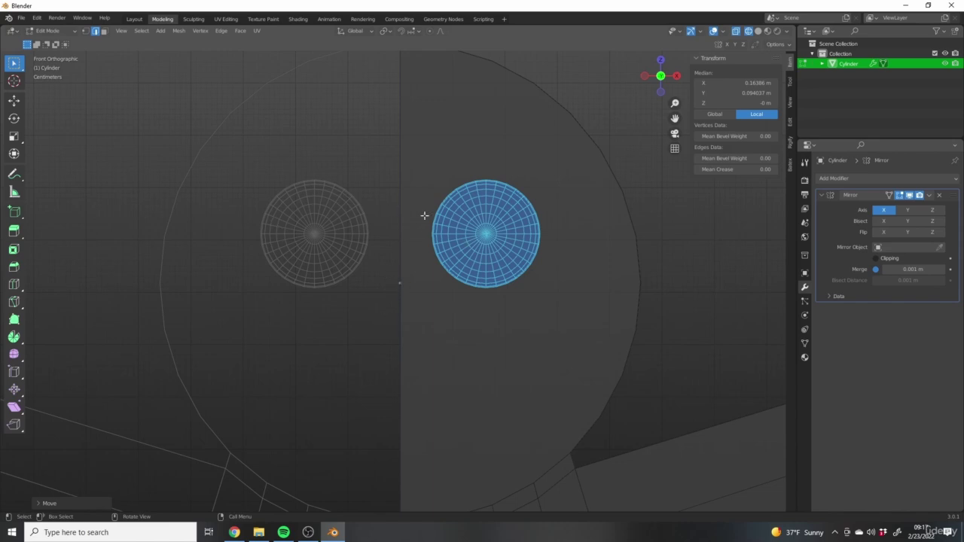
Shrink the eye slightly and reposition it to about X 0.18 m and local Y 0.08 m
{"action": "key", "text": "g"}
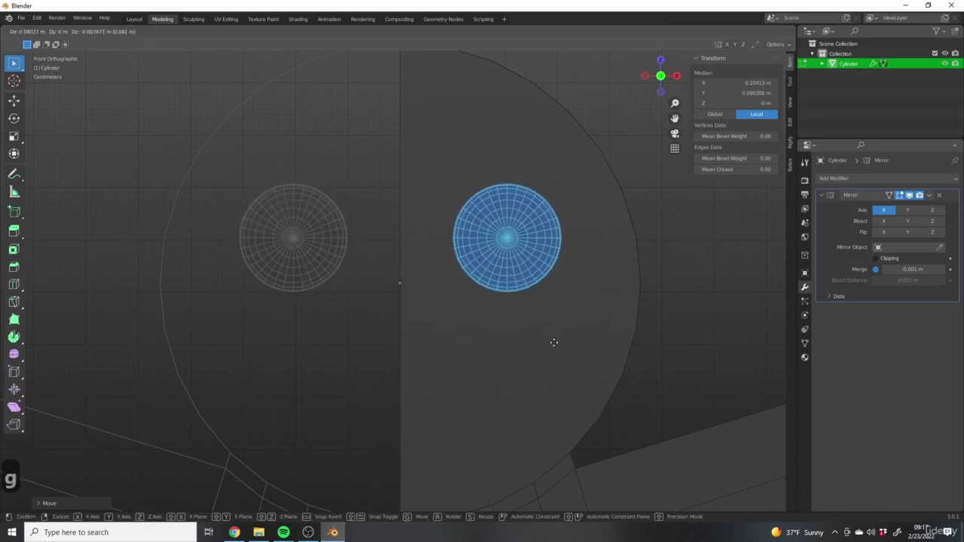
{"action": "left_click", "coordinate": [559, 343]}
{"action": "key", "text": "s"}
{"action": "left_click", "coordinate": [690, 332]}
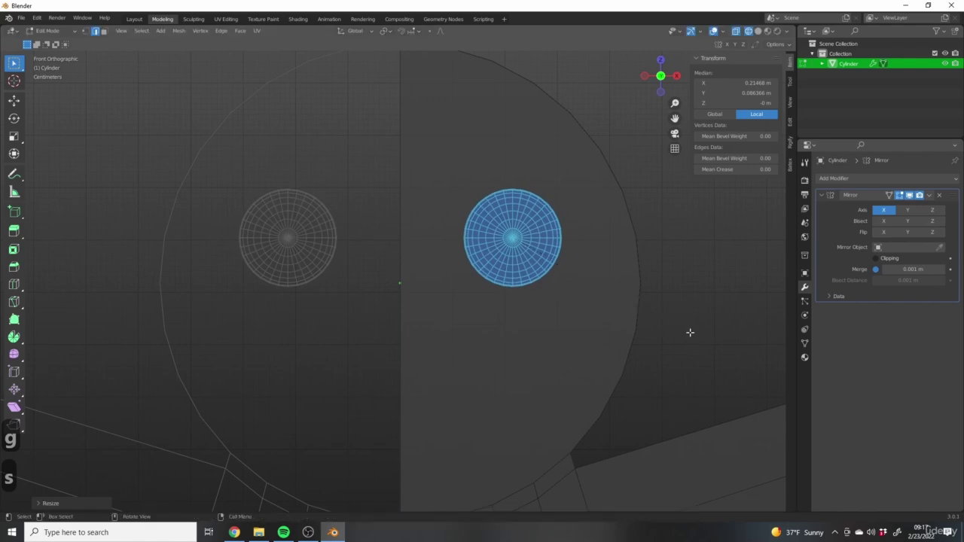
{"action": "key", "text": "g"}
{"action": "left_click", "coordinate": [618, 329]}
{"action": "scroll", "coordinate": [603, 336], "scroll_direction": "down", "scroll_amount": 5}
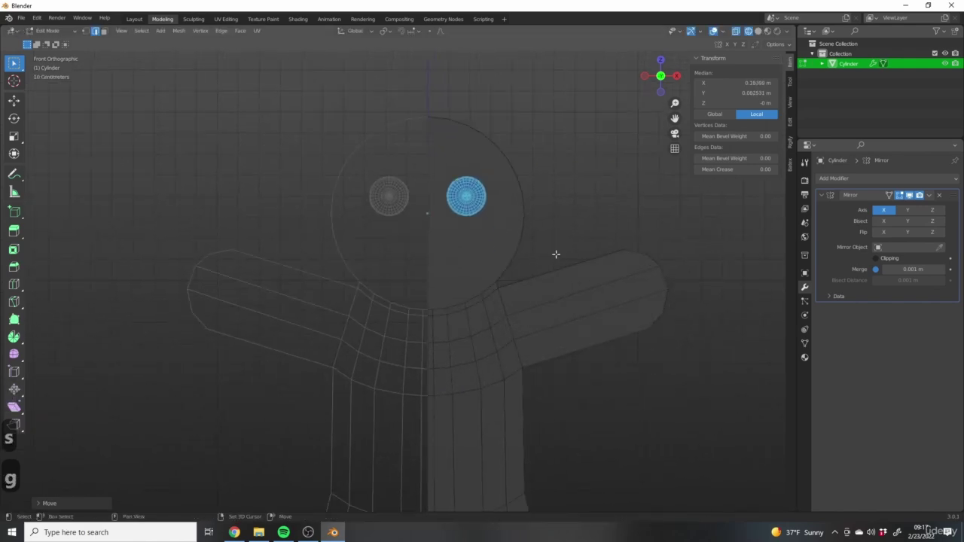
Move the eye about 0.11 m forward along global Y so it bulges from the face, and return to solid shading in front view
{"action": "key", "text": "z"}
{"action": "left_click", "coordinate": [689, 324]}
{"action": "middle_click_drag", "start_coordinate": [529, 305], "coordinate": [514, 264]}
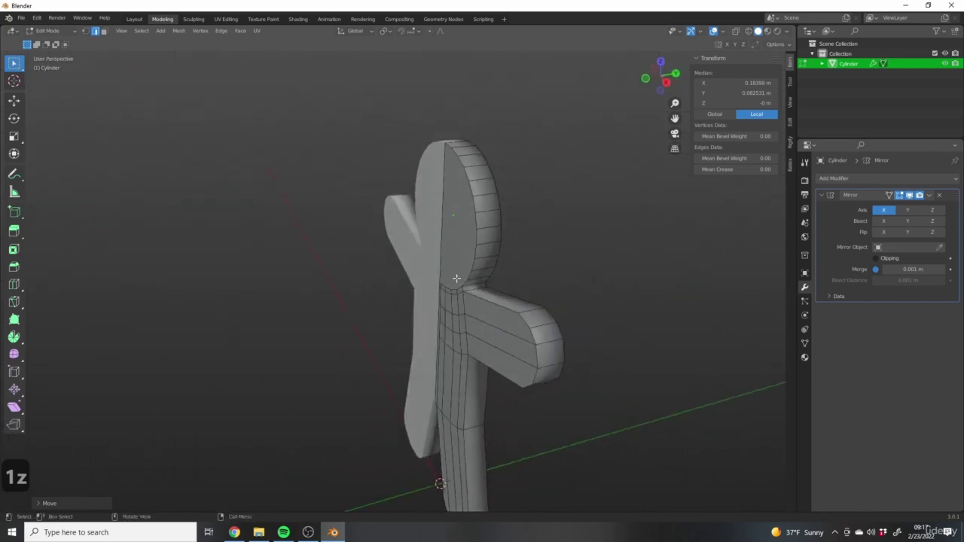
{"action": "key", "text": "z"}
{"action": "left_click", "coordinate": [464, 282]}
{"action": "key", "text": "g"}
{"action": "key", "text": "y"}
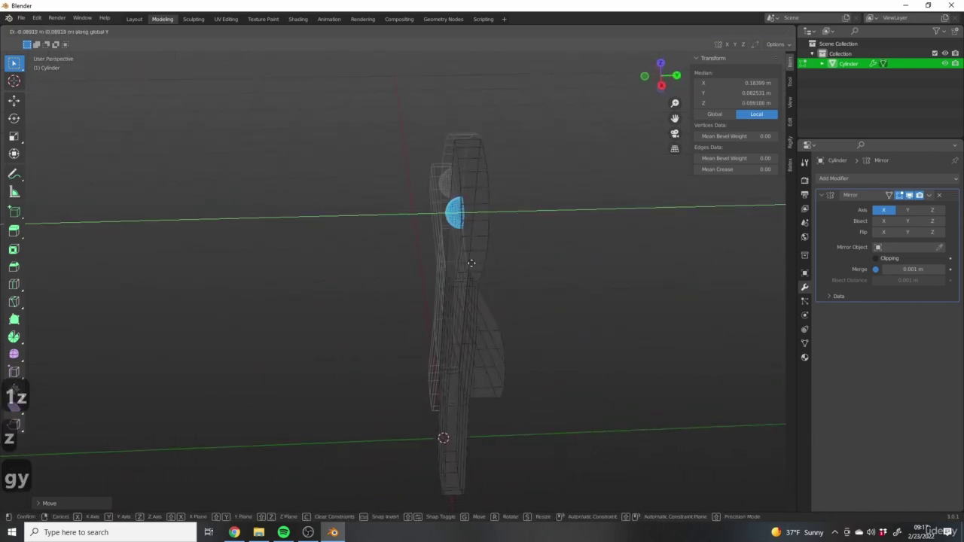
{"action": "left_click", "coordinate": [458, 284]}
{"action": "middle_click_drag", "start_coordinate": [458, 284], "coordinate": [459, 309]}
{"action": "key", "text": "z"}
{"action": "left_click", "coordinate": [527, 309]}
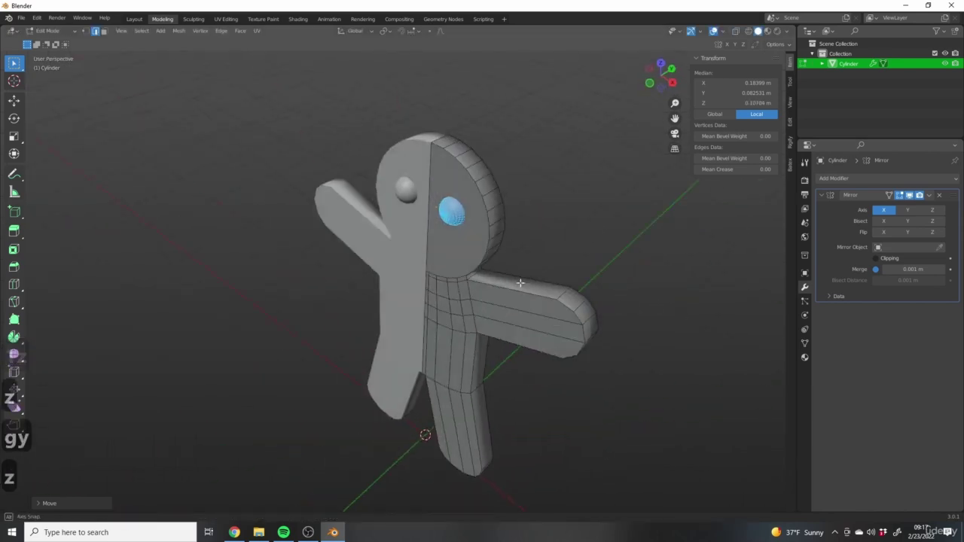
{"action": "mouse_move", "coordinate": [528, 309]}
{"action": "middle_mouse_down"}
{"action": "mouse_move", "coordinate": [512, 294]}
{"action": "mouse_move", "coordinate": [515, 277]}
{"action": "middle_mouse_up"}
{"action": "key", "text": "1"}
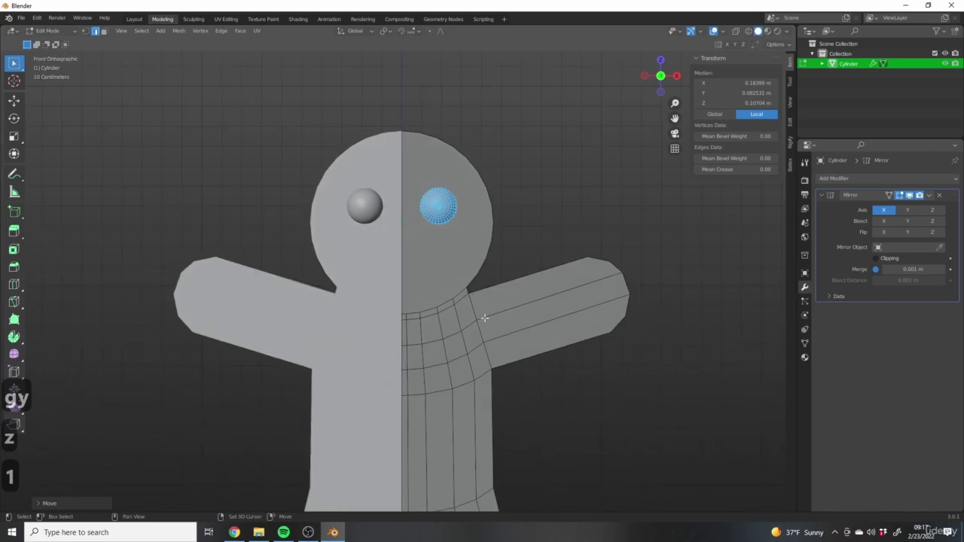
{"action": "middle_click_drag", "start_coordinate": [478, 319], "coordinate": [532, 258], "text": "shift"}
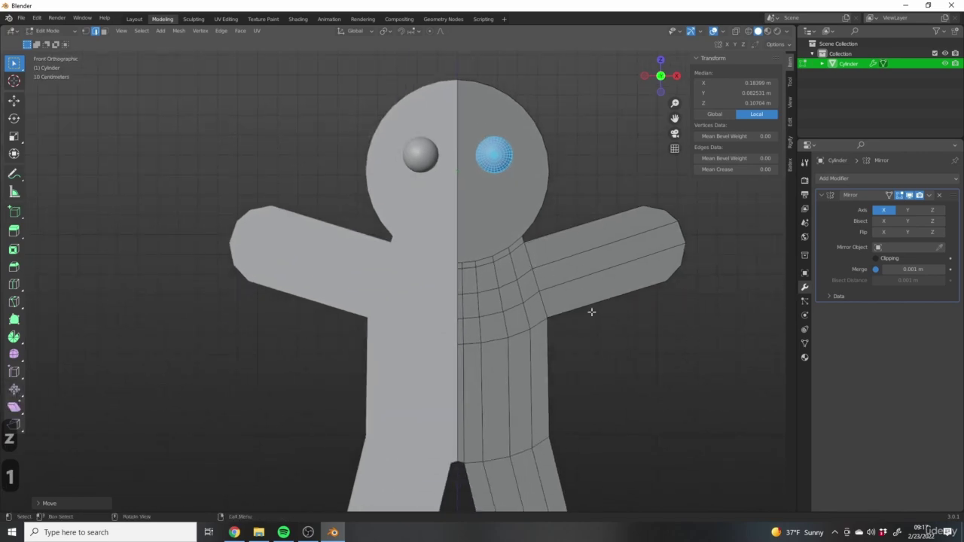
Duplicate the selected eye sphere in front view and place the copy beside the figure at about X 1.4 m
{"action": "scroll", "coordinate": [591, 312], "scroll_direction": "down", "scroll_amount": 2}
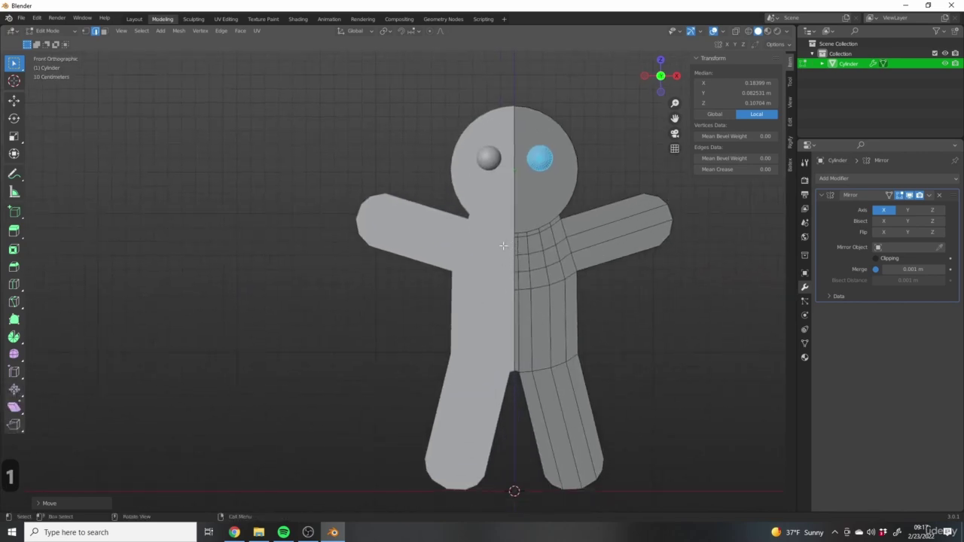
{"action": "middle_click_drag", "start_coordinate": [619, 315], "coordinate": [593, 353], "text": "shift"}
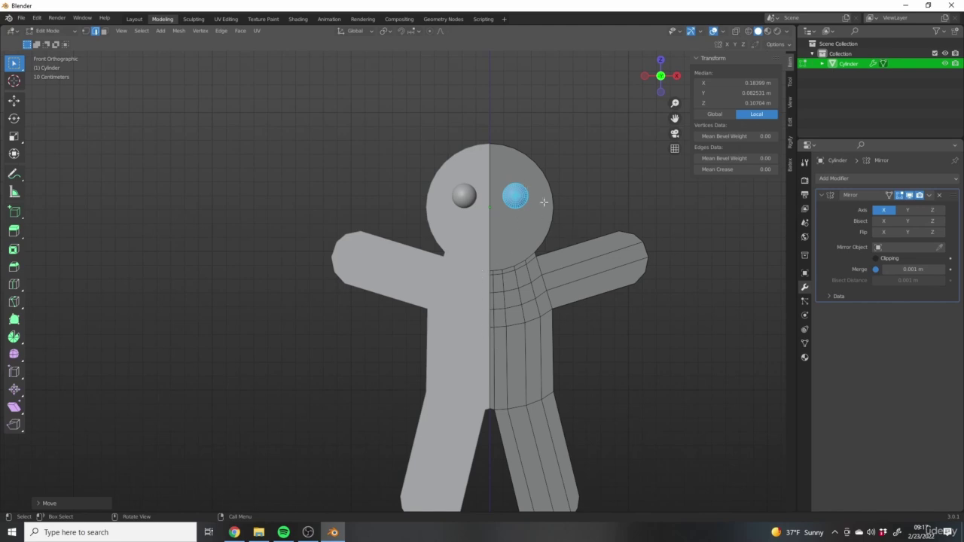
{"action": "scroll", "coordinate": [501, 190], "scroll_direction": "up", "scroll_amount": 4}
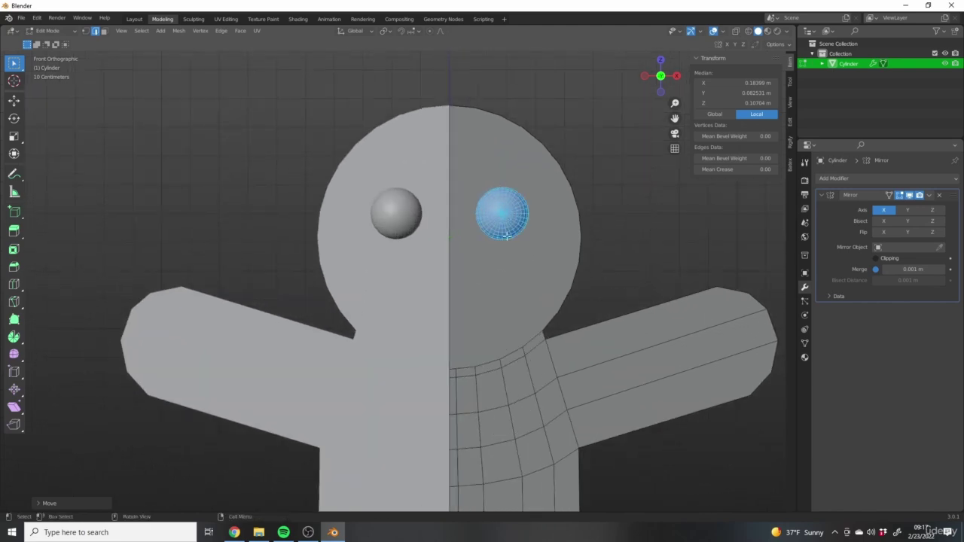
{"action": "scroll", "coordinate": [535, 302], "scroll_direction": "down", "scroll_amount": 3}
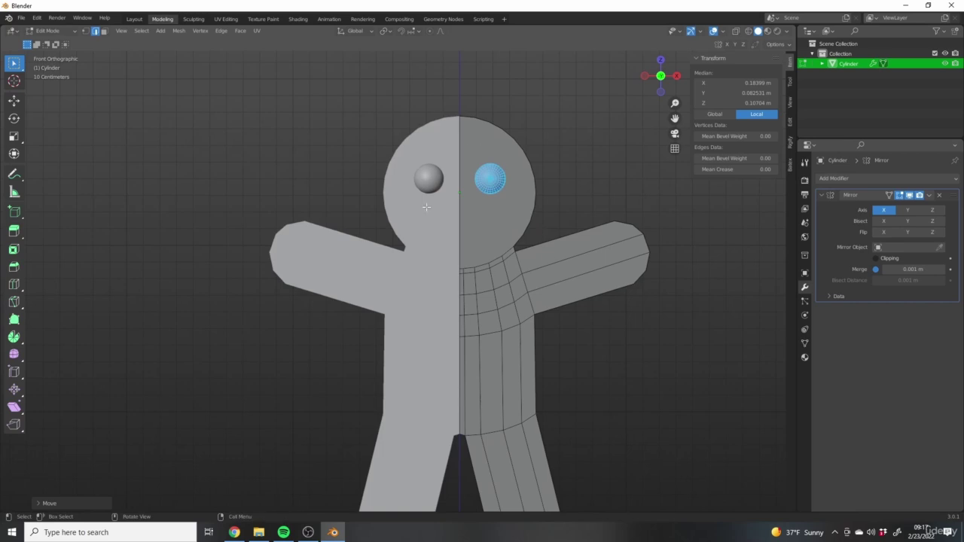
{"action": "middle_click_drag", "start_coordinate": [495, 164], "coordinate": [520, 256]}
{"action": "key", "text": "KP_1"}
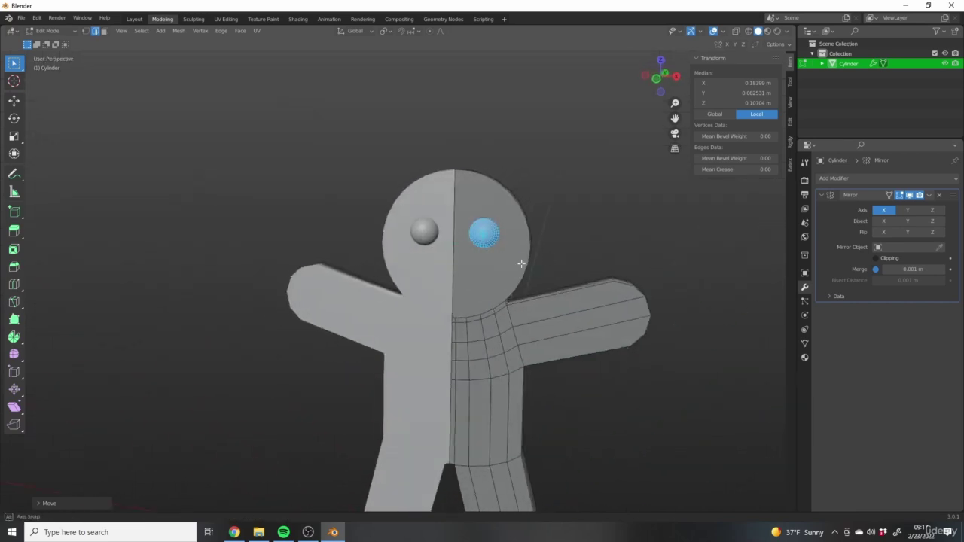
{"action": "middle_click_drag", "start_coordinate": [499, 291], "coordinate": [447, 251], "text": "shift"}
{"action": "key", "text": "shift+d"}
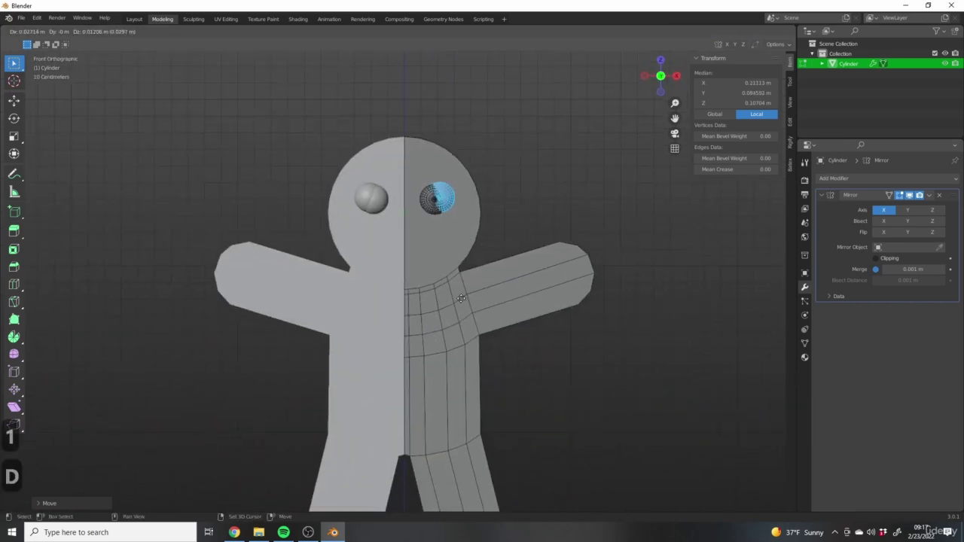
{"action": "left_click", "coordinate": [675, 263]}
{"action": "middle_click_drag", "start_coordinate": [675, 263], "coordinate": [748, 328], "text": "shift"}
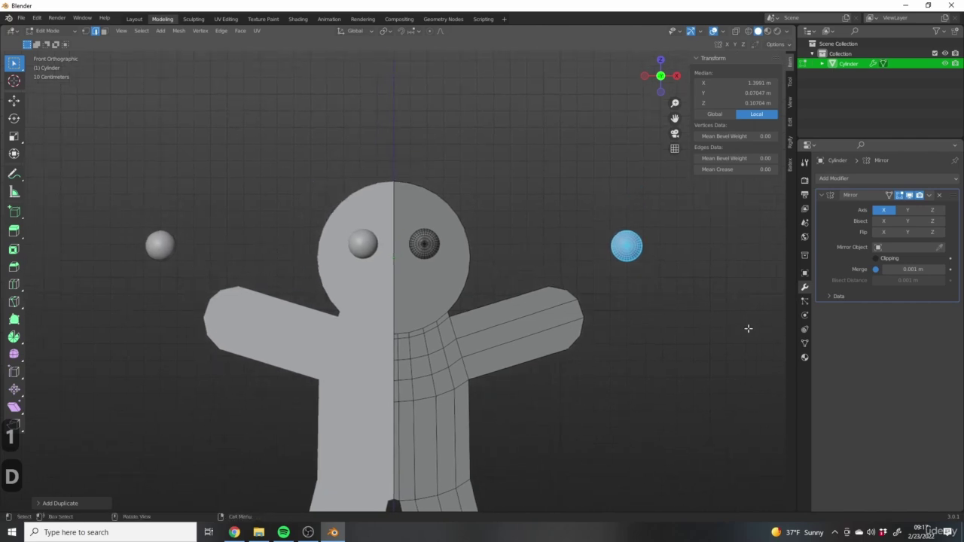
Switch the viewport to wireframe shading and deselect the duplicated sphere
{"action": "scroll", "coordinate": [640, 299], "scroll_direction": "down", "scroll_amount": 5, "text": "ctrl"}
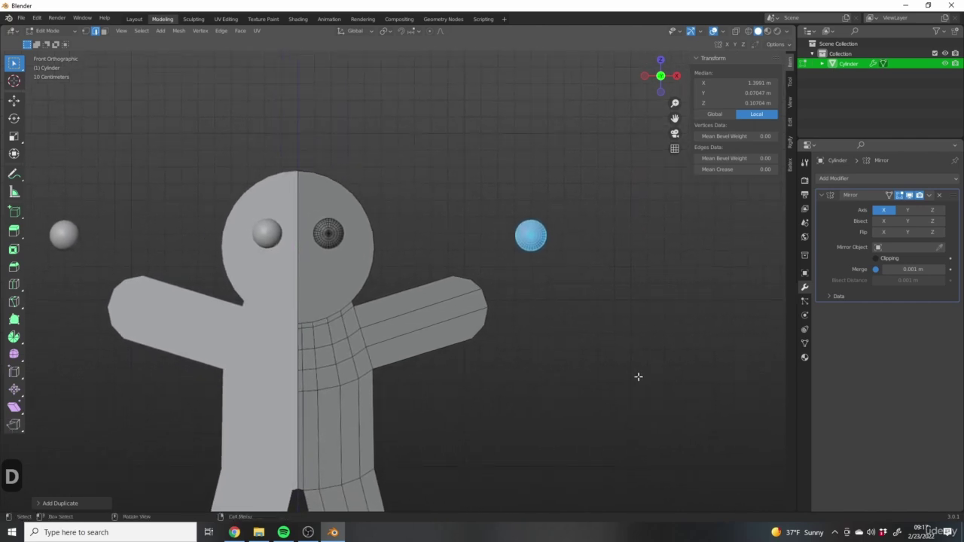
{"action": "key", "text": "z"}
{"action": "left_click", "coordinate": [512, 305]}
{"action": "scroll", "coordinate": [484, 261], "scroll_direction": "up", "scroll_amount": 2, "text": "ctrl"}
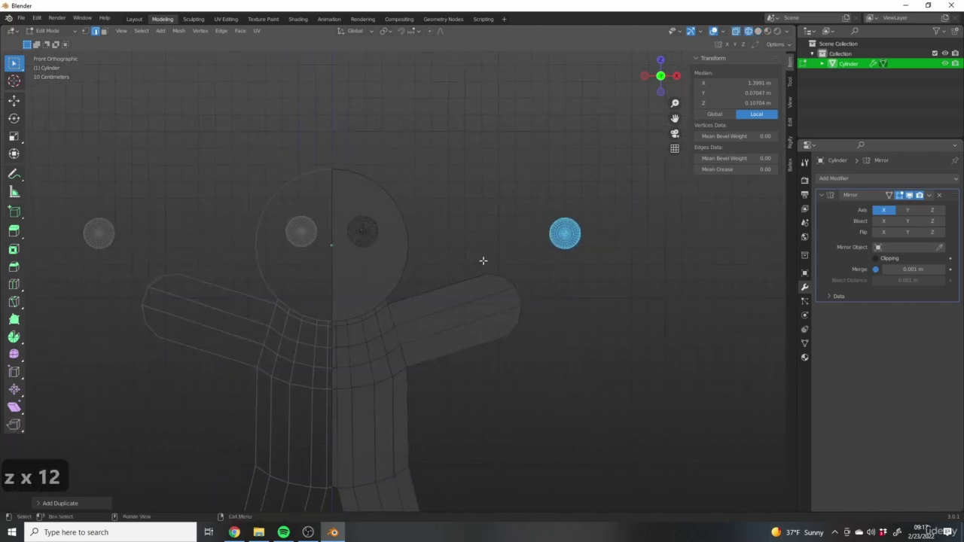
{"action": "scroll", "coordinate": [528, 263], "scroll_direction": "up", "scroll_amount": 5}
{"action": "middle_click_drag", "start_coordinate": [597, 230], "coordinate": [480, 286], "text": "shift"}
{"action": "scroll", "coordinate": [480, 287], "scroll_direction": "up", "scroll_amount": 3}
{"action": "key", "text": "alt+a"}
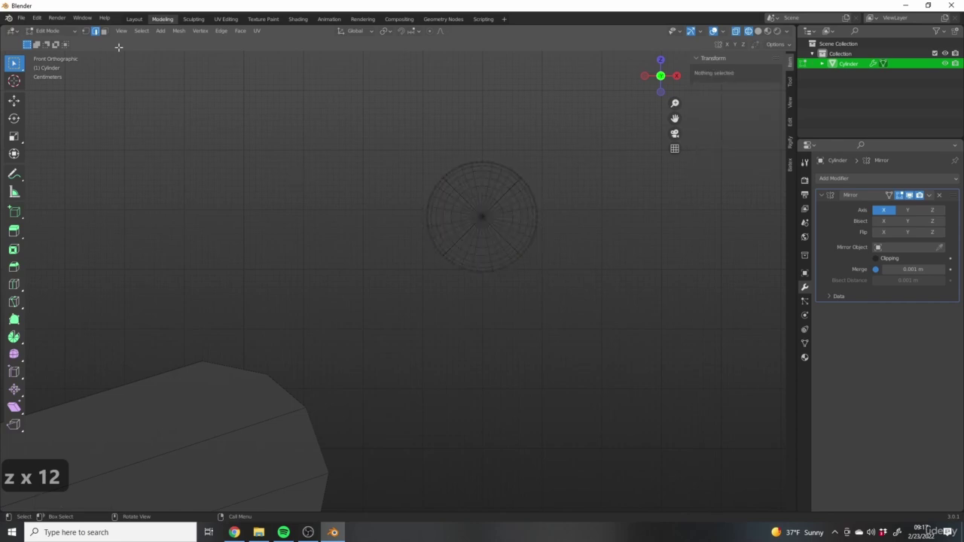
Delete the vertices of the duplicated sphere's left half, keeping the half beyond its vertical centre line
{"action": "scroll", "coordinate": [424, 173], "scroll_direction": "up", "scroll_amount": 2}
{"action": "left_click_drag", "start_coordinate": [342, 80], "coordinate": [497, 380]}
{"action": "key", "text": "x"}
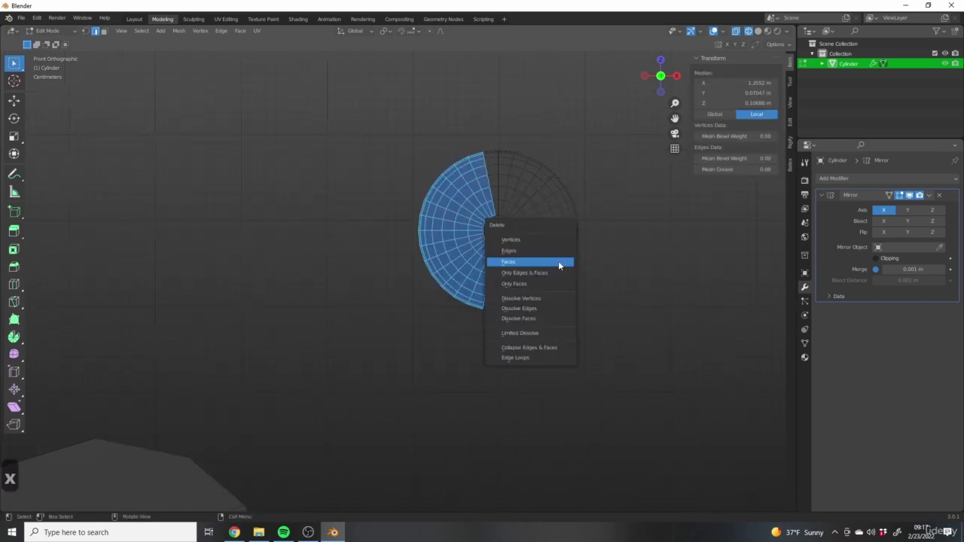
{"action": "key", "text": "Escape"}
{"action": "key", "text": "x"}
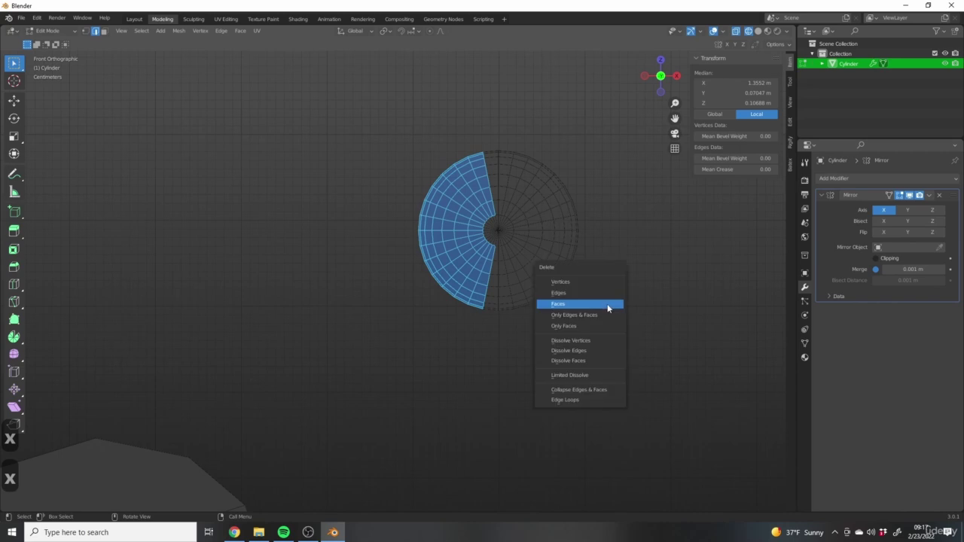
{"action": "left_click", "coordinate": [554, 282]}
Select the remaining half sphere and move it onto the chest, next to the figure's centre line
{"action": "scroll", "coordinate": [467, 241], "scroll_direction": "down", "scroll_amount": 2}
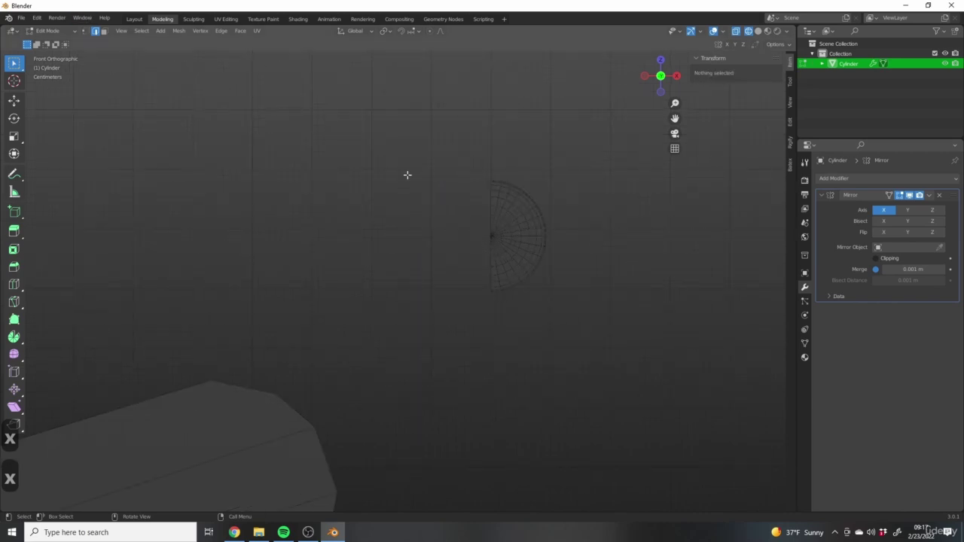
{"action": "key", "text": "a"}
{"action": "scroll", "coordinate": [457, 333], "scroll_direction": "down", "scroll_amount": 1}
{"action": "scroll", "coordinate": [446, 303], "scroll_direction": "down", "scroll_amount": 5}
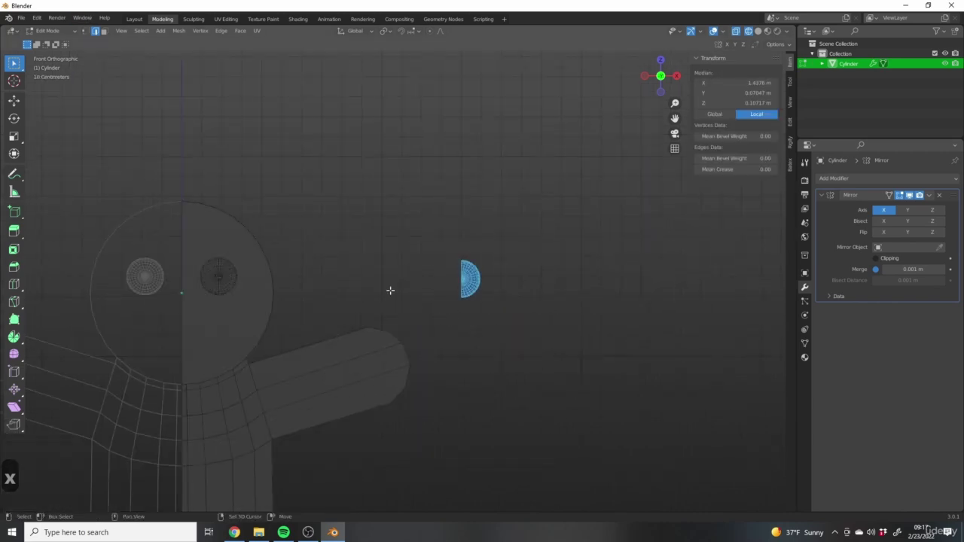
{"action": "middle_click_drag", "start_coordinate": [390, 289], "coordinate": [510, 193], "text": "shift"}
{"action": "key", "text": "g"}
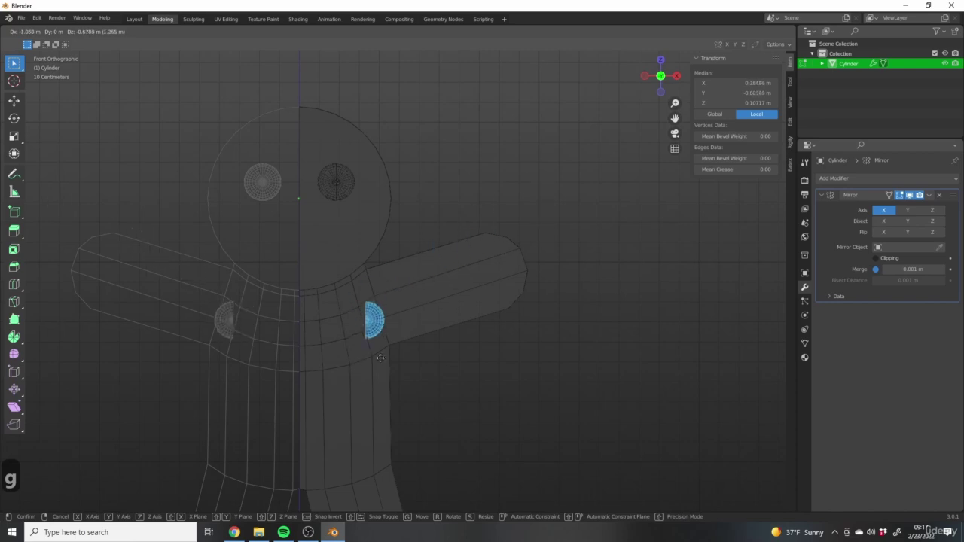
{"action": "left_click", "coordinate": [309, 367]}
Move the half sphere along X until its flat side meets its mirrored half at the centre line
{"action": "scroll", "coordinate": [309, 366], "scroll_direction": "up", "scroll_amount": 8}
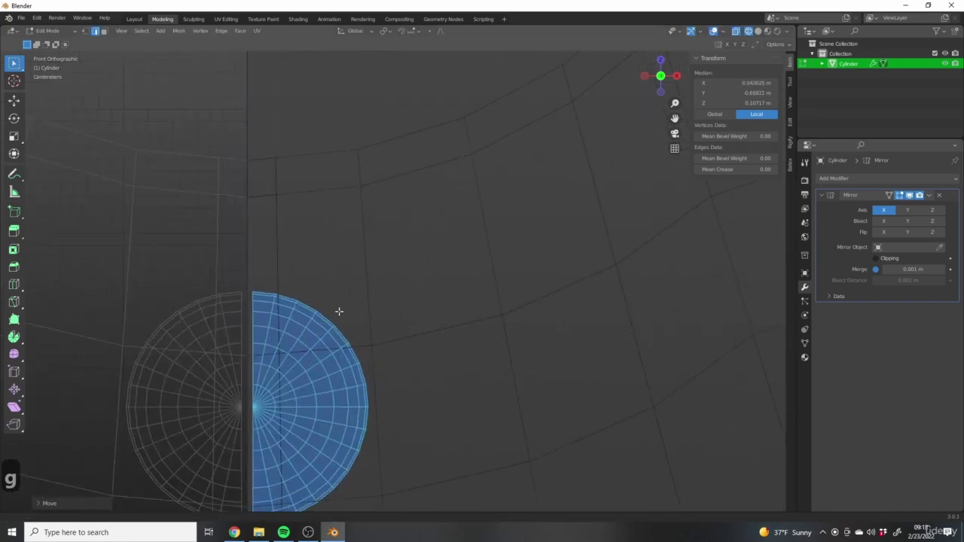
{"action": "middle_click_drag", "start_coordinate": [339, 311], "coordinate": [405, 325], "text": "shift"}
{"action": "key", "text": "g"}
{"action": "key", "text": "x"}
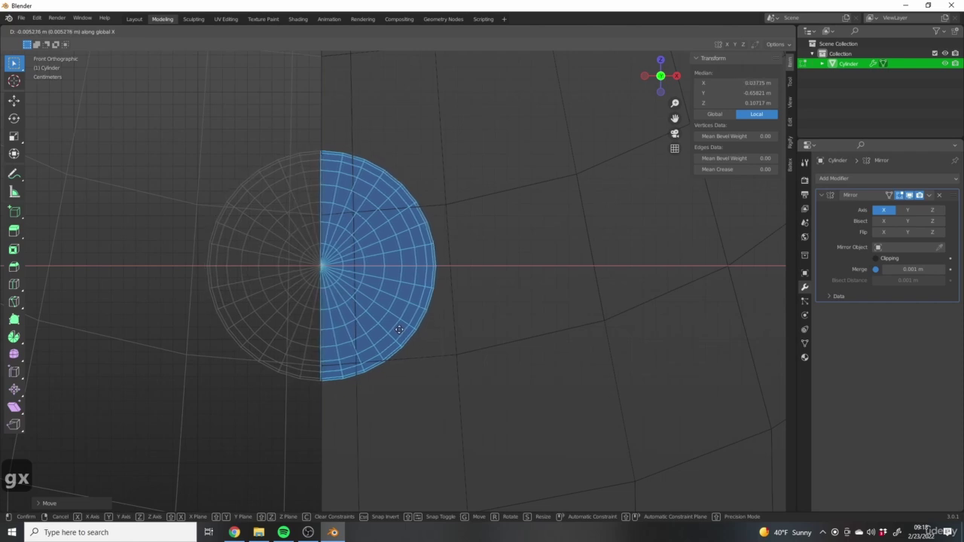
{"action": "left_click", "coordinate": [400, 330]}
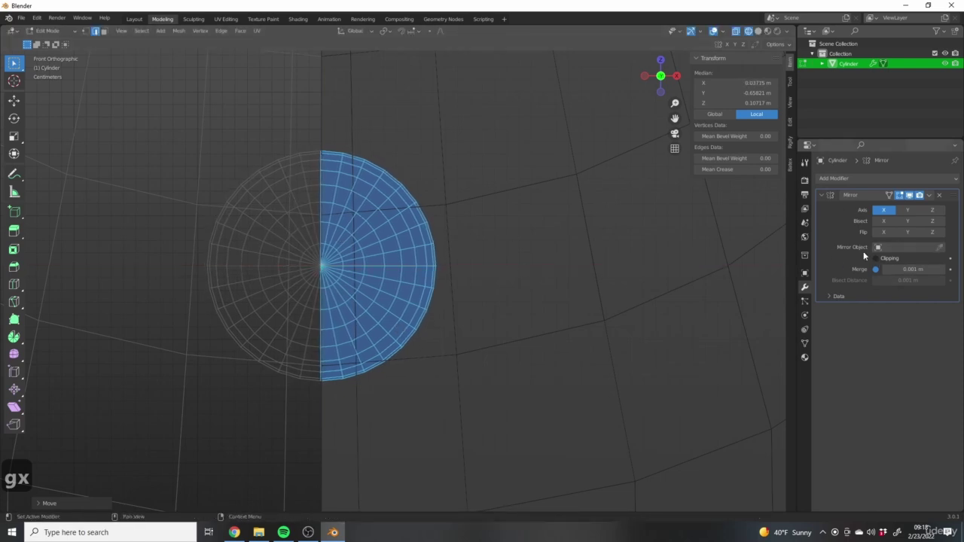
Enable Clipping on the Mirror modifier and check the seam between the two sphere halves
{"action": "scroll", "coordinate": [452, 214], "scroll_direction": "up", "scroll_amount": 4}
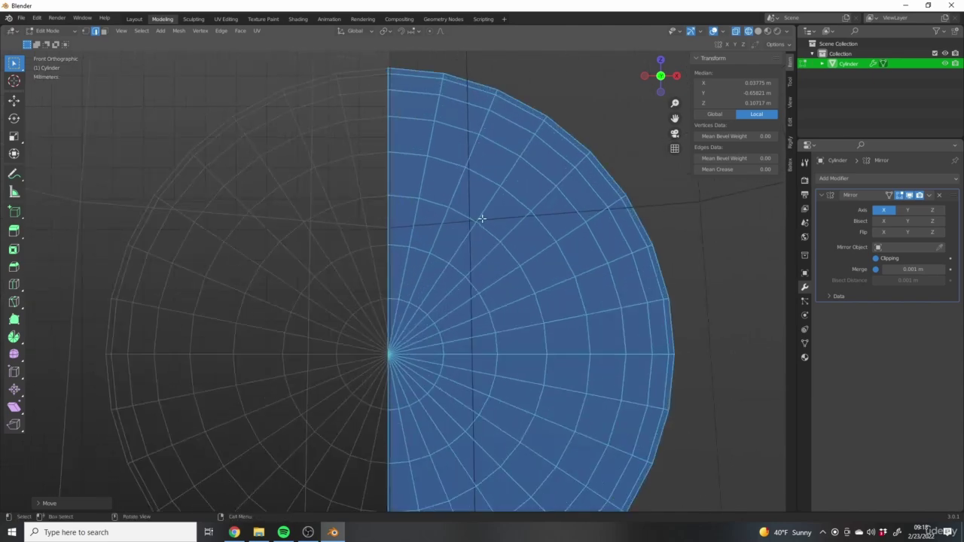
{"action": "scroll", "coordinate": [429, 211], "scroll_direction": "down", "scroll_amount": 1}
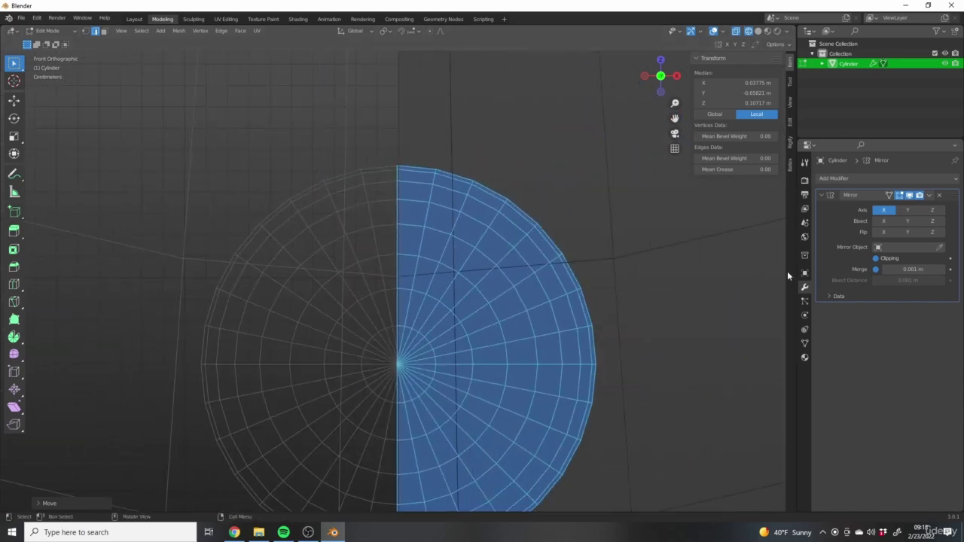
{"action": "scroll", "coordinate": [453, 322], "scroll_direction": "down", "scroll_amount": 6}
{"action": "scroll", "coordinate": [439, 271], "scroll_direction": "up", "scroll_amount": 7}
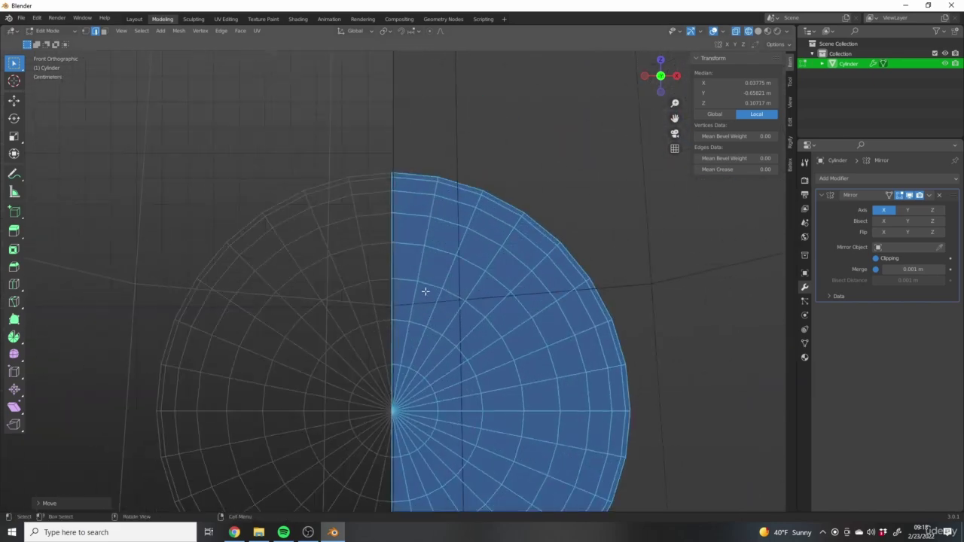
{"action": "scroll", "coordinate": [453, 302], "scroll_direction": "down", "scroll_amount": 3}
{"action": "scroll", "coordinate": [452, 302], "scroll_direction": "down", "scroll_amount": 5}
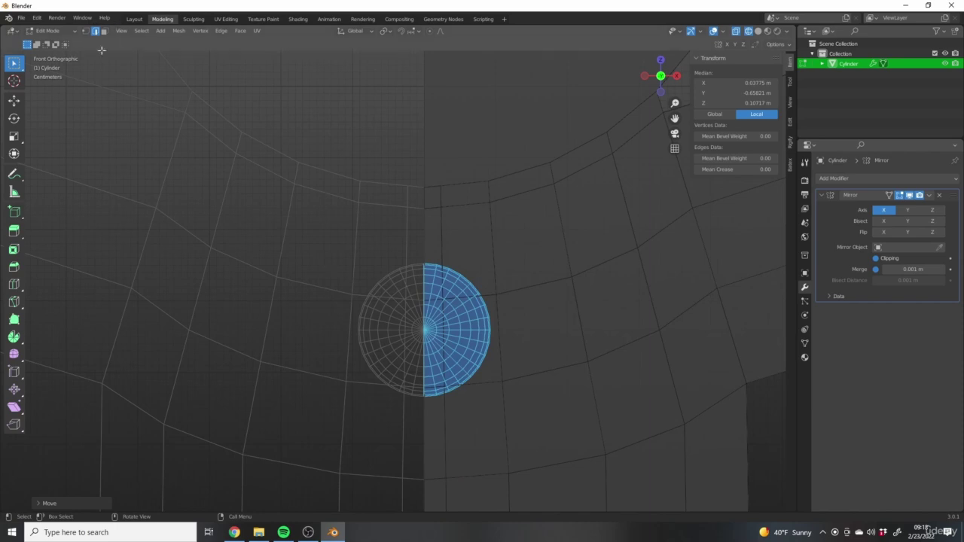
Select the edge loop along the half sphere's open side and move it along X so it clips to the mirror plane
{"action": "scroll", "coordinate": [442, 292], "scroll_direction": "up", "scroll_amount": 8}
{"action": "key", "text": "alt+a"}
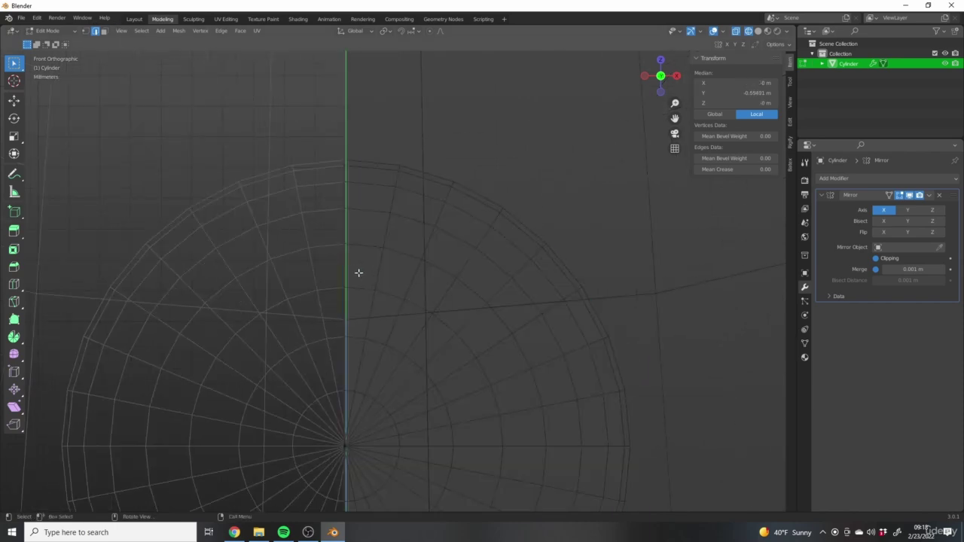
{"action": "scroll", "coordinate": [407, 263], "scroll_direction": "down", "scroll_amount": 6}
{"action": "middle_click_drag", "start_coordinate": [407, 263], "coordinate": [319, 275]}
{"action": "left_click", "coordinate": [327, 267], "text": "alt"}
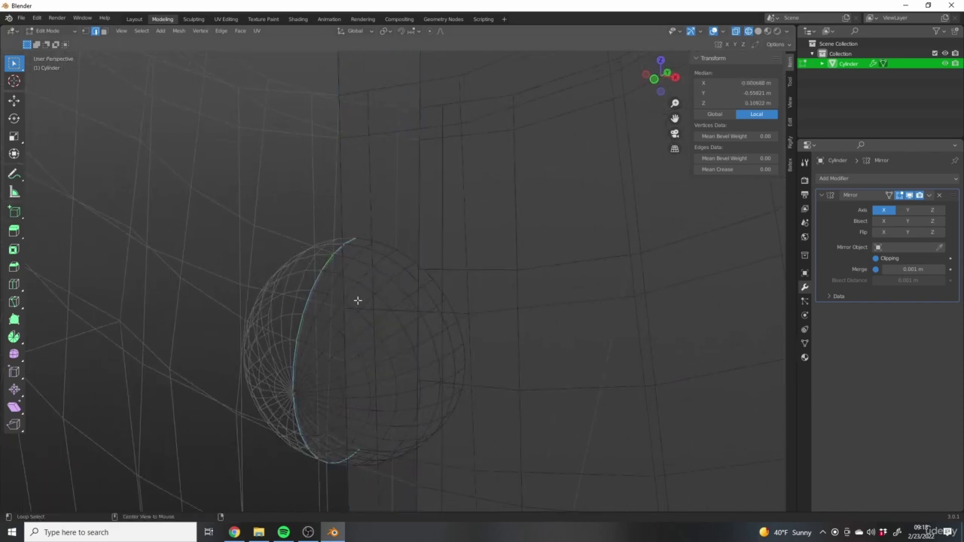
{"action": "middle_click_drag", "start_coordinate": [358, 300], "coordinate": [410, 237]}
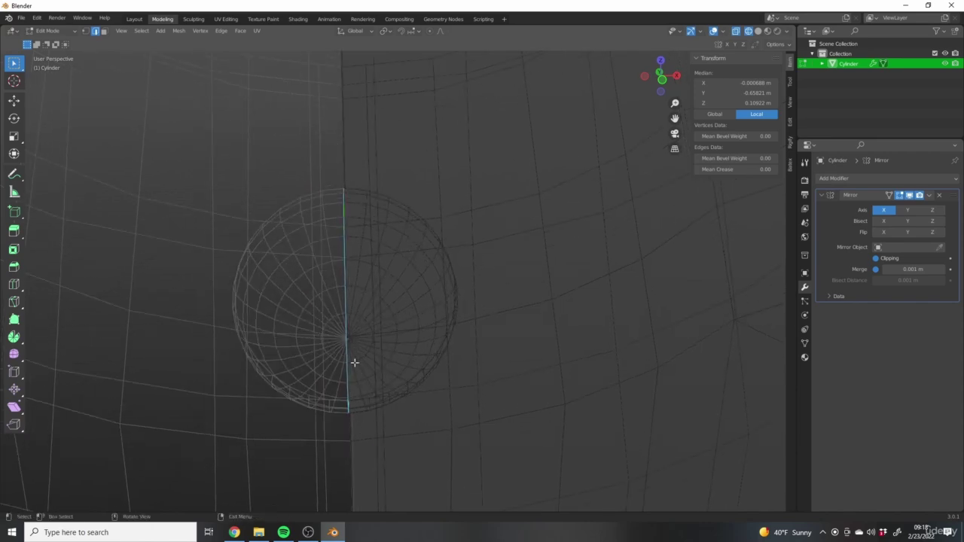
{"action": "middle_click_drag", "start_coordinate": [395, 325], "coordinate": [435, 347]}
{"action": "key", "text": "g"}
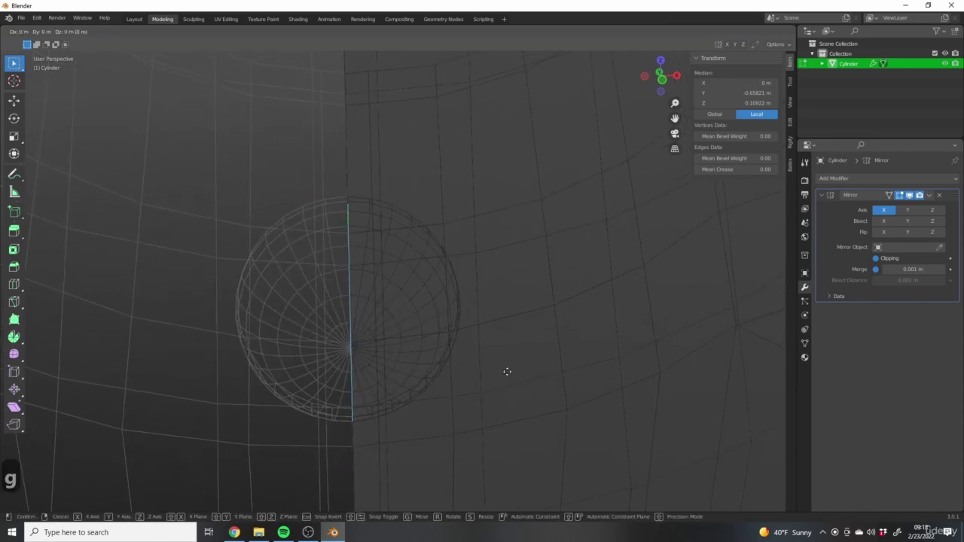
{"action": "key", "text": "x"}
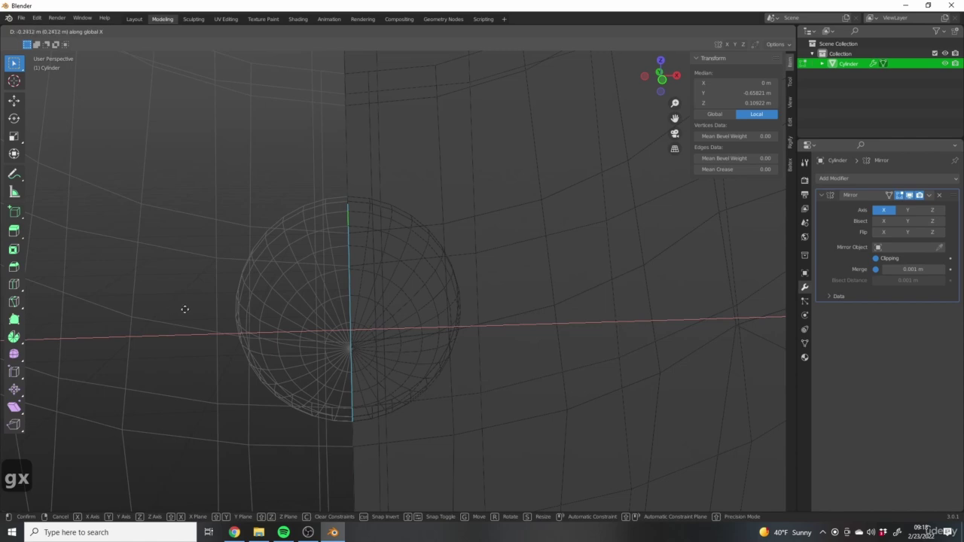
{"action": "right_click", "coordinate": [185, 309]}
{"action": "middle_click_drag", "start_coordinate": [184, 309], "coordinate": [299, 263]}
{"action": "key", "text": "g"}
{"action": "right_click", "coordinate": [398, 308]}
Return the viewport to solid shading and inspect the chest button's seam up close and in Object Mode
{"action": "middle_click_drag", "start_coordinate": [394, 308], "coordinate": [369, 249]}
{"action": "middle_click_drag", "start_coordinate": [353, 281], "coordinate": [367, 330]}
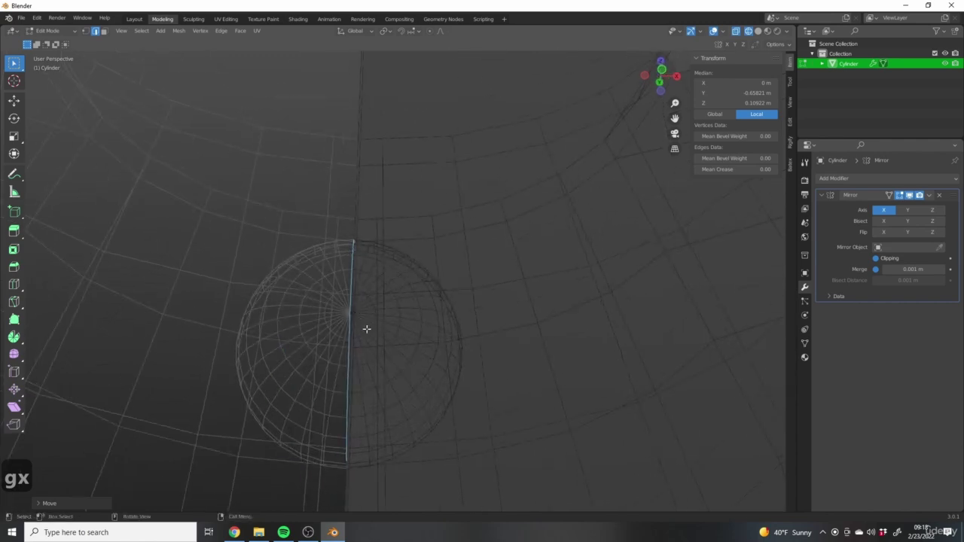
{"action": "mouse_move", "coordinate": [352, 367]}
{"action": "middle_mouse_down"}
{"action": "mouse_move", "coordinate": [346, 304]}
{"action": "mouse_move", "coordinate": [374, 416]}
{"action": "middle_mouse_up"}
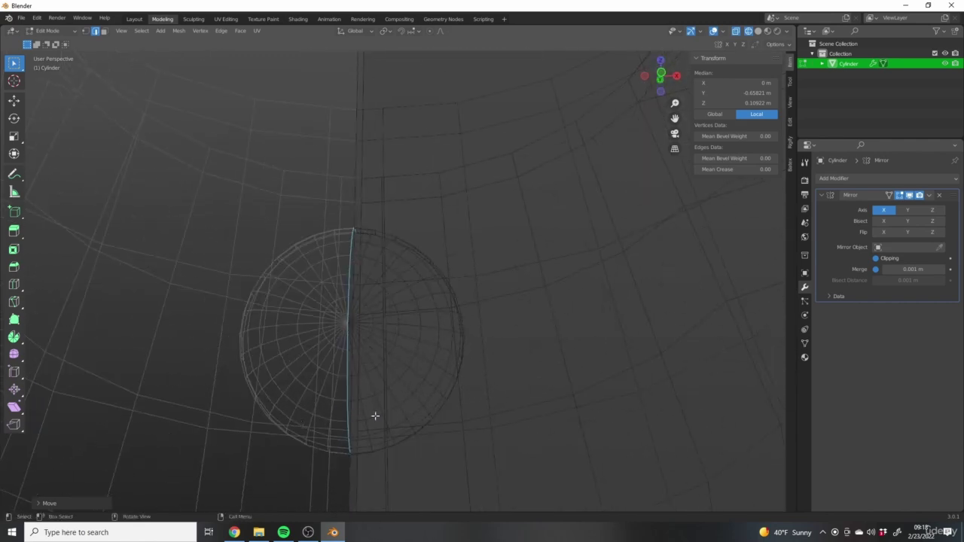
{"action": "key", "text": "z"}
{"action": "middle_click_drag", "start_coordinate": [424, 379], "coordinate": [345, 294]}
{"action": "scroll", "coordinate": [345, 293], "scroll_direction": "up", "scroll_amount": 5}
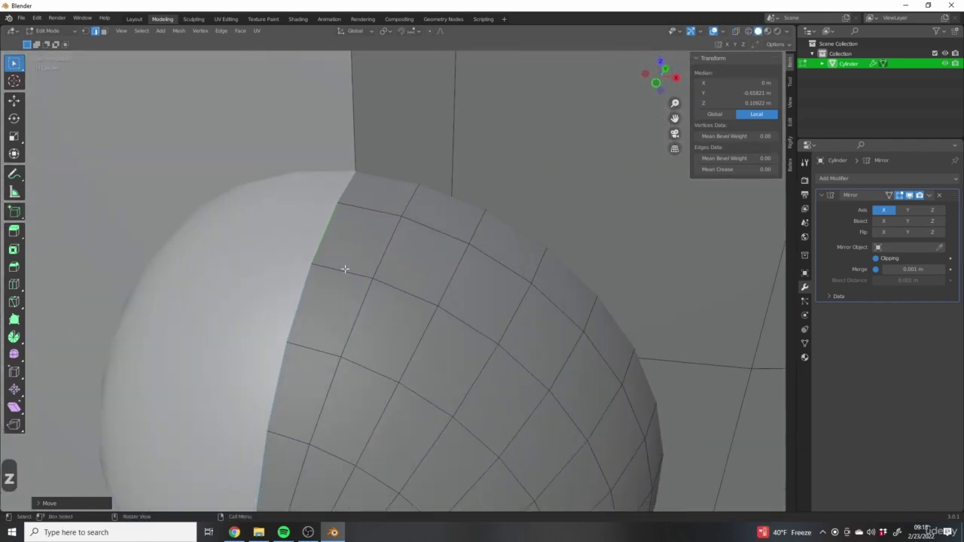
{"action": "key", "text": "Tab"}
{"action": "scroll", "coordinate": [349, 239], "scroll_direction": "down", "scroll_amount": 8}
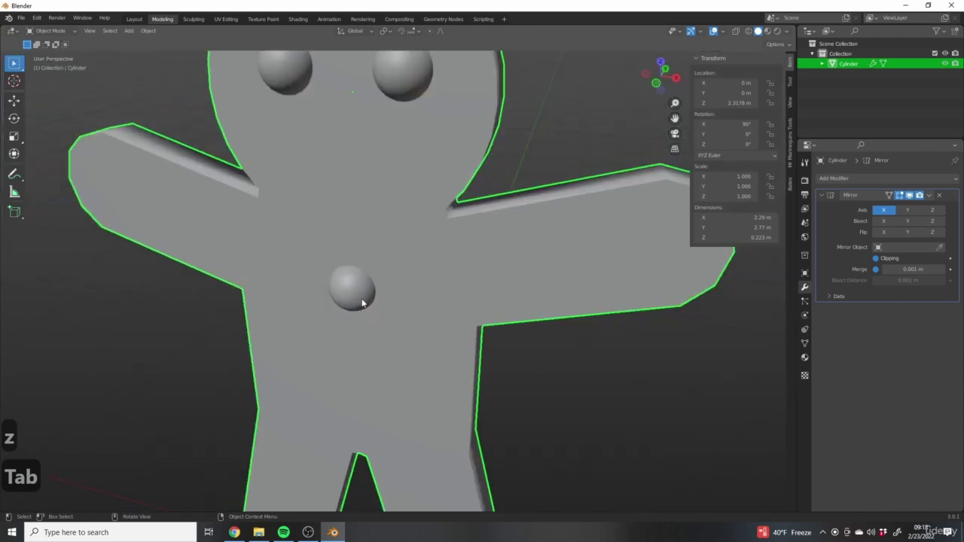
In Edit Mode, duplicate the whole linked half-sphere button and place the copy about 0.27 m lower along Z
{"action": "key", "text": "Tab"}
{"action": "scroll", "coordinate": [366, 299], "scroll_direction": "up", "scroll_amount": 5}
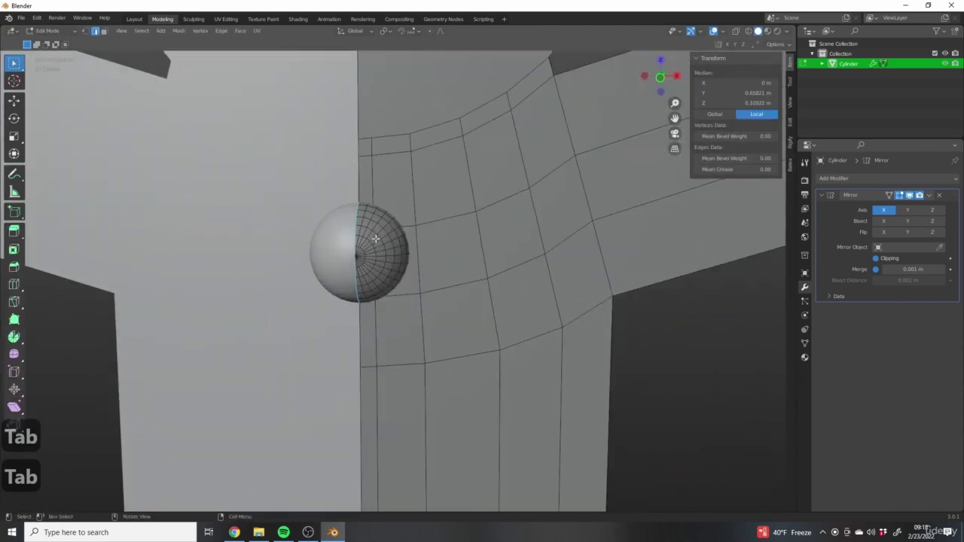
{"action": "key", "text": "l"}
{"action": "scroll", "coordinate": [381, 248], "scroll_direction": "down", "scroll_amount": 3}
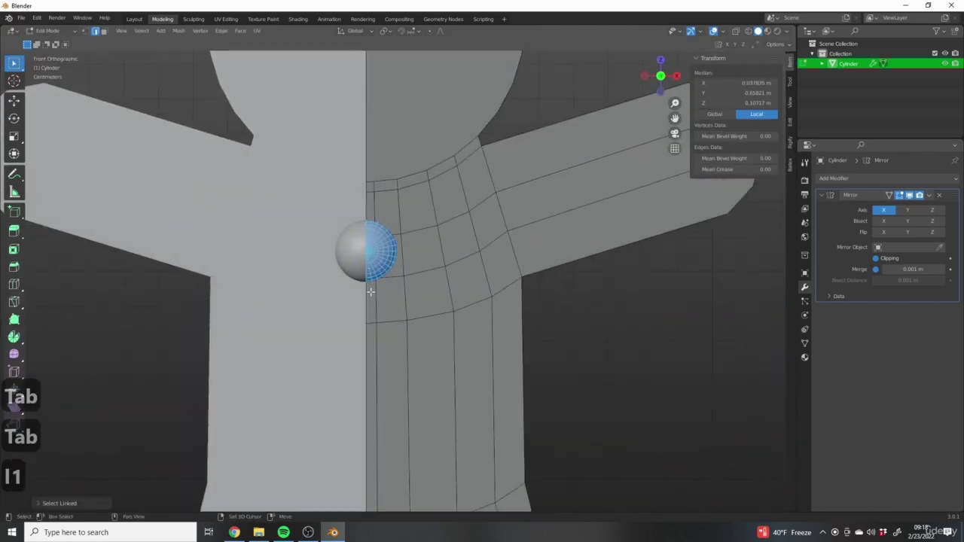
{"action": "key", "text": "shift+d"}
{"action": "key", "text": "z"}
{"action": "left_click", "coordinate": [373, 392]}
{"action": "scroll", "coordinate": [433, 388], "scroll_direction": "down", "scroll_amount": 3}
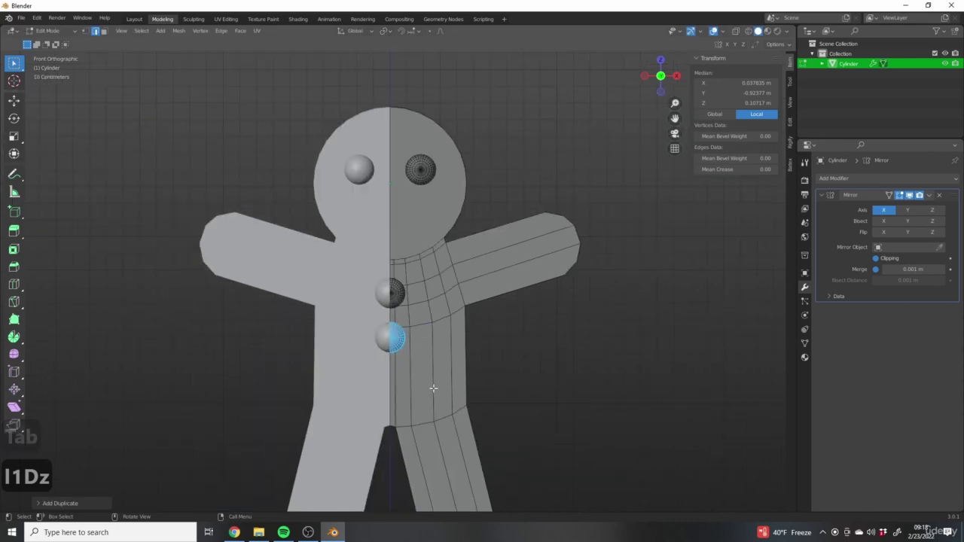
Switch to Object Mode and examine the figure's buttons and face, ending in front view
{"action": "key", "text": "Tab"}
{"action": "middle_click_drag", "start_coordinate": [419, 303], "coordinate": [489, 355]}
{"action": "key", "text": "KP_1"}
{"action": "middle_click_drag", "start_coordinate": [428, 267], "coordinate": [457, 304], "text": "shift"}
{"action": "scroll", "coordinate": [457, 305], "scroll_direction": "up", "scroll_amount": 5}
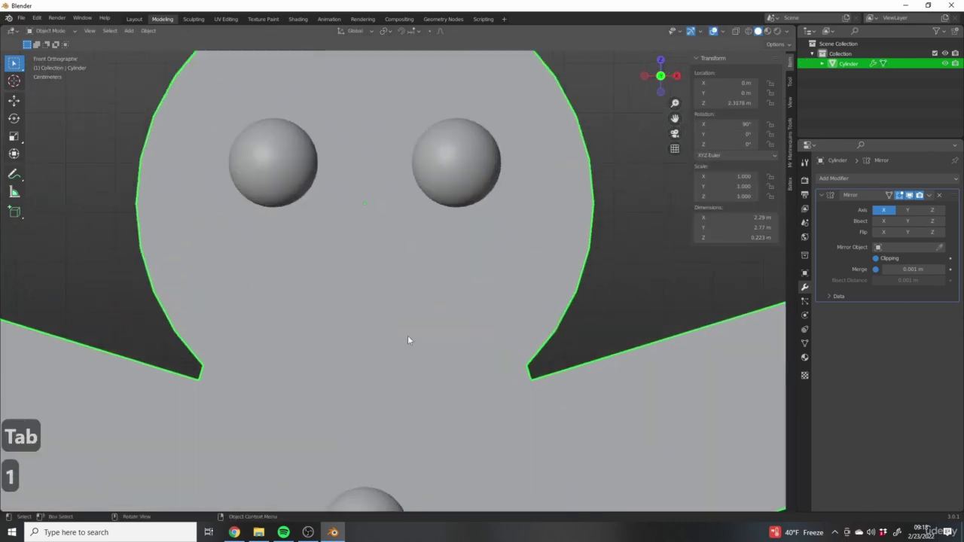
Examine the gingerbread man's eyes and two centre buttons in Object Mode, from an angle and in front view
{"action": "scroll", "coordinate": [409, 338], "scroll_direction": "down", "scroll_amount": 4}
{"action": "scroll", "coordinate": [428, 259], "scroll_direction": "up", "scroll_amount": 1}
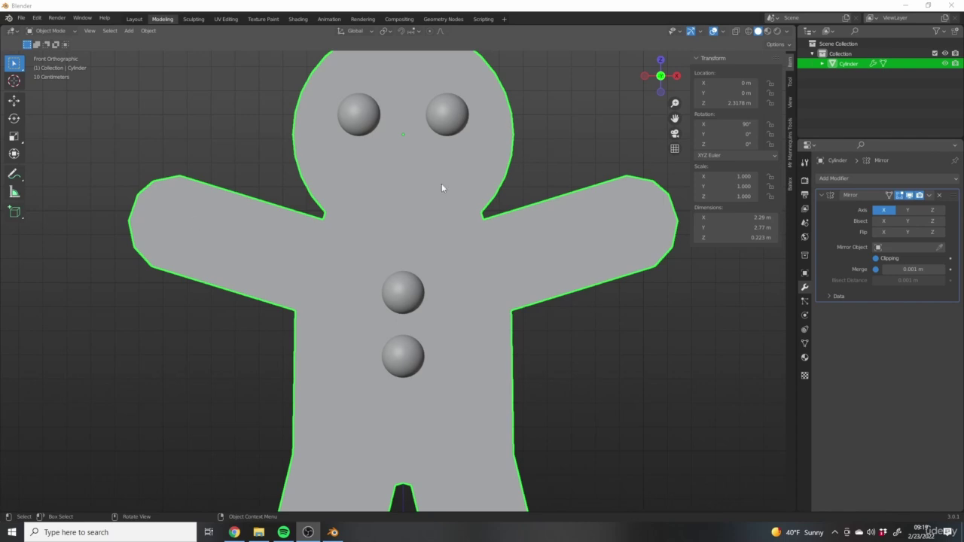
{"action": "middle_click_drag", "start_coordinate": [441, 188], "coordinate": [426, 201]}
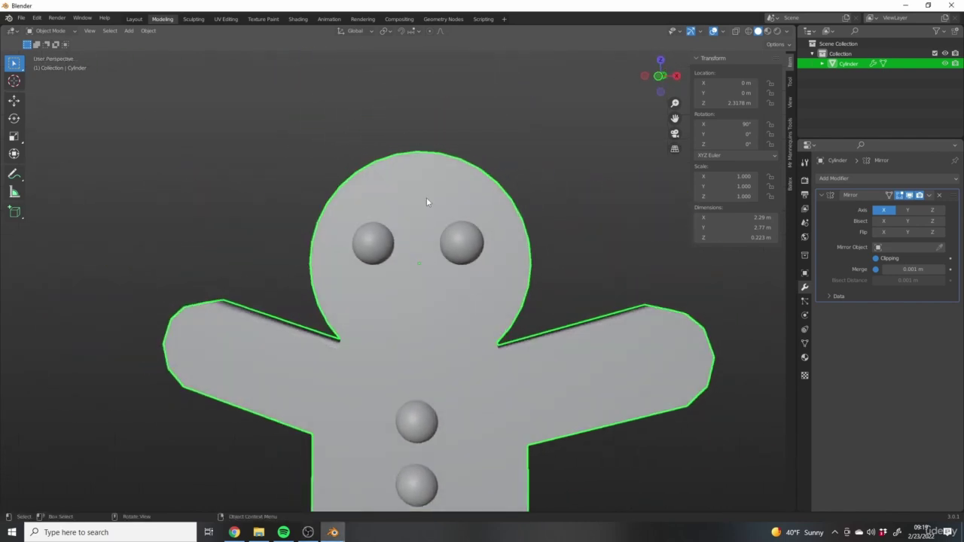
{"action": "scroll", "coordinate": [412, 337], "scroll_direction": "down", "scroll_amount": 3}
{"action": "key", "text": "KP_1"}
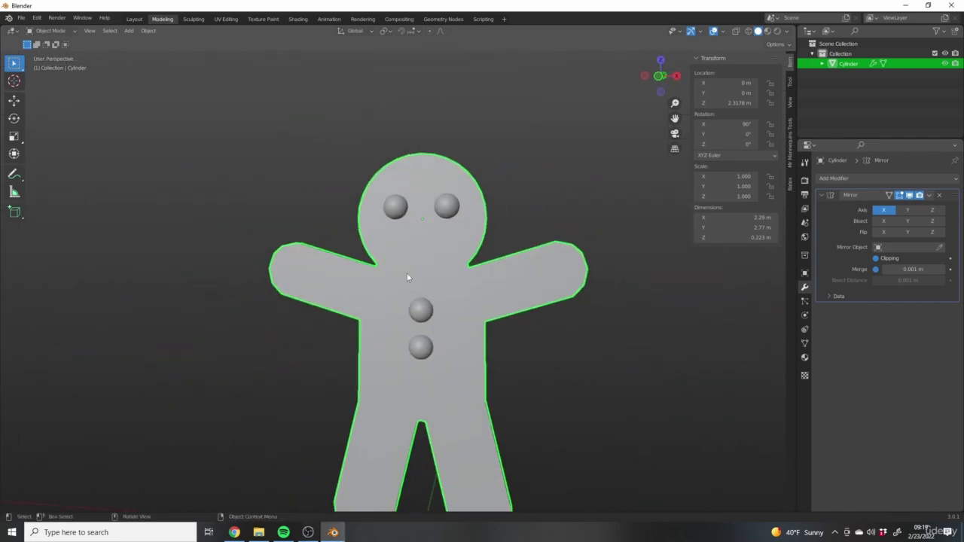
{"action": "scroll", "coordinate": [413, 303], "scroll_direction": "up", "scroll_amount": 2}
{"action": "mouse_move", "coordinate": [429, 228]}
{"action": "middle_mouse_down", "text": "shift"}
{"action": "mouse_move", "coordinate": [437, 230]}
{"action": "mouse_move", "coordinate": [427, 217]}
{"action": "middle_mouse_up", "text": "shift"}
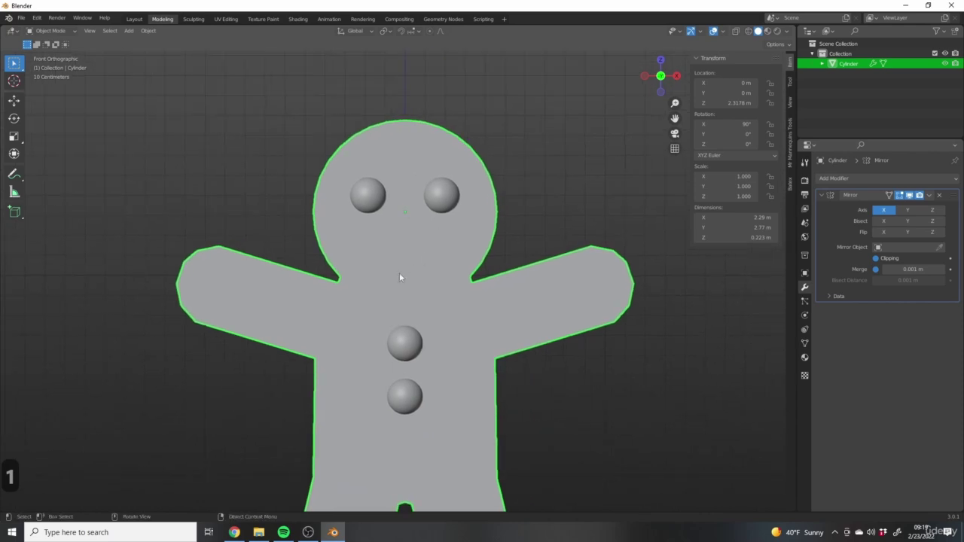
{"action": "scroll", "coordinate": [431, 345], "scroll_direction": "up", "scroll_amount": 2}
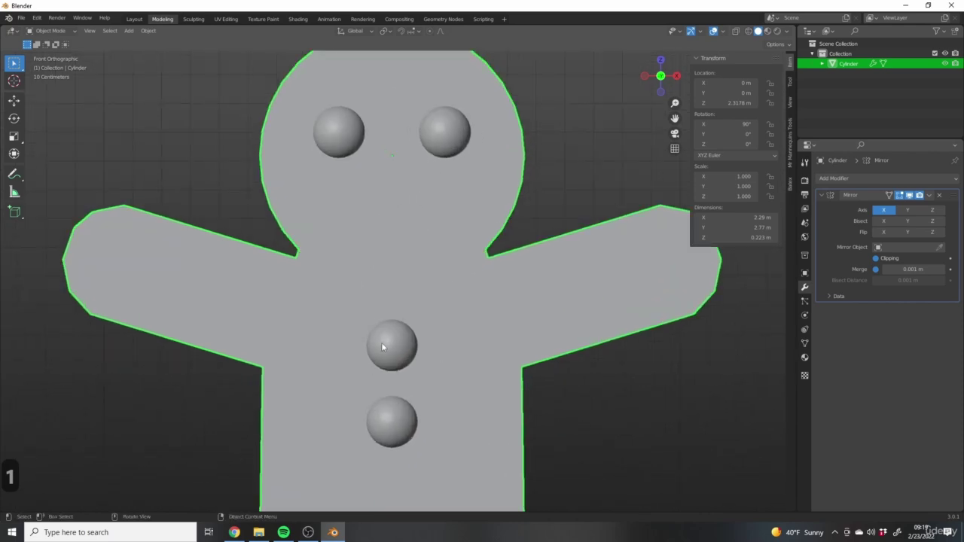
Check the mirrored half of the mesh briefly in Edit Mode, and examine the whole figure from head to feet in Object Mode
{"action": "key", "text": "Tab"}
{"action": "scroll", "coordinate": [482, 265], "scroll_direction": "down", "scroll_amount": 4}
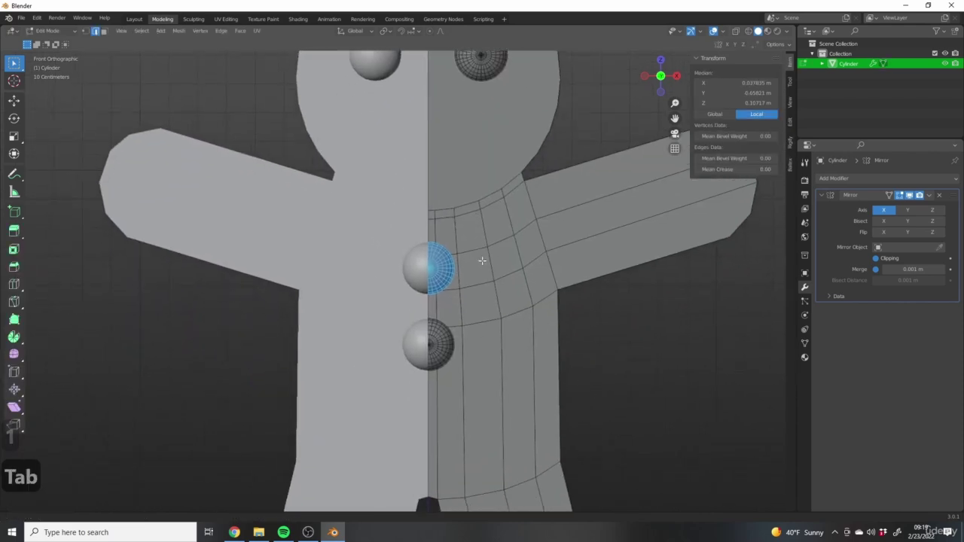
{"action": "key", "text": "Tab"}
{"action": "middle_click_drag", "start_coordinate": [492, 279], "coordinate": [493, 326], "text": "shift"}
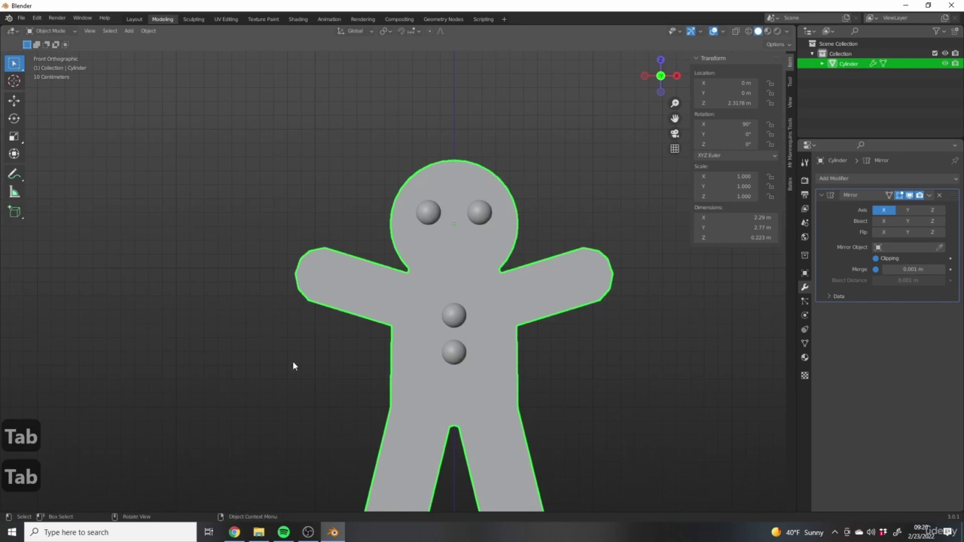
{"action": "middle_click_drag", "start_coordinate": [532, 284], "coordinate": [532, 336], "text": "shift"}
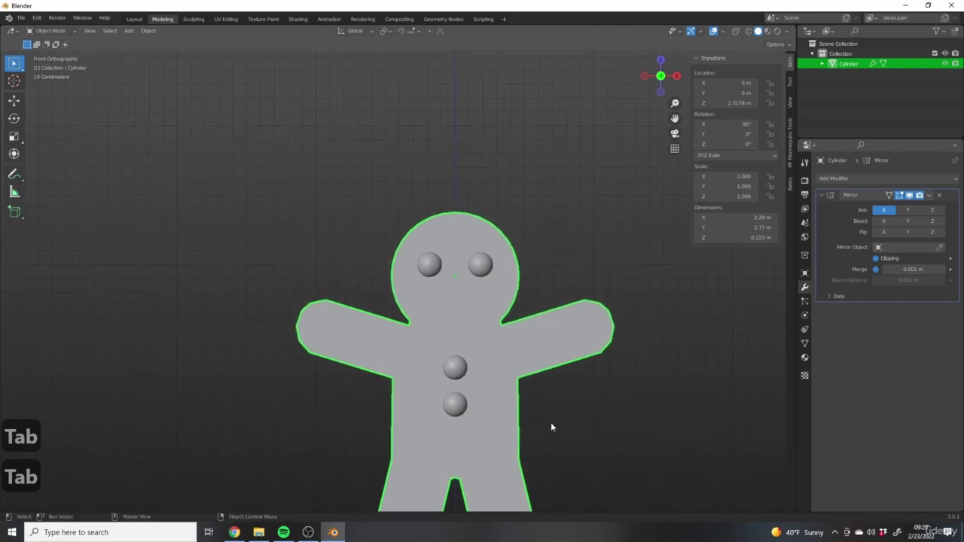
{"action": "middle_click_drag", "start_coordinate": [503, 389], "coordinate": [471, 379], "text": "shift"}
{"action": "middle_click_drag", "start_coordinate": [460, 343], "coordinate": [461, 190], "text": "shift"}
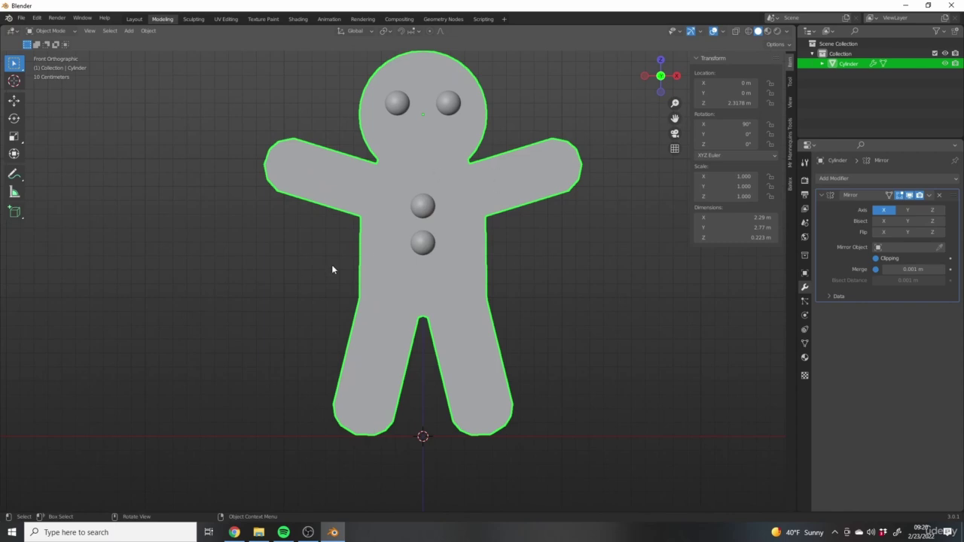
{"action": "scroll", "coordinate": [462, 265], "scroll_direction": "down", "scroll_amount": 2}
{"action": "middle_click_drag", "start_coordinate": [526, 226], "coordinate": [546, 292], "text": "shift"}
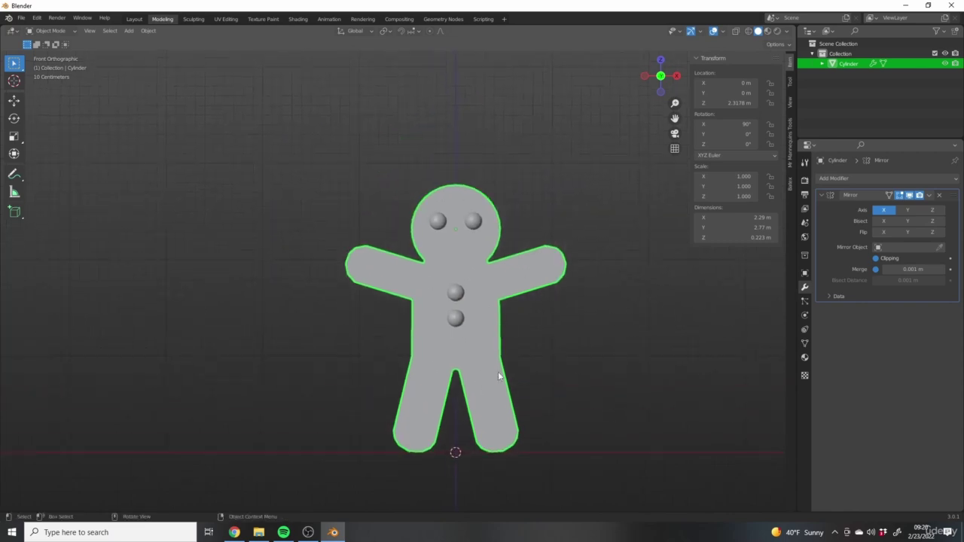
{"action": "scroll", "coordinate": [489, 230], "scroll_direction": "up", "scroll_amount": 7}
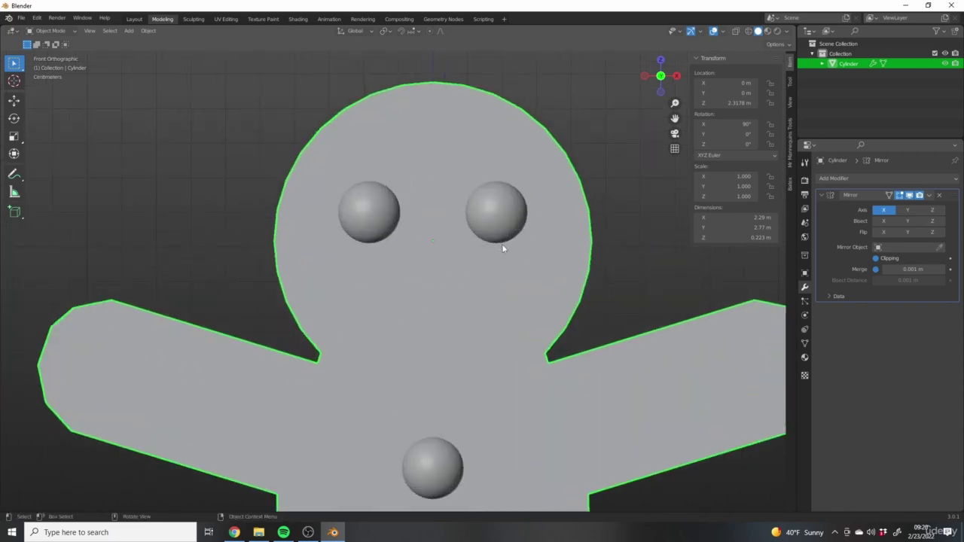
{"action": "scroll", "coordinate": [504, 248], "scroll_direction": "down", "scroll_amount": 6}
{"action": "middle_click_drag", "start_coordinate": [484, 268], "coordinate": [450, 224], "text": "shift"}
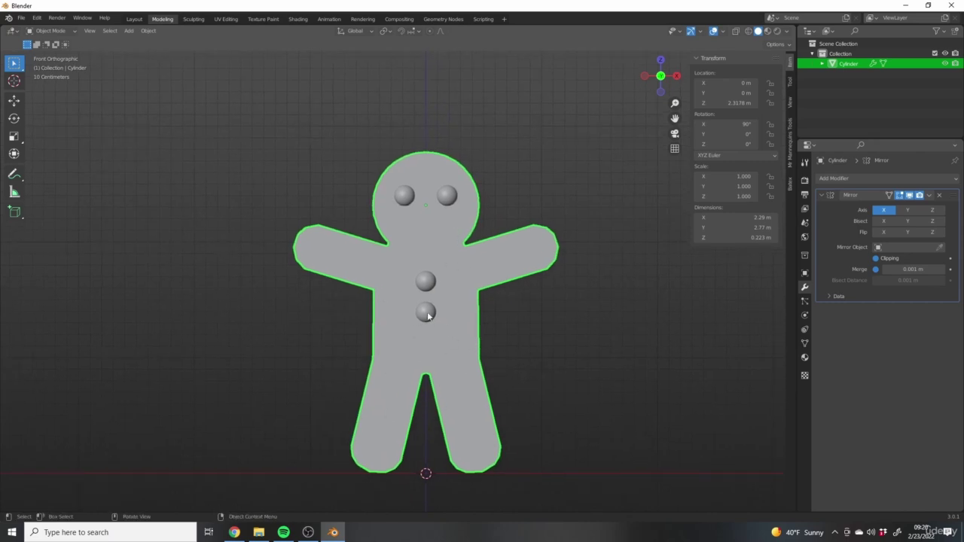
Add a UV sphere at the world origin as a separate object and rotate it 90° about X
{"action": "key", "text": "shift+a"}
{"action": "mouse_move", "coordinate": [461, 299]}
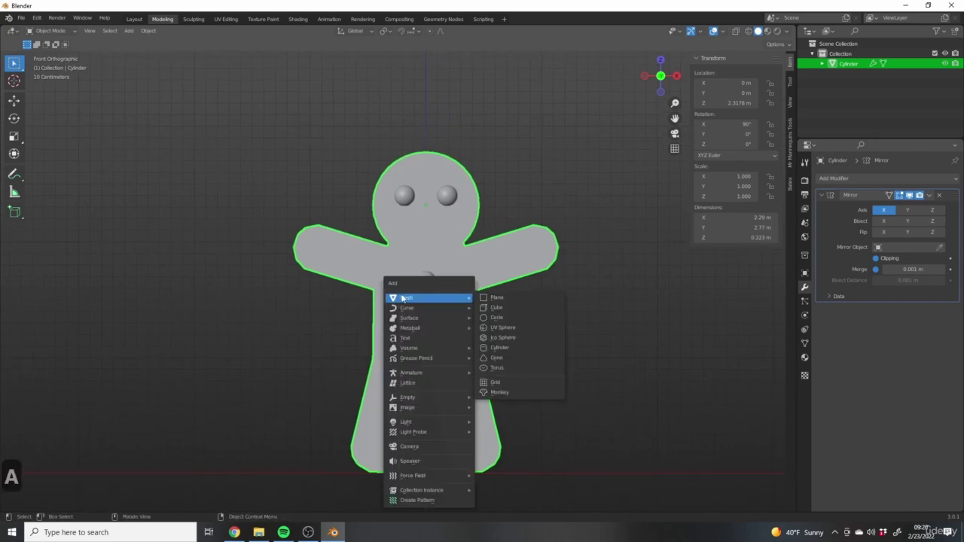
{"action": "left_click", "coordinate": [501, 327]}
{"action": "scroll", "coordinate": [527, 392], "scroll_direction": "down", "scroll_amount": 3}
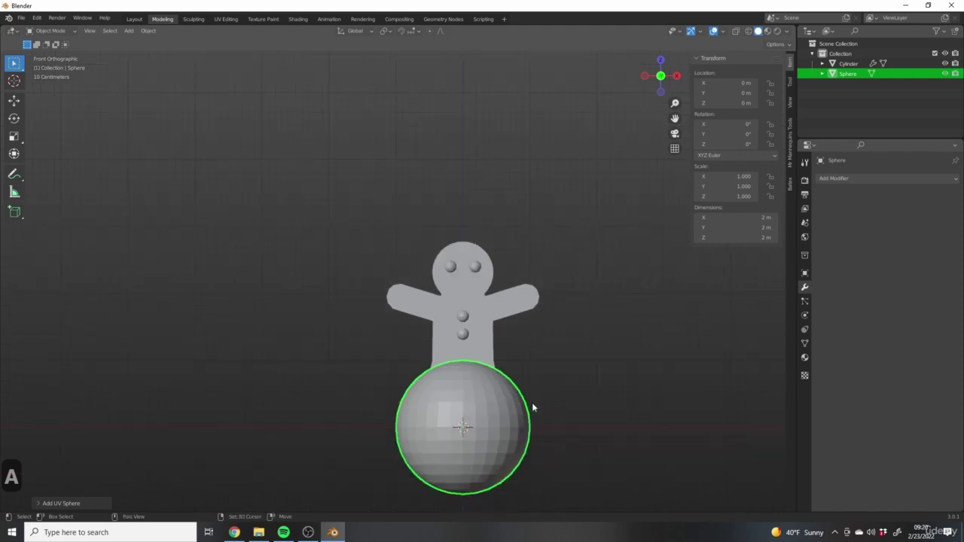
{"action": "middle_click_drag", "start_coordinate": [532, 407], "coordinate": [495, 300], "text": "shift"}
{"action": "key", "text": "r"}
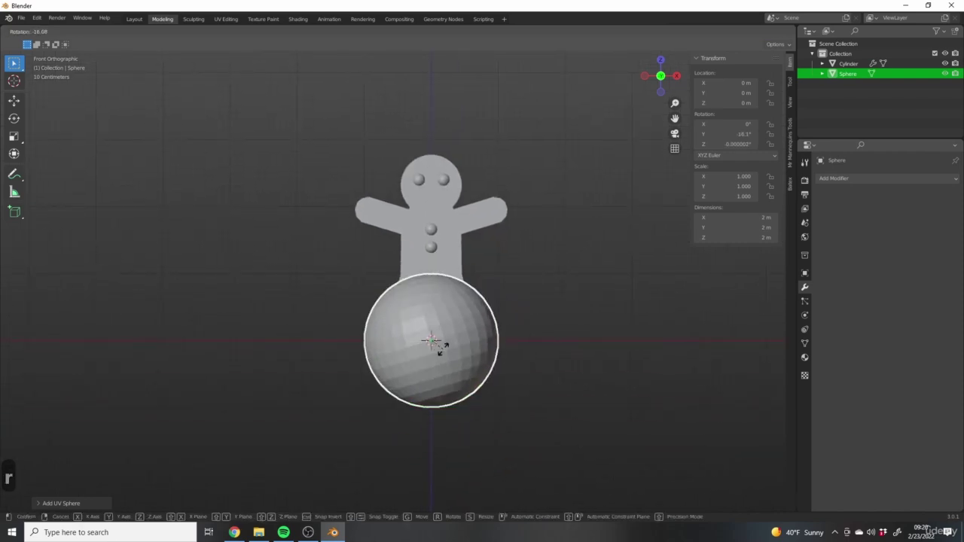
{"action": "type", "text": "x90"}
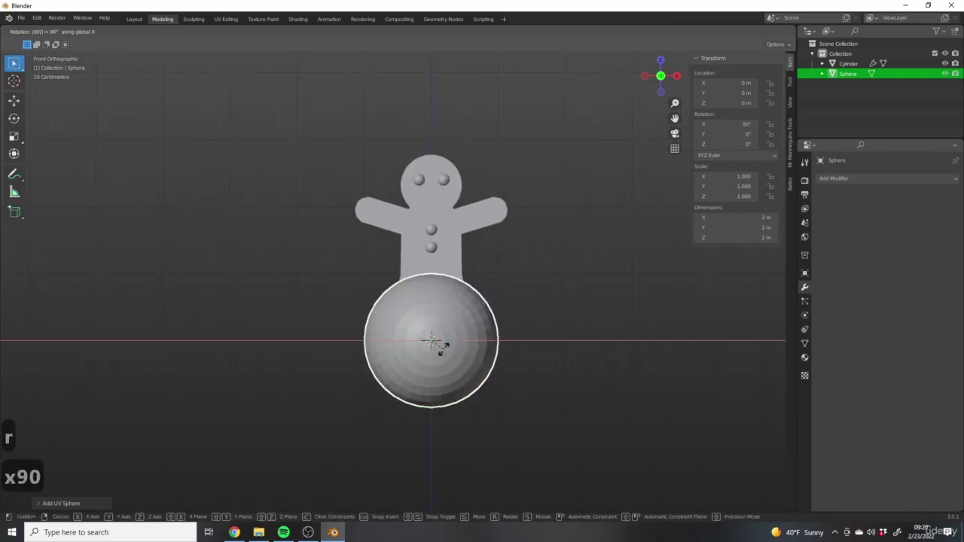
{"action": "left_click", "coordinate": [443, 348]}
{"action": "middle_click_drag", "start_coordinate": [475, 319], "coordinate": [466, 314], "text": "shift"}
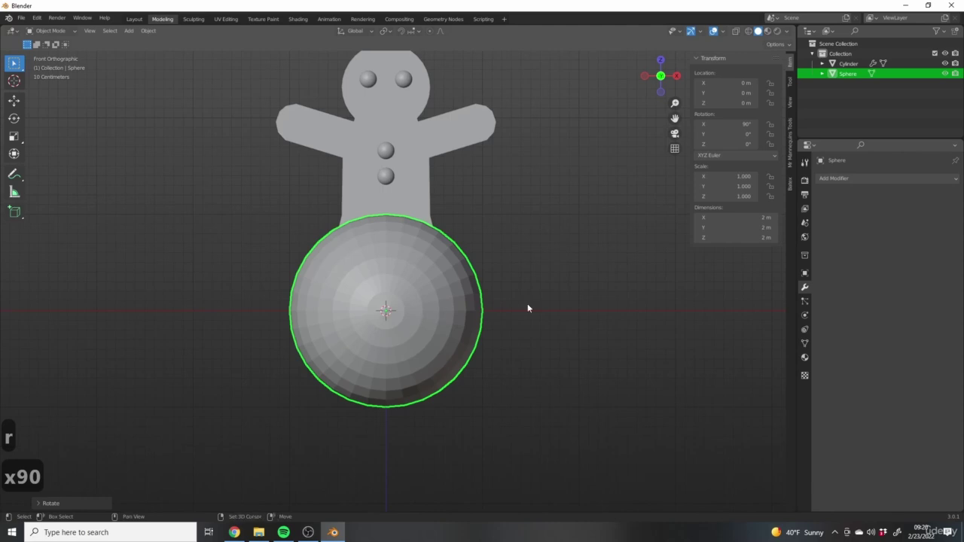
In wireframe right view, edit the new sphere and delete the vertices of its rear half (positive Y side)
{"action": "middle_click_drag", "start_coordinate": [566, 306], "coordinate": [352, 89]}
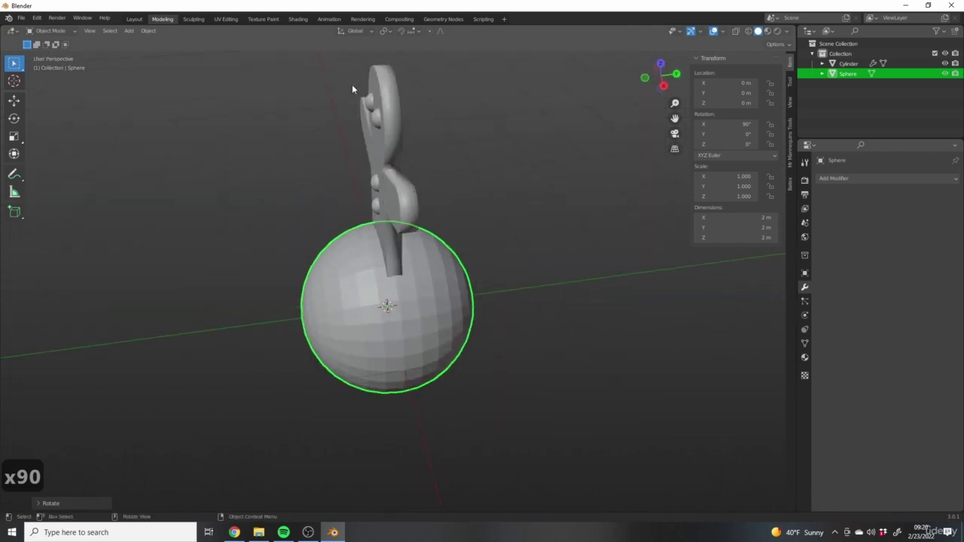
{"action": "key", "text": "3"}
{"action": "key", "text": "z"}
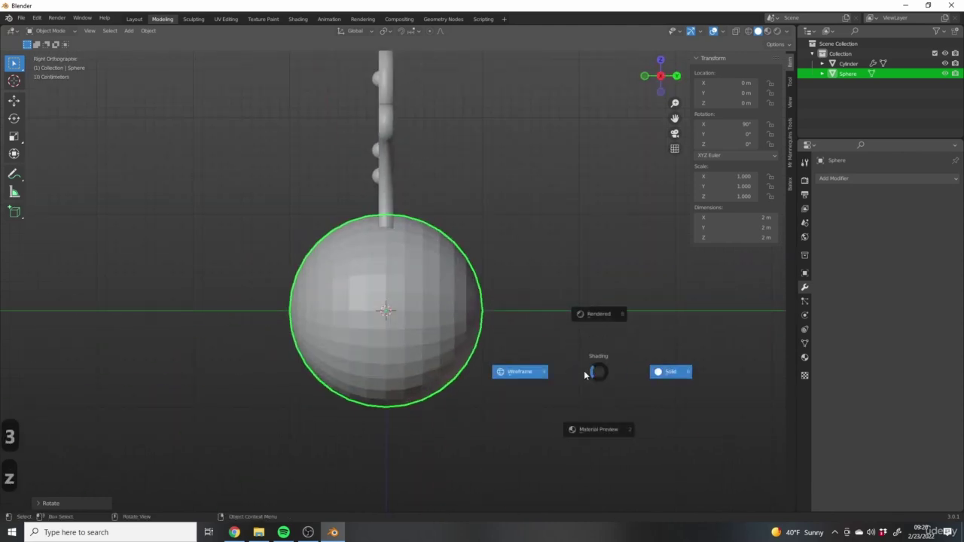
{"action": "left_click", "coordinate": [513, 379]}
{"action": "key", "text": "Tab"}
{"action": "left_click_drag", "start_coordinate": [616, 484], "coordinate": [391, 201]}
{"action": "key", "text": "c"}
{"action": "right_click", "coordinate": [617, 358]}
{"action": "key", "text": "x"}
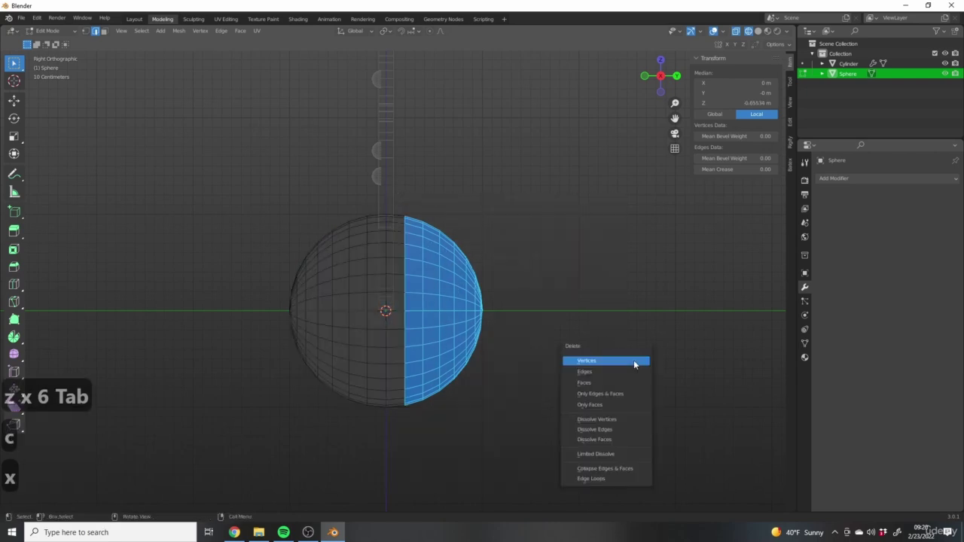
{"action": "left_click", "coordinate": [594, 361]}
In front view, delete all vertices of the half sphere on the negative X side of the centre line, including the strays near the pole
{"action": "middle_click_drag", "start_coordinate": [593, 361], "coordinate": [527, 361]}
{"action": "key", "text": "1"}
{"action": "left_click_drag", "start_coordinate": [268, 170], "coordinate": [419, 476]}
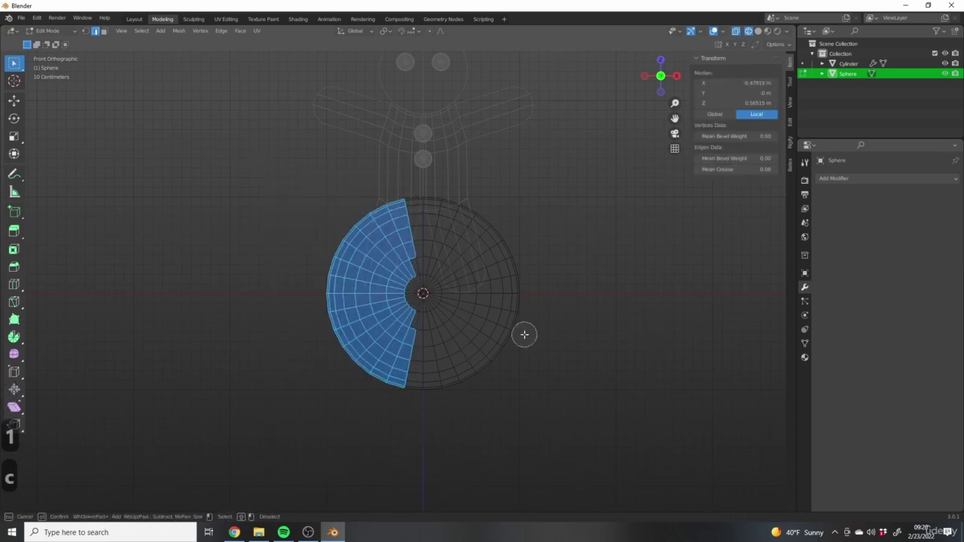
{"action": "key", "text": "x"}
{"action": "left_click", "coordinate": [621, 365]}
{"action": "scroll", "coordinate": [417, 255], "scroll_direction": "up", "scroll_amount": 5}
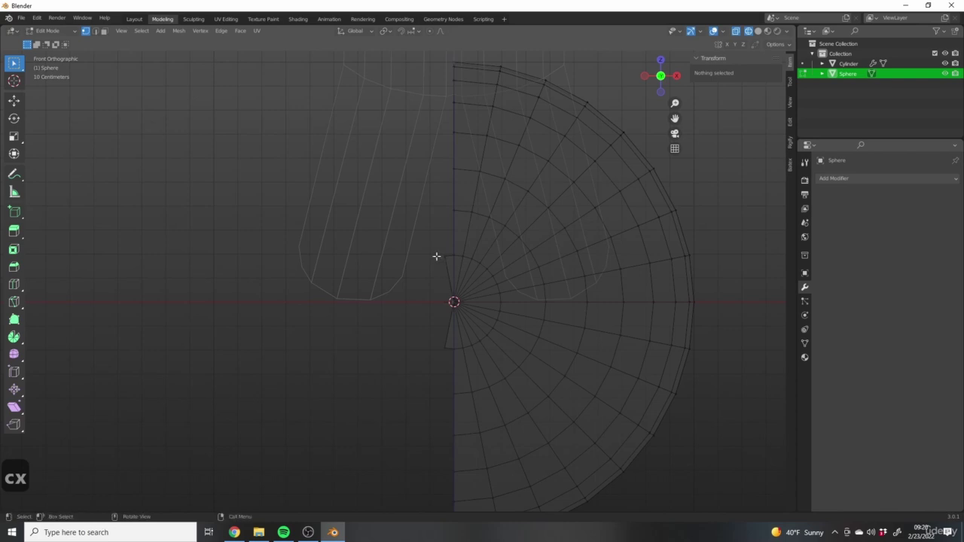
{"action": "left_click_drag", "start_coordinate": [431, 234], "coordinate": [454, 384]}
{"action": "key", "text": "x"}
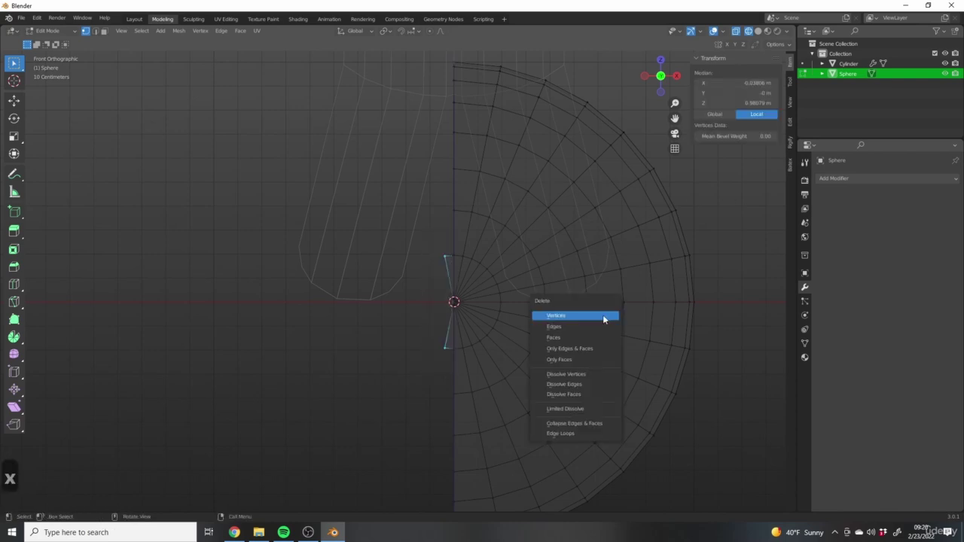
{"action": "left_click", "coordinate": [603, 315]}
Return to Object Mode and add a Mirror modifier on the X axis with Clipping enabled to the cut sphere
{"action": "middle_click_drag", "start_coordinate": [520, 256], "coordinate": [440, 301], "text": "shift"}
{"action": "left_click", "coordinate": [862, 178]}
{"action": "scroll", "coordinate": [527, 280], "scroll_direction": "down", "scroll_amount": 6}
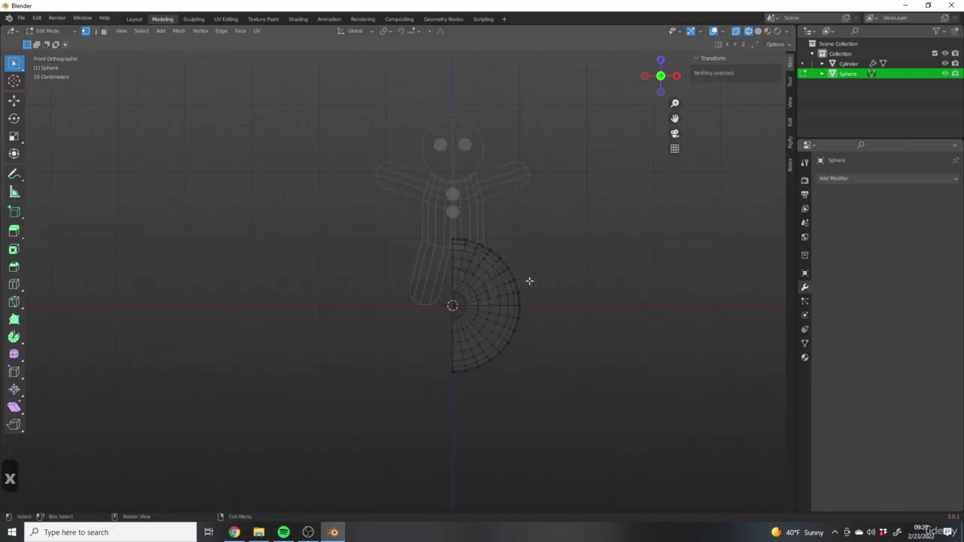
{"action": "key", "text": "Tab"}
{"action": "scroll", "coordinate": [498, 302], "scroll_direction": "up", "scroll_amount": 3}
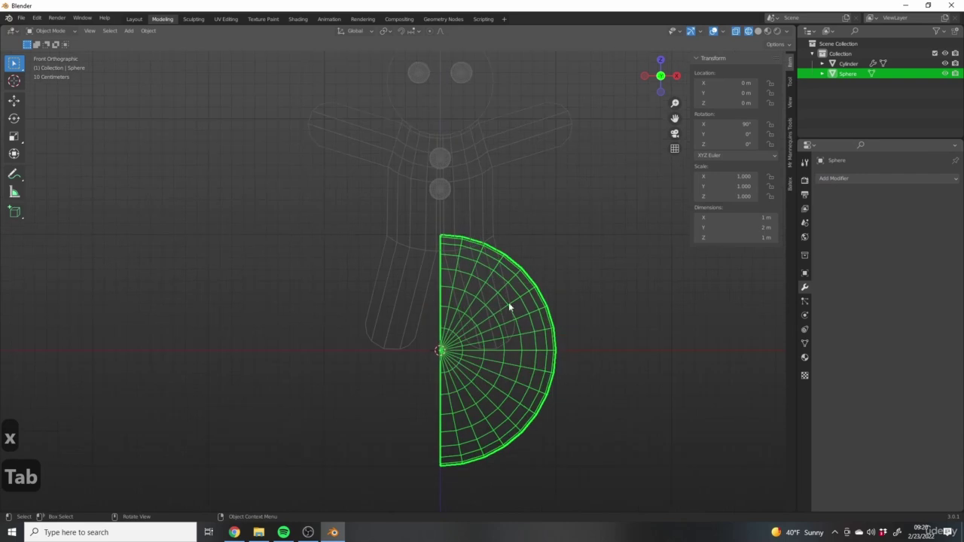
{"action": "left_click", "coordinate": [837, 178]}
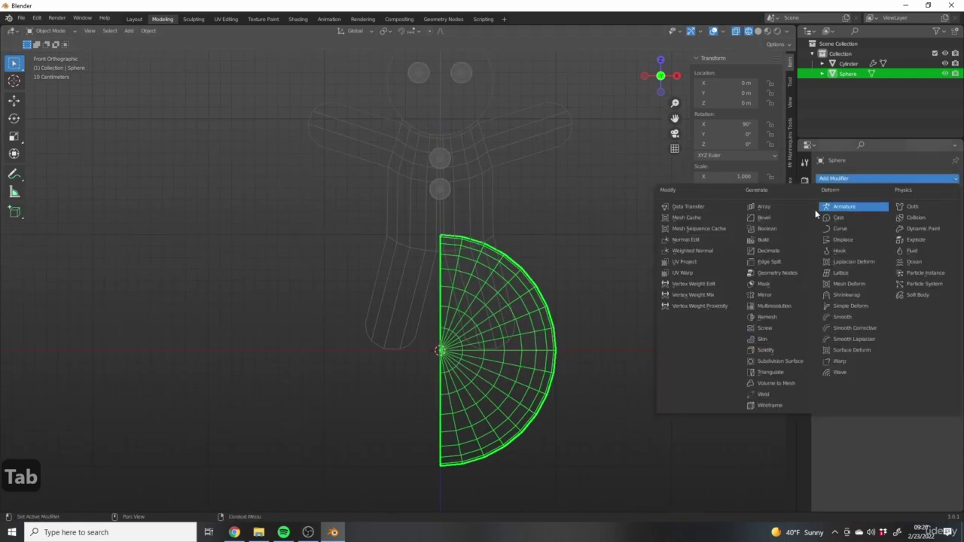
{"action": "left_click", "coordinate": [764, 294]}
{"action": "middle_click_drag", "start_coordinate": [582, 263], "coordinate": [563, 313], "text": "shift"}
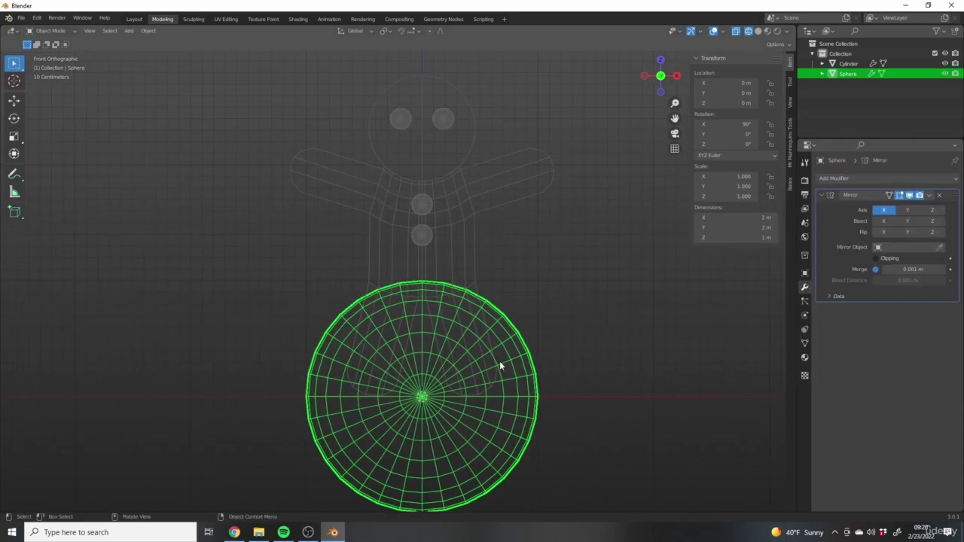
{"action": "left_click", "coordinate": [876, 258]}
Move the mirrored half sphere up along Z to about 2.55 m at the head, and check its depth against the figure
{"action": "key", "text": "g"}
{"action": "key", "text": "z"}
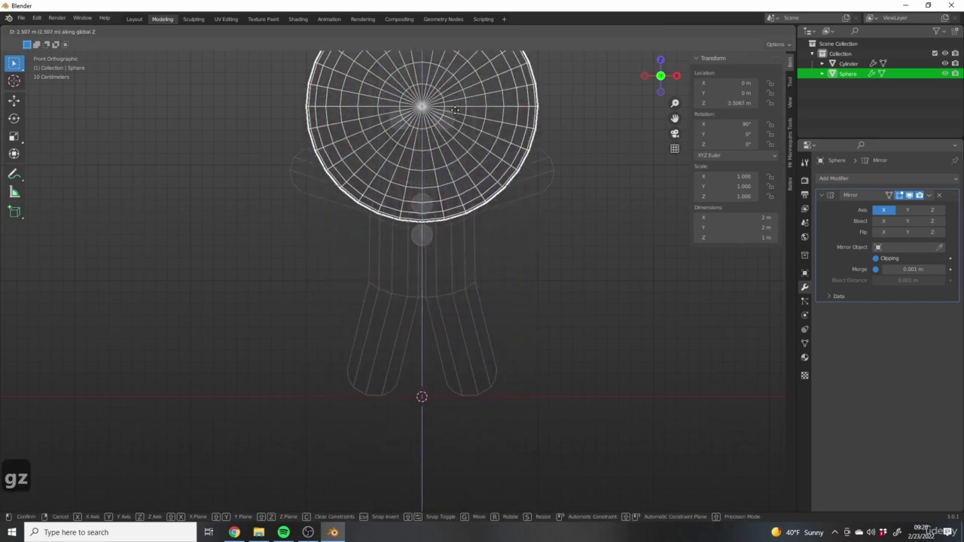
{"action": "left_click", "coordinate": [454, 106]}
{"action": "middle_click_drag", "start_coordinate": [437, 216], "coordinate": [464, 281]}
{"action": "scroll", "coordinate": [464, 281], "scroll_direction": "up", "scroll_amount": 3}
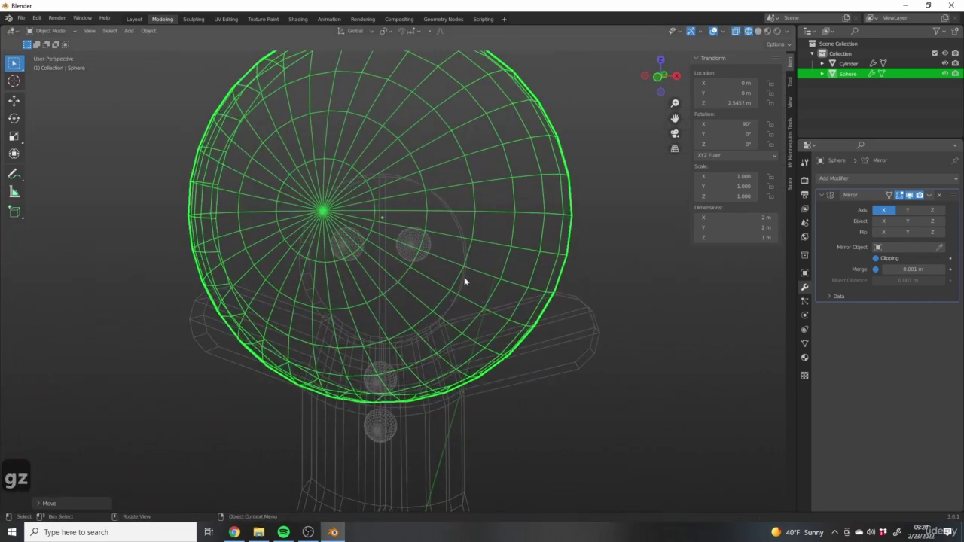
{"action": "middle_click_drag", "start_coordinate": [465, 235], "coordinate": [618, 201]}
{"action": "middle_click_drag", "start_coordinate": [474, 246], "coordinate": [463, 274]}
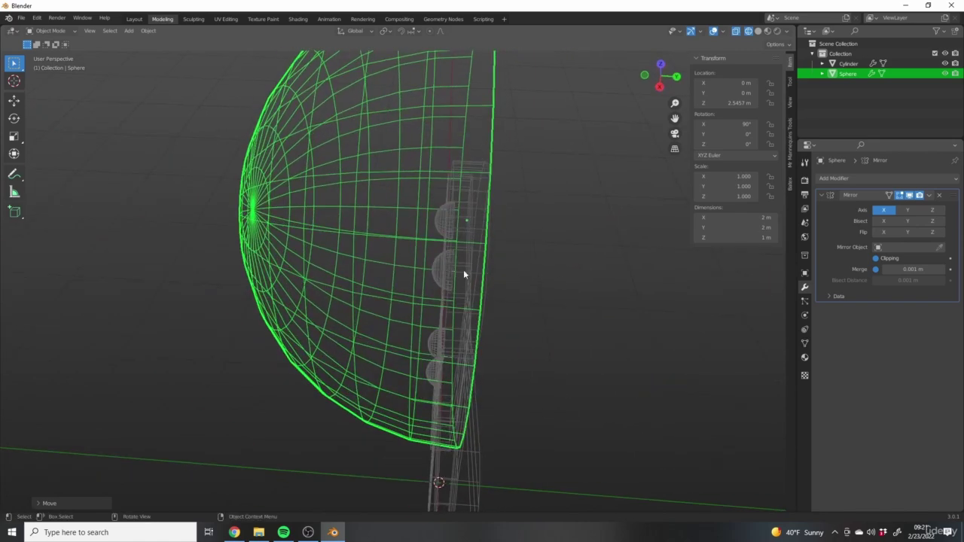
{"action": "middle_click_drag", "start_coordinate": [456, 194], "coordinate": [499, 291]}
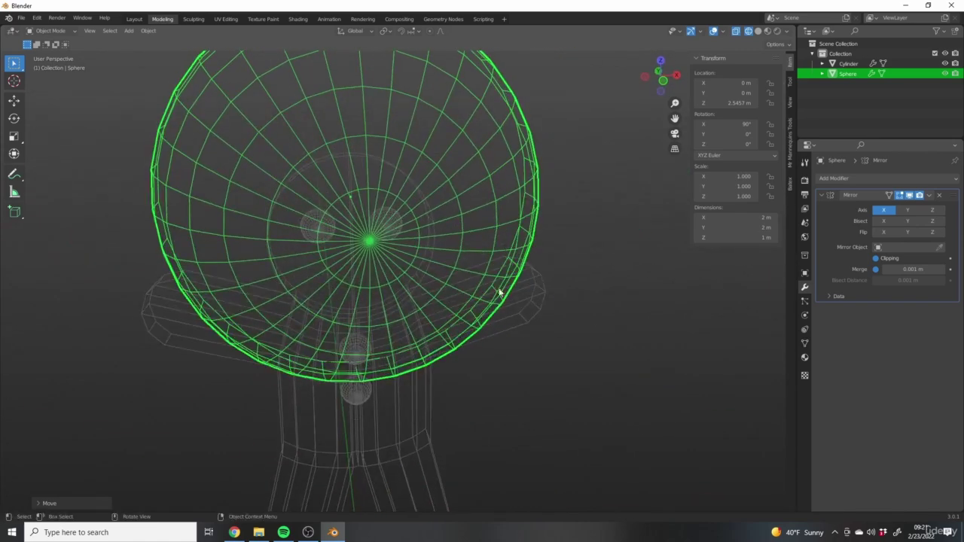
In front view, scale the mirrored half sphere uniformly to 0.075, about 0.15 m across, slightly smaller than the eyes
{"action": "key", "text": "1"}
{"action": "middle_click_drag", "start_coordinate": [419, 334], "coordinate": [520, 315], "text": "shift"}
{"action": "scroll", "coordinate": [643, 353], "scroll_direction": "down", "scroll_amount": 4}
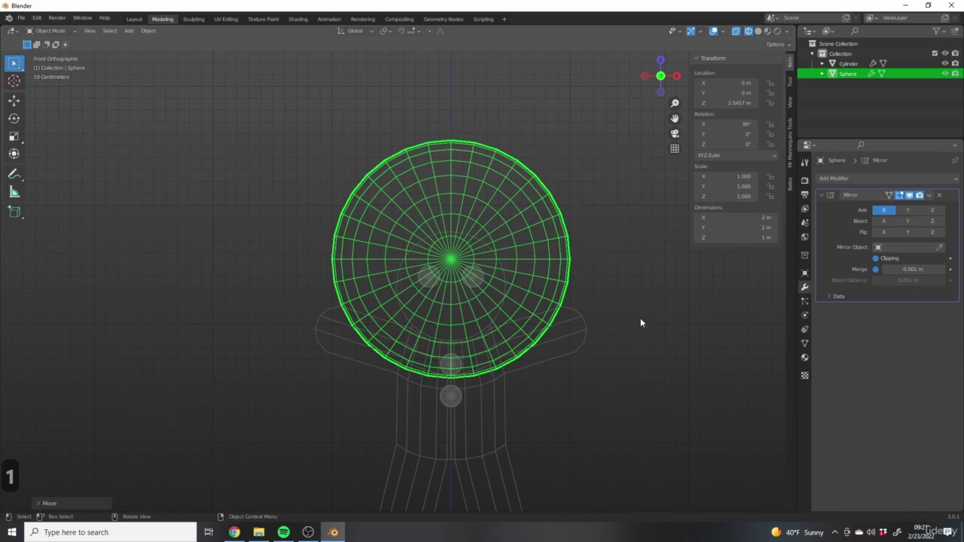
{"action": "key", "text": "s"}
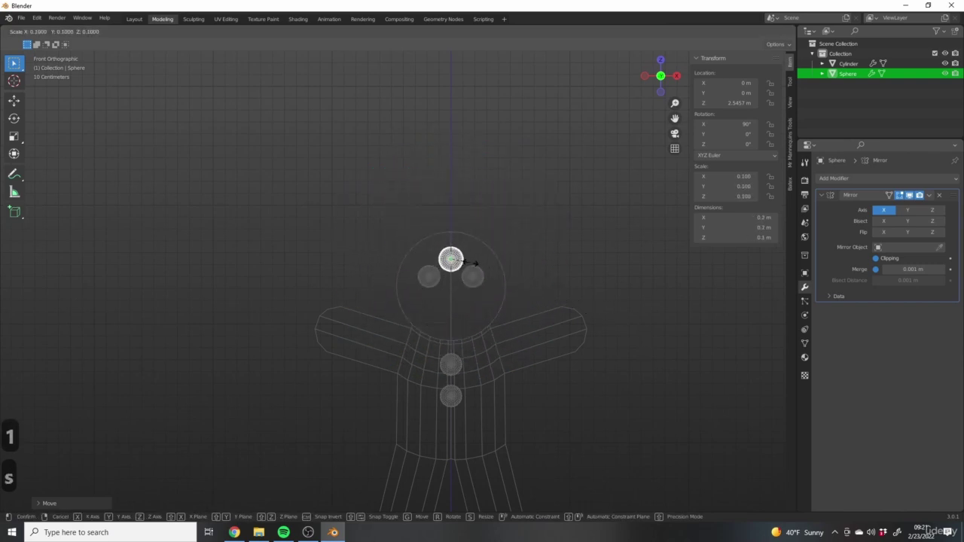
{"action": "left_click", "coordinate": [475, 263]}
{"action": "scroll", "coordinate": [523, 262], "scroll_direction": "up", "scroll_amount": 9}
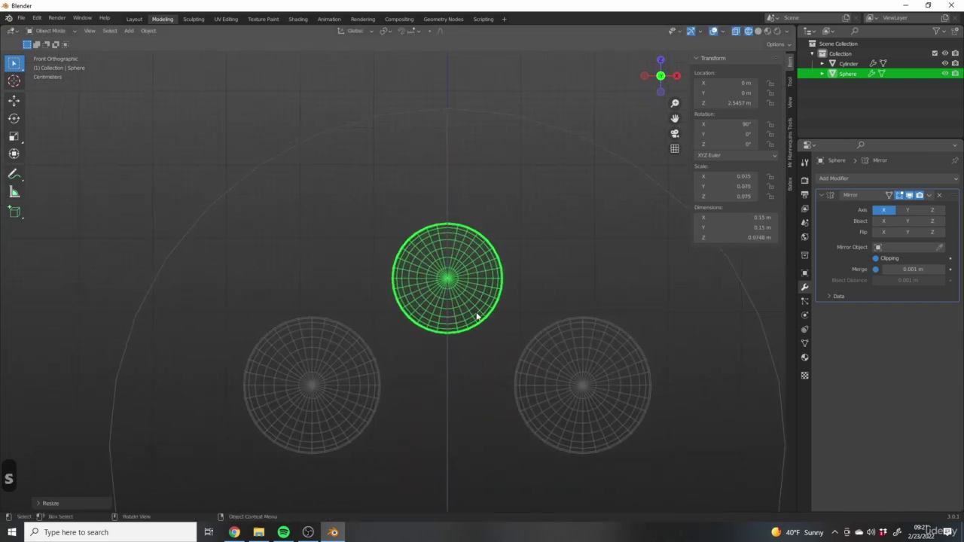
{"action": "middle_click_drag", "start_coordinate": [473, 317], "coordinate": [480, 331], "text": "shift"}
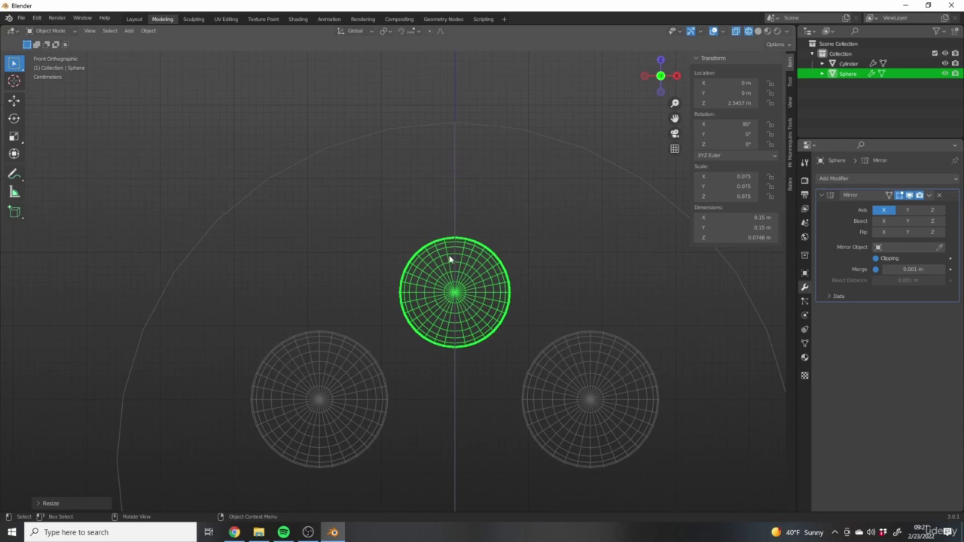
In Edit Mode, move all the half sphere's vertices along X so the mirrored pair stretches into a capsule about 0.465 m wide
{"action": "key", "text": "Tab"}
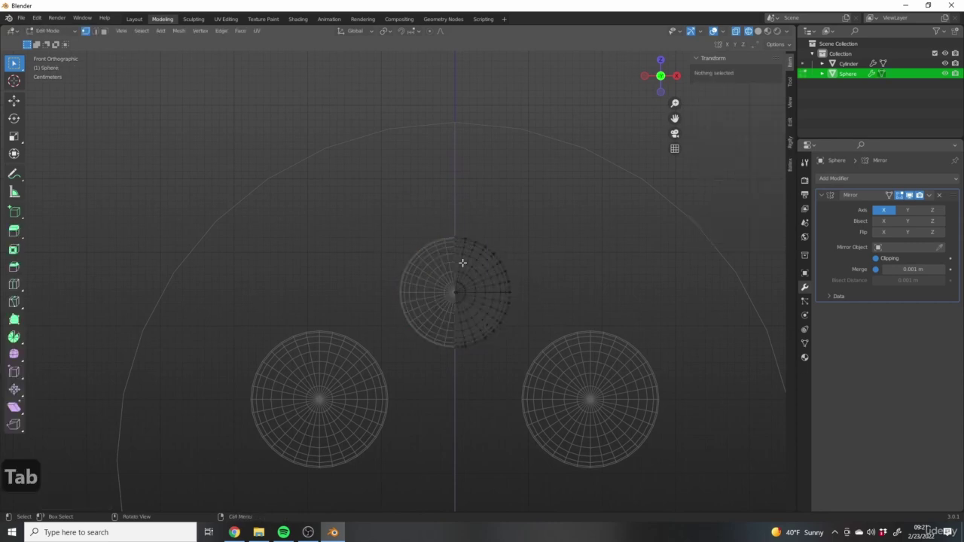
{"action": "middle_click_drag", "start_coordinate": [484, 353], "coordinate": [494, 372], "text": "shift"}
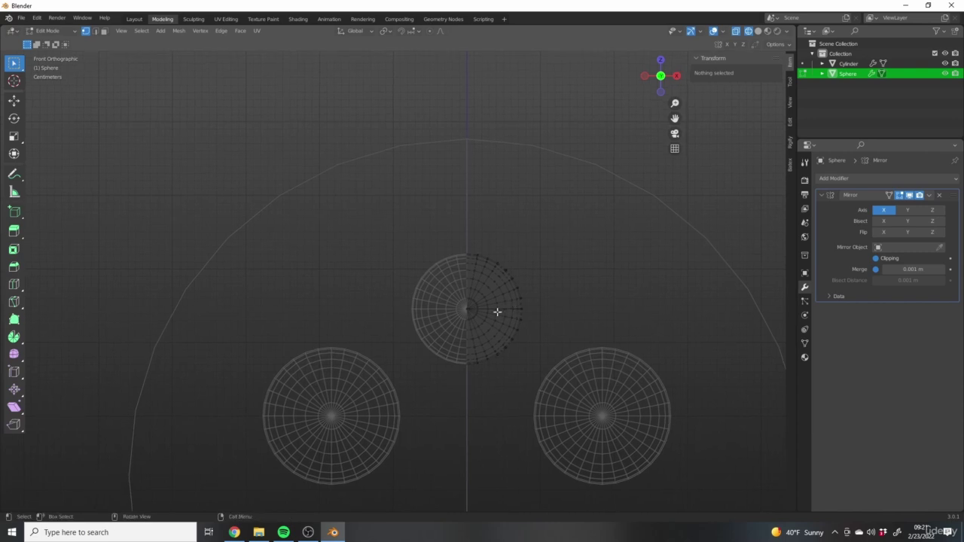
{"action": "key", "text": "a"}
{"action": "key", "text": "g"}
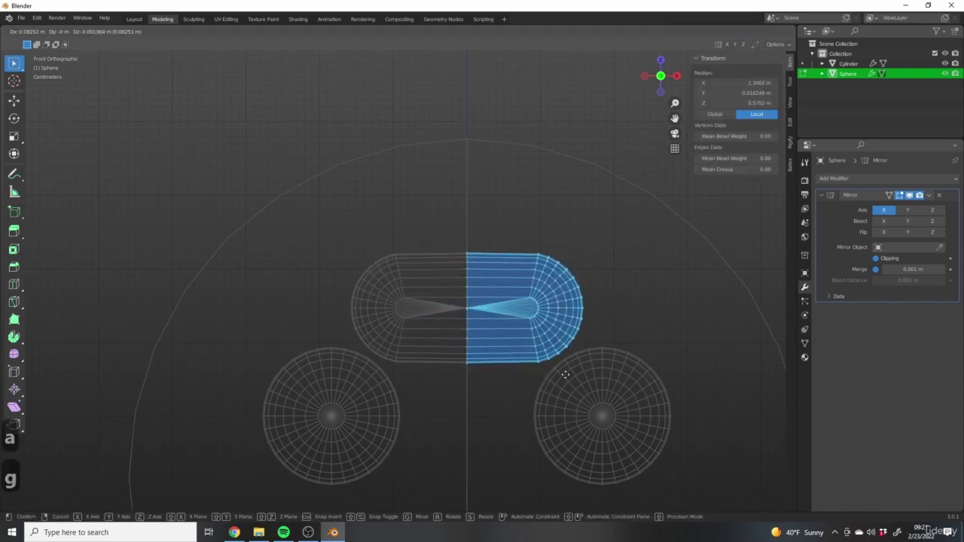
{"action": "key", "text": "x"}
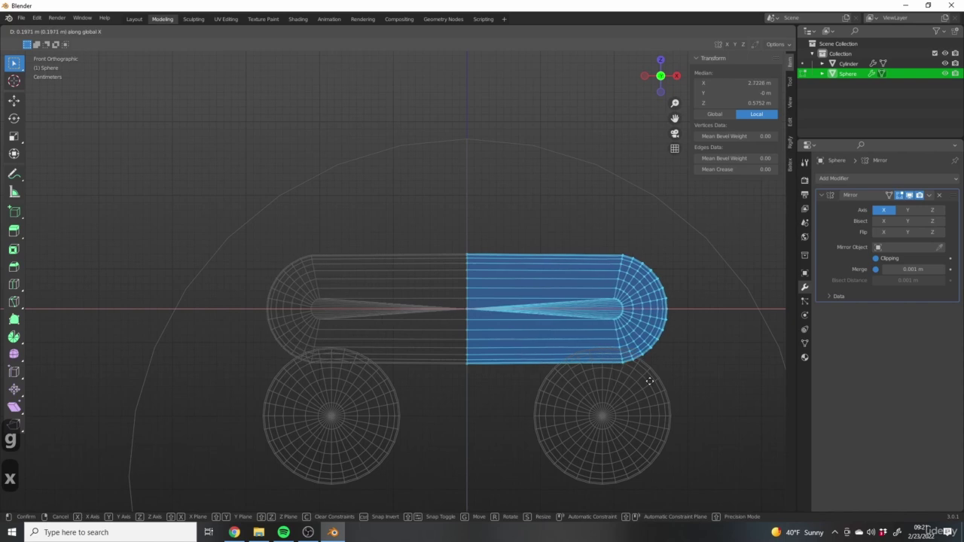
{"action": "left_click", "coordinate": [620, 373]}
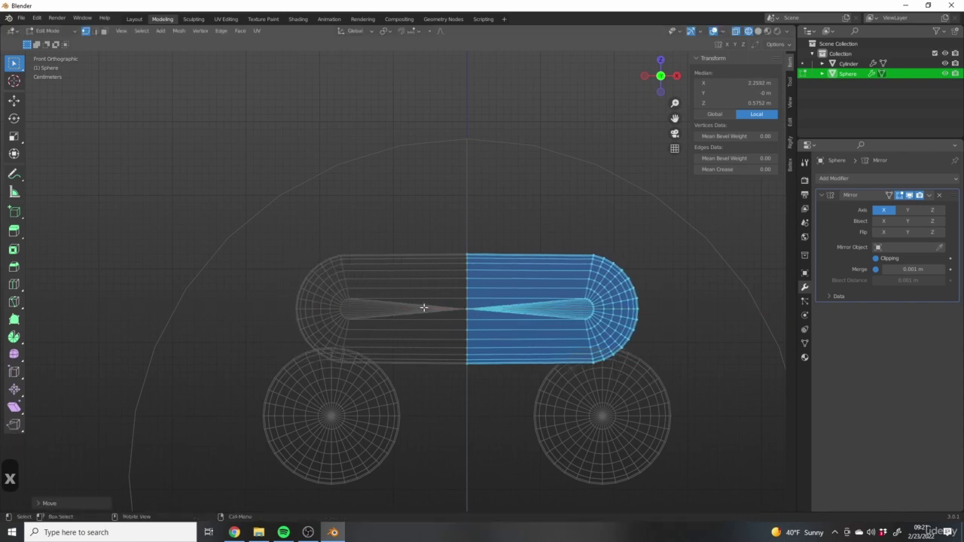
{"action": "scroll", "coordinate": [447, 323], "scroll_direction": "down", "scroll_amount": 4}
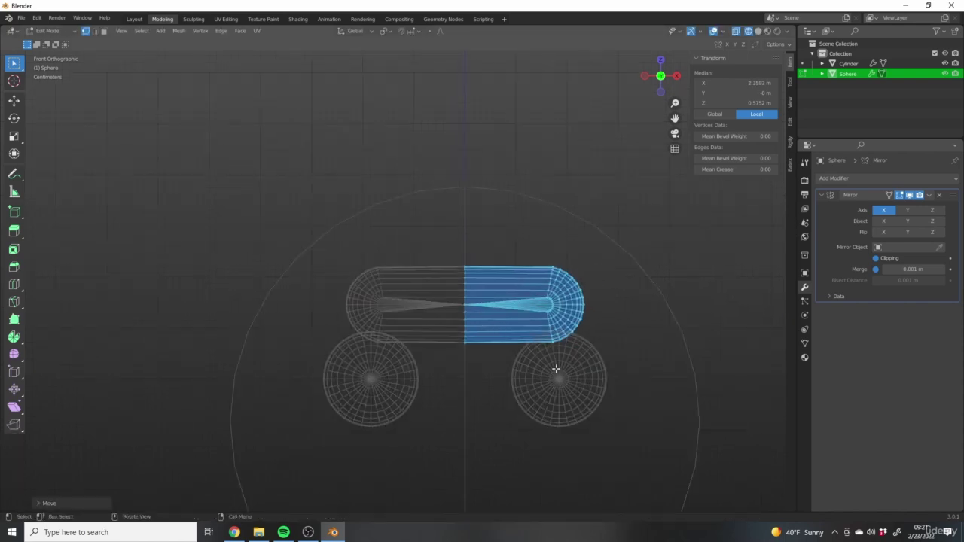
{"action": "scroll", "coordinate": [482, 330], "scroll_direction": "up", "scroll_amount": 4}
Try raising the capsule's centre-line vertices along Z by about 0.017 m, and undo the move
{"action": "left_click_drag", "start_coordinate": [456, 270], "coordinate": [503, 441]}
{"action": "middle_click_drag", "start_coordinate": [512, 422], "coordinate": [462, 372], "text": "shift"}
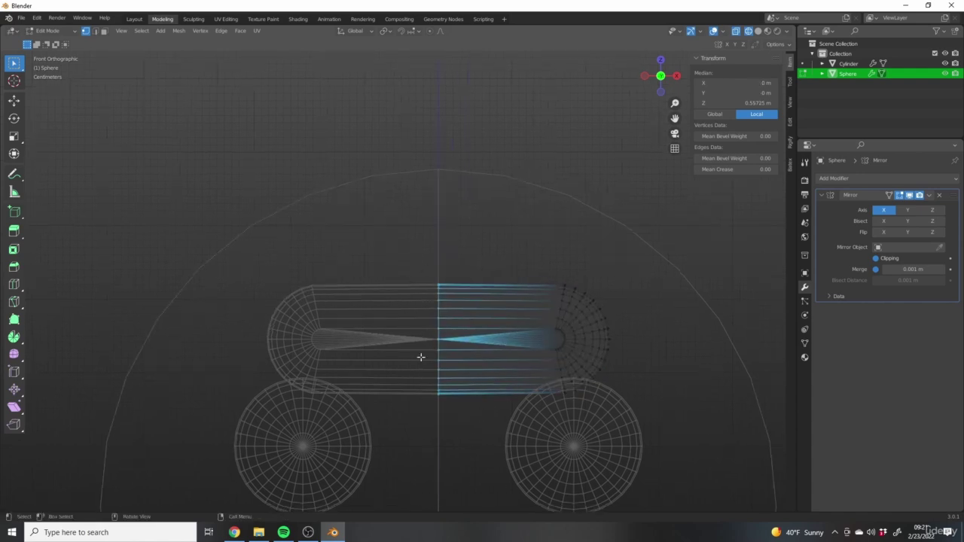
{"action": "key", "text": "g"}
{"action": "key", "text": "z"}
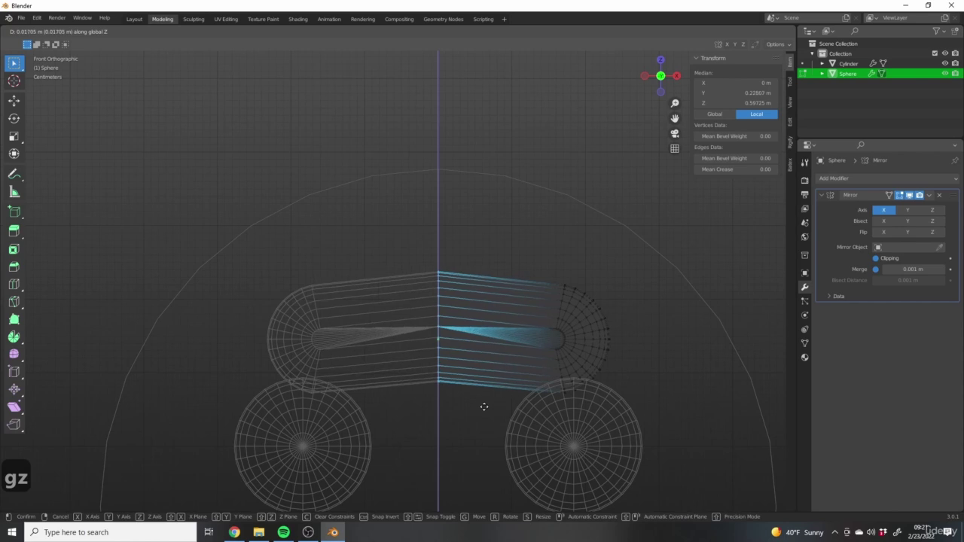
{"action": "left_click", "coordinate": [482, 404]}
{"action": "scroll", "coordinate": [433, 358], "scroll_direction": "up", "scroll_amount": 3}
{"action": "middle_click_drag", "start_coordinate": [433, 358], "coordinate": [327, 323], "text": "shift"}
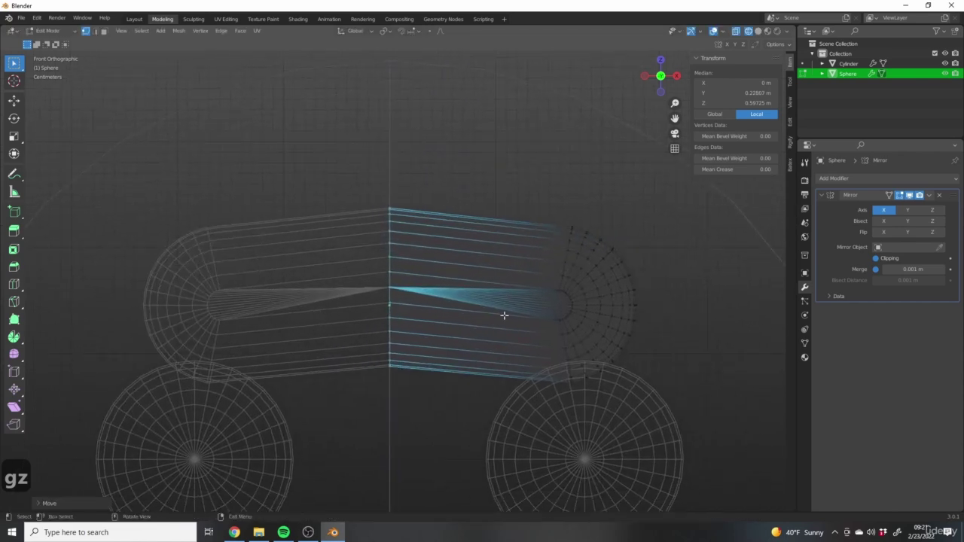
{"action": "key", "text": "ctrl+z"}
Switch to edge selection and try a loop cut across the capsule's straight section
{"action": "left_click", "coordinate": [96, 32]}
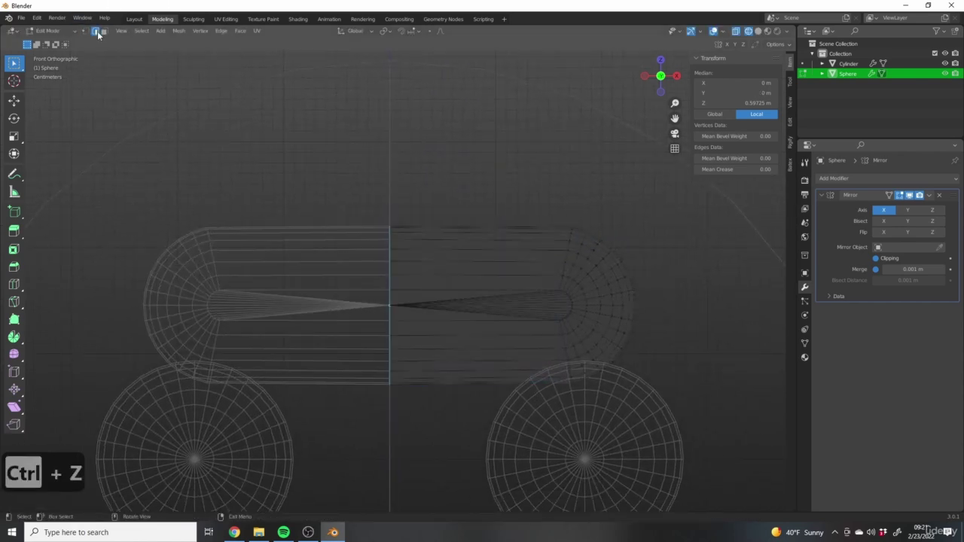
{"action": "scroll", "coordinate": [464, 319], "scroll_direction": "up", "scroll_amount": 5}
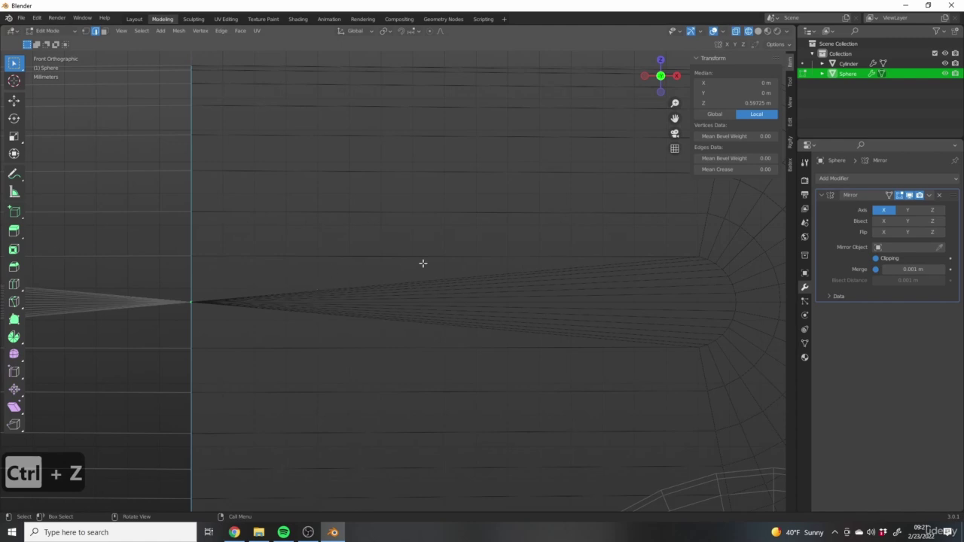
{"action": "scroll", "coordinate": [442, 206], "scroll_direction": "down", "scroll_amount": 5}
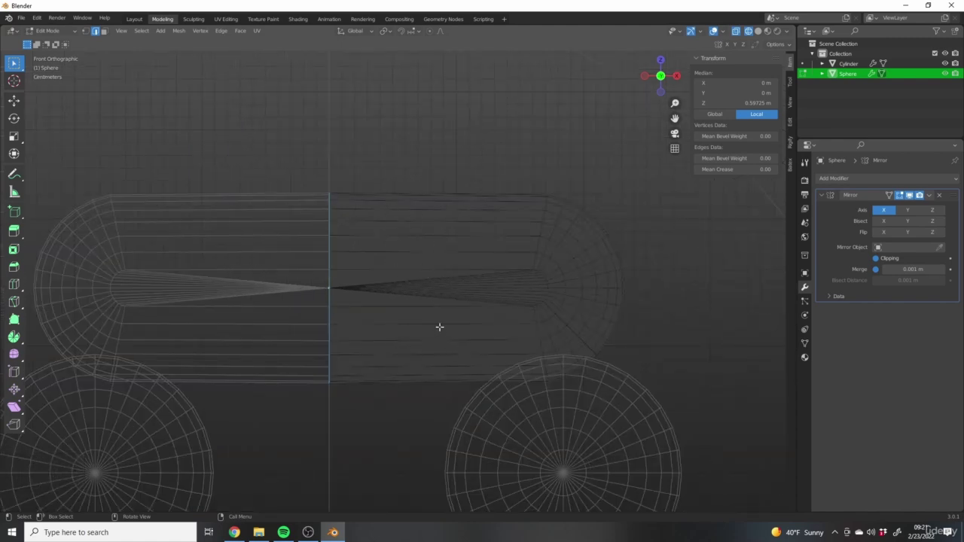
{"action": "key", "text": "ctrl+r"}
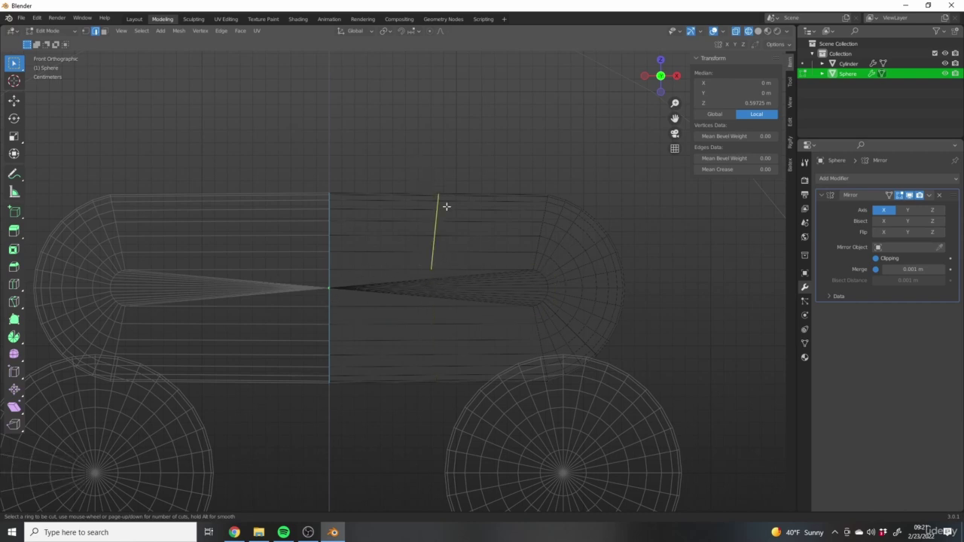
{"action": "key", "text": "Escape"}
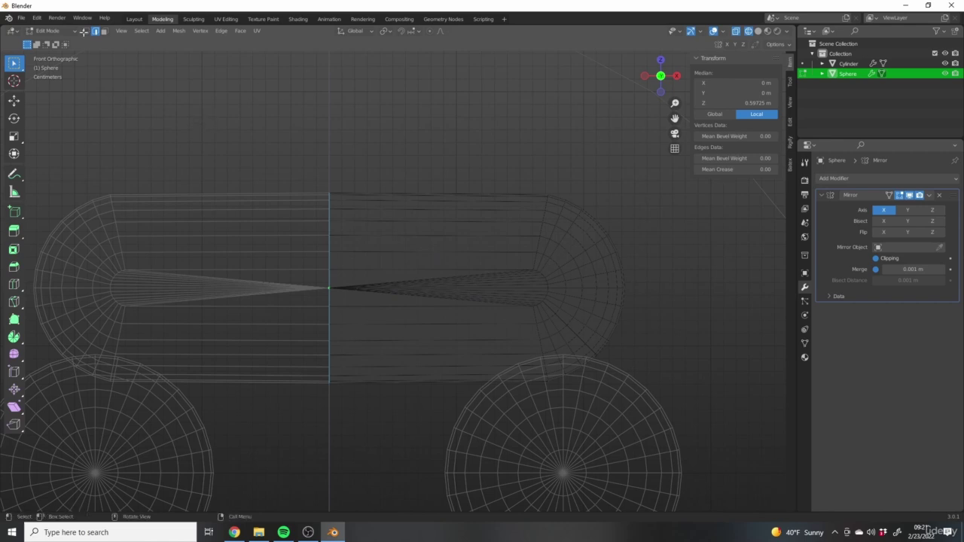
Try dissolving the fan of edges converging at the capsule's centre line, inspect the shape at an angle, and undo the dissolve
{"action": "scroll", "coordinate": [394, 301], "scroll_direction": "up", "scroll_amount": 4}
{"action": "left_click_drag", "start_coordinate": [354, 293], "coordinate": [385, 327]}
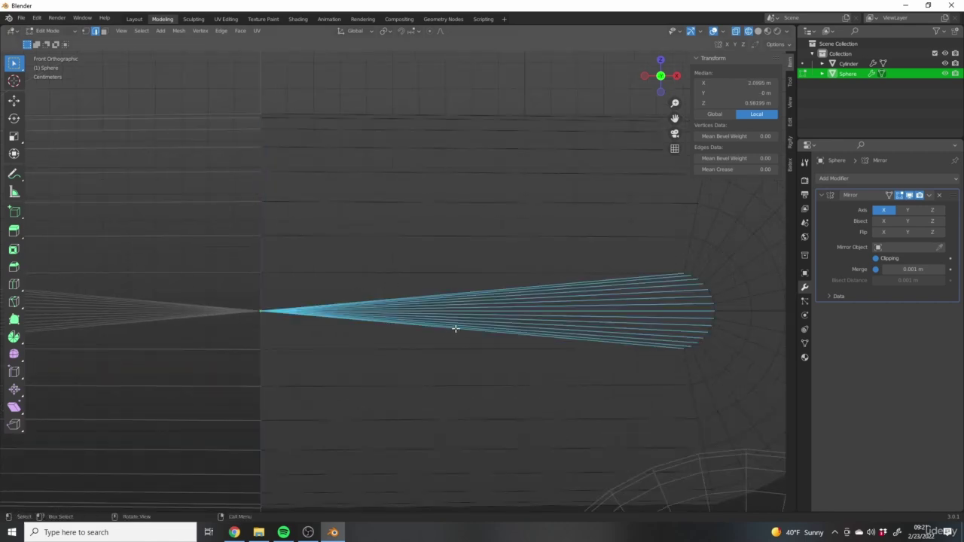
{"action": "key", "text": "x"}
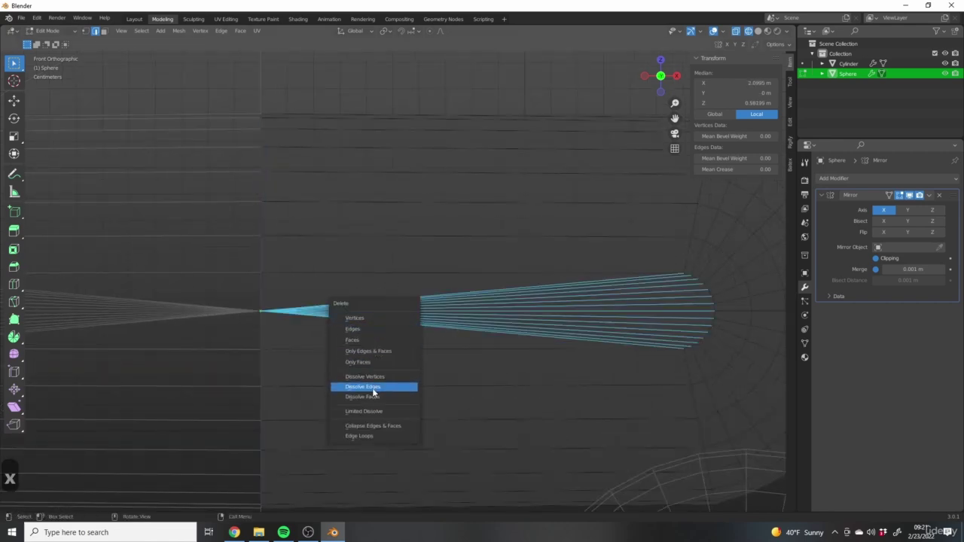
{"action": "left_click", "coordinate": [372, 388]}
{"action": "scroll", "coordinate": [373, 287], "scroll_direction": "down", "scroll_amount": 5}
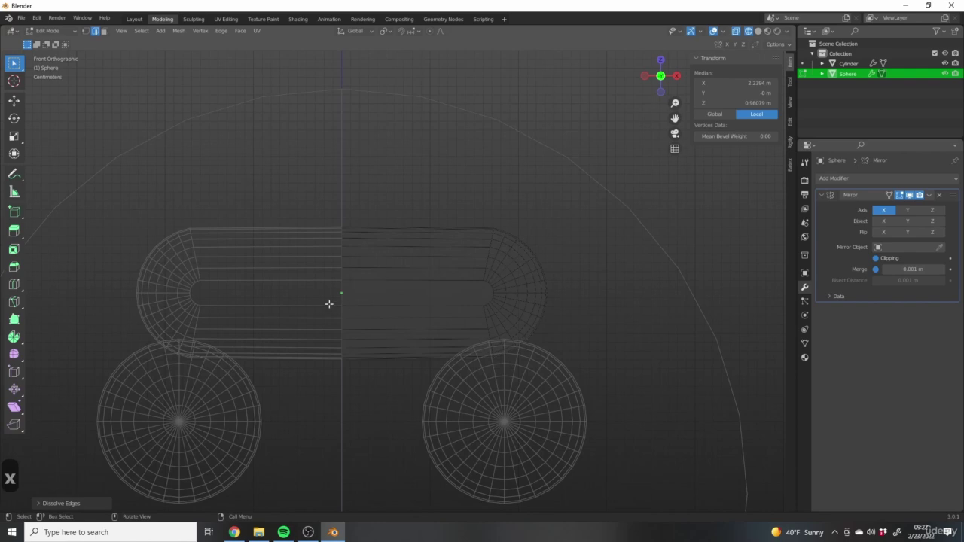
{"action": "middle_click_drag", "start_coordinate": [329, 304], "coordinate": [354, 312]}
{"action": "key", "text": "ctrl+z"}
Select only the fan of edges converging at the capsule's centre line and dissolve these edges
{"action": "scroll", "coordinate": [369, 279], "scroll_direction": "up", "scroll_amount": 3}
{"action": "left_click_drag", "start_coordinate": [352, 263], "coordinate": [372, 286]}
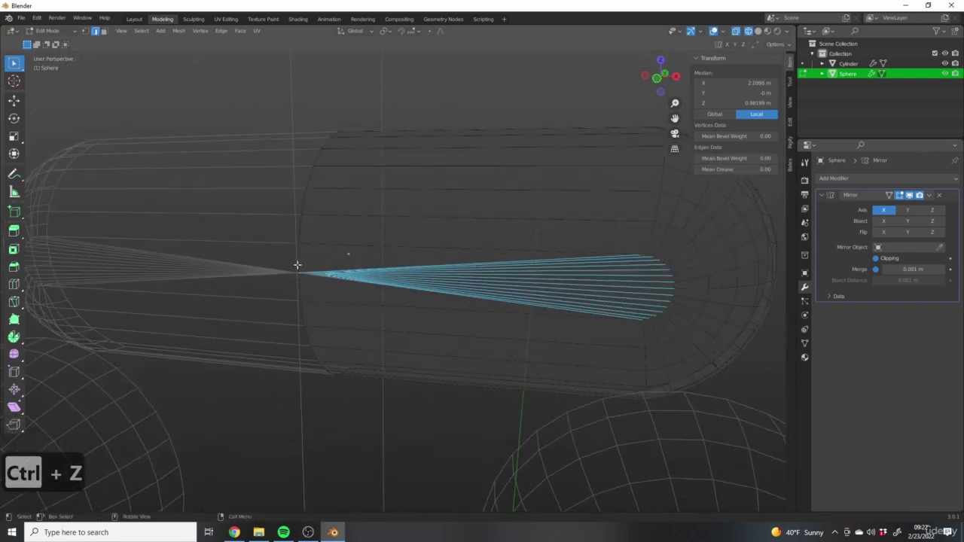
{"action": "middle_click_drag", "start_coordinate": [298, 270], "coordinate": [513, 323]}
{"action": "key", "text": "x"}
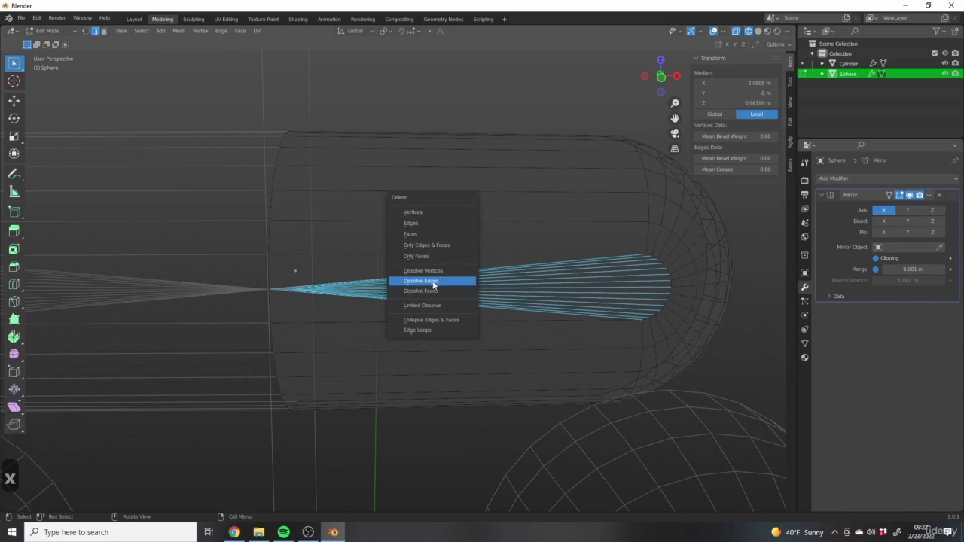
{"action": "left_click", "coordinate": [415, 283]}
{"action": "middle_click_drag", "start_coordinate": [415, 283], "coordinate": [220, 105]}
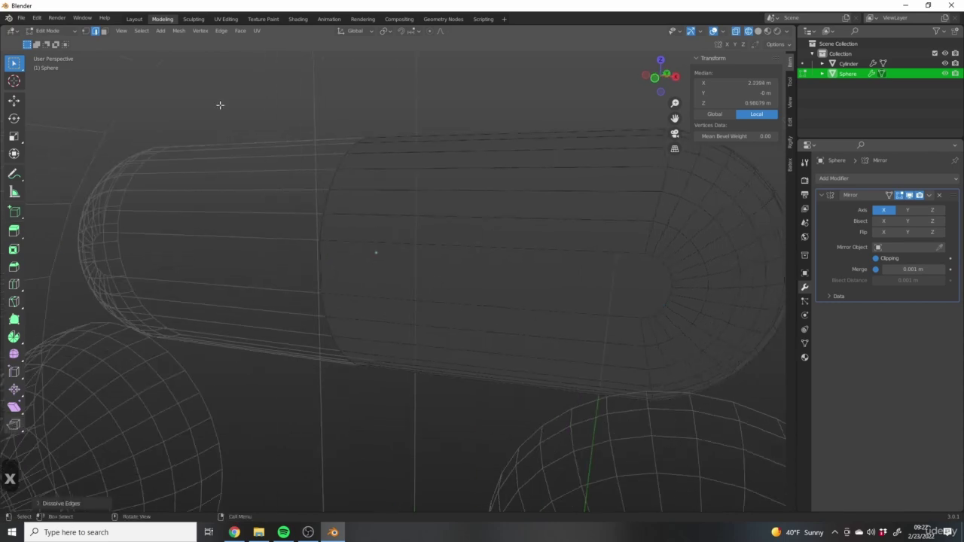
In Object Mode with solid shading, move the capsule along Y to about -0.2063 m so it sits on the head's front surface
{"action": "left_click", "coordinate": [758, 32]}
{"action": "scroll", "coordinate": [601, 238], "scroll_direction": "down", "scroll_amount": 5}
{"action": "key", "text": "Tab"}
{"action": "middle_click_drag", "start_coordinate": [602, 237], "coordinate": [546, 262]}
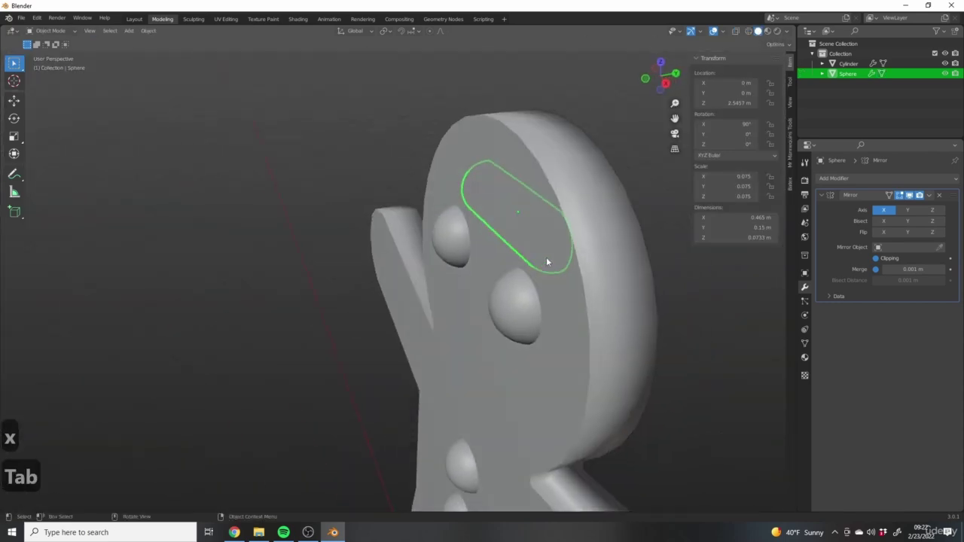
{"action": "key", "text": "g"}
{"action": "key", "text": "y"}
{"action": "left_click", "coordinate": [478, 258]}
{"action": "middle_click_drag", "start_coordinate": [478, 258], "coordinate": [465, 221]}
Apply Shade Smooth to the capsule above the eyes and inspect its surface
{"action": "scroll", "coordinate": [465, 222], "scroll_direction": "up", "scroll_amount": 3}
{"action": "right_click", "coordinate": [415, 213]}
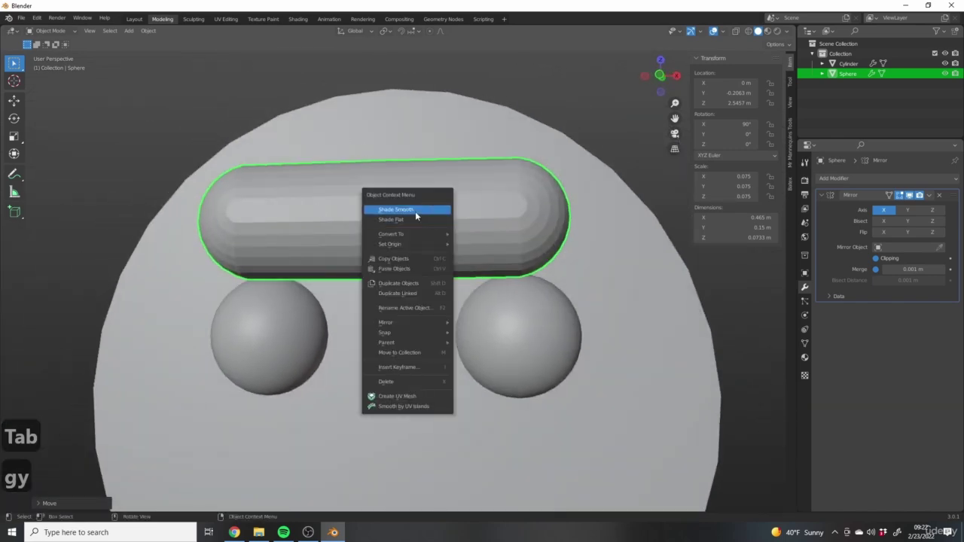
{"action": "left_click", "coordinate": [426, 217]}
{"action": "middle_click_drag", "start_coordinate": [564, 254], "coordinate": [583, 279]}
{"action": "scroll", "coordinate": [583, 280], "scroll_direction": "down", "scroll_amount": 4}
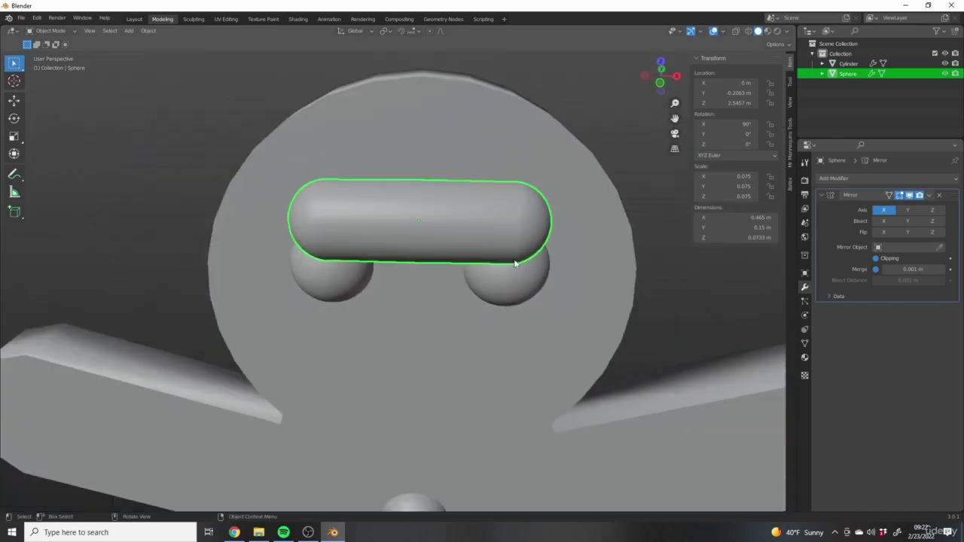
In front view, put the capsule back in Edit Mode and try a loop cut across its straight section
{"action": "key", "text": "1"}
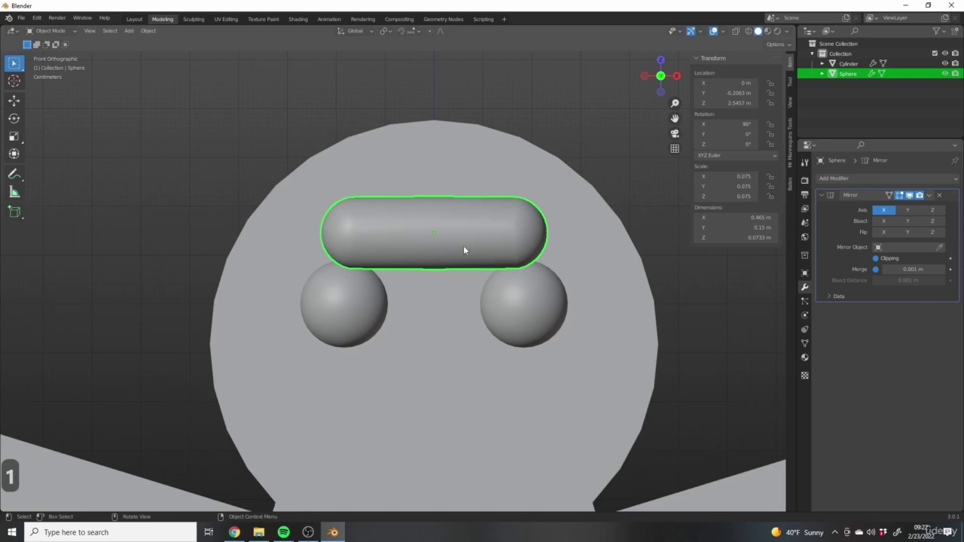
{"action": "key", "text": "Tab"}
{"action": "key", "text": "ctrl+r"}
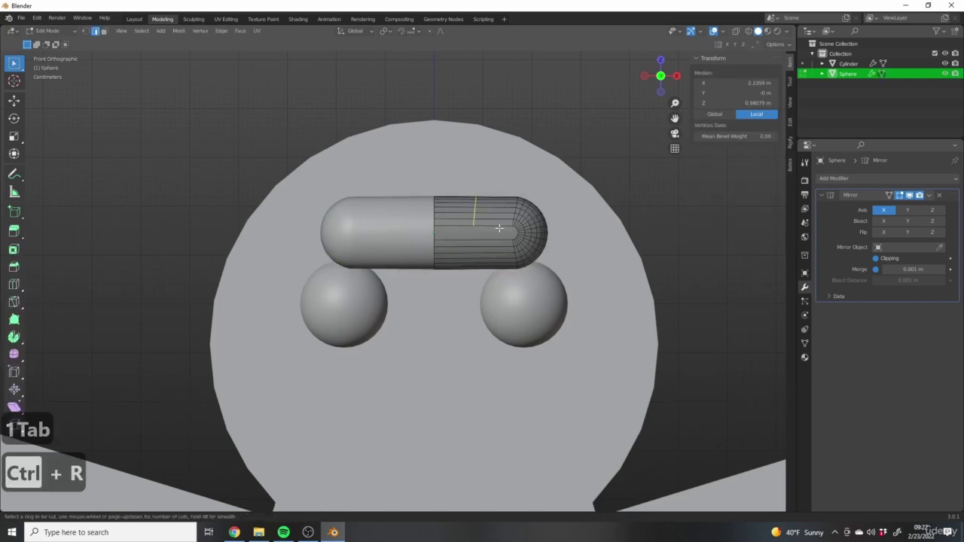
{"action": "right_click", "coordinate": [501, 224]}
Select the two vertices where the long straight edges meet the ends of the capsule's innermost arc
{"action": "scroll", "coordinate": [557, 226], "scroll_direction": "up", "scroll_amount": 6}
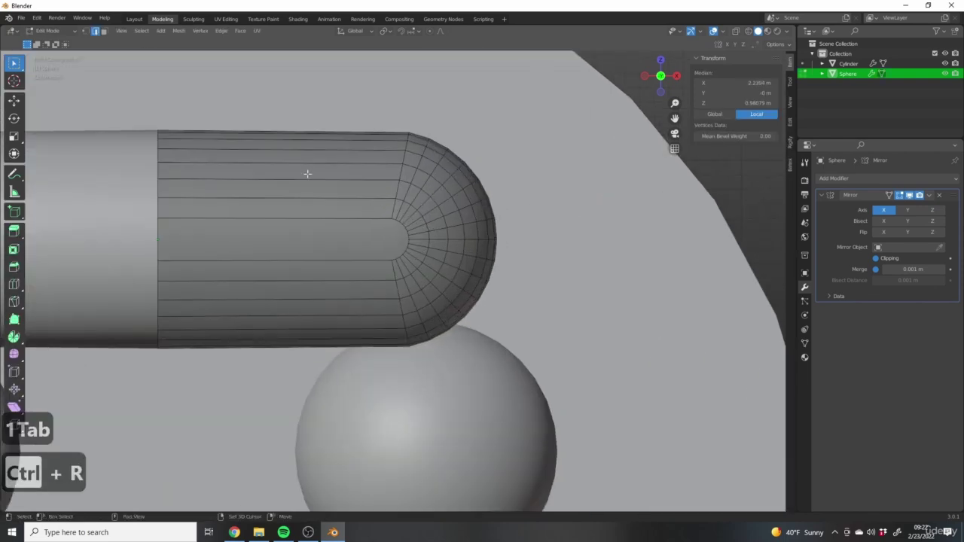
{"action": "scroll", "coordinate": [405, 204], "scroll_direction": "up", "scroll_amount": 4}
{"action": "left_click", "coordinate": [405, 201]}
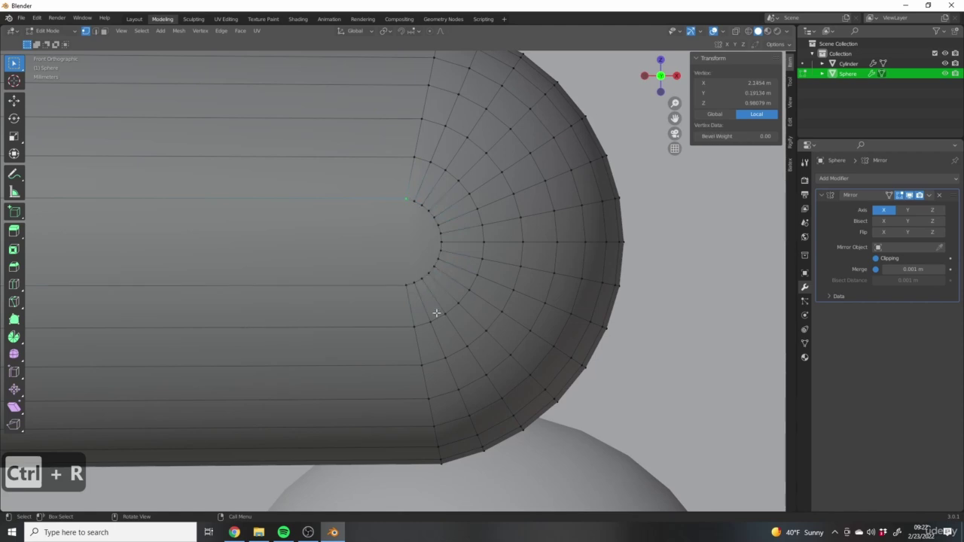
{"action": "left_click", "coordinate": [406, 287], "text": "shift"}
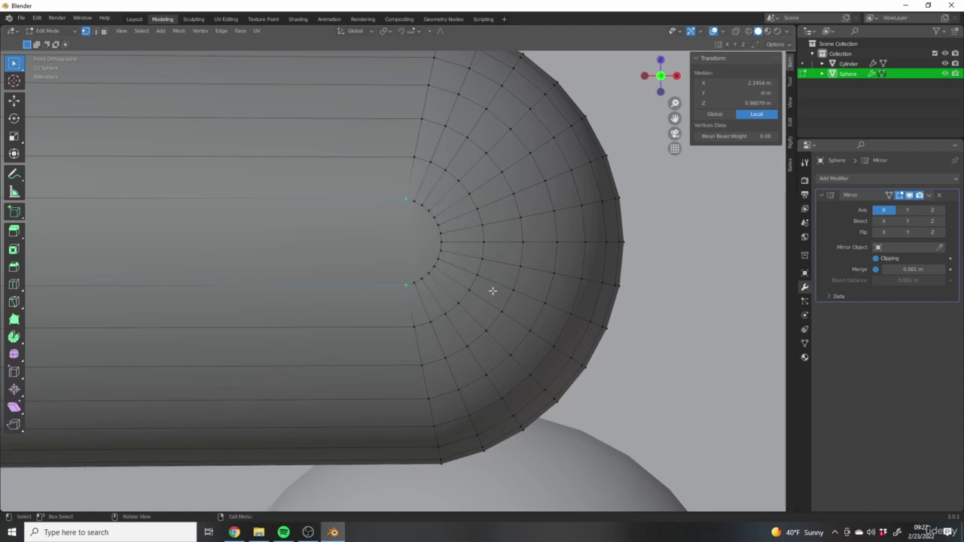
{"action": "scroll", "coordinate": [493, 290], "scroll_direction": "down", "scroll_amount": 5}
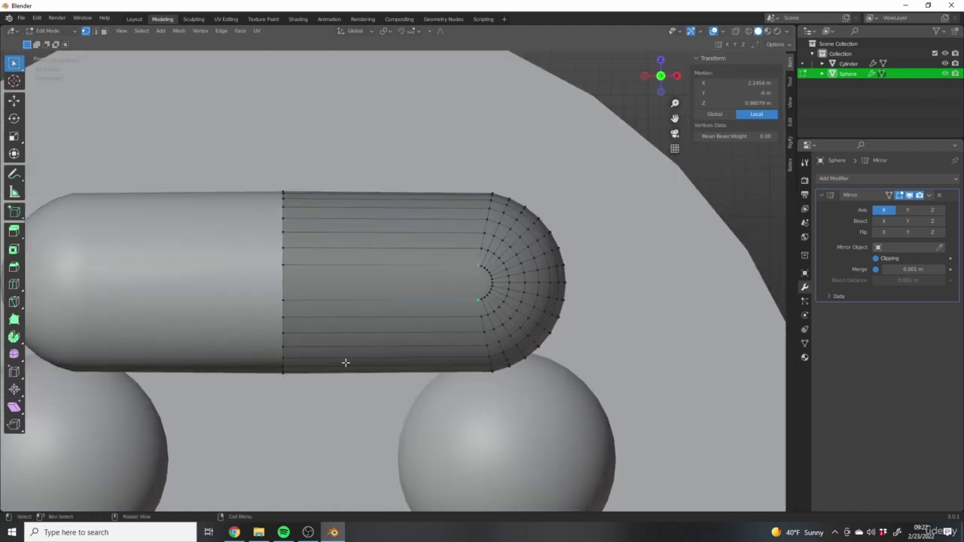
{"action": "scroll", "coordinate": [442, 272], "scroll_direction": "up", "scroll_amount": 4}
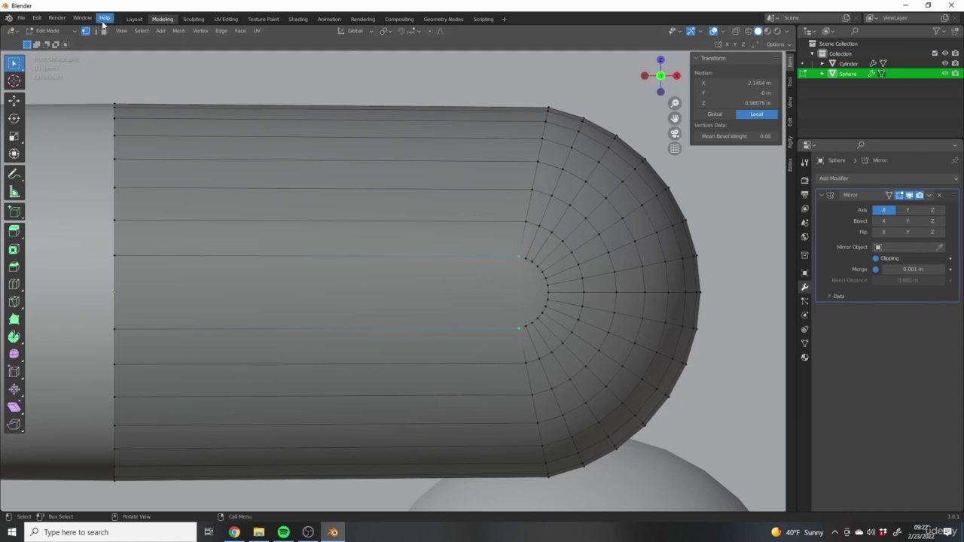
Select the long dissolved face along the capsule's front and check its boundary in edge and vertex selection modes
{"action": "key", "text": "3"}
{"action": "left_click", "coordinate": [381, 294]}
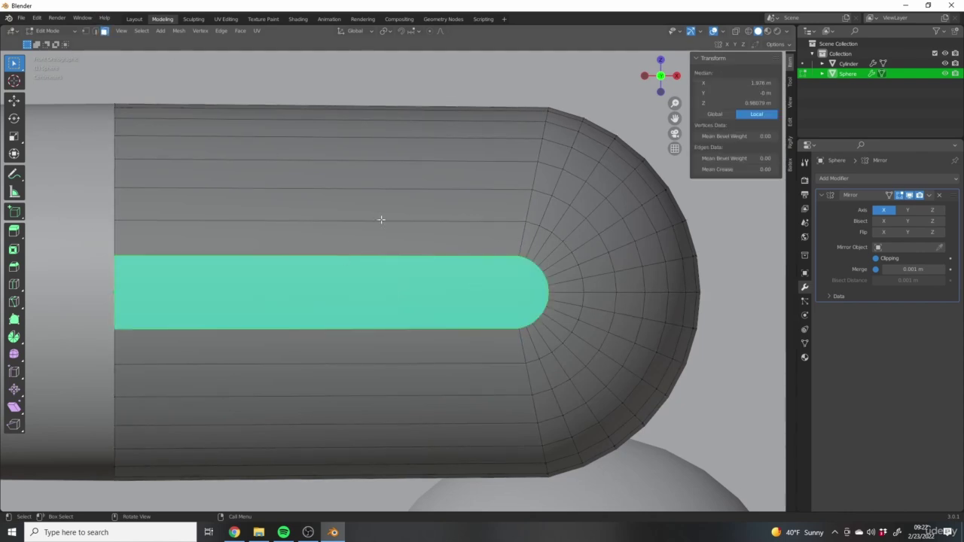
{"action": "left_click", "coordinate": [95, 32]}
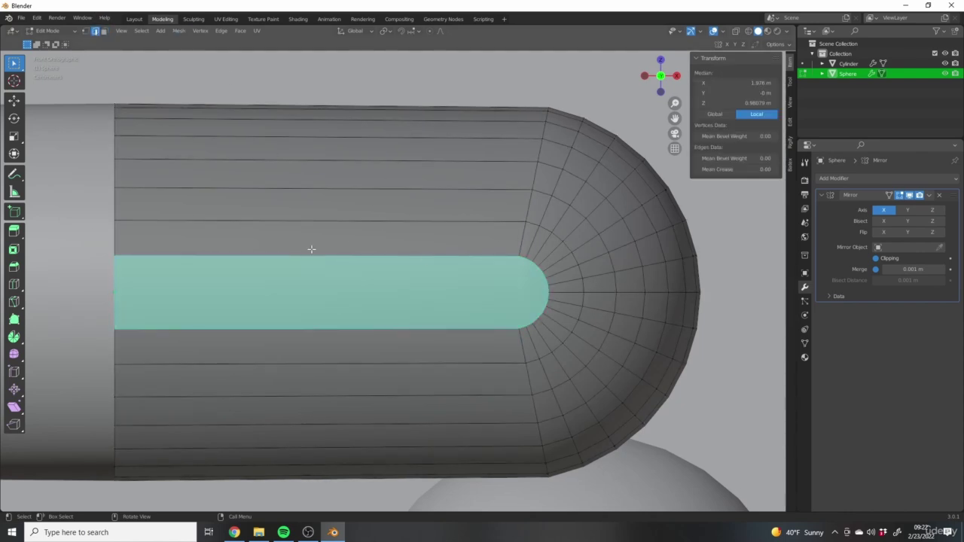
{"action": "key", "text": "1"}
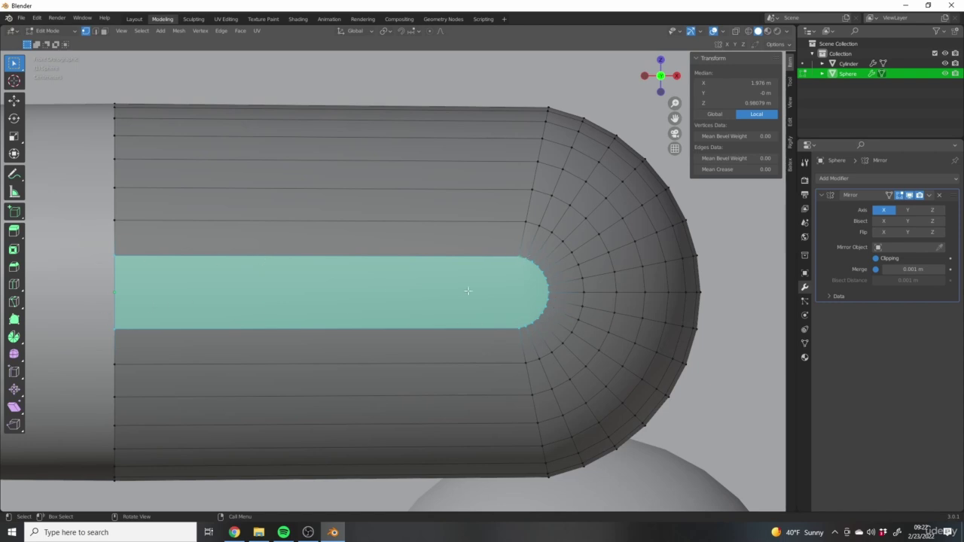
Connect the two end vertices of the capsule's innermost arc with an edge, and check the split front faces in face selection mode
{"action": "middle_click_drag", "start_coordinate": [468, 291], "coordinate": [366, 106], "text": "shift"}
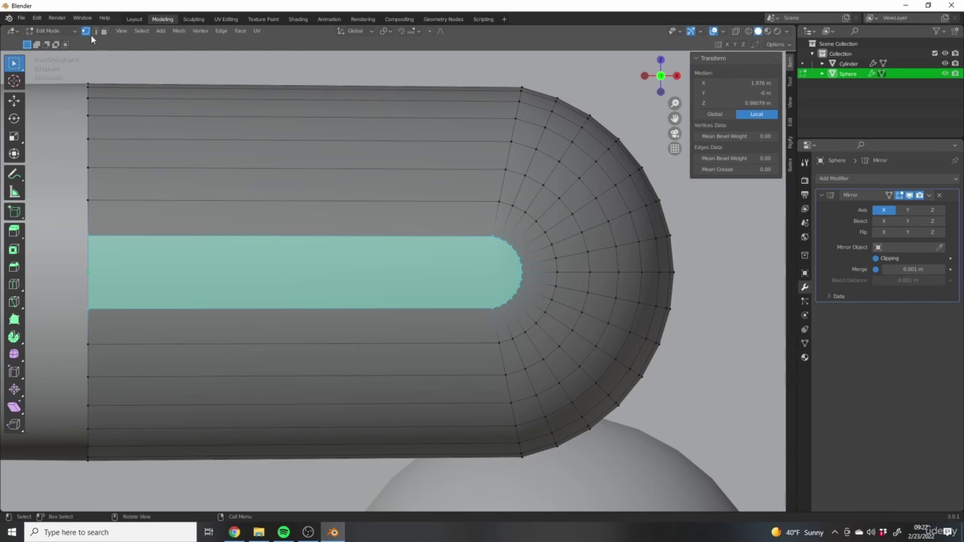
{"action": "scroll", "coordinate": [497, 218], "scroll_direction": "up", "scroll_amount": 2}
{"action": "left_click", "coordinate": [503, 214]}
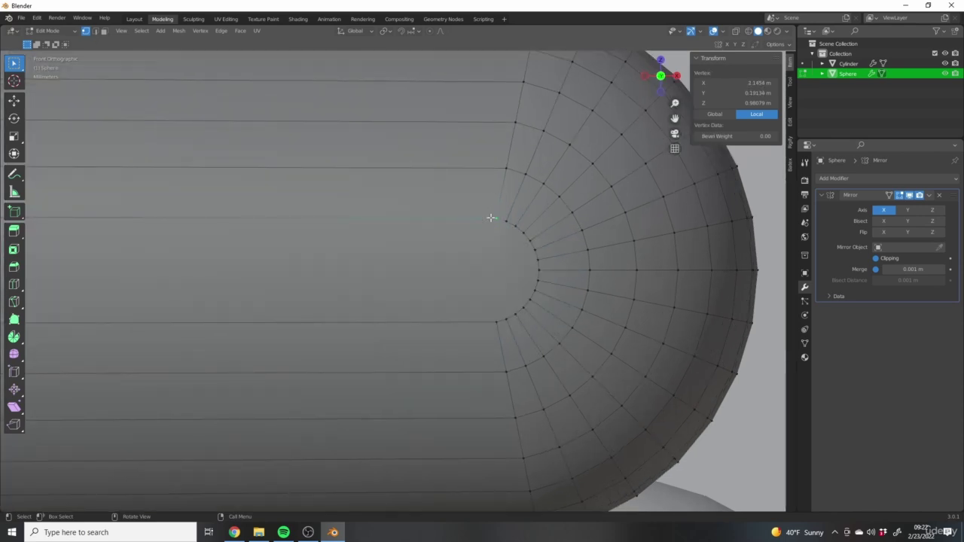
{"action": "left_click", "coordinate": [497, 322], "text": "shift"}
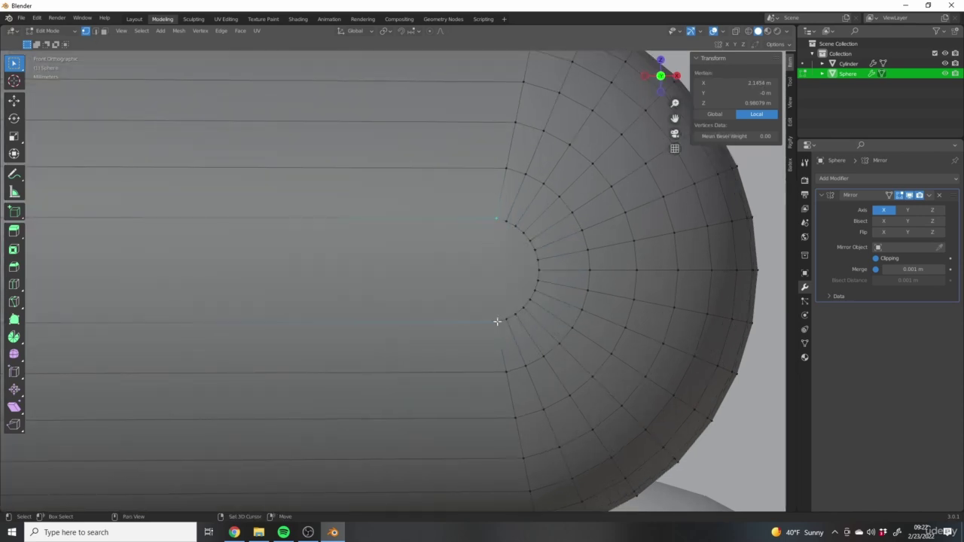
{"action": "scroll", "coordinate": [488, 324], "scroll_direction": "down", "scroll_amount": 3}
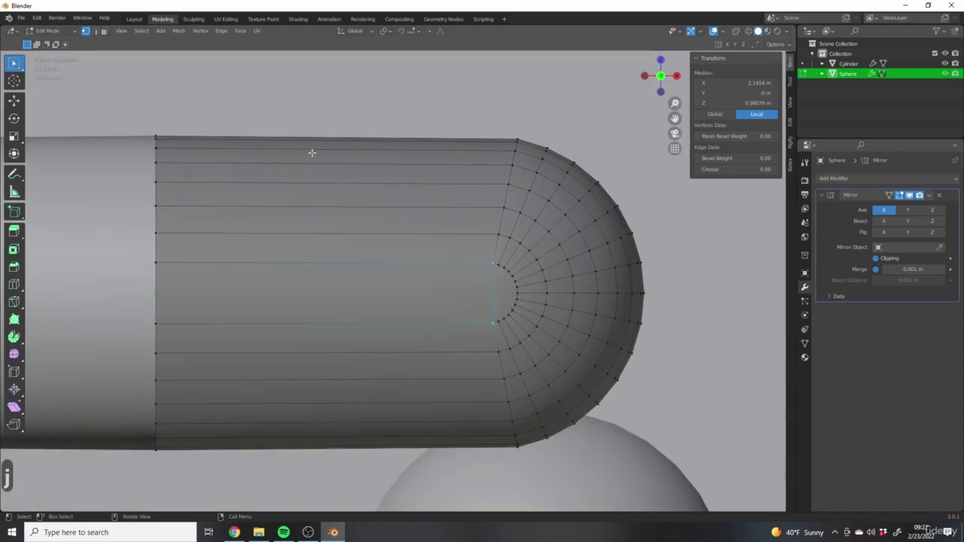
{"action": "left_click", "coordinate": [104, 31]}
{"action": "left_click", "coordinate": [504, 293]}
{"action": "scroll", "coordinate": [520, 305], "scroll_direction": "up", "scroll_amount": 5}
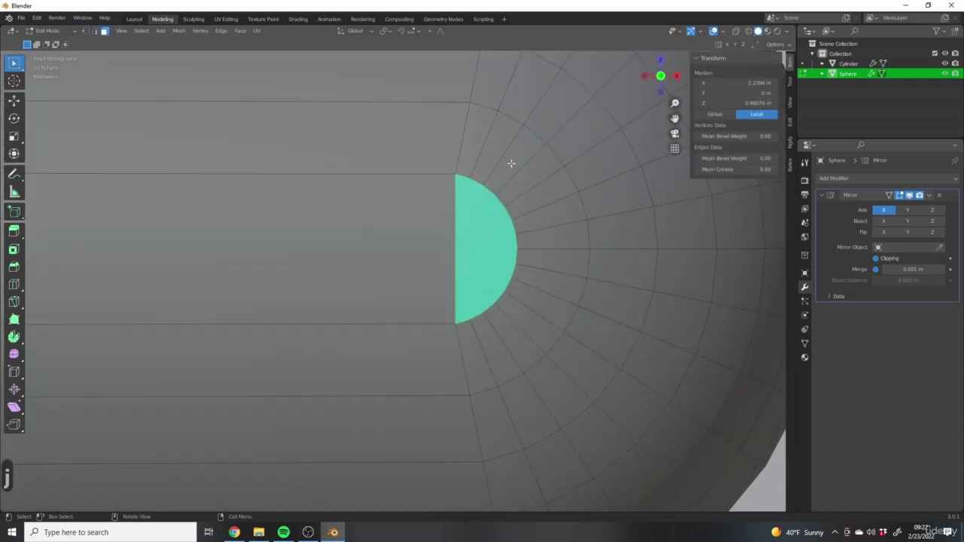
{"action": "scroll", "coordinate": [475, 245], "scroll_direction": "down", "scroll_amount": 4}
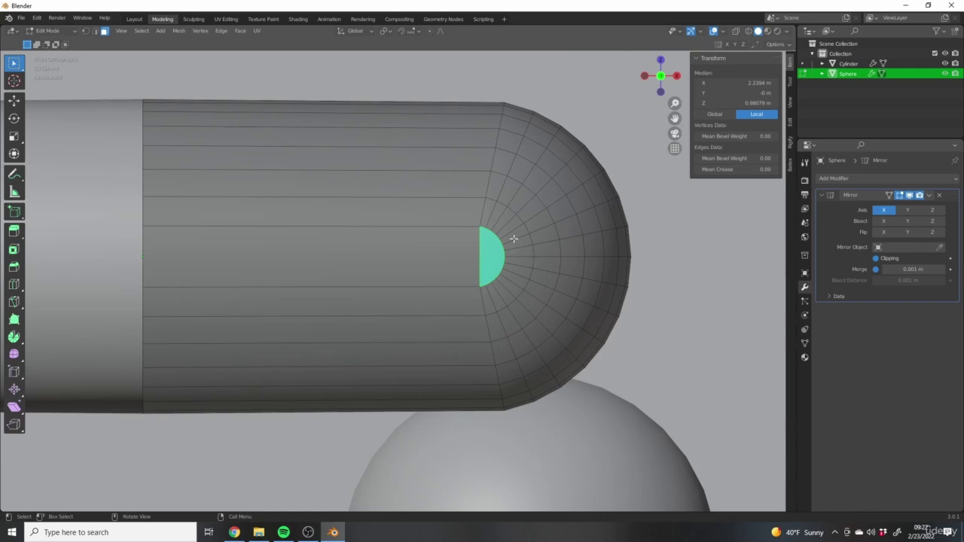
{"action": "left_click", "coordinate": [372, 262]}
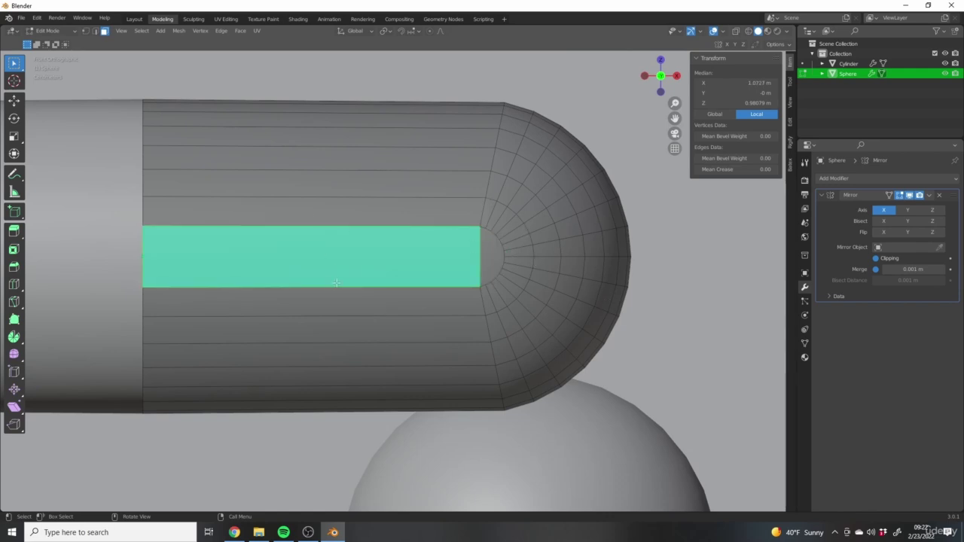
Add one loop cut across the middle of the capsule's straight section
{"action": "key", "text": "ctrl+r"}
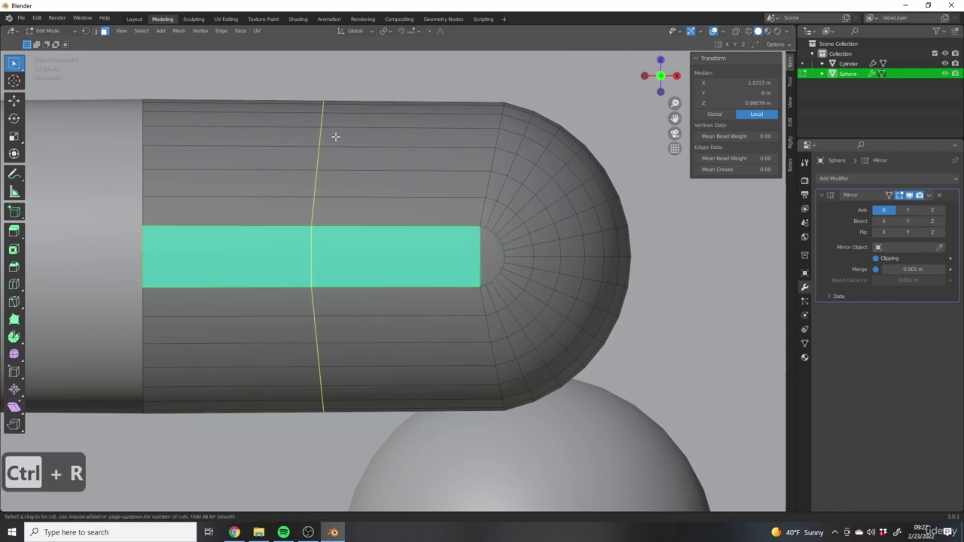
{"action": "left_click", "coordinate": [319, 113]}
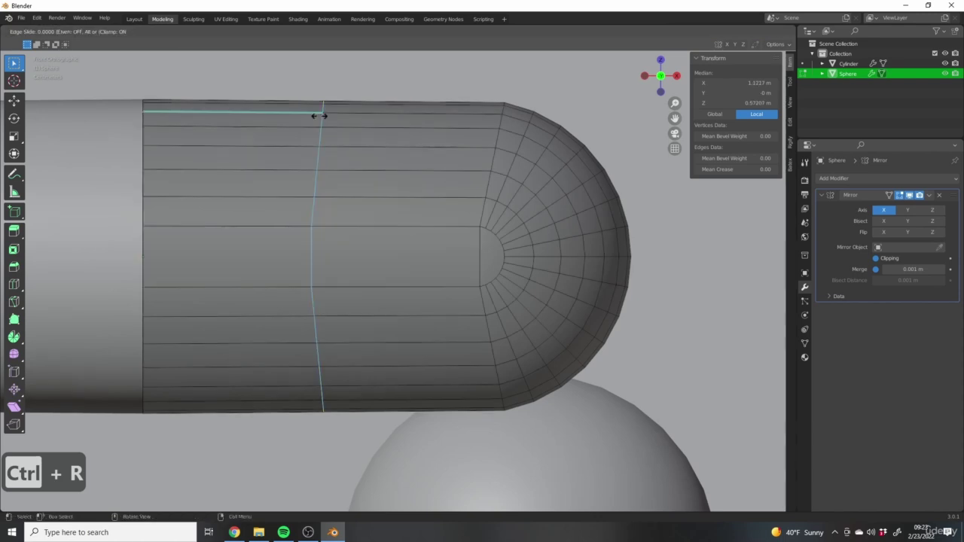
{"action": "left_click", "coordinate": [323, 370]}
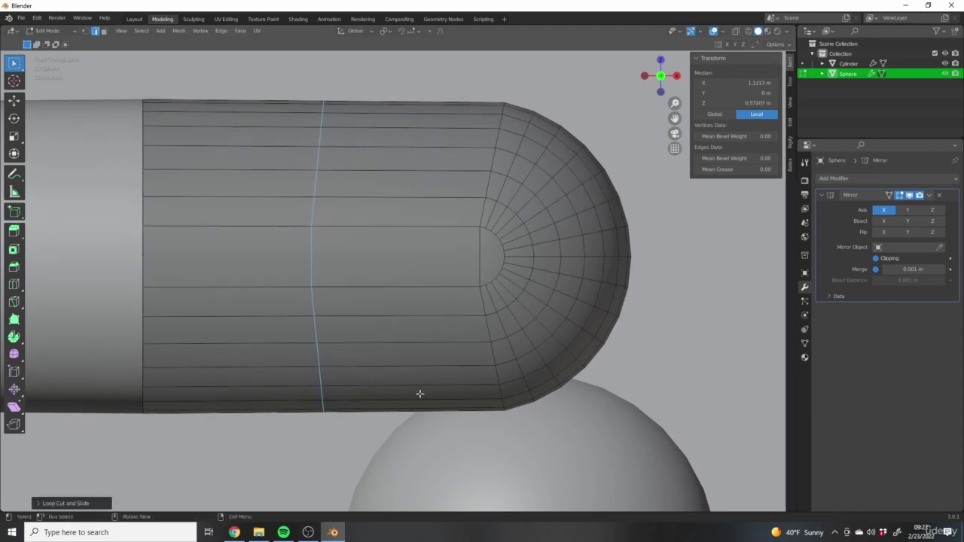
Flatten the bent loop into a straight vertical line by scaling it to 0 along X
{"action": "scroll", "coordinate": [455, 318], "scroll_direction": "down", "scroll_amount": 6}
{"action": "key", "text": "KP_Decimal"}
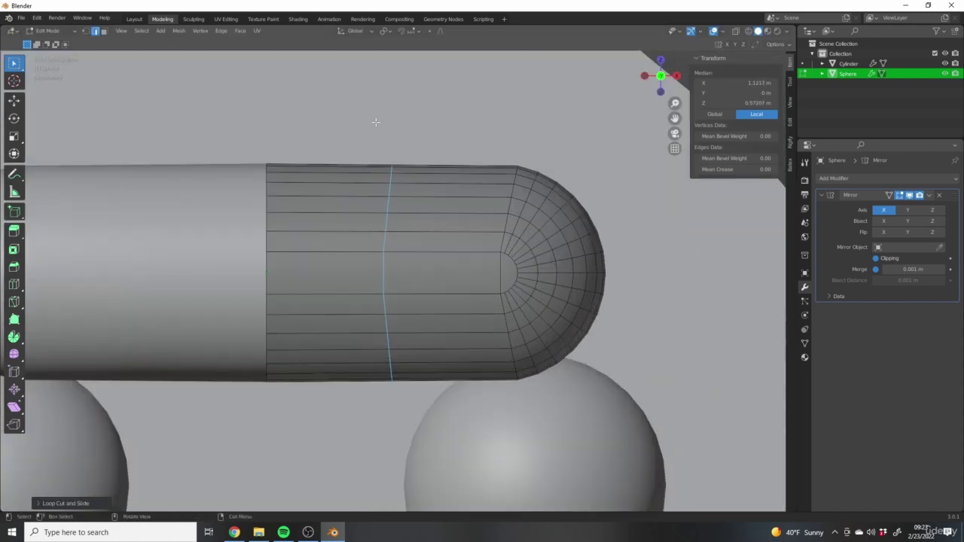
{"action": "middle_click_drag", "start_coordinate": [480, 269], "coordinate": [509, 265], "text": "shift"}
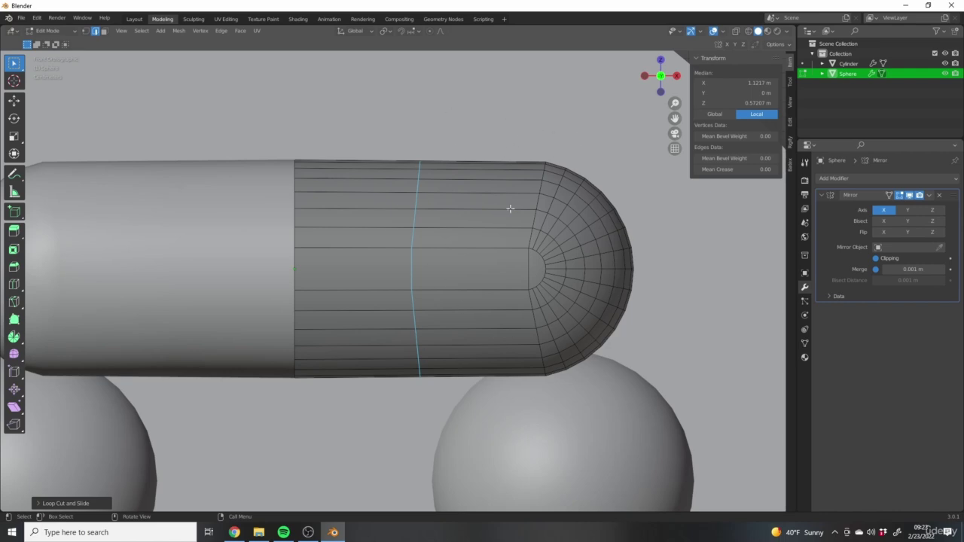
{"action": "middle_click_drag", "start_coordinate": [454, 213], "coordinate": [504, 211], "text": "shift"}
{"action": "middle_click_drag", "start_coordinate": [482, 133], "coordinate": [463, 118], "text": "shift"}
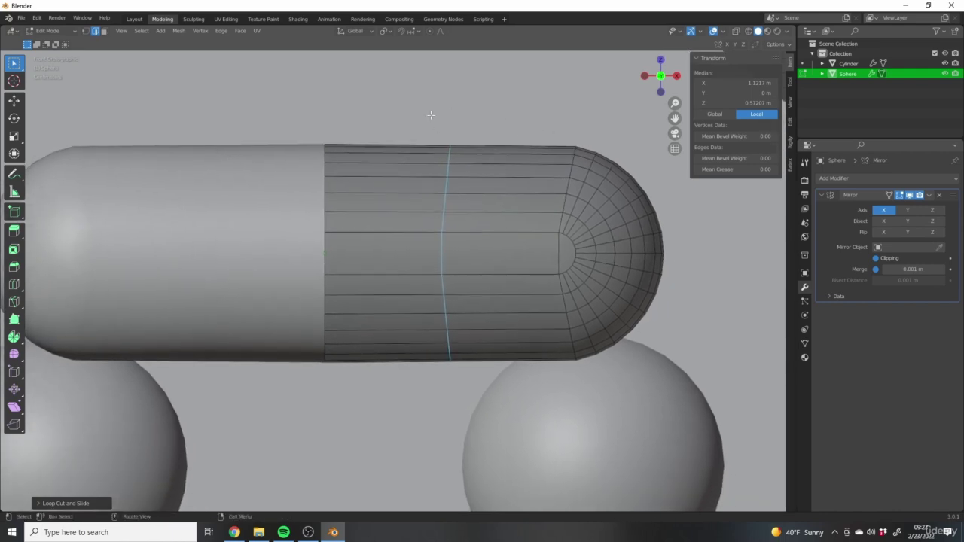
{"action": "middle_click_drag", "start_coordinate": [555, 315], "coordinate": [465, 246], "text": "shift"}
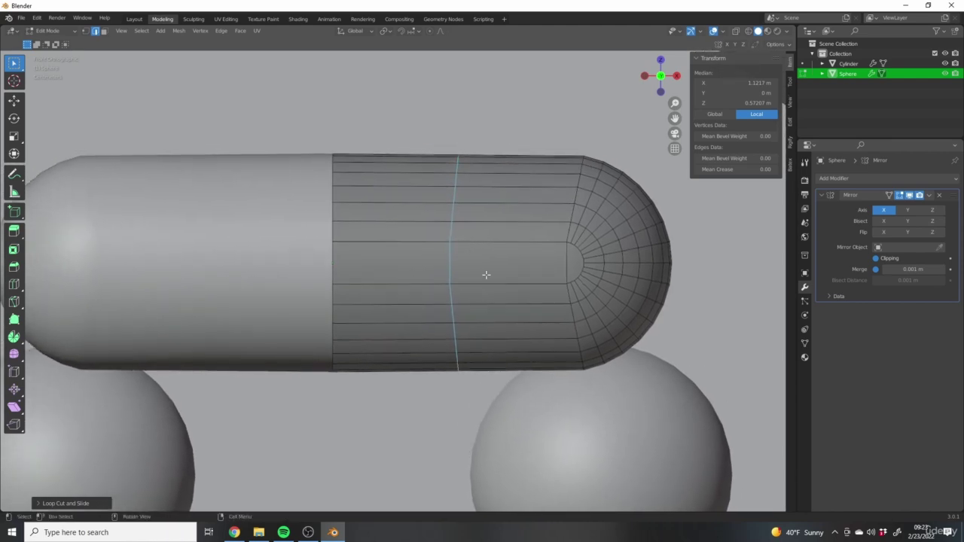
{"action": "type", "text": "sx"}
{"action": "type", "text": "0"}
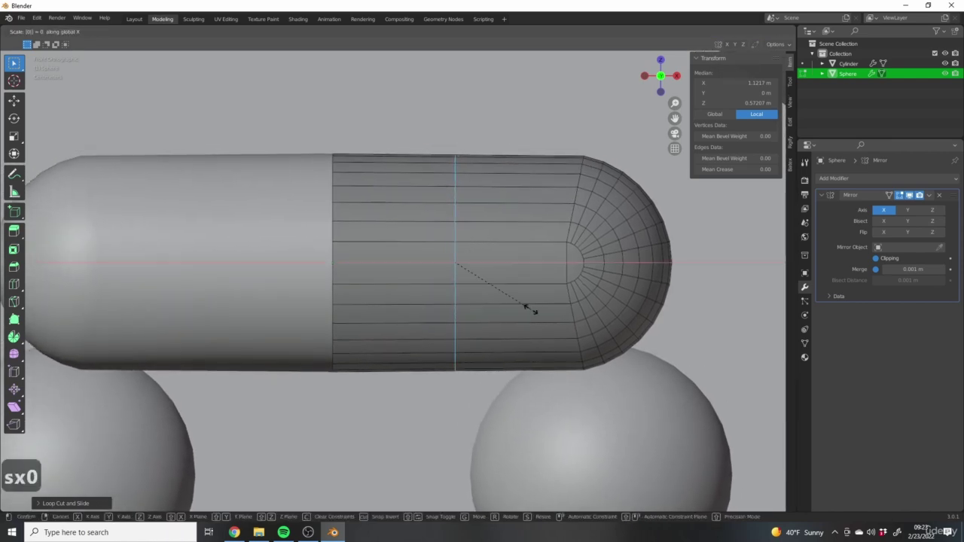
{"action": "key", "text": "Return"}
Move the straightened loop along X to about 2.05 m, just before the capsule's rounded end
{"action": "middle_click_drag", "start_coordinate": [555, 283], "coordinate": [551, 282], "text": "shift"}
{"action": "scroll", "coordinate": [550, 281], "scroll_direction": "down", "scroll_amount": 6}
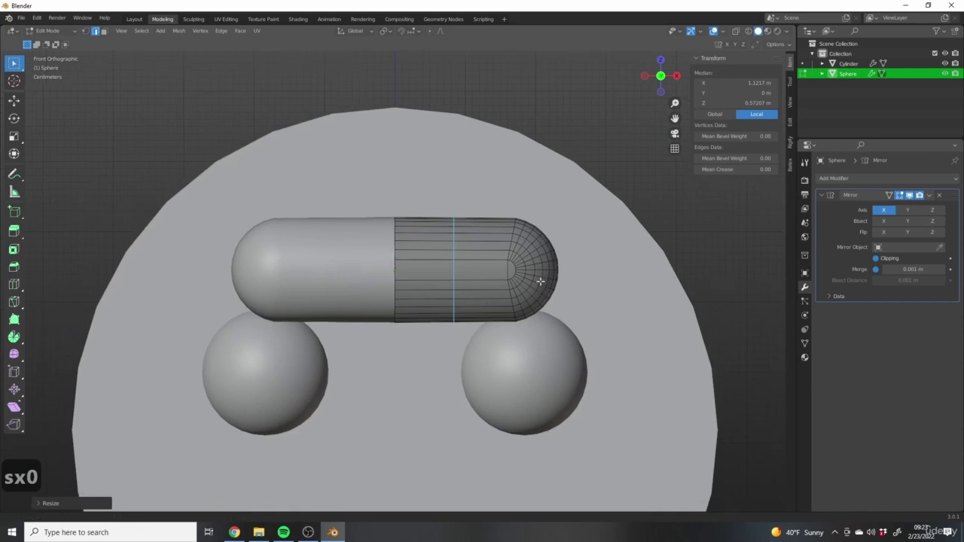
{"action": "key", "text": "g"}
{"action": "key", "text": "x"}
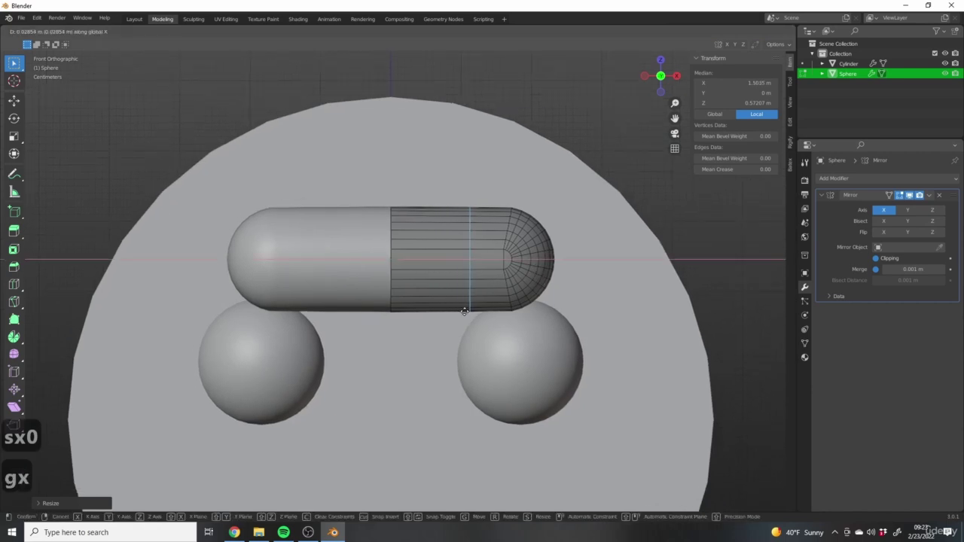
{"action": "left_click", "coordinate": [490, 313]}
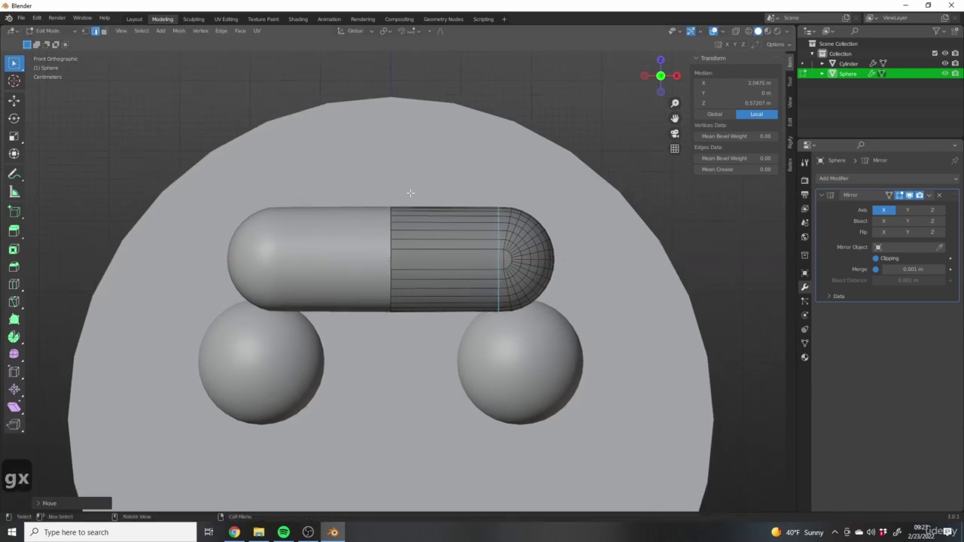
Add three evenly spaced loop cuts between the capsule's mirror seam and the loop near its rounded end
{"action": "scroll", "coordinate": [477, 269], "scroll_direction": "up", "scroll_amount": 5}
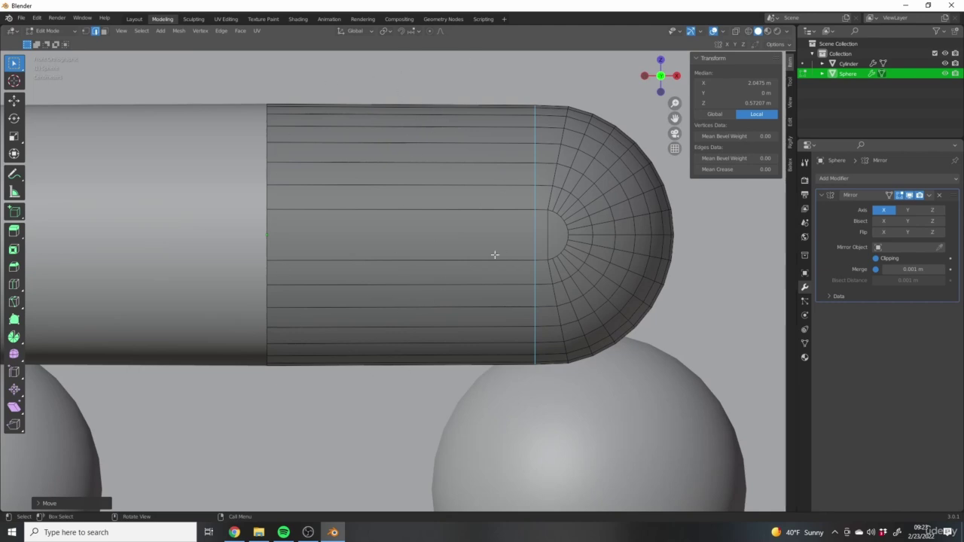
{"action": "key", "text": "ctrl+r"}
{"action": "scroll", "coordinate": [413, 145], "scroll_direction": "up", "scroll_amount": 2}
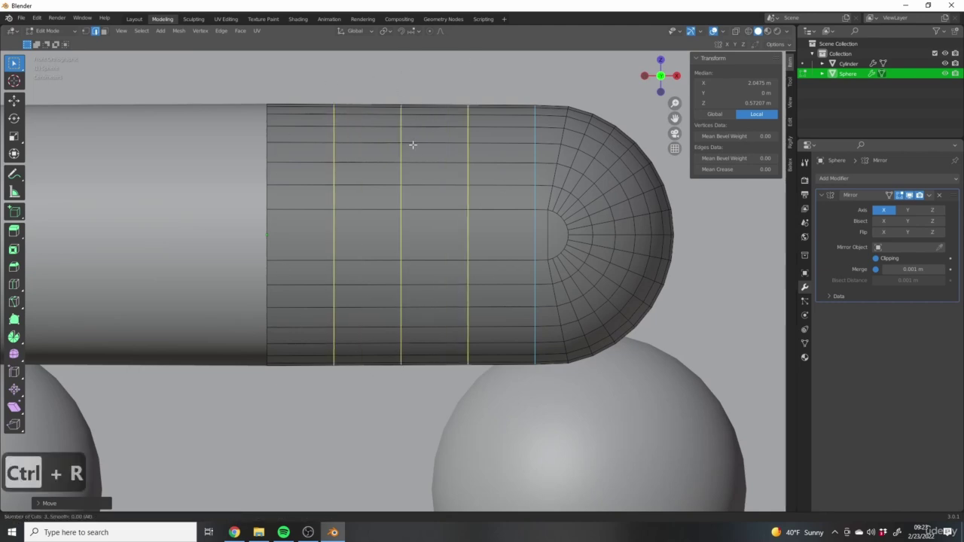
{"action": "left_click", "coordinate": [413, 144]}
{"action": "scroll", "coordinate": [469, 218], "scroll_direction": "down", "scroll_amount": 5}
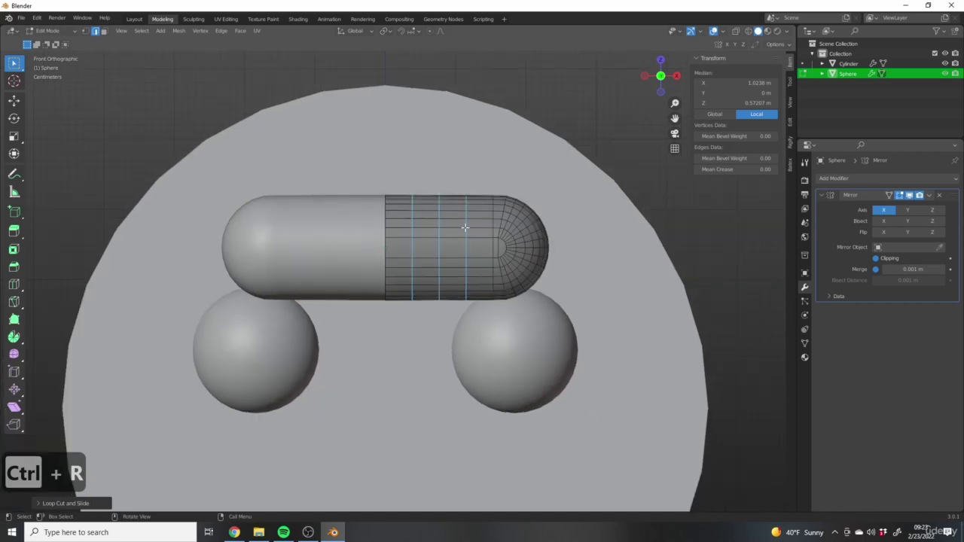
Select the edge loop at the capsule's mirror seam and turn on proportional editing
{"action": "scroll", "coordinate": [466, 228], "scroll_direction": "down", "scroll_amount": 3}
{"action": "scroll", "coordinate": [264, 135], "scroll_direction": "up", "scroll_amount": 1}
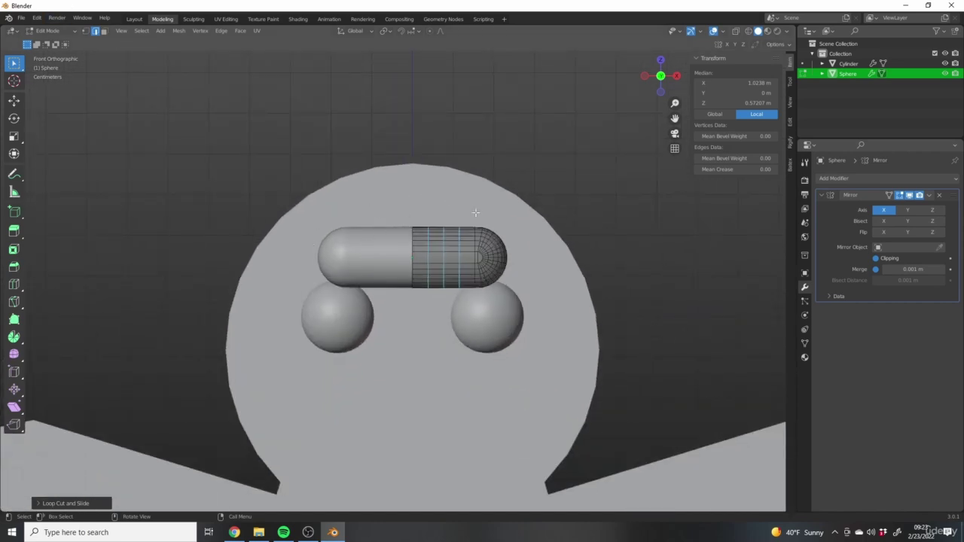
{"action": "scroll", "coordinate": [360, 234], "scroll_direction": "up", "scroll_amount": 3}
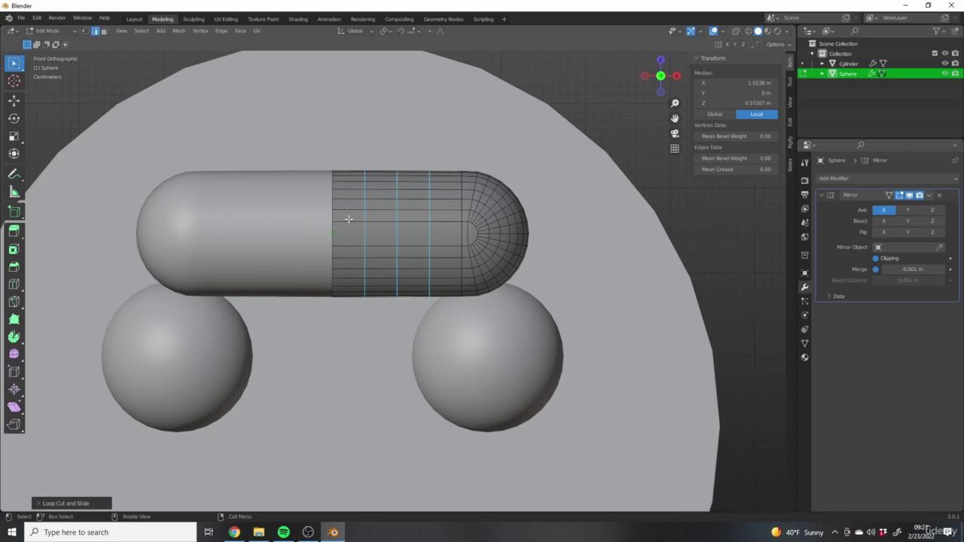
{"action": "scroll", "coordinate": [348, 219], "scroll_direction": "down", "scroll_amount": 2}
{"action": "left_click", "coordinate": [366, 218], "text": "alt"}
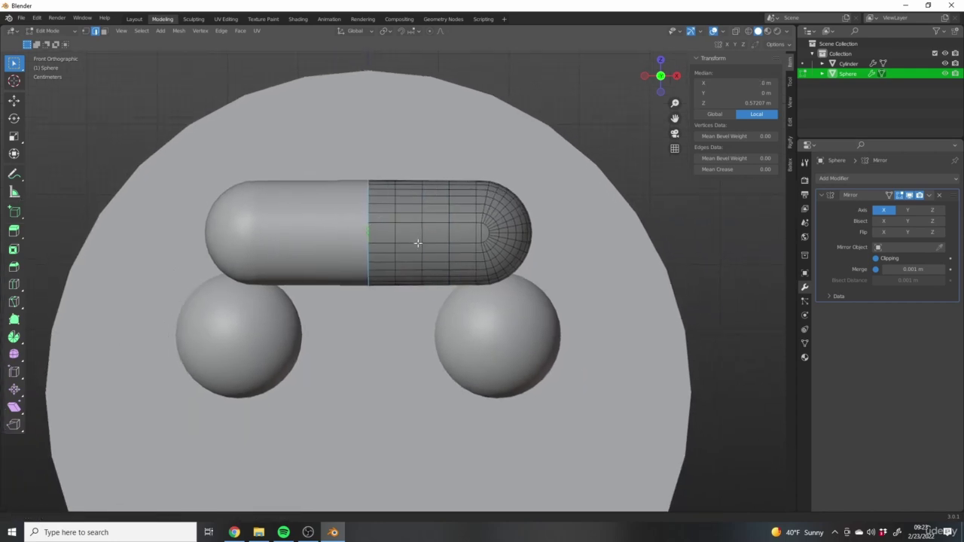
{"action": "middle_click_drag", "start_coordinate": [418, 243], "coordinate": [429, 255], "text": "shift"}
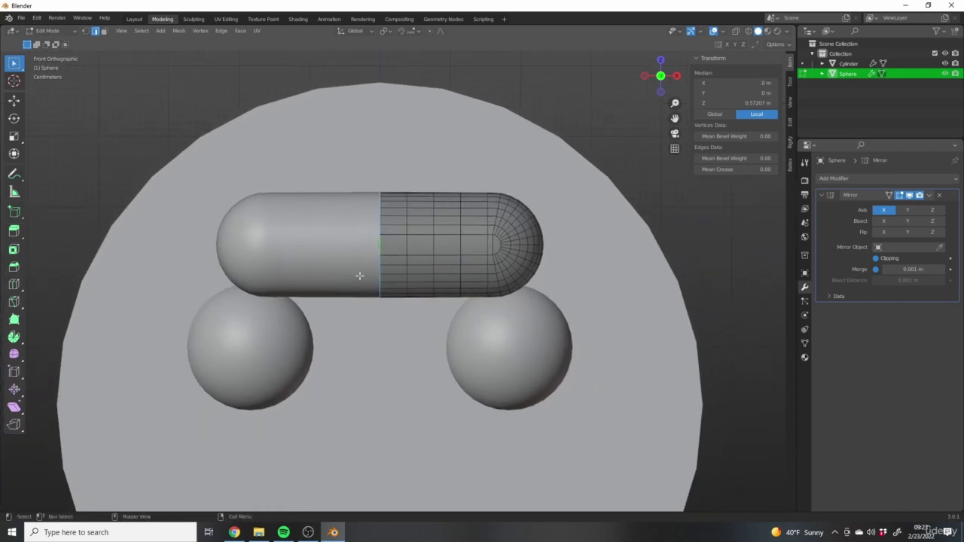
{"action": "scroll", "coordinate": [366, 258], "scroll_direction": "up", "scroll_amount": 3}
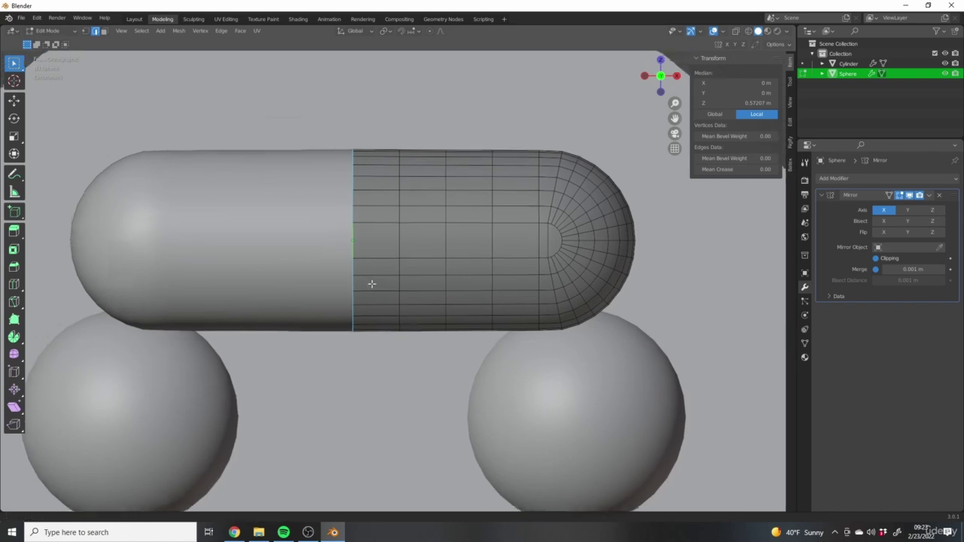
{"action": "left_click", "coordinate": [429, 31]}
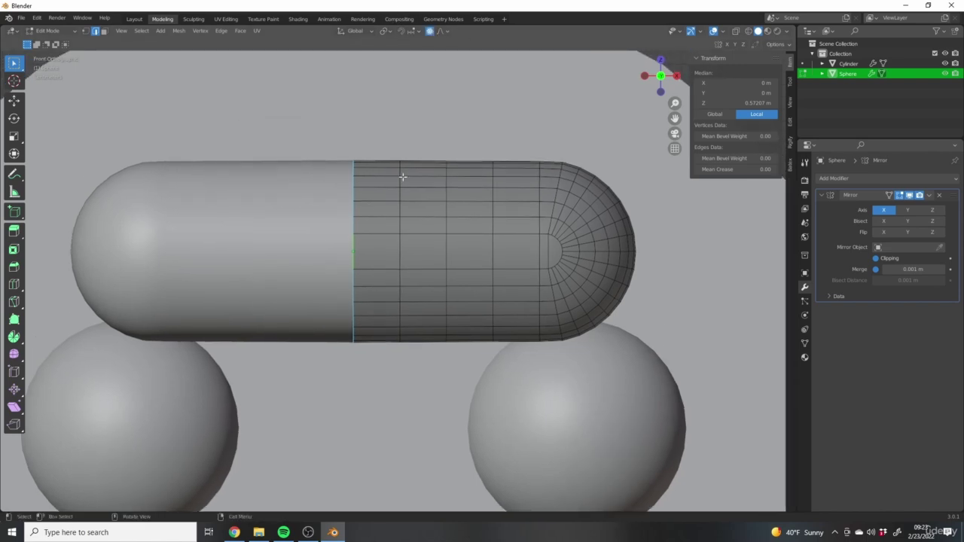
{"action": "middle_click_drag", "start_coordinate": [415, 235], "coordinate": [417, 253], "text": "shift"}
{"action": "key", "text": "g"}
{"action": "right_click", "coordinate": [424, 253]}
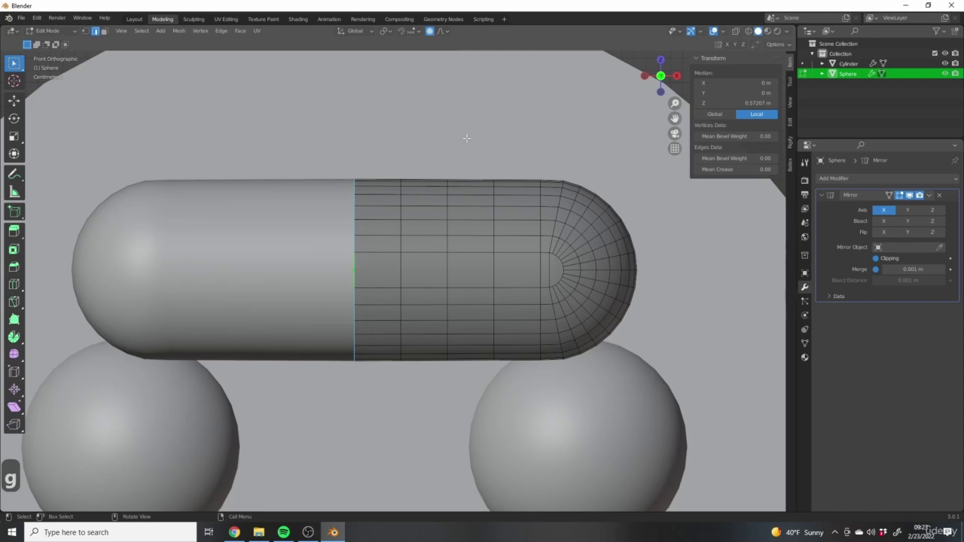
{"action": "key", "text": "o"}
{"action": "key", "text": "o"}
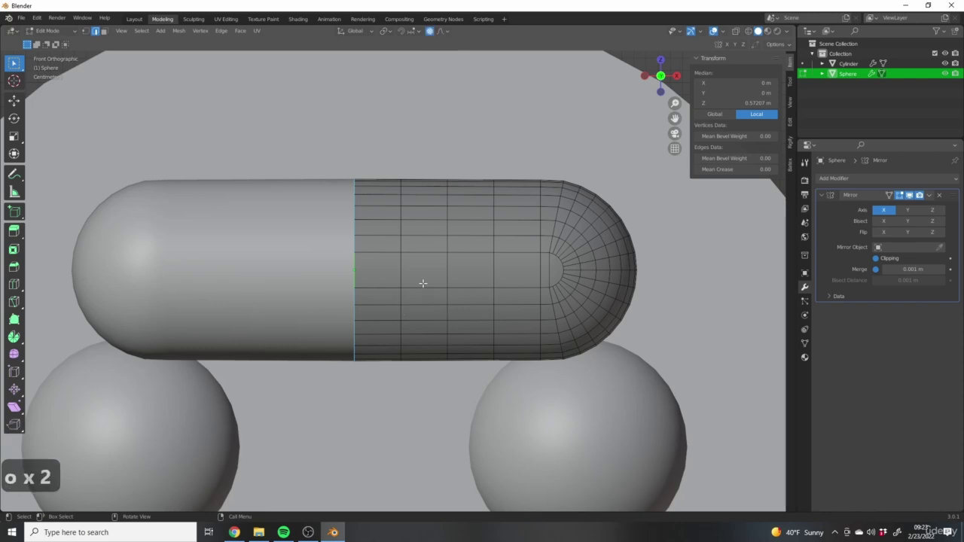
Bend the capsule into an arch by moving its seam loop up about 0.055 m along Z with a proportional size of about 0.35 m
{"action": "key", "text": "g"}
{"action": "key", "text": "z"}
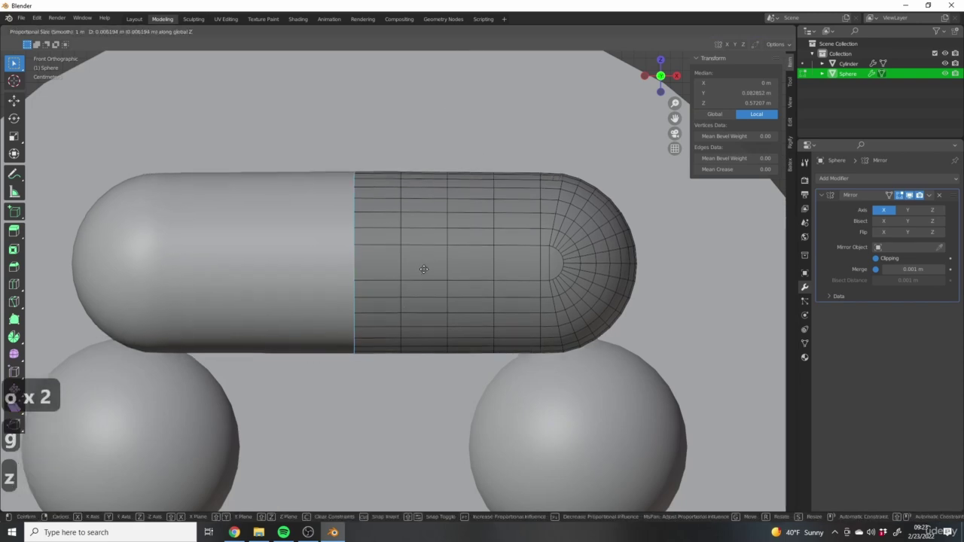
{"action": "scroll", "coordinate": [425, 271], "scroll_direction": "up", "scroll_amount": 14}
{"action": "scroll", "coordinate": [425, 265], "scroll_direction": "up", "scroll_amount": 1}
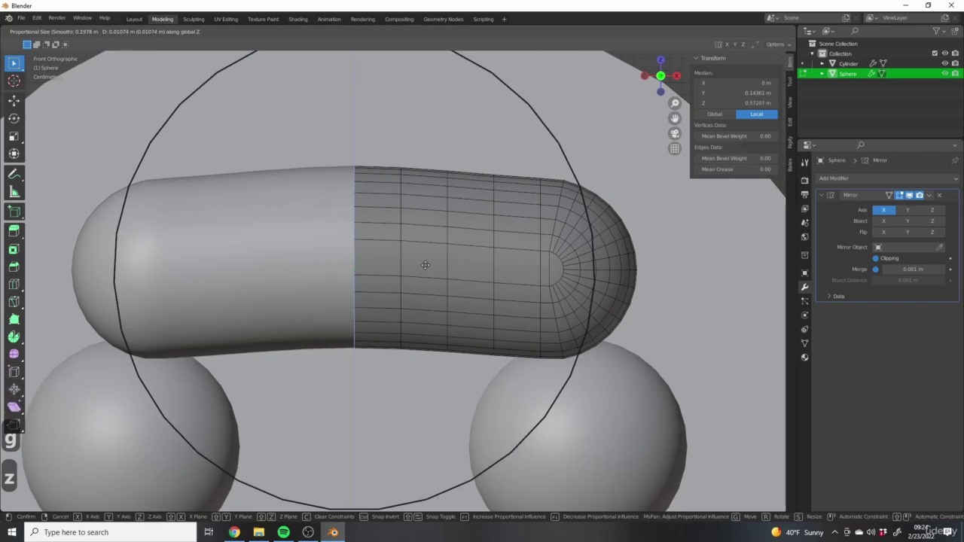
{"action": "scroll", "coordinate": [425, 265], "scroll_direction": "down", "scroll_amount": 1}
{"action": "scroll", "coordinate": [426, 263], "scroll_direction": "up", "scroll_amount": 1}
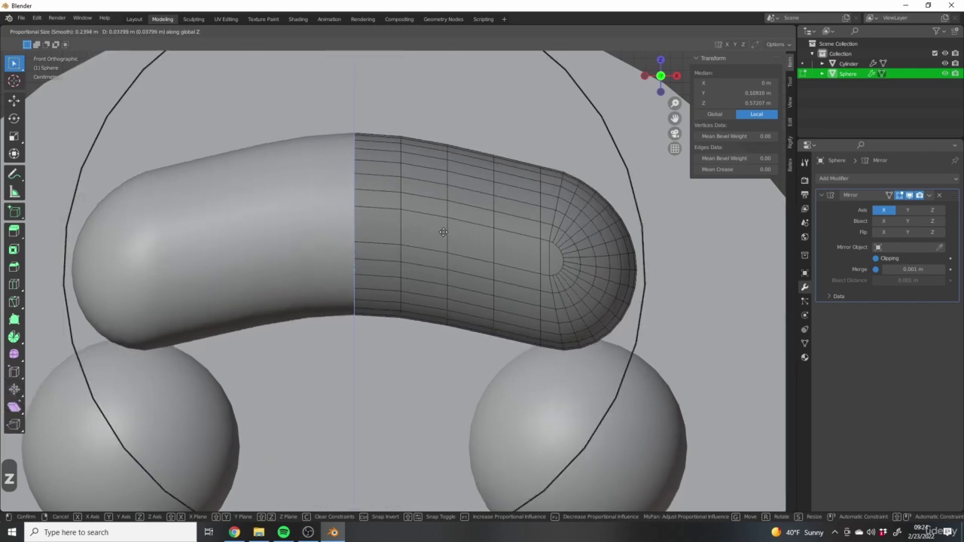
{"action": "scroll", "coordinate": [441, 239], "scroll_direction": "down", "scroll_amount": 5}
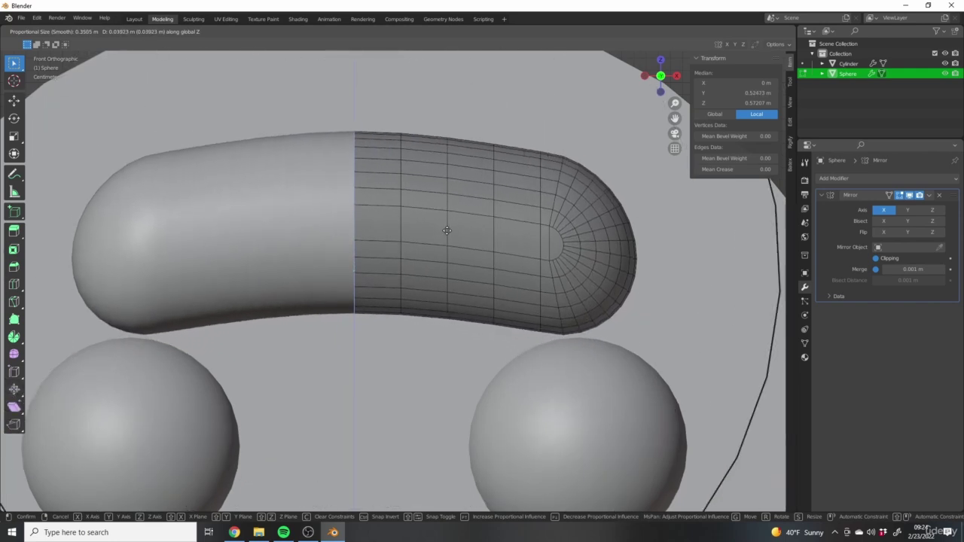
{"action": "scroll", "coordinate": [447, 222], "scroll_direction": "down", "scroll_amount": 1}
{"action": "scroll", "coordinate": [447, 217], "scroll_direction": "up", "scroll_amount": 3}
{"action": "scroll", "coordinate": [447, 212], "scroll_direction": "up", "scroll_amount": 1}
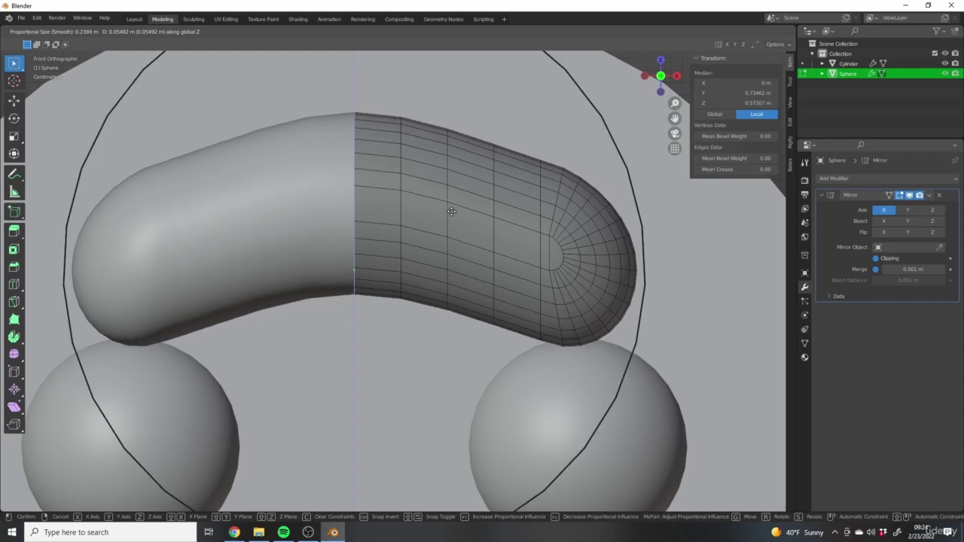
{"action": "scroll", "coordinate": [450, 212], "scroll_direction": "down", "scroll_amount": 3}
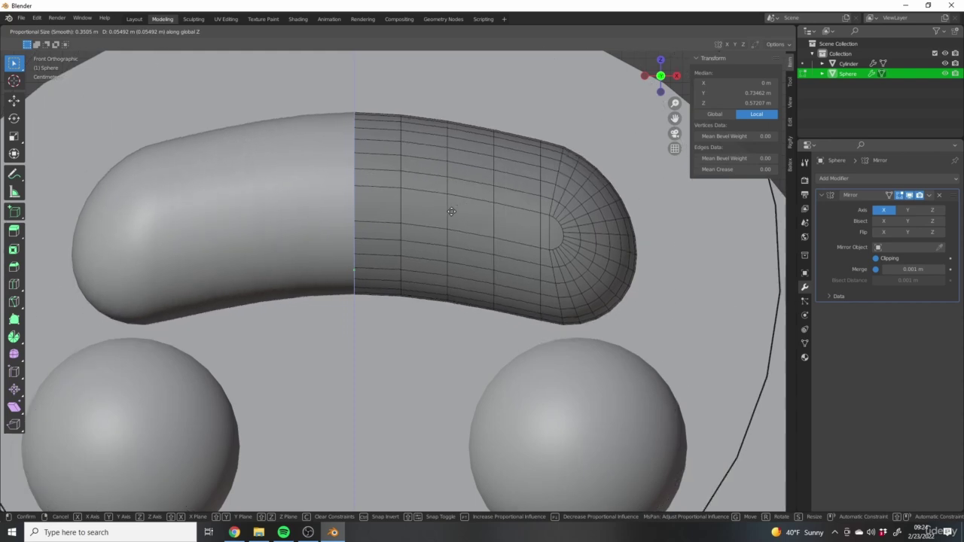
{"action": "left_click", "coordinate": [450, 211]}
Leave Edit Mode and scale the arched capsule down uniformly to a scale of about 0.037
{"action": "scroll", "coordinate": [451, 212], "scroll_direction": "down", "scroll_amount": 5}
{"action": "middle_click_drag", "start_coordinate": [474, 259], "coordinate": [515, 258]}
{"action": "key", "text": "Tab"}
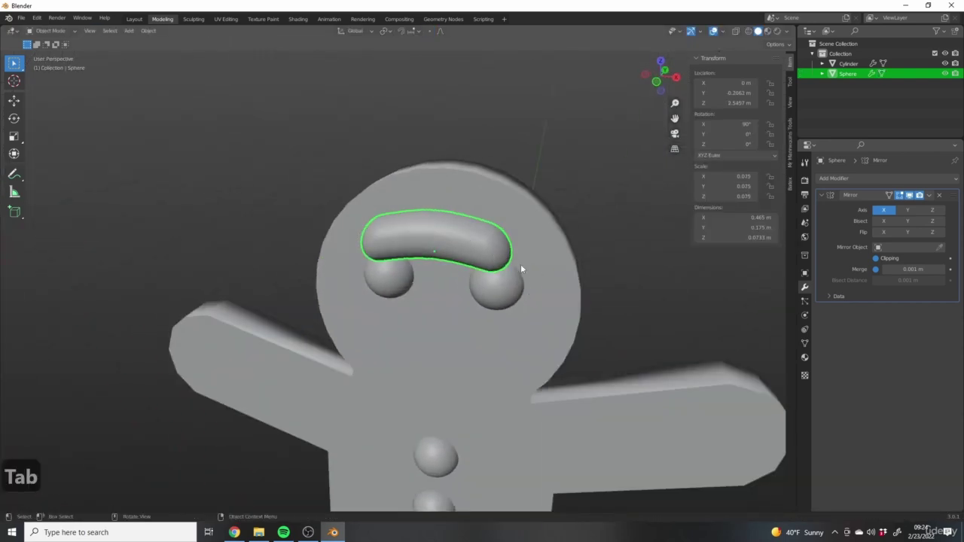
{"action": "key", "text": "s"}
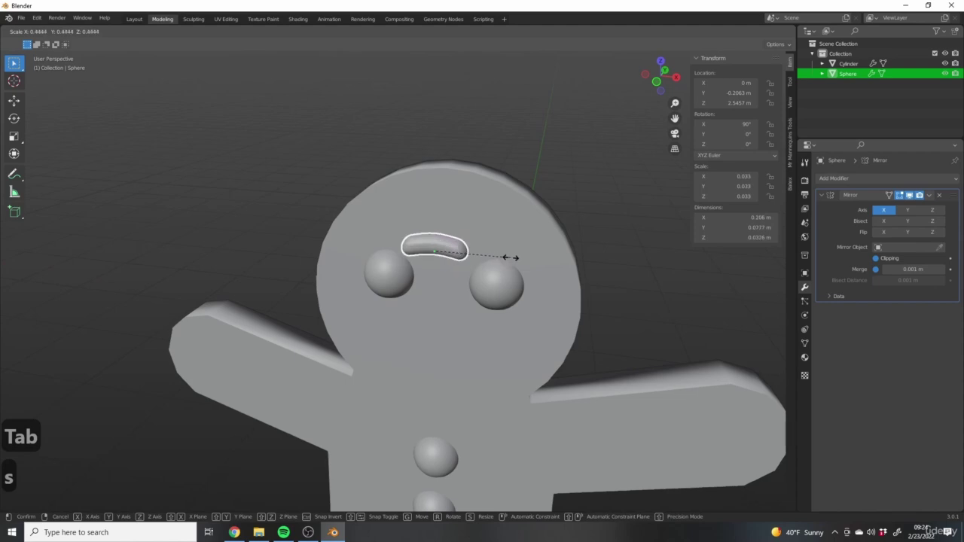
{"action": "left_click", "coordinate": [519, 258]}
Place the arched capsule above the eye on the positive X side, at X about 0.19 m, and tilt it about 11.9° as an eyebrow
{"action": "key", "text": "1"}
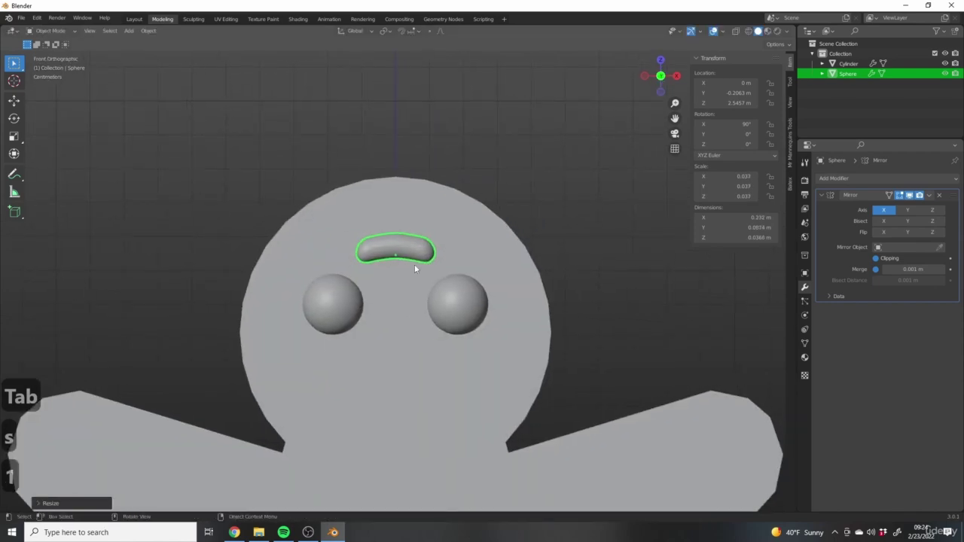
{"action": "middle_click_drag", "start_coordinate": [414, 268], "coordinate": [454, 271], "text": "shift"}
{"action": "key", "text": "g"}
{"action": "left_click", "coordinate": [567, 269]}
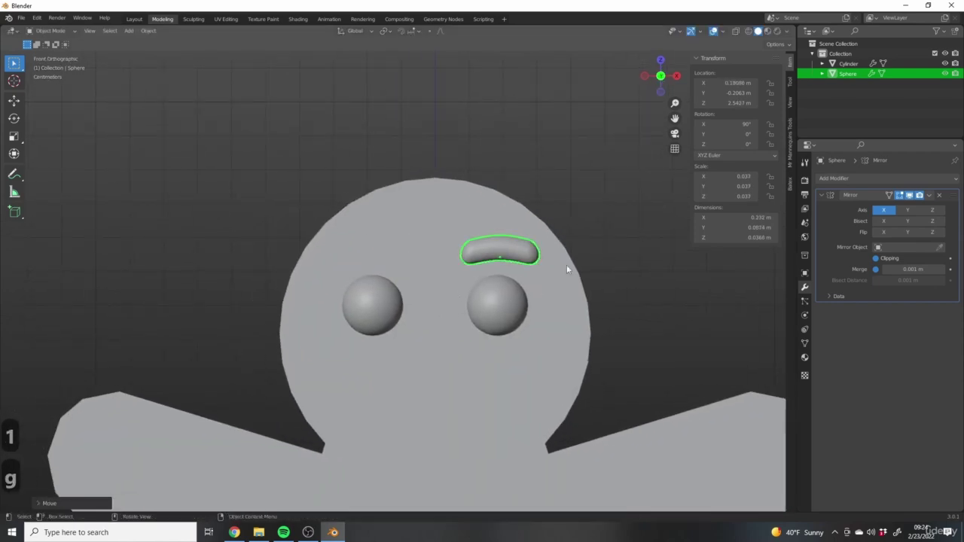
{"action": "key", "text": "r"}
{"action": "left_click", "coordinate": [566, 282]}
Move the eyebrow along Y to about -0.074 m so it is partly embedded in the face
{"action": "middle_click_drag", "start_coordinate": [567, 282], "coordinate": [521, 300]}
{"action": "key", "text": "g"}
{"action": "key", "text": "y"}
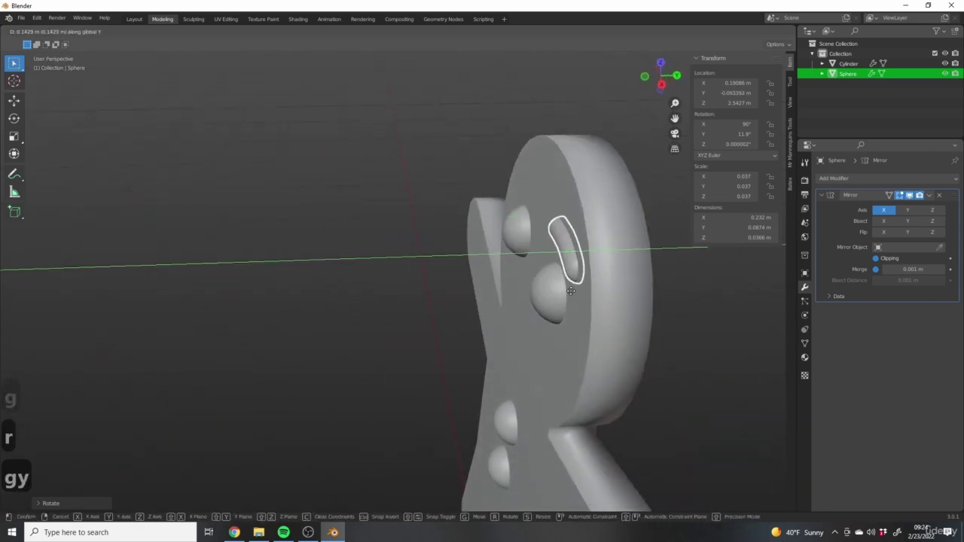
{"action": "left_click", "coordinate": [568, 290]}
{"action": "middle_click_drag", "start_coordinate": [568, 289], "coordinate": [519, 288]}
{"action": "scroll", "coordinate": [519, 292], "scroll_direction": "down", "scroll_amount": 5}
{"action": "middle_click_drag", "start_coordinate": [521, 233], "coordinate": [571, 267]}
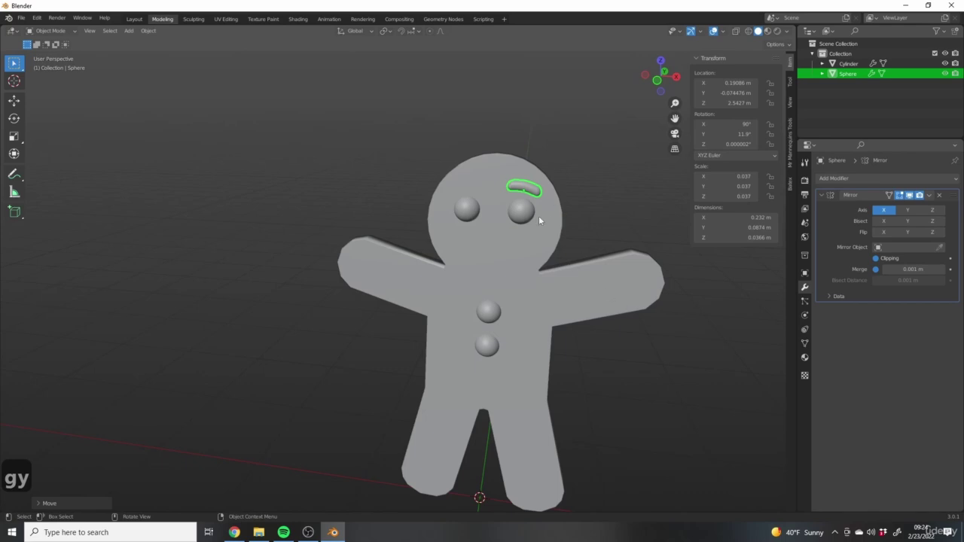
Examine the body's mirrored mesh in Edit Mode, including the eyes and buttons, and compare it with the separate eyebrow
{"action": "left_click", "coordinate": [497, 186]}
{"action": "key", "text": "Tab"}
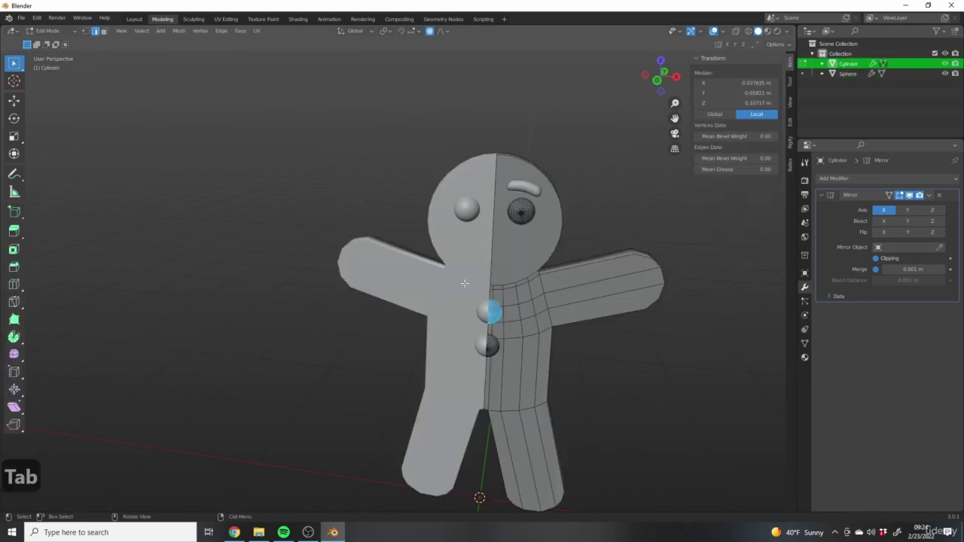
{"action": "key", "text": "Tab"}
{"action": "key", "text": "Tab"}
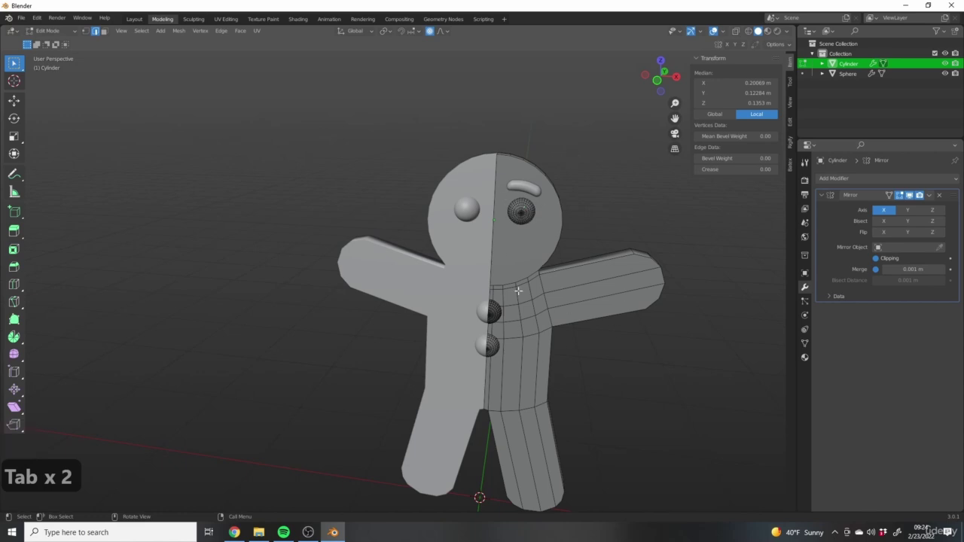
{"action": "key", "text": "Tab"}
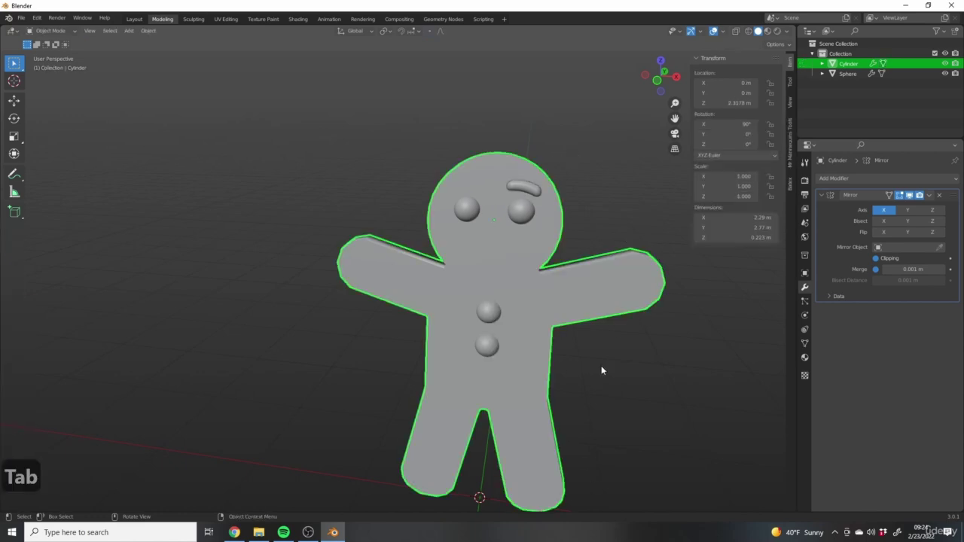
{"action": "middle_click_drag", "start_coordinate": [602, 370], "coordinate": [527, 211]}
{"action": "left_click", "coordinate": [511, 194]}
{"action": "middle_click_drag", "start_coordinate": [592, 204], "coordinate": [494, 232]}
{"action": "left_click", "coordinate": [527, 226]}
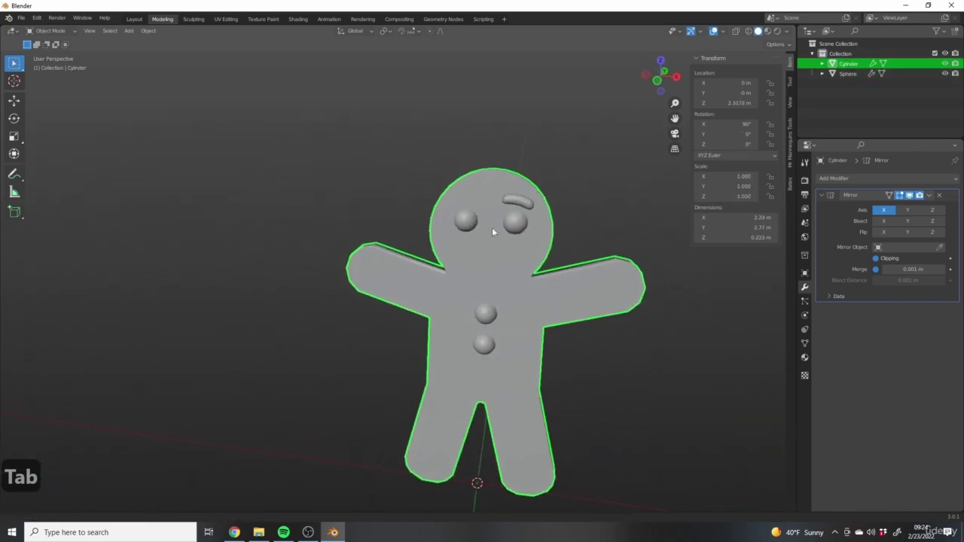
{"action": "scroll", "coordinate": [492, 232], "scroll_direction": "up", "scroll_amount": 3}
Try to join the eyebrow into the gingerbread body, and undo the join
{"action": "left_click", "coordinate": [510, 194]}
{"action": "middle_click_drag", "start_coordinate": [430, 173], "coordinate": [536, 232]}
{"action": "scroll", "coordinate": [536, 232], "scroll_direction": "up", "scroll_amount": 5}
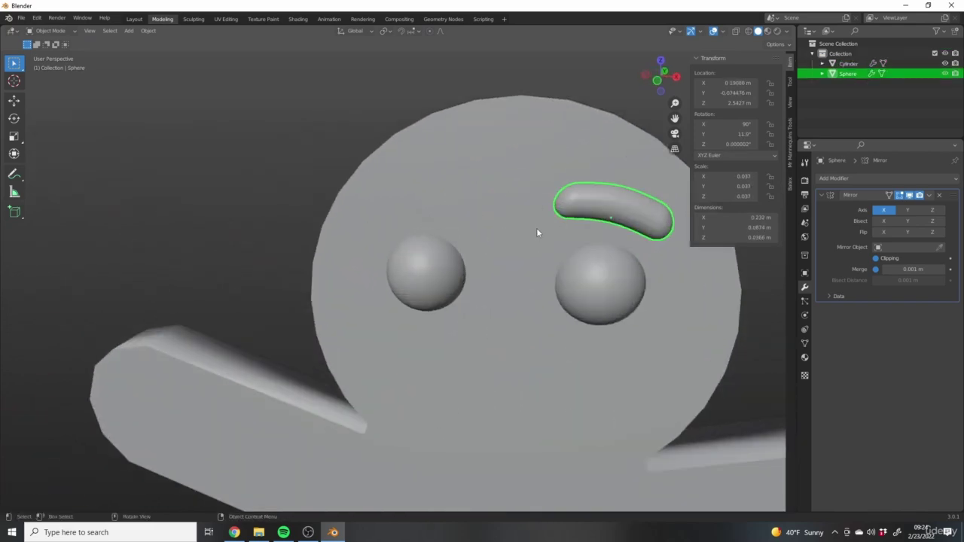
{"action": "scroll", "coordinate": [536, 232], "scroll_direction": "down", "scroll_amount": 3}
{"action": "left_click", "coordinate": [460, 137], "text": "shift"}
{"action": "key", "text": "ctrl+j"}
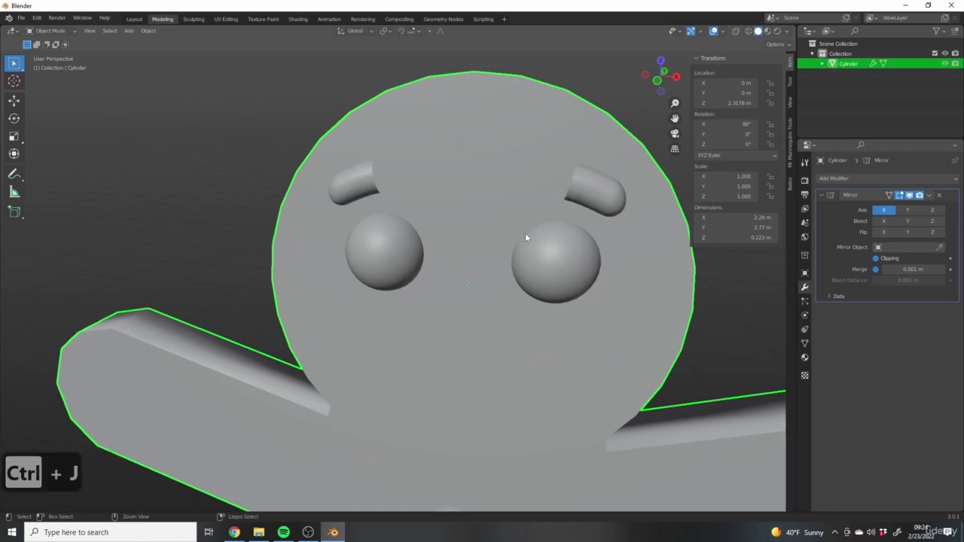
{"action": "key", "text": "ctrl+z"}
Select the eyebrow and examine its position above the eye and its fit against the face from several angles
{"action": "left_click", "coordinate": [555, 165]}
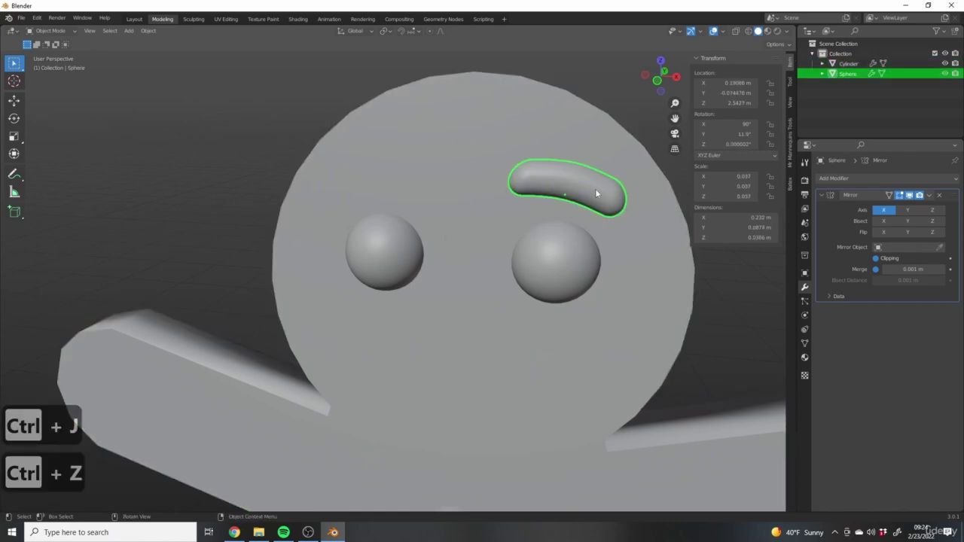
{"action": "left_click", "coordinate": [397, 114]}
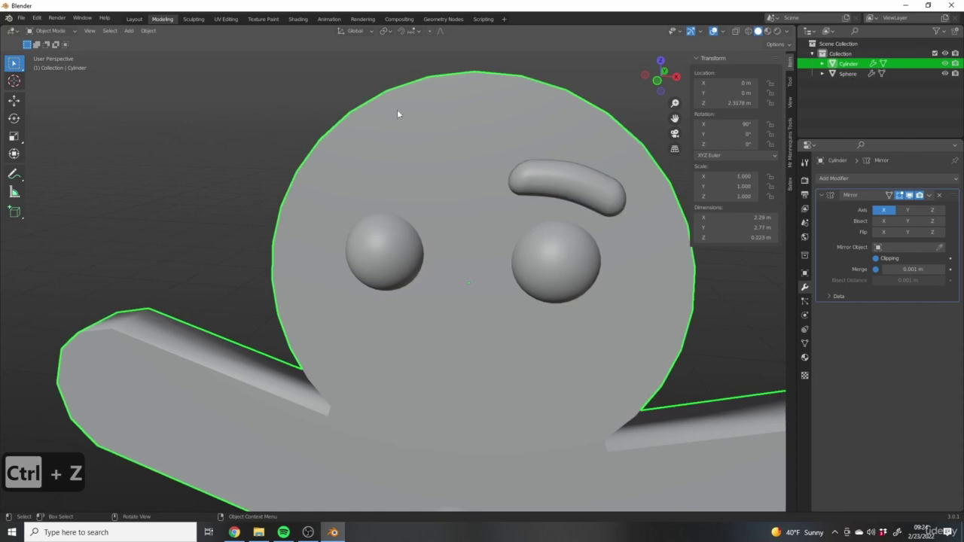
{"action": "key", "text": "ctrl+z"}
{"action": "middle_click_drag", "start_coordinate": [447, 220], "coordinate": [575, 153]}
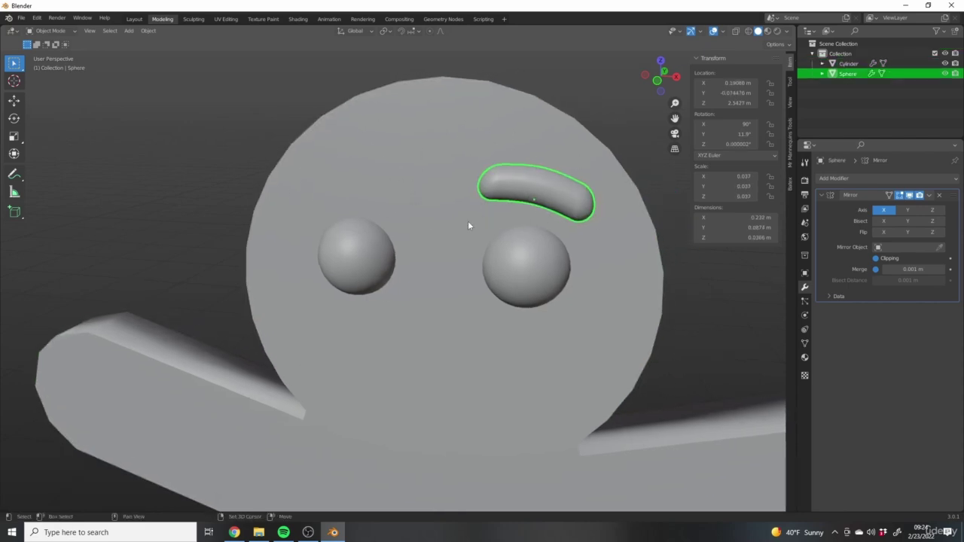
{"action": "scroll", "coordinate": [469, 241], "scroll_direction": "up", "scroll_amount": 3}
{"action": "middle_click_drag", "start_coordinate": [389, 209], "coordinate": [543, 248]}
{"action": "scroll", "coordinate": [443, 280], "scroll_direction": "down", "scroll_amount": 3}
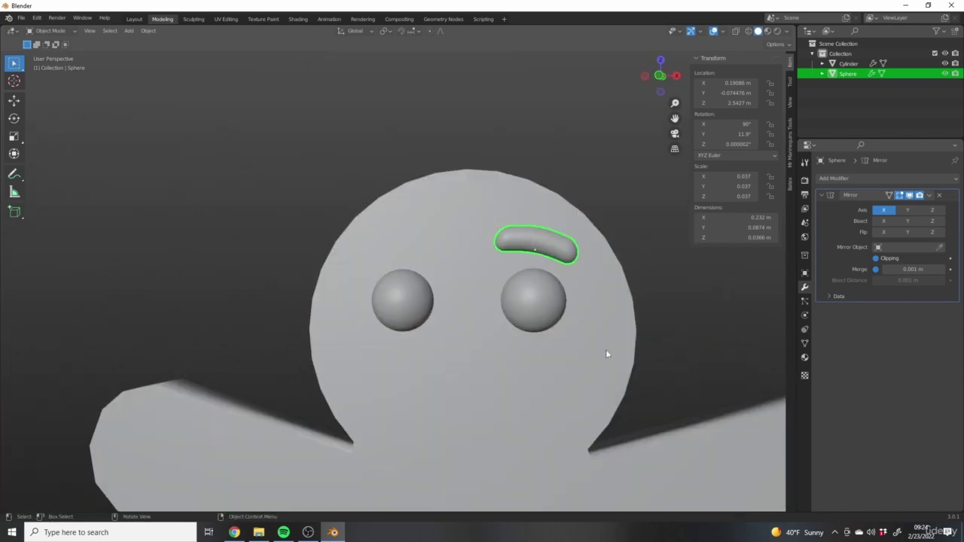
{"action": "middle_click_drag", "start_coordinate": [537, 275], "coordinate": [439, 212]}
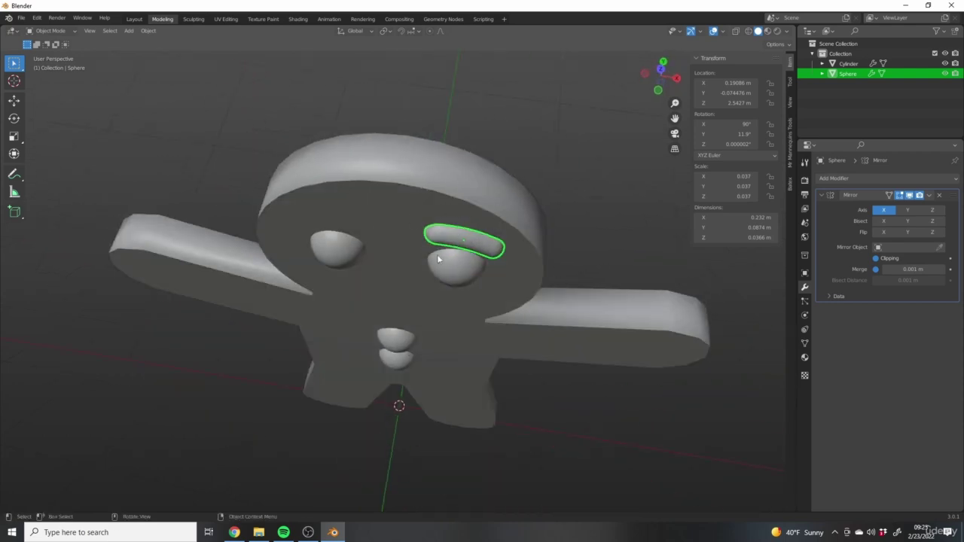
{"action": "middle_click_drag", "start_coordinate": [497, 286], "coordinate": [436, 234]}
{"action": "middle_click_drag", "start_coordinate": [515, 261], "coordinate": [540, 217]}
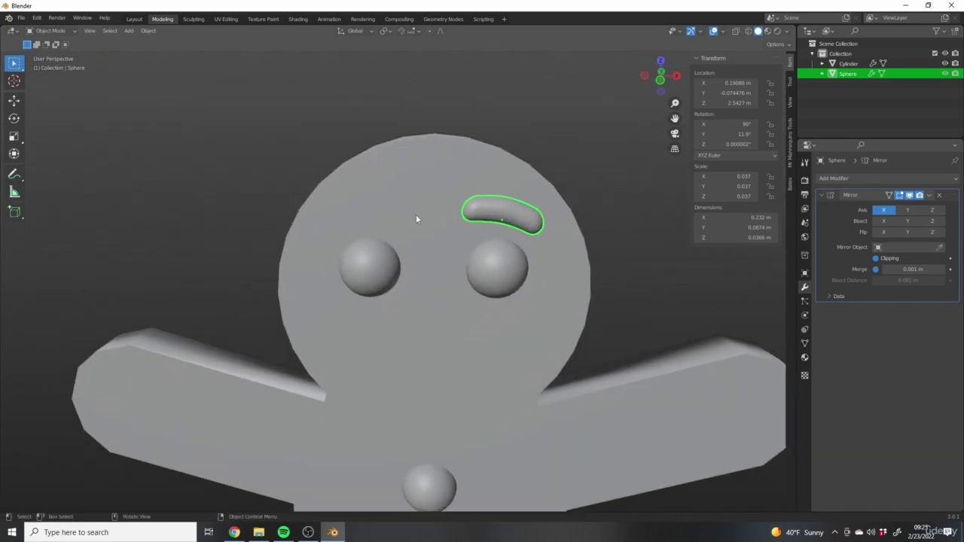
{"action": "scroll", "coordinate": [416, 218], "scroll_direction": "up", "scroll_amount": 4}
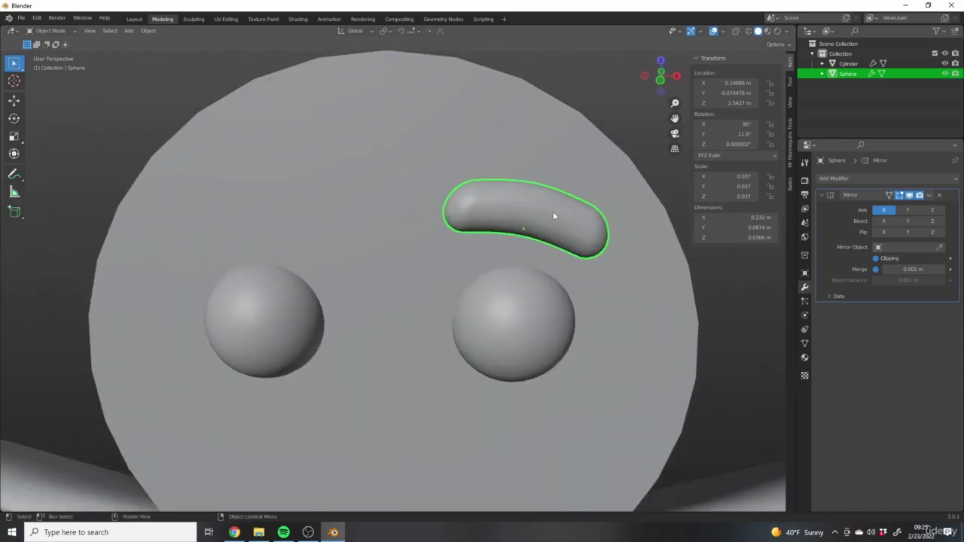
{"action": "scroll", "coordinate": [439, 219], "scroll_direction": "down", "scroll_amount": 5}
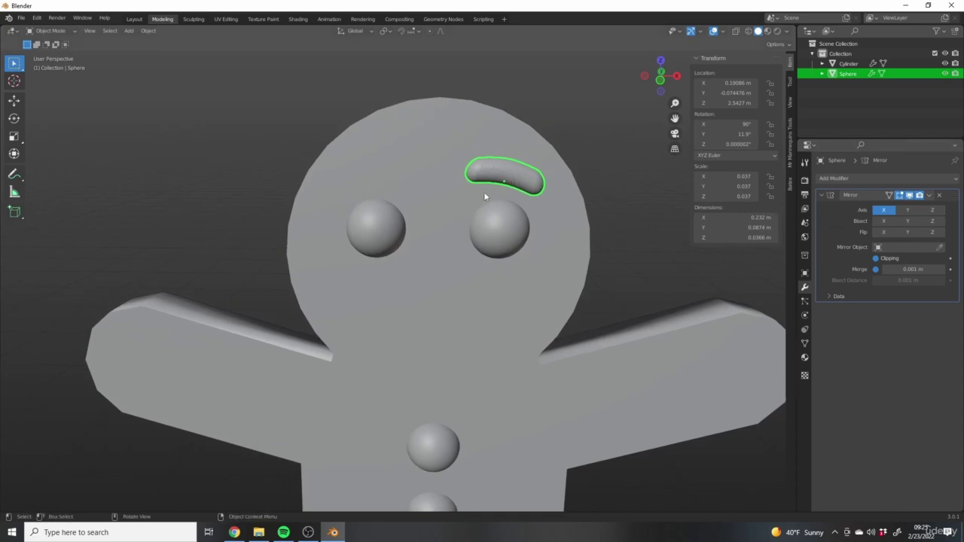
{"action": "scroll", "coordinate": [390, 168], "scroll_direction": "up", "scroll_amount": 2}
{"action": "scroll", "coordinate": [452, 166], "scroll_direction": "up", "scroll_amount": 2}
{"action": "middle_click_drag", "start_coordinate": [506, 185], "coordinate": [430, 168], "text": "shift"}
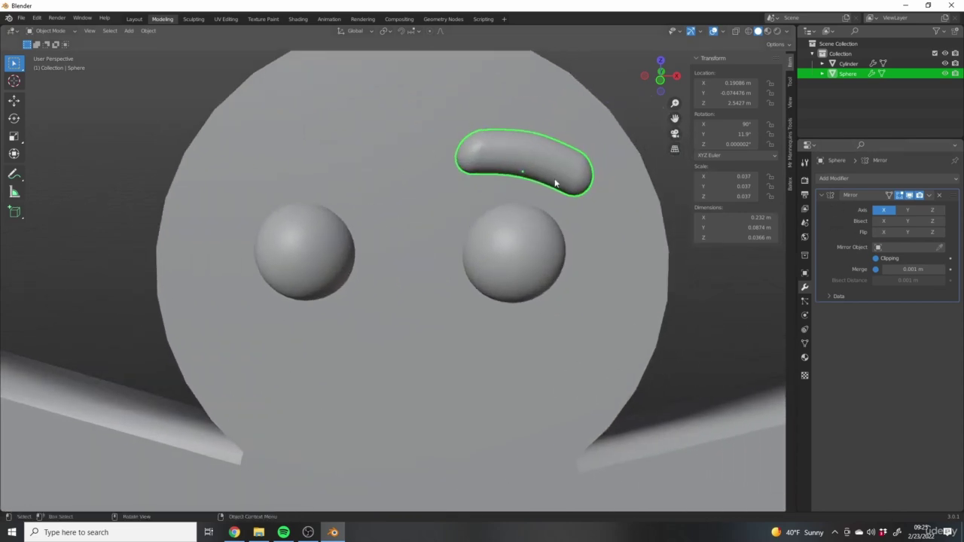
{"action": "left_click", "coordinate": [821, 195]}
{"action": "left_click", "coordinate": [553, 107]}
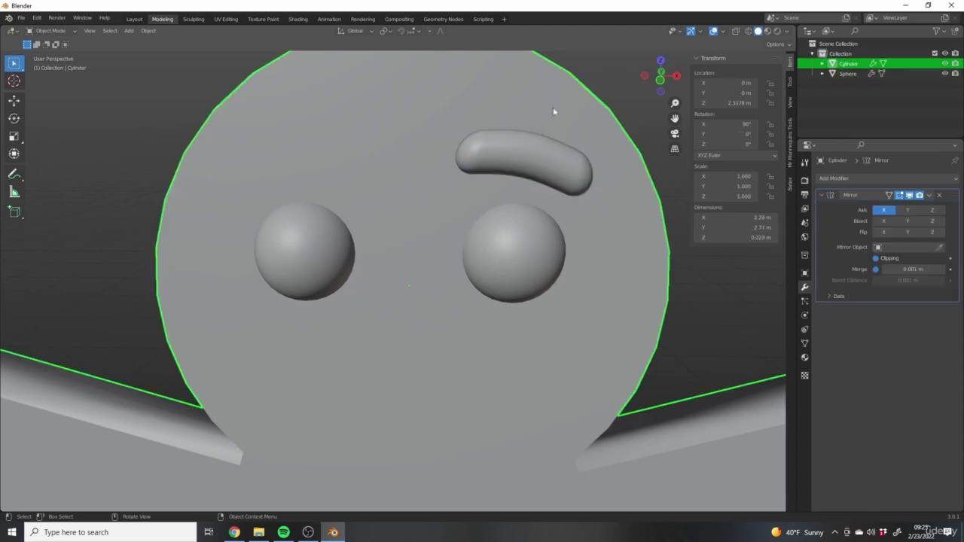
{"action": "key", "text": "ctrl+z"}
{"action": "left_click", "coordinate": [565, 105]}
{"action": "left_click", "coordinate": [544, 162]}
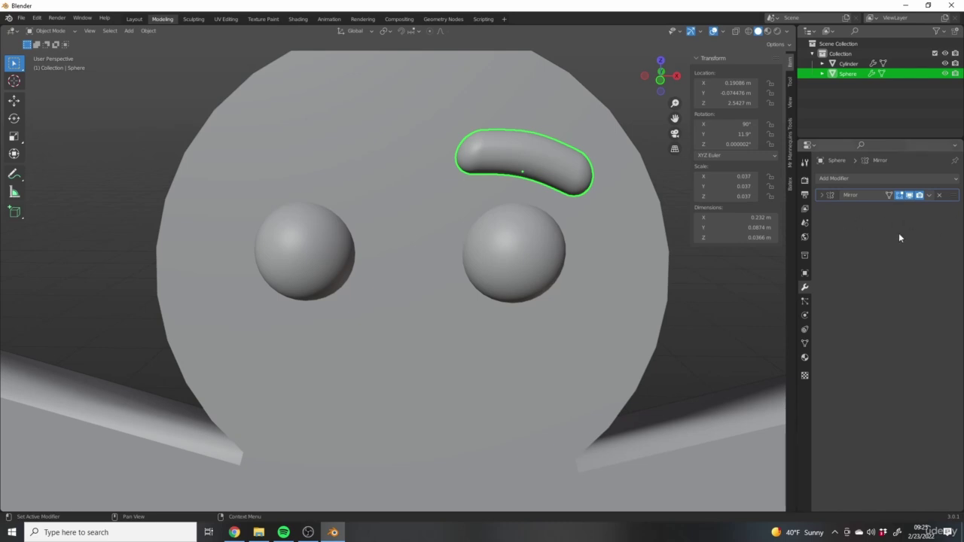
{"action": "scroll", "coordinate": [577, 234], "scroll_direction": "down", "scroll_amount": 3}
{"action": "middle_click_drag", "start_coordinate": [577, 234], "coordinate": [554, 161]}
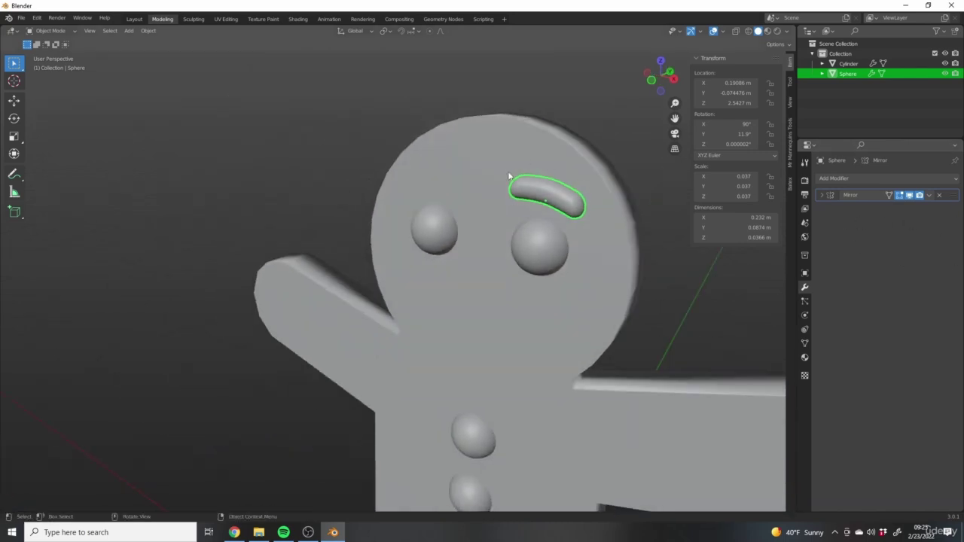
{"action": "middle_click_drag", "start_coordinate": [519, 201], "coordinate": [618, 157]}
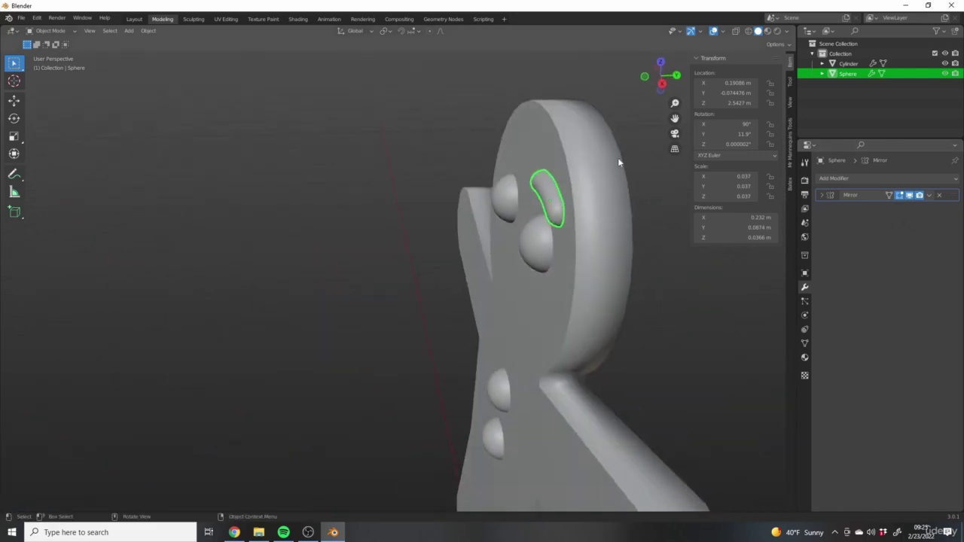
{"action": "middle_click_drag", "start_coordinate": [532, 175], "coordinate": [511, 176]}
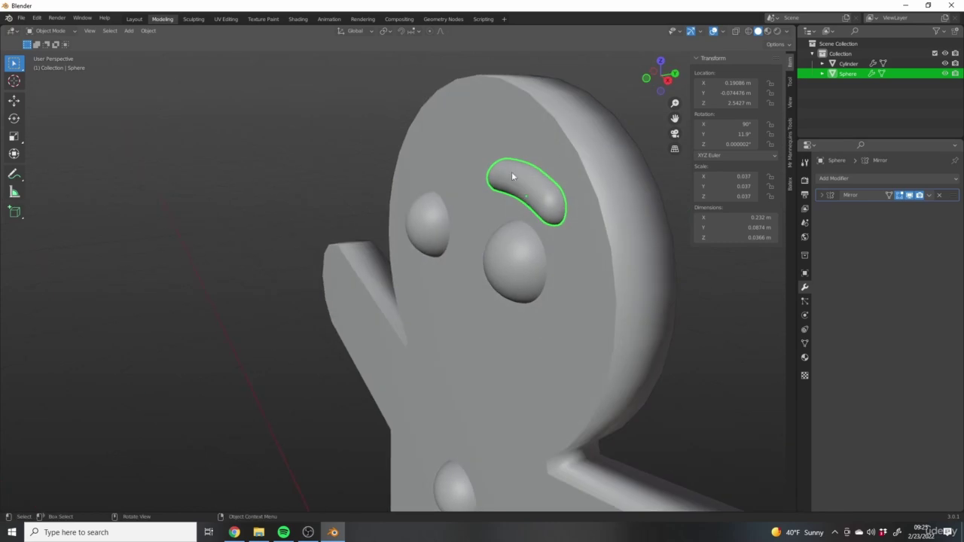
{"action": "middle_click_drag", "start_coordinate": [461, 159], "coordinate": [499, 194]}
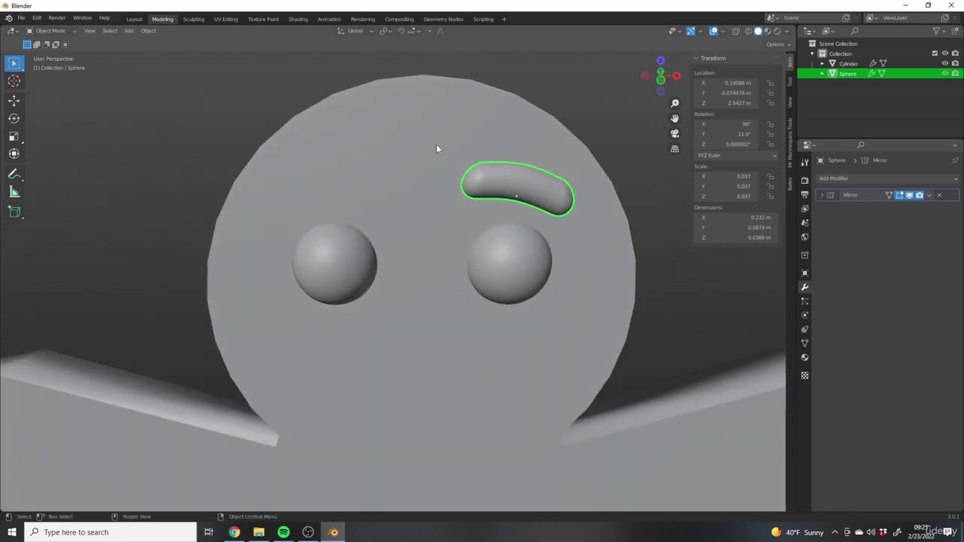
Try applying the eyebrow's Mirror modifier, and undo it
{"action": "left_click", "coordinate": [564, 197]}
{"action": "left_click", "coordinate": [528, 184]}
{"action": "scroll", "coordinate": [531, 188], "scroll_direction": "up", "scroll_amount": 1}
{"action": "left_click", "coordinate": [822, 195]}
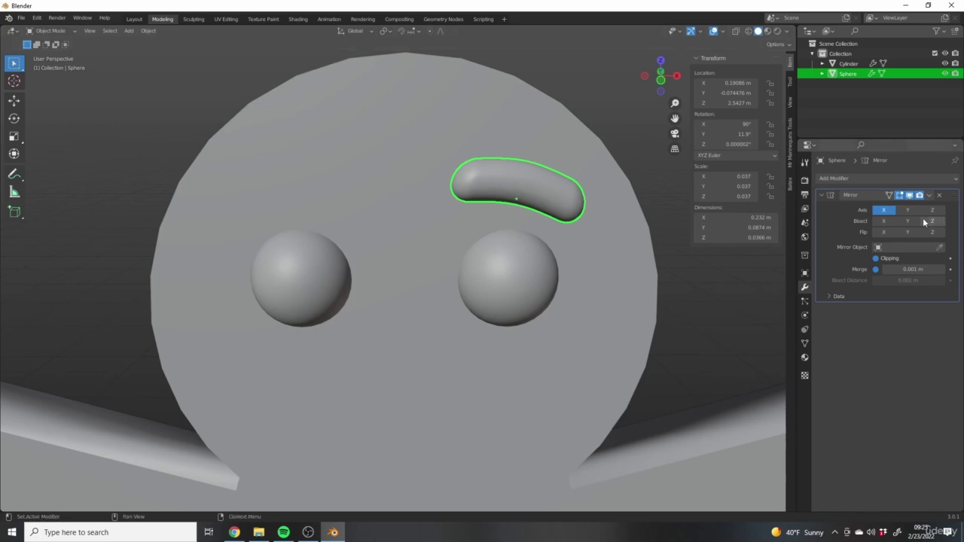
{"action": "left_click", "coordinate": [930, 195]}
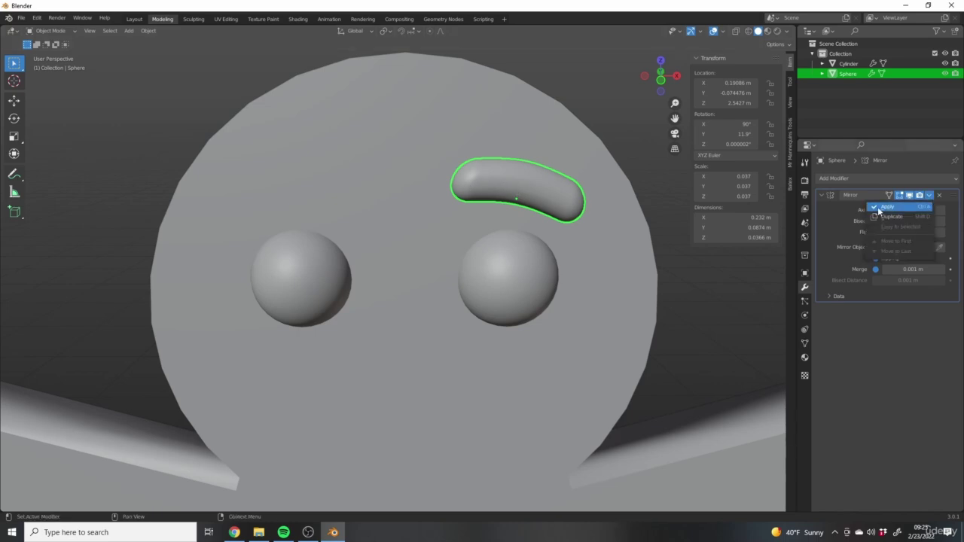
{"action": "left_click", "coordinate": [885, 207]}
{"action": "key", "text": "ctrl+z"}
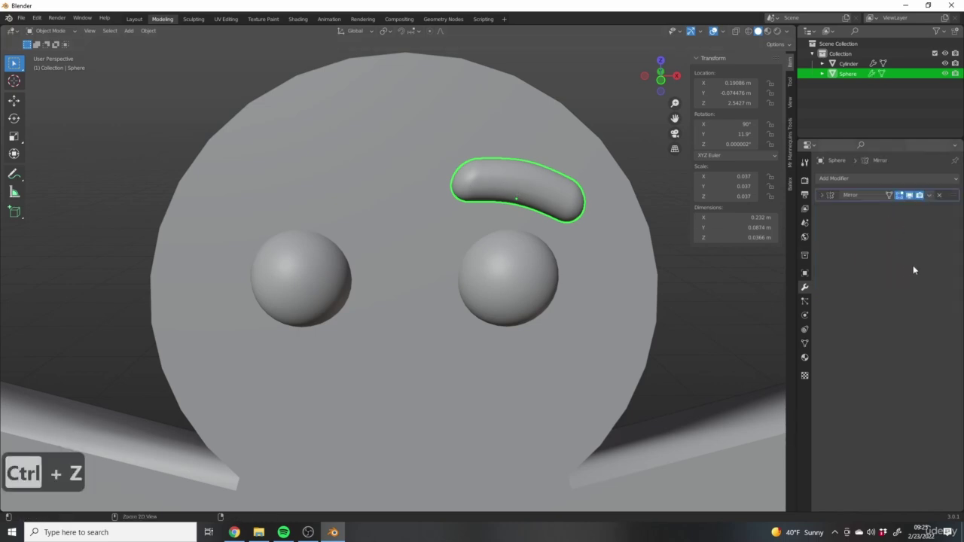
Apply the eyebrow's Mirror modifier and check the resulting mesh in Edit Mode
{"action": "left_click", "coordinate": [821, 195]}
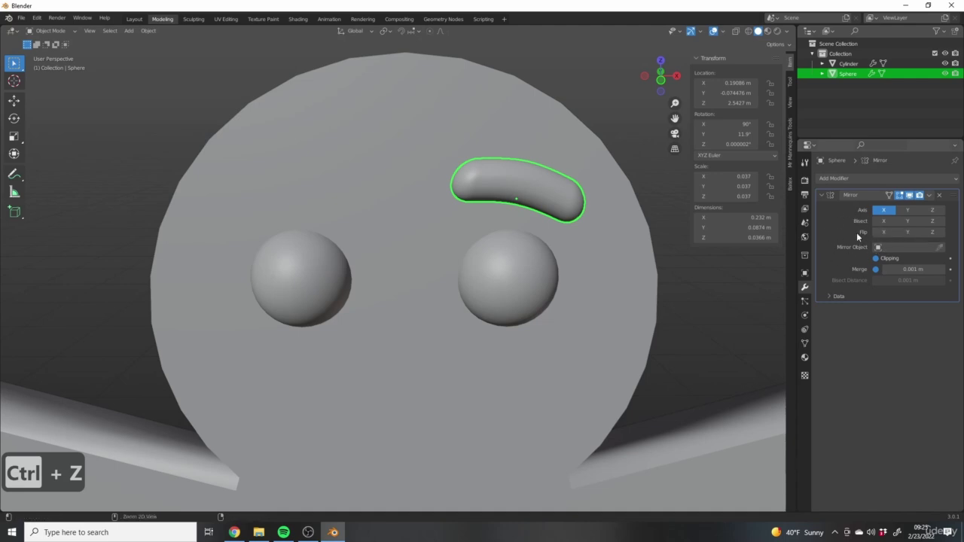
{"action": "key", "text": "ctrl+a"}
{"action": "middle_click_drag", "start_coordinate": [678, 249], "coordinate": [569, 224]}
{"action": "key", "text": "Tab"}
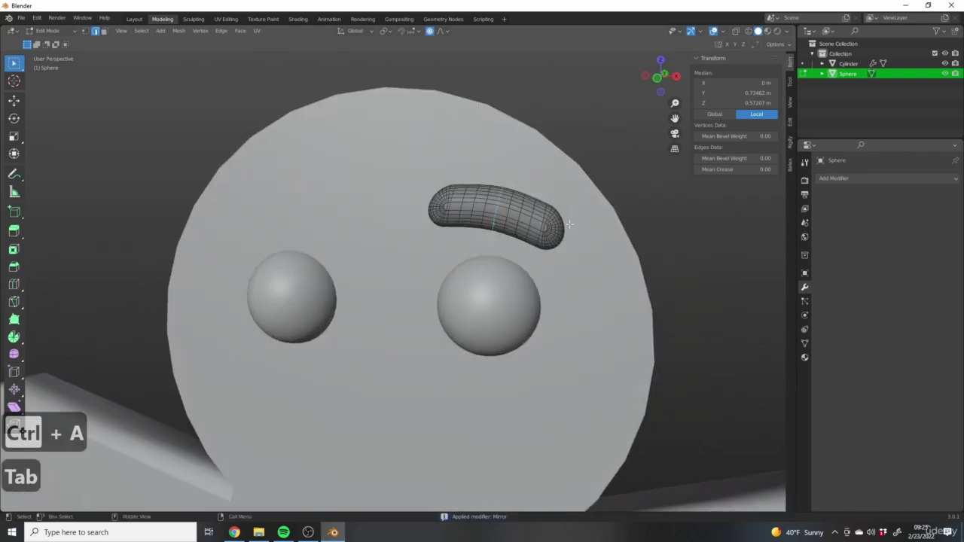
{"action": "key", "text": "Tab"}
{"action": "scroll", "coordinate": [443, 213], "scroll_direction": "down", "scroll_amount": 3}
{"action": "middle_click_drag", "start_coordinate": [443, 212], "coordinate": [511, 242]}
{"action": "key", "text": "1"}
{"action": "middle_click_drag", "start_coordinate": [586, 267], "coordinate": [635, 230]}
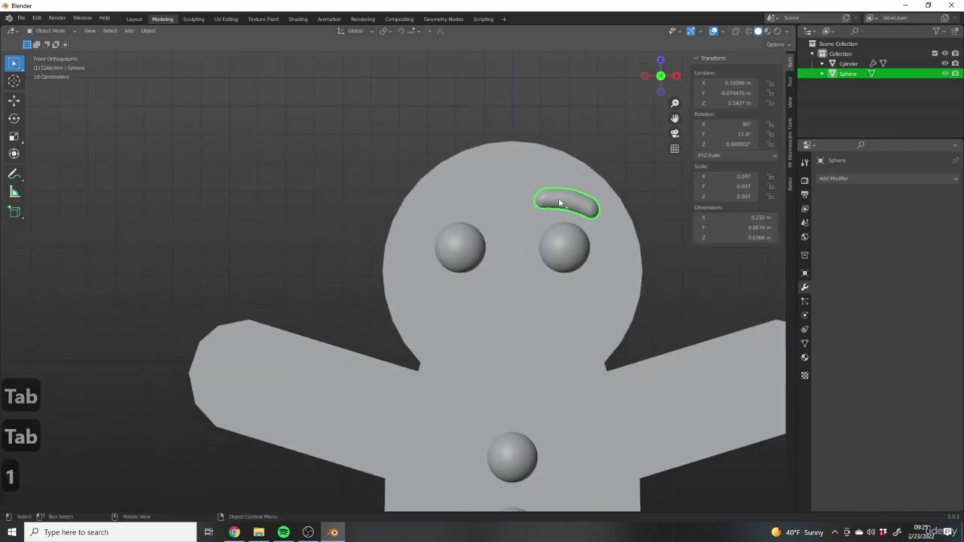
Join the eyebrow into the gingerbread body with the body as the active object, and inspect both sides of the face
{"action": "middle_click_drag", "start_coordinate": [558, 198], "coordinate": [568, 176]}
{"action": "left_click", "coordinate": [651, 229]}
{"action": "left_click", "coordinate": [583, 205]}
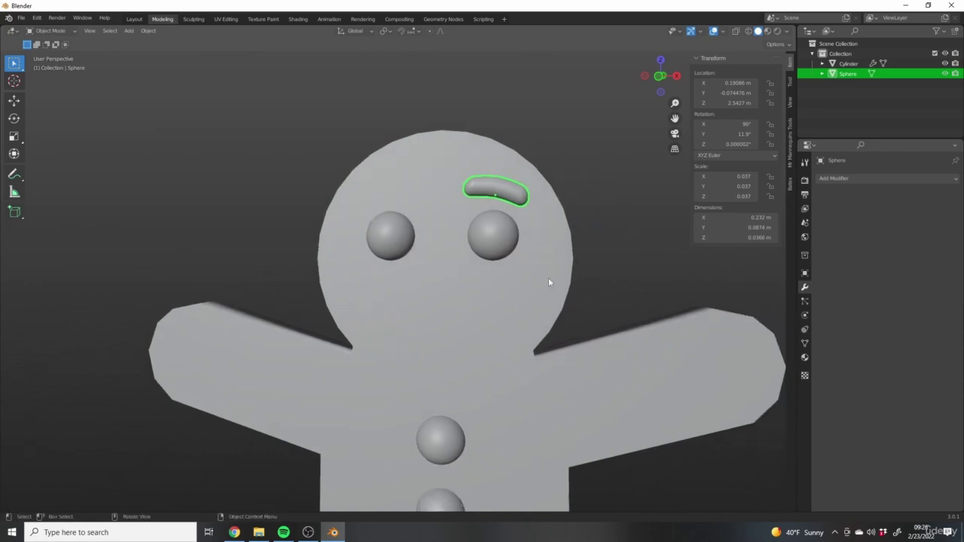
{"action": "left_click", "coordinate": [472, 279], "text": "shift"}
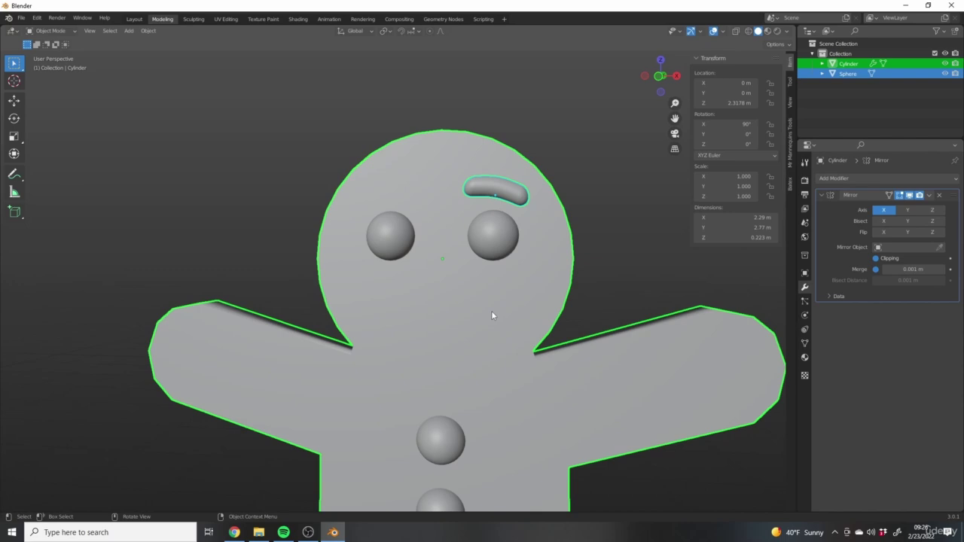
{"action": "middle_click_drag", "start_coordinate": [584, 321], "coordinate": [544, 249]}
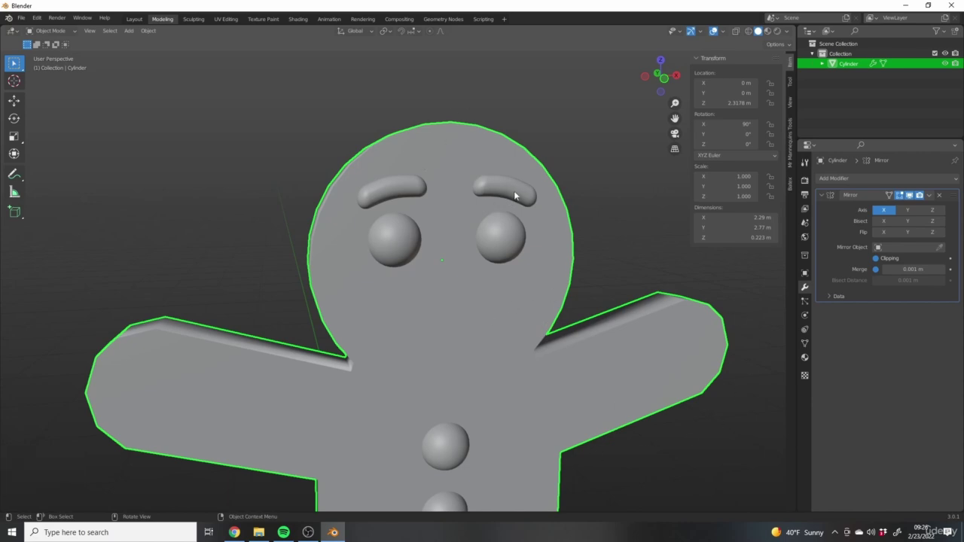
{"action": "scroll", "coordinate": [384, 177], "scroll_direction": "down", "scroll_amount": 8}
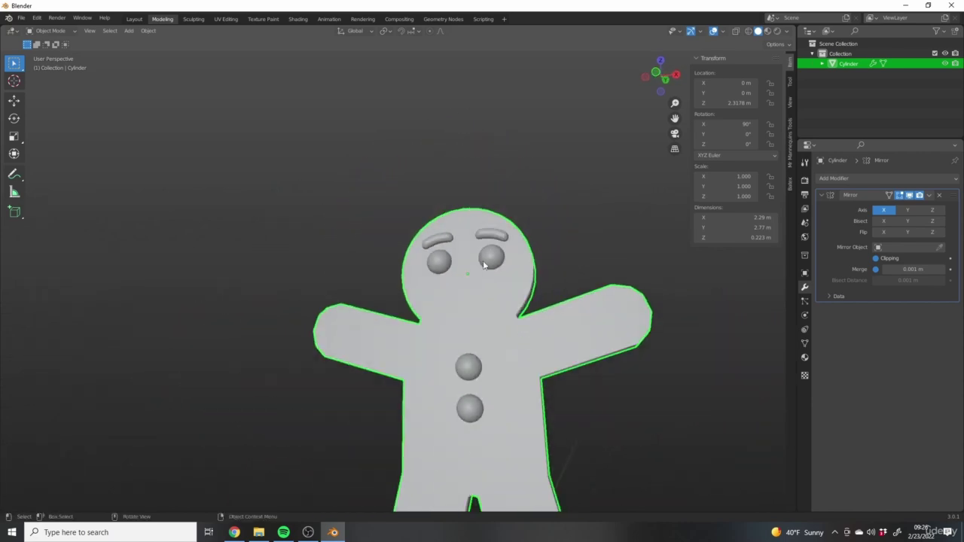
{"action": "scroll", "coordinate": [528, 271], "scroll_direction": "up", "scroll_amount": 6}
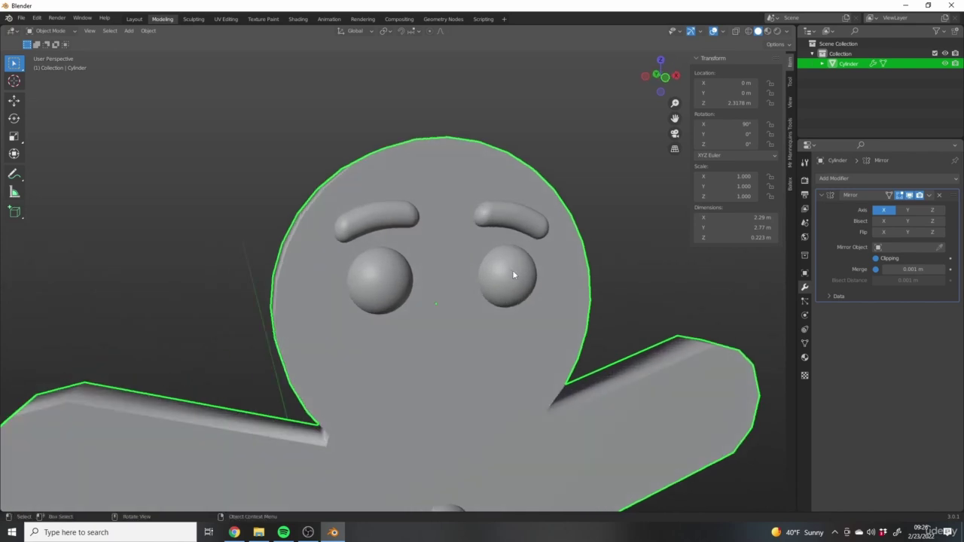
{"action": "key", "text": "Tab"}
{"action": "scroll", "coordinate": [541, 257], "scroll_direction": "down", "scroll_amount": 4}
{"action": "key", "text": "Tab"}
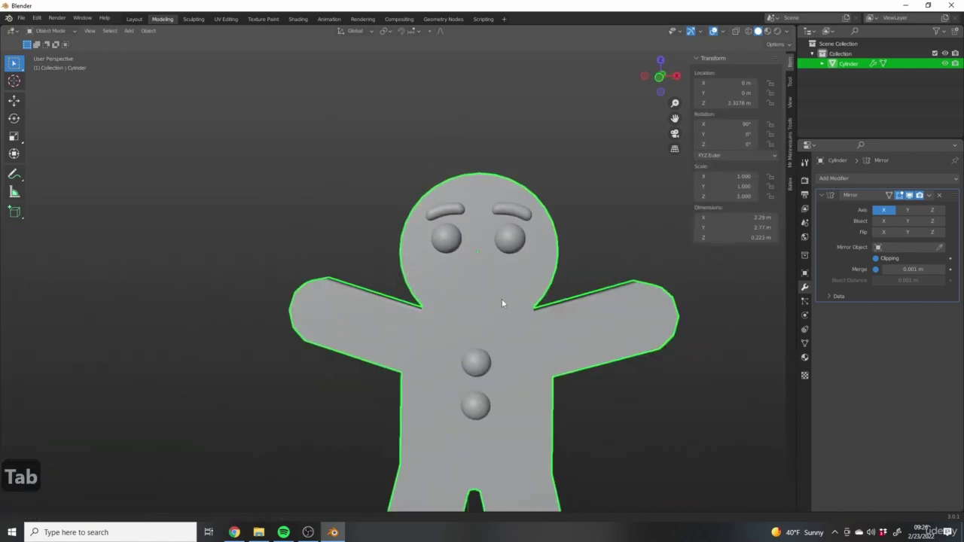
Add a UV sphere at the world origin while working in the front view
{"action": "middle_click_drag", "start_coordinate": [502, 300], "coordinate": [430, 151], "text": "shift"}
{"action": "scroll", "coordinate": [434, 167], "scroll_direction": "up", "scroll_amount": 5}
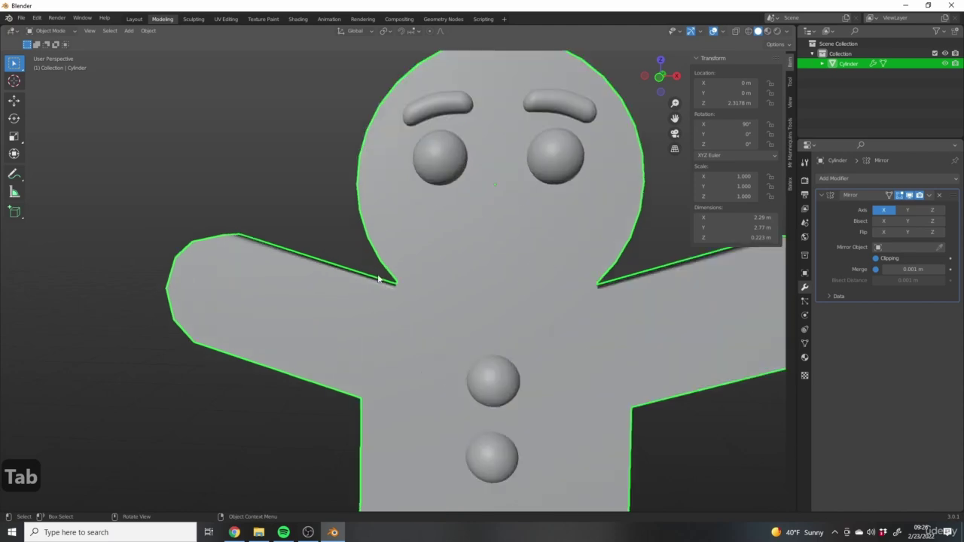
{"action": "key", "text": "shift+a"}
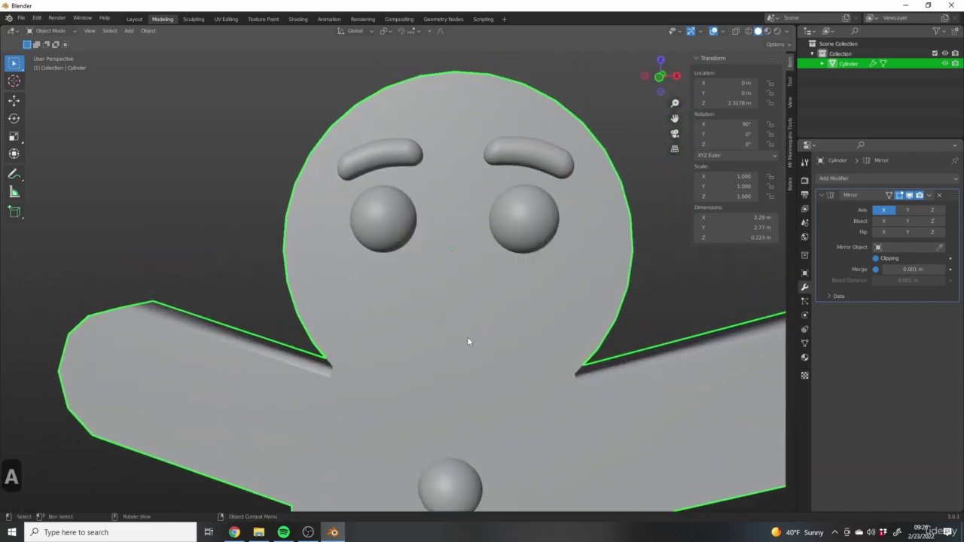
{"action": "middle_click_drag", "start_coordinate": [458, 282], "coordinate": [501, 290]}
{"action": "key", "text": "KP_1"}
{"action": "scroll", "coordinate": [477, 285], "scroll_direction": "down", "scroll_amount": 5}
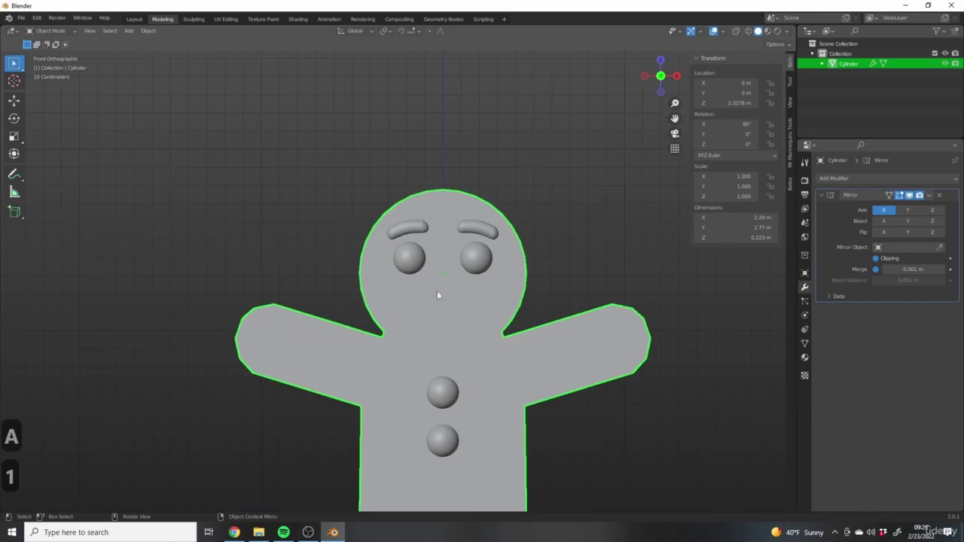
{"action": "key", "text": "shift+a"}
{"action": "scroll", "coordinate": [521, 292], "scroll_direction": "down", "scroll_amount": 3}
{"action": "middle_click_drag", "start_coordinate": [610, 349], "coordinate": [568, 286], "text": "shift"}
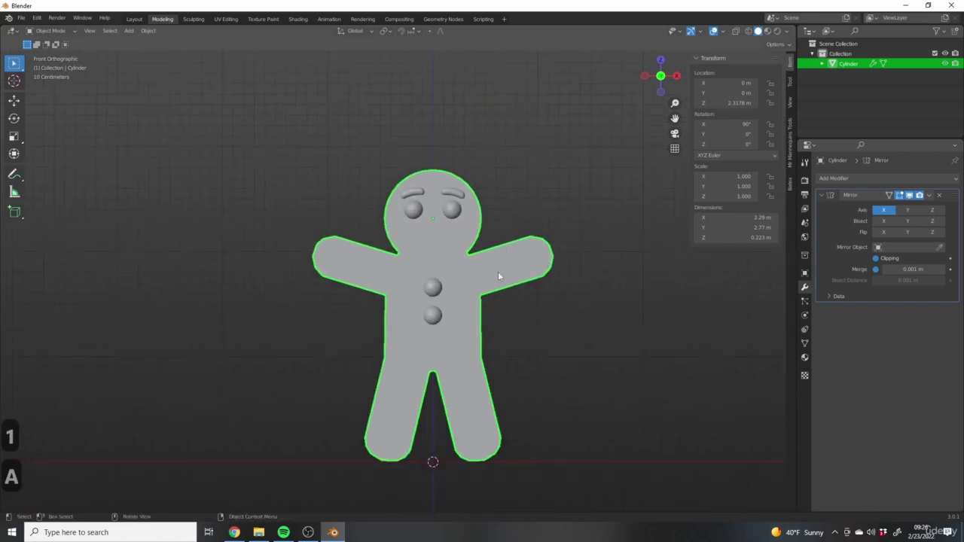
{"action": "key", "text": "shift+a"}
{"action": "mouse_move", "coordinate": [452, 274]}
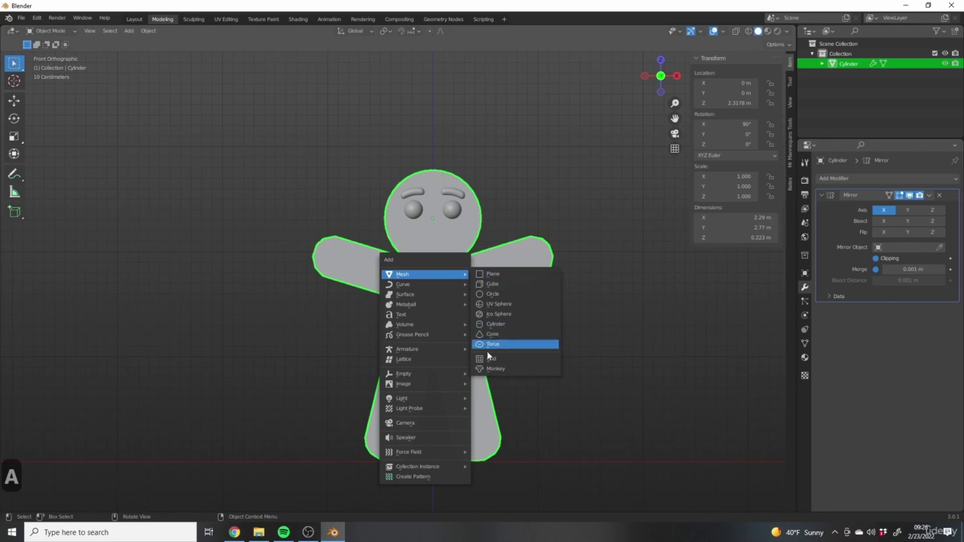
{"action": "left_click", "coordinate": [497, 303]}
{"action": "scroll", "coordinate": [529, 370], "scroll_direction": "down", "scroll_amount": 3}
{"action": "middle_click_drag", "start_coordinate": [530, 371], "coordinate": [505, 378], "text": "shift"}
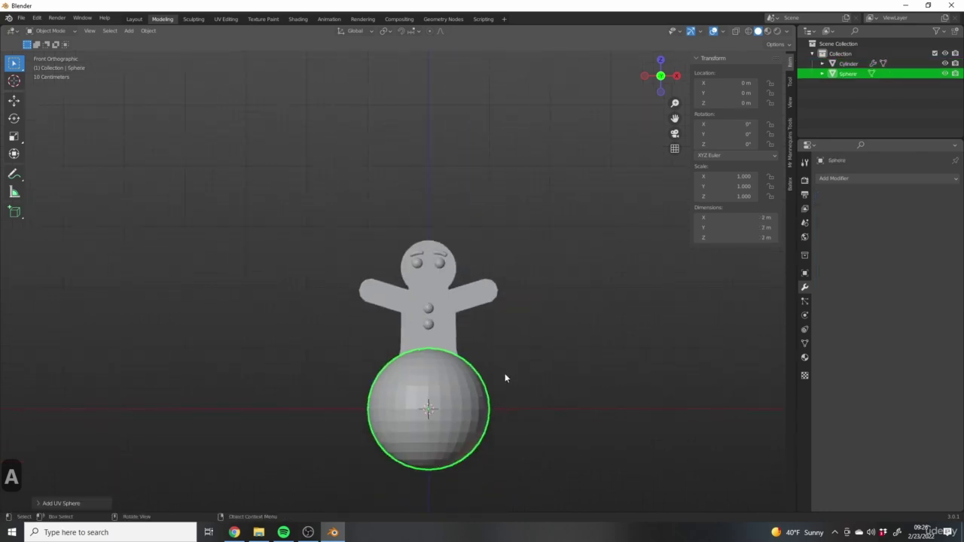
Rotate the new sphere 90° about X and shade it smooth
{"action": "type", "text": "rx9"}
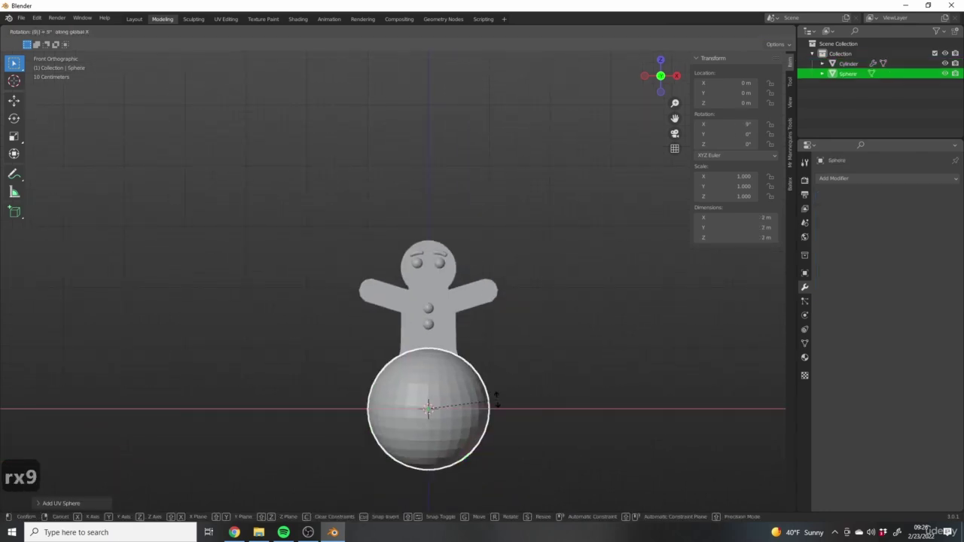
{"action": "type", "text": "0"}
{"action": "key", "text": "Return"}
{"action": "middle_click_drag", "start_coordinate": [480, 379], "coordinate": [454, 324], "text": "shift"}
{"action": "right_click", "coordinate": [436, 339]}
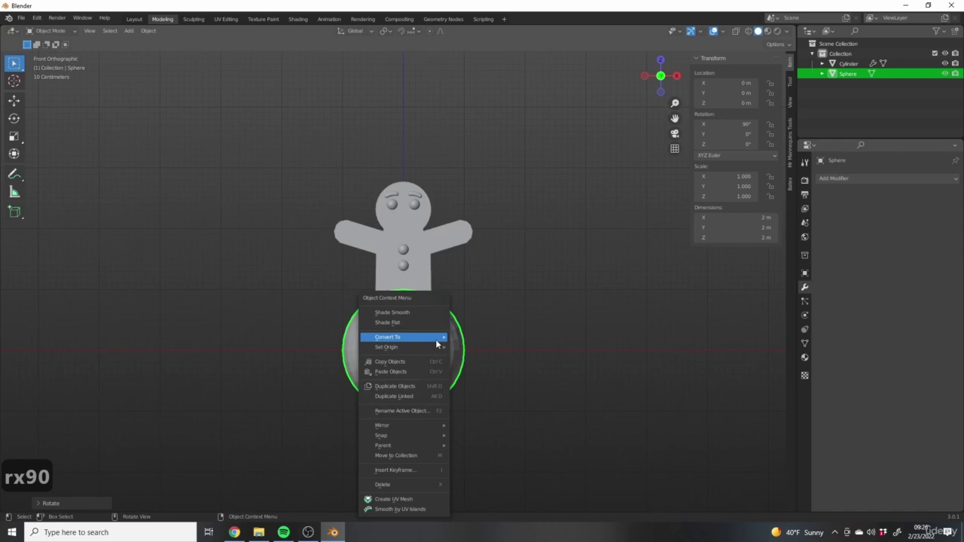
{"action": "left_click", "coordinate": [391, 312]}
Delete the back half of the sphere, on the positive Y side, using the wireframe side view
{"action": "middle_click_drag", "start_coordinate": [549, 351], "coordinate": [403, 388]}
{"action": "key", "text": "3"}
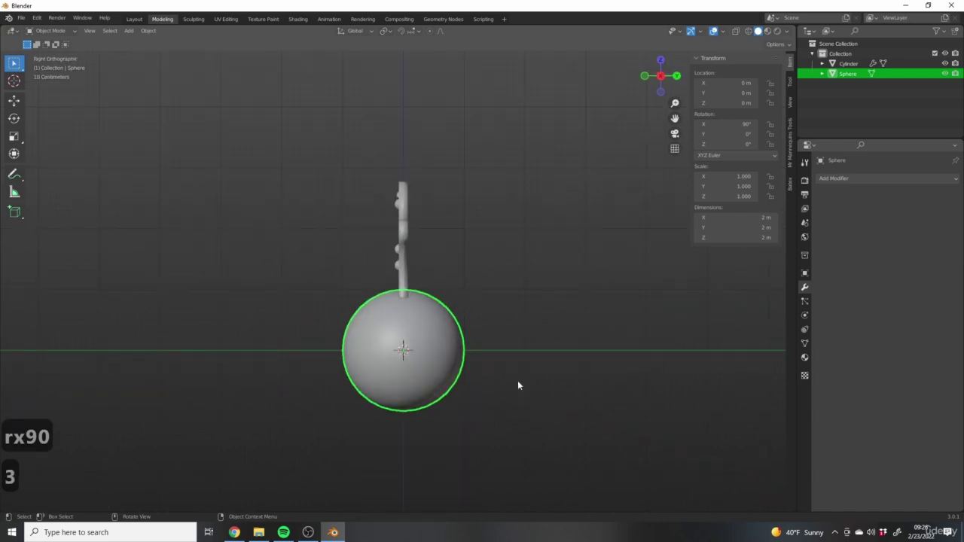
{"action": "key", "text": "Tab"}
{"action": "key", "text": "z"}
{"action": "left_click", "coordinate": [463, 406]}
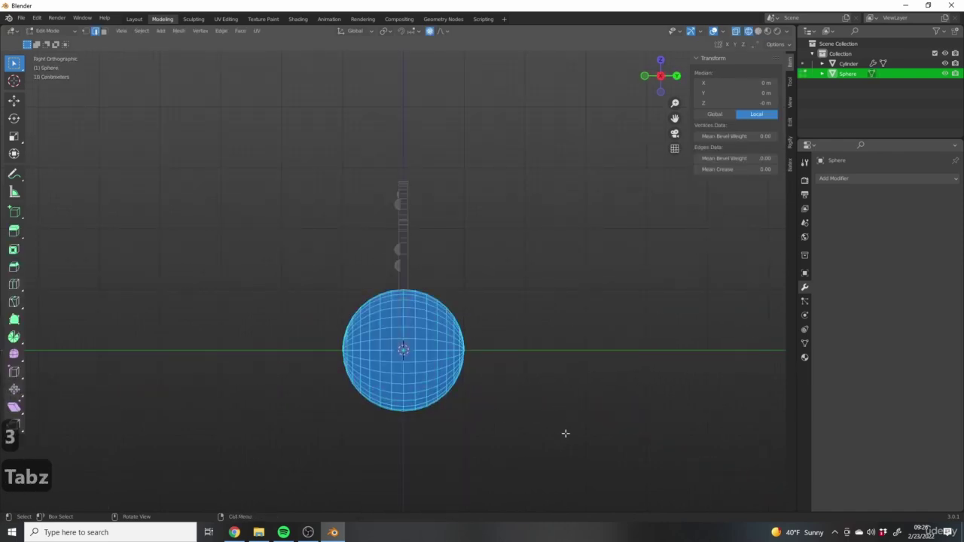
{"action": "middle_click_drag", "start_coordinate": [514, 400], "coordinate": [43, 77], "text": "shift"}
{"action": "left_click_drag", "start_coordinate": [620, 448], "coordinate": [432, 209]}
{"action": "key", "text": "c"}
{"action": "right_click", "coordinate": [598, 336]}
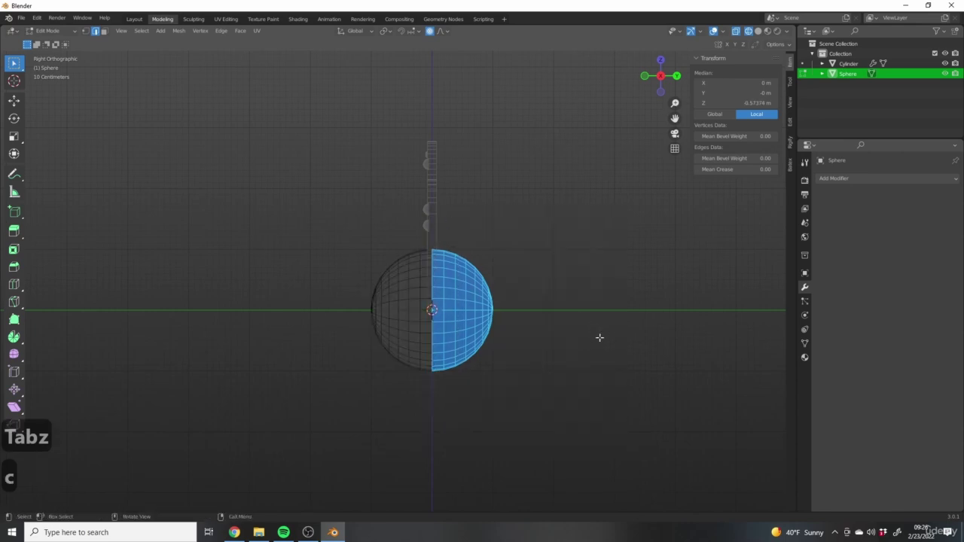
{"action": "key", "text": "x"}
{"action": "left_click", "coordinate": [585, 302]}
Delete the remaining dome's negative X half, including its centre faces, in the front view
{"action": "middle_click_drag", "start_coordinate": [349, 302], "coordinate": [490, 355]}
{"action": "key", "text": "KP_1"}
{"action": "middle_click_drag", "start_coordinate": [340, 256], "coordinate": [396, 290], "text": "shift"}
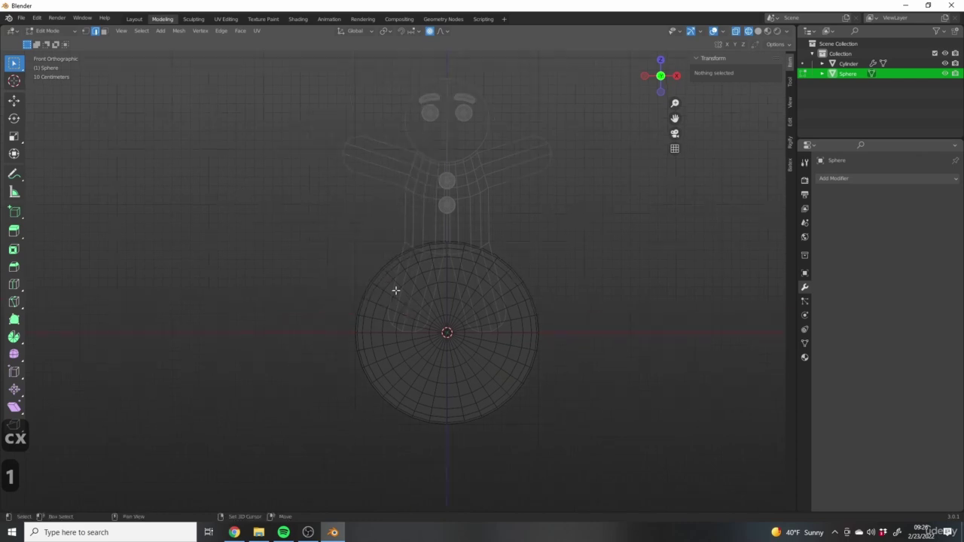
{"action": "left_click_drag", "start_coordinate": [206, 165], "coordinate": [446, 511]}
{"action": "key", "text": "c"}
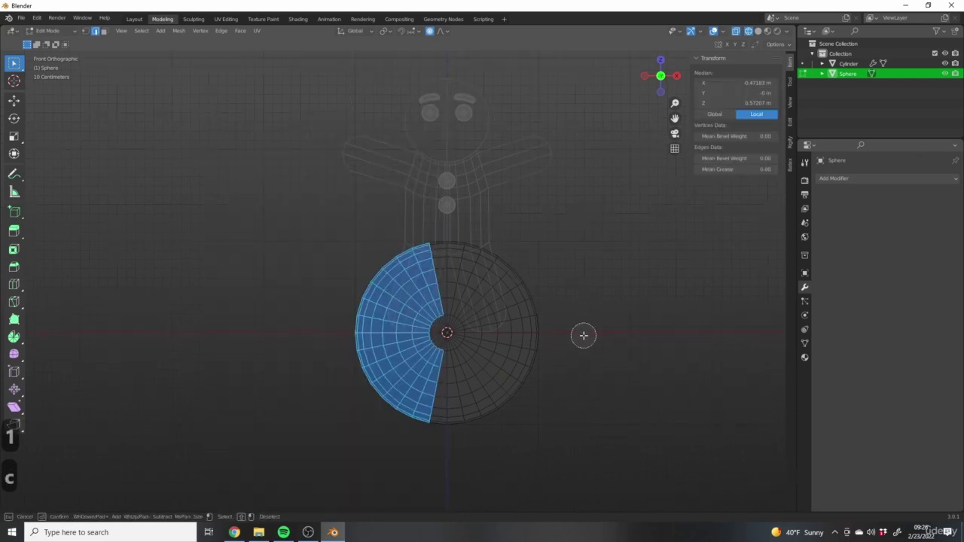
{"action": "right_click", "coordinate": [586, 336]}
{"action": "key", "text": "x"}
{"action": "left_click", "coordinate": [577, 311]}
Add a Mirror modifier on the X axis to the remaining sphere piece and enable Clipping
{"action": "middle_click_drag", "start_coordinate": [579, 327], "coordinate": [502, 229]}
{"action": "middle_click_drag", "start_coordinate": [482, 359], "coordinate": [422, 349]}
{"action": "key", "text": "KP_1"}
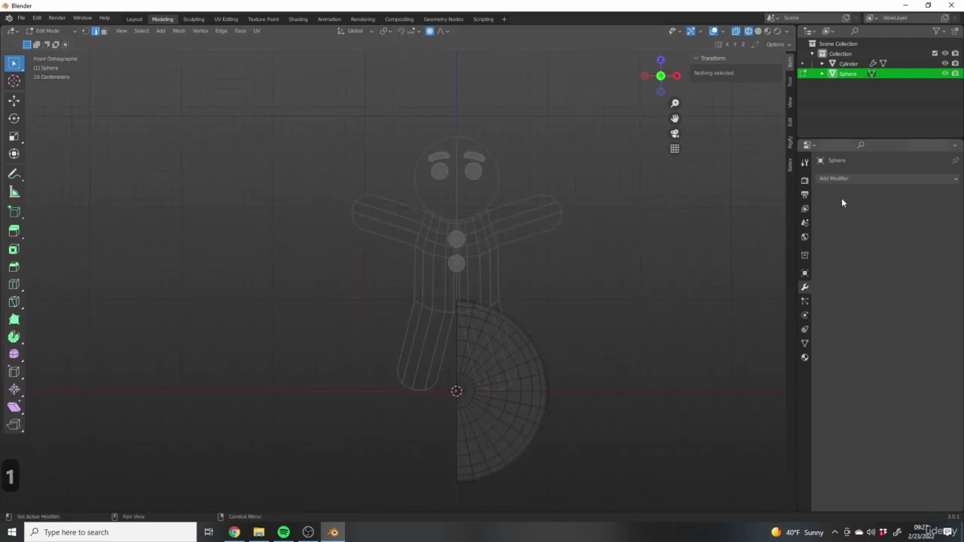
{"action": "left_click", "coordinate": [839, 178]}
{"action": "left_click", "coordinate": [765, 294]}
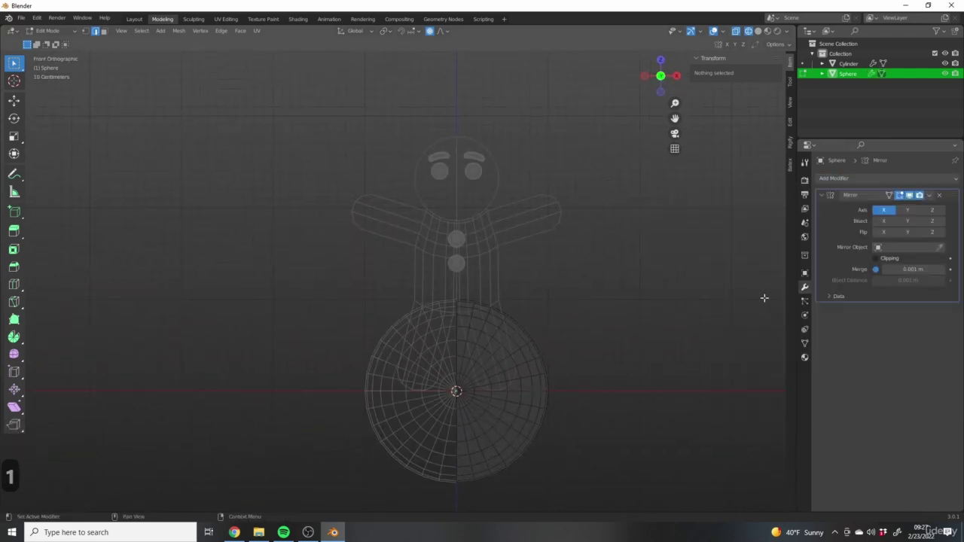
{"action": "middle_click_drag", "start_coordinate": [494, 353], "coordinate": [544, 298], "text": "shift"}
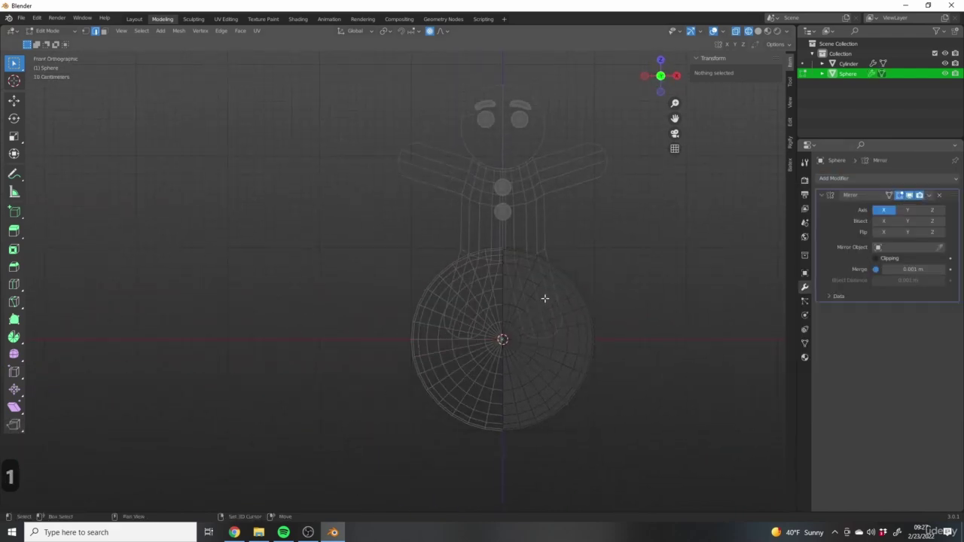
{"action": "left_click", "coordinate": [877, 258]}
{"action": "scroll", "coordinate": [544, 264], "scroll_direction": "up", "scroll_amount": 5}
{"action": "middle_click_drag", "start_coordinate": [544, 265], "coordinate": [538, 193], "text": "shift"}
{"action": "scroll", "coordinate": [538, 193], "scroll_direction": "down", "scroll_amount": 5}
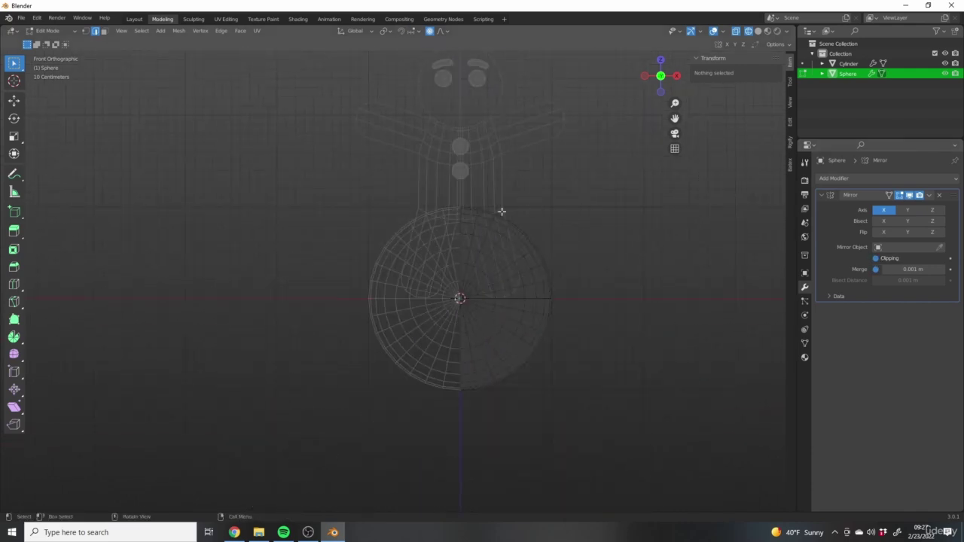
{"action": "middle_click_drag", "start_coordinate": [518, 301], "coordinate": [536, 328], "text": "shift"}
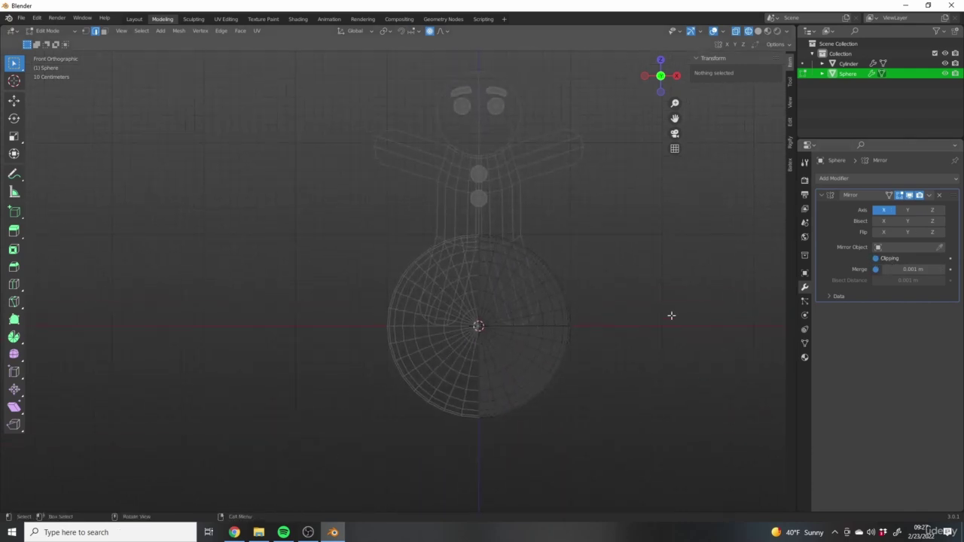
Scale the whole sphere piece to about 0.1 with smooth proportional editing to form a capsule
{"action": "key", "text": "a"}
{"action": "key", "text": "s"}
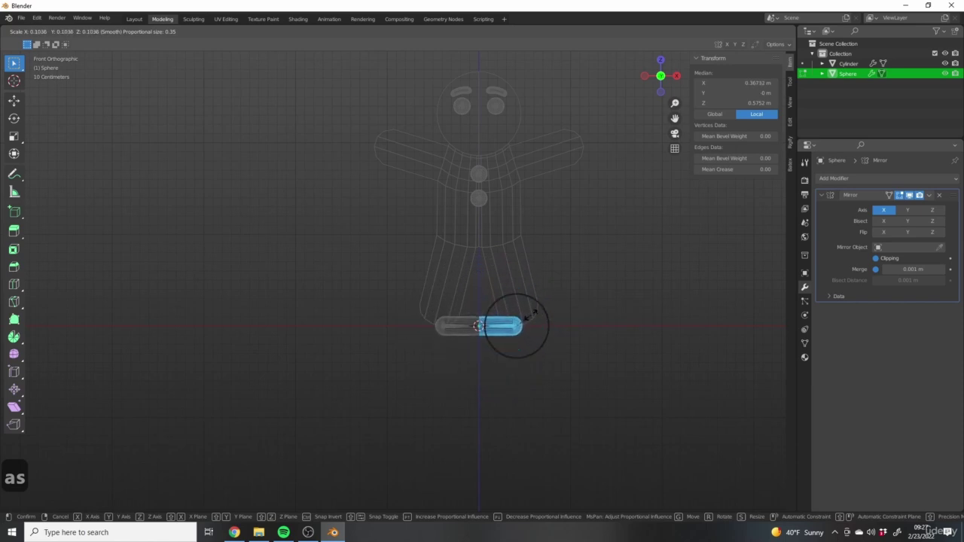
{"action": "left_click", "coordinate": [527, 316]}
{"action": "scroll", "coordinate": [498, 316], "scroll_direction": "up", "scroll_amount": 5}
{"action": "middle_click_drag", "start_coordinate": [642, 340], "coordinate": [559, 294], "text": "shift"}
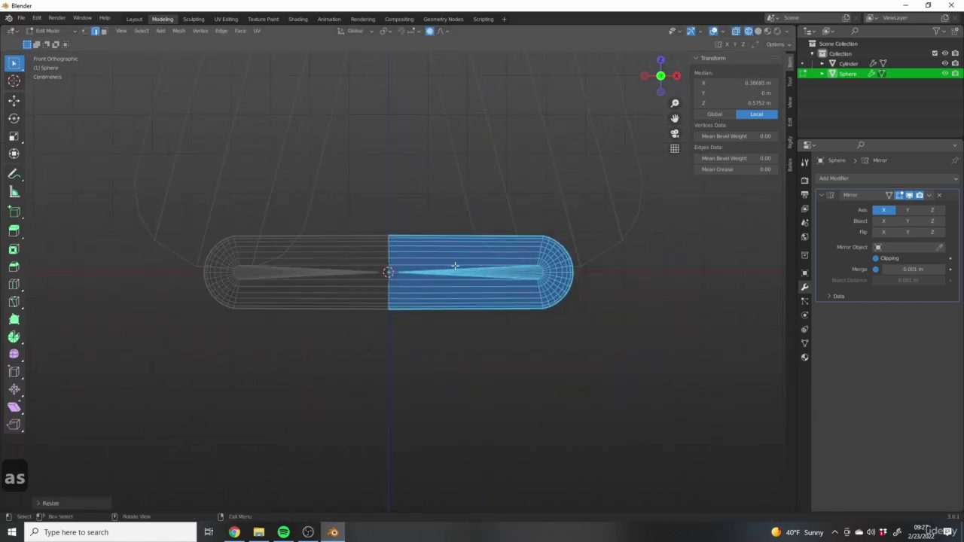
{"action": "scroll", "coordinate": [497, 268], "scroll_direction": "up", "scroll_amount": 5}
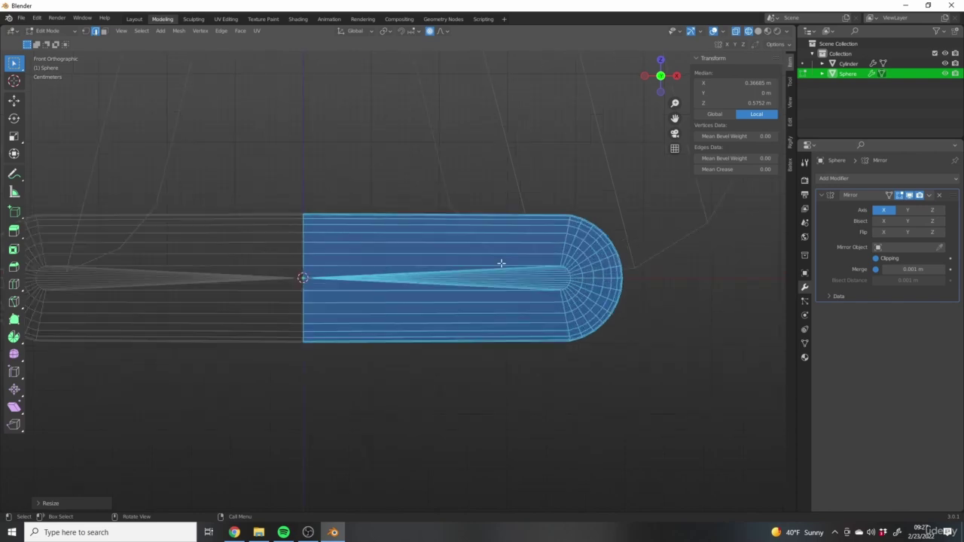
Dissolve the fan of edges converging at the centre of the capsule's open half
{"action": "left_click", "coordinate": [379, 298]}
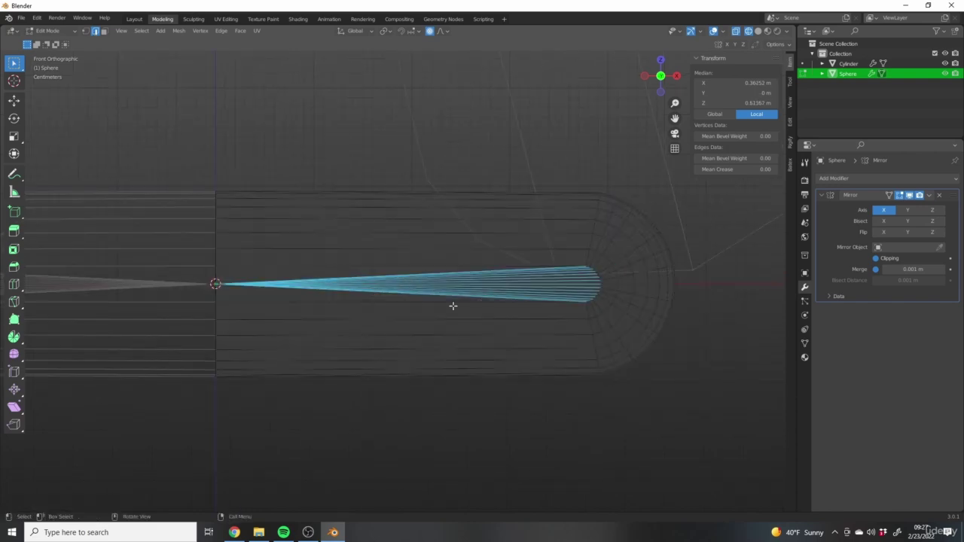
{"action": "key", "text": "c"}
{"action": "key", "text": "x"}
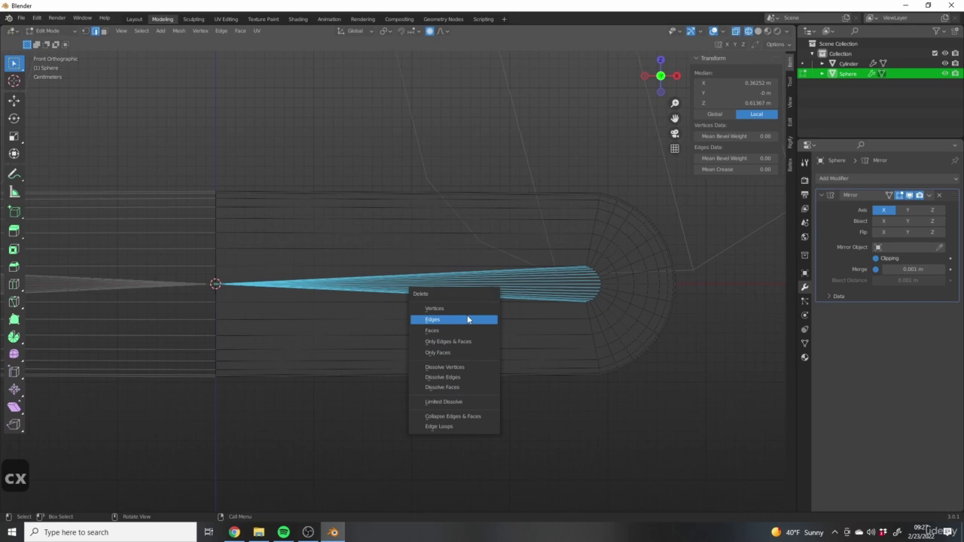
{"action": "left_click", "coordinate": [441, 389]}
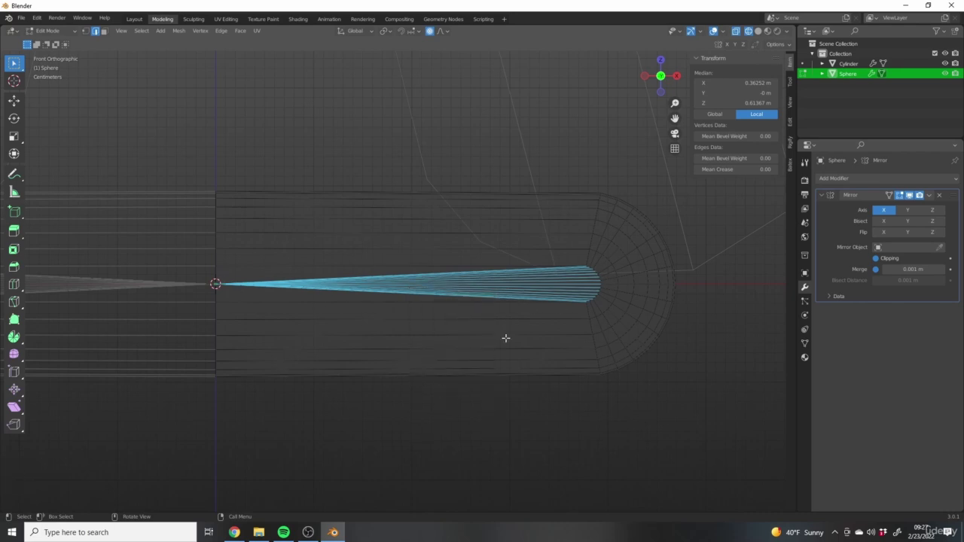
{"action": "middle_click_drag", "start_coordinate": [506, 338], "coordinate": [517, 316]}
{"action": "key", "text": "x"}
{"action": "left_click", "coordinate": [496, 385]}
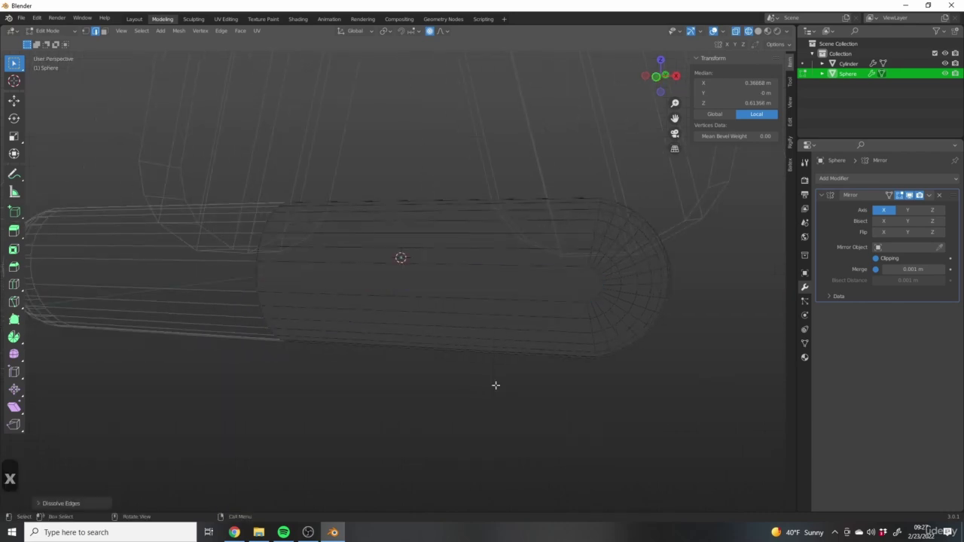
Connect the two inner corner vertices at the start of the rounded cap with a vertical edge
{"action": "middle_click_drag", "start_coordinate": [495, 385], "coordinate": [490, 271]}
{"action": "left_click", "coordinate": [86, 31]}
{"action": "middle_click_drag", "start_coordinate": [640, 299], "coordinate": [584, 254]}
{"action": "left_click", "coordinate": [584, 254]}
{"action": "left_click", "coordinate": [584, 332], "text": "shift"}
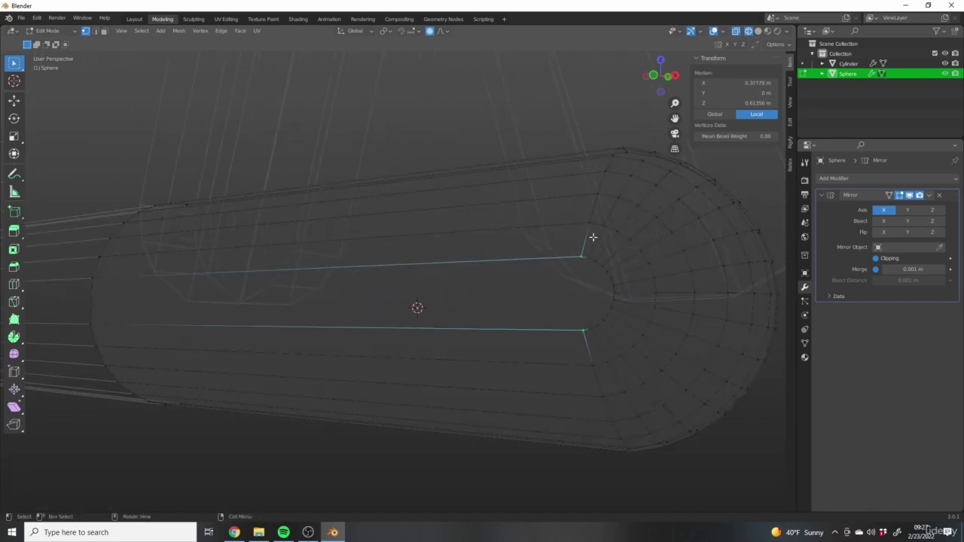
{"action": "key", "text": "j"}
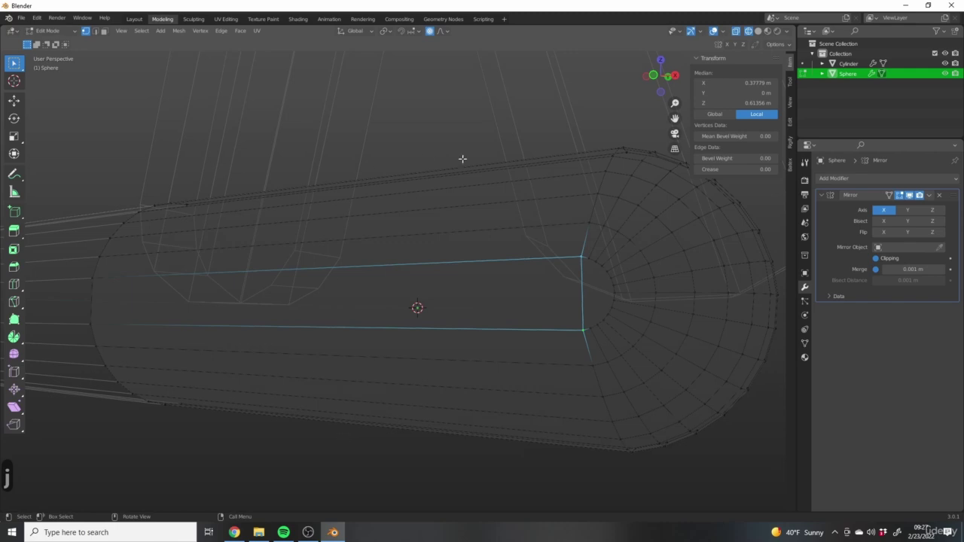
Add one centred loop cut across the straight section of the capsule in the front view
{"action": "key", "text": "1"}
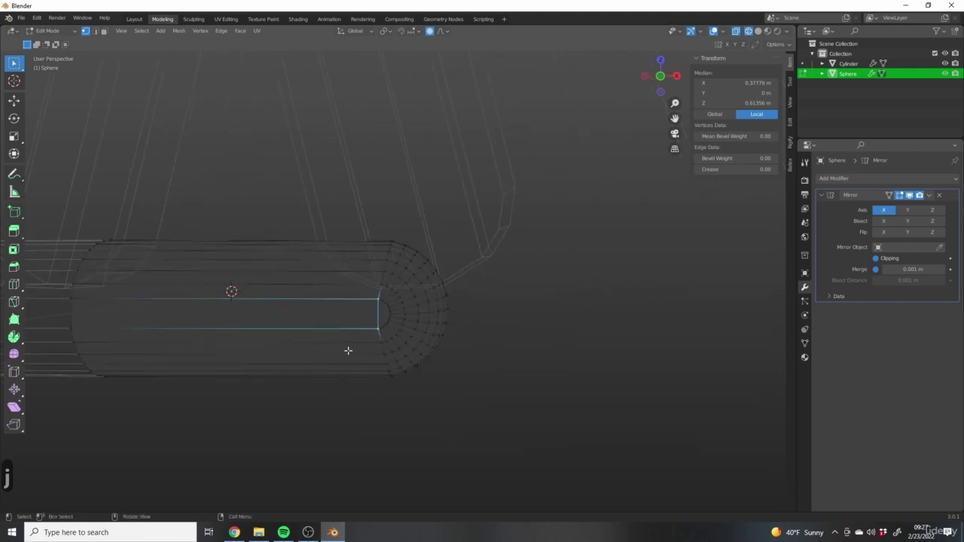
{"action": "key", "text": "ctrl+r"}
{"action": "left_click", "coordinate": [332, 272]}
{"action": "right_click", "coordinate": [330, 270]}
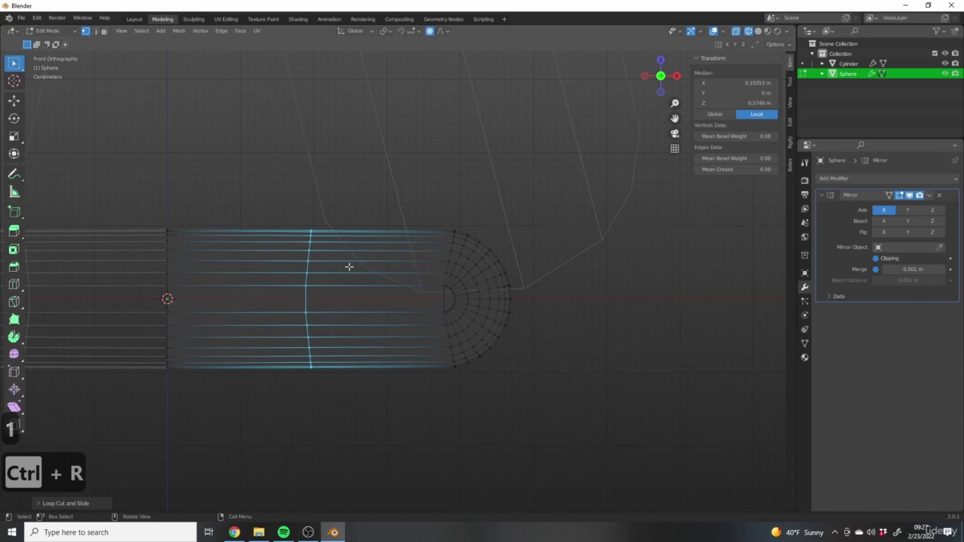
{"action": "middle_click_drag", "start_coordinate": [289, 293], "coordinate": [409, 286], "text": "shift"}
{"action": "key", "text": "s"}
{"action": "key", "text": "x"}
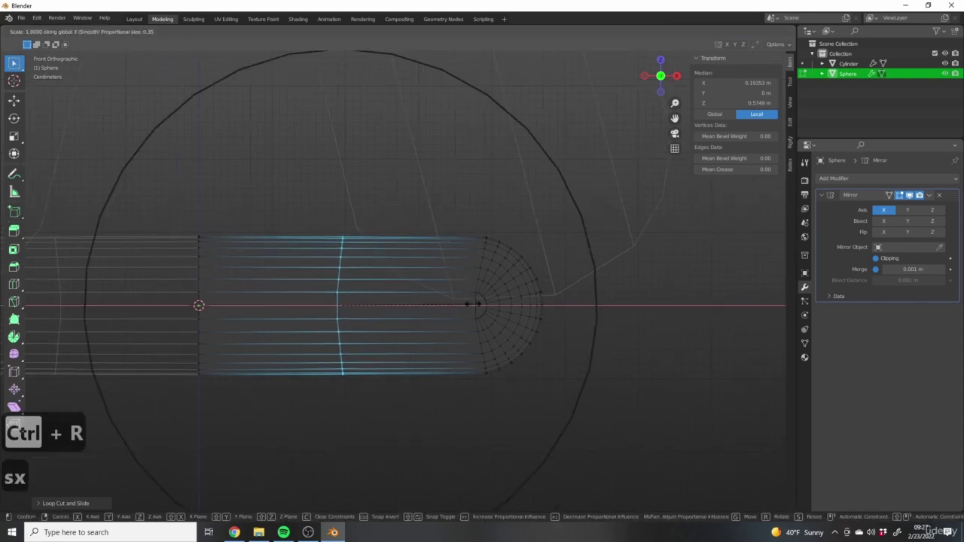
{"action": "key", "text": "0"}
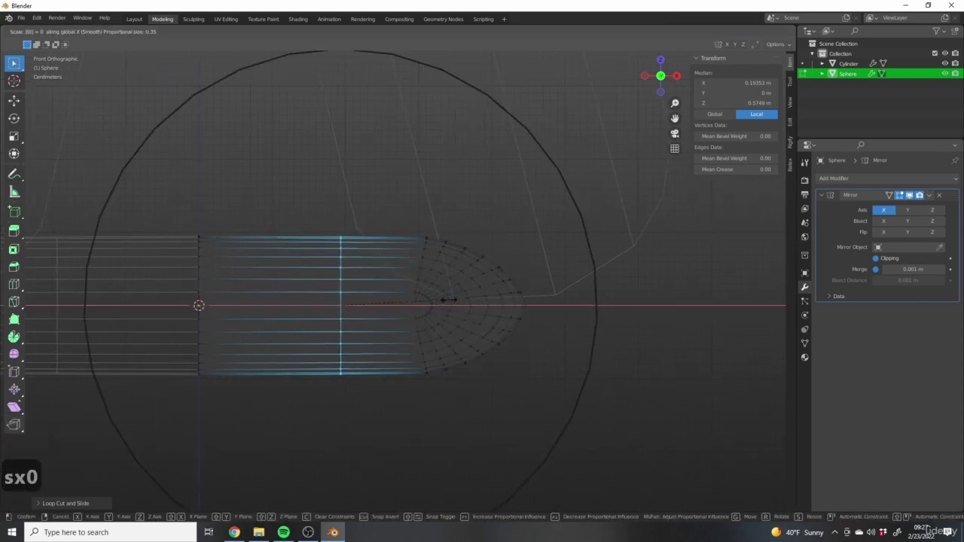
{"action": "right_click", "coordinate": [456, 299]}
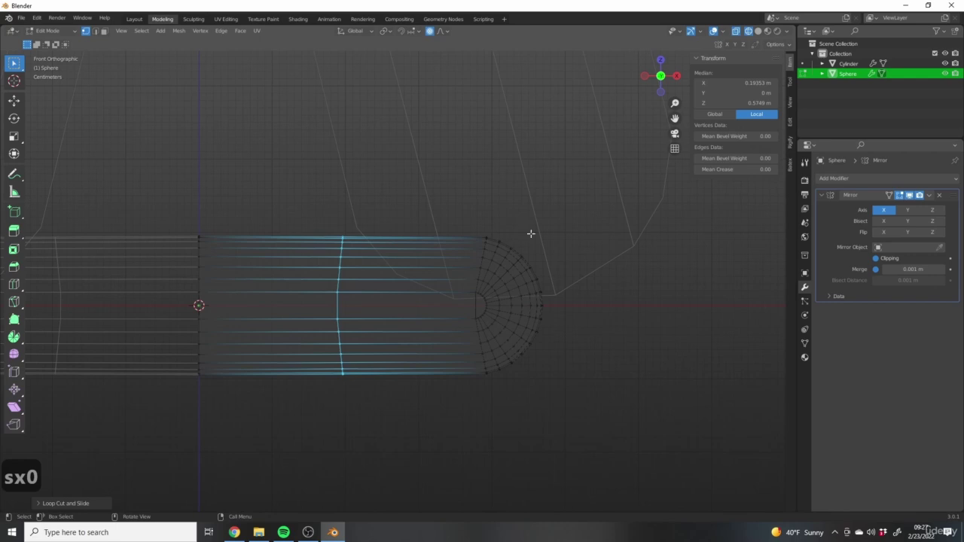
Turn off proportional editing, flatten the new edge loop to 0 along X and move it along X beside the rounded cap
{"action": "left_click", "coordinate": [430, 33]}
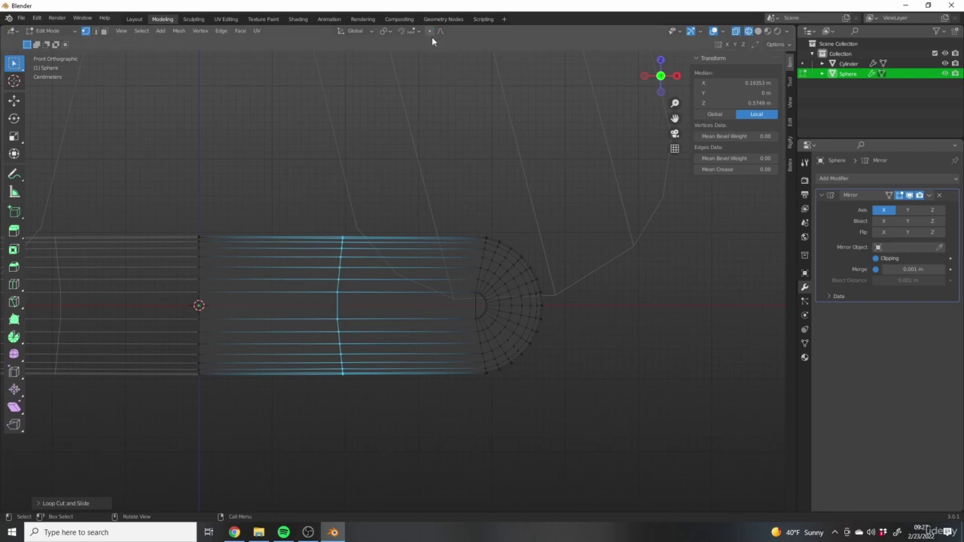
{"action": "key", "text": "s"}
{"action": "key", "text": "x"}
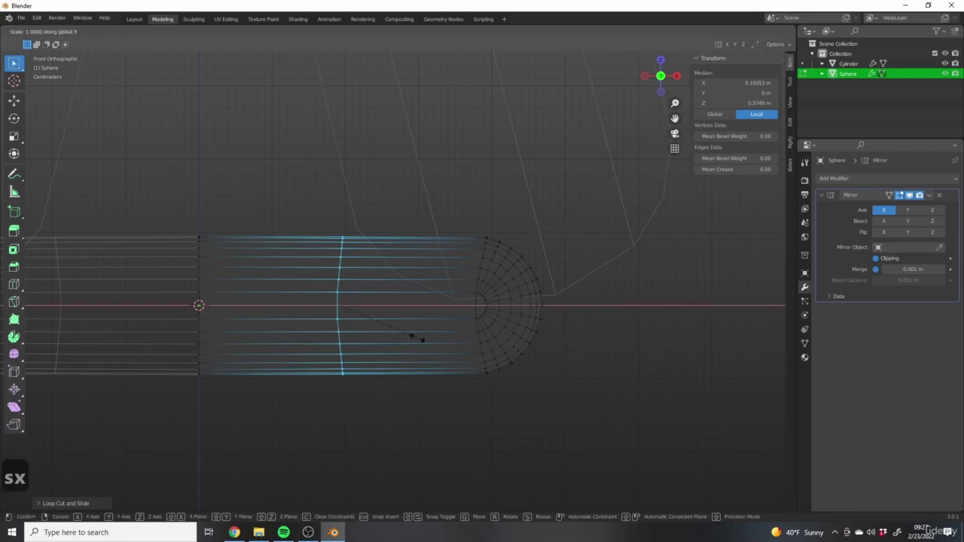
{"action": "key", "text": "0"}
{"action": "left_click", "coordinate": [431, 342]}
{"action": "key", "text": "g"}
{"action": "key", "text": "x"}
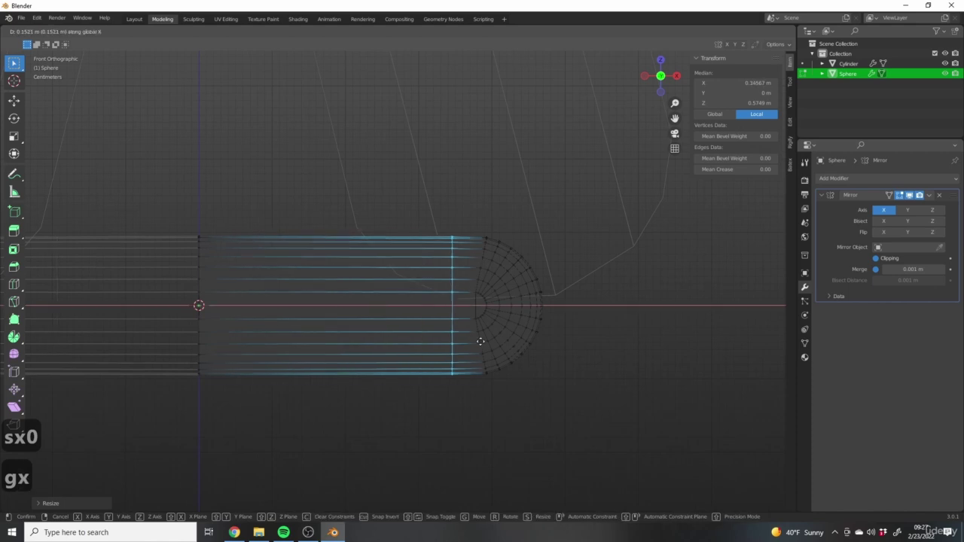
{"action": "left_click", "coordinate": [497, 343]}
Add three evenly spaced loop cuts between the capsule's centre line and the straightened edge loop
{"action": "middle_click_drag", "start_coordinate": [346, 328], "coordinate": [354, 336], "text": "shift"}
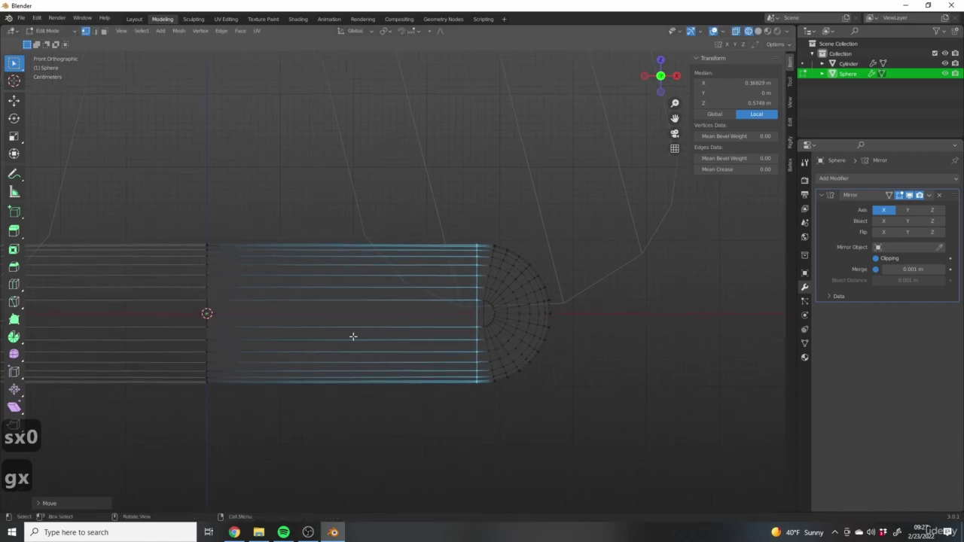
{"action": "key", "text": "ctrl+r"}
{"action": "scroll", "coordinate": [333, 264], "scroll_direction": "up", "scroll_amount": 2}
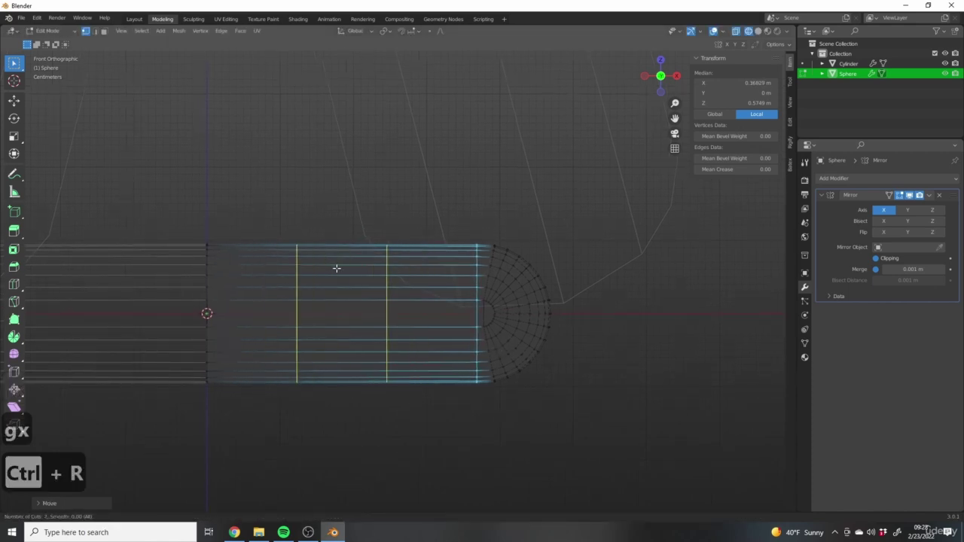
{"action": "left_click", "coordinate": [337, 268]}
{"action": "right_click", "coordinate": [337, 268]}
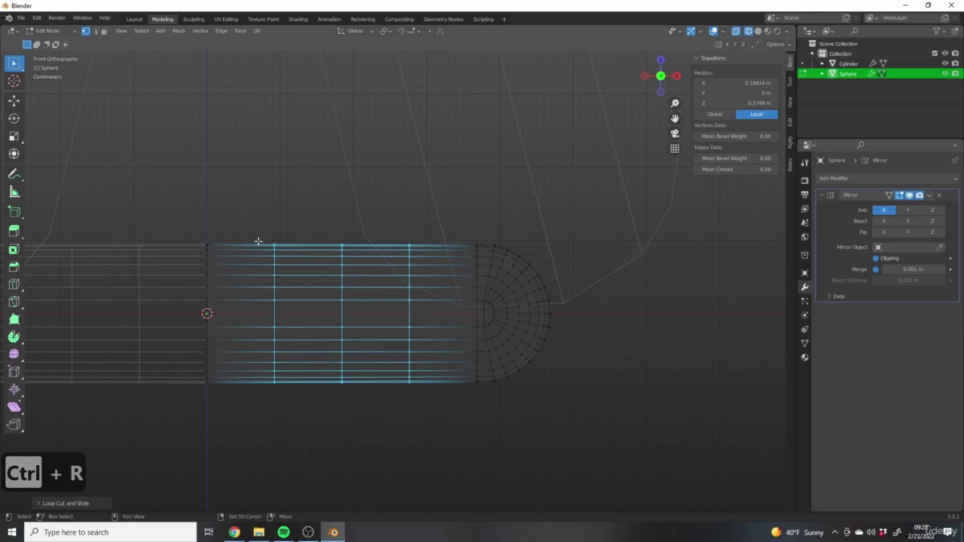
Lower the centre-line vertices about 0.096 m along Z with smooth proportional editing to bend the capsule into a smile
{"action": "scroll", "coordinate": [588, 334], "scroll_direction": "down", "scroll_amount": 6}
{"action": "scroll", "coordinate": [539, 348], "scroll_direction": "up", "scroll_amount": 3}
{"action": "left_click_drag", "start_coordinate": [332, 278], "coordinate": [363, 322]}
{"action": "scroll", "coordinate": [368, 326], "scroll_direction": "up", "scroll_amount": 4}
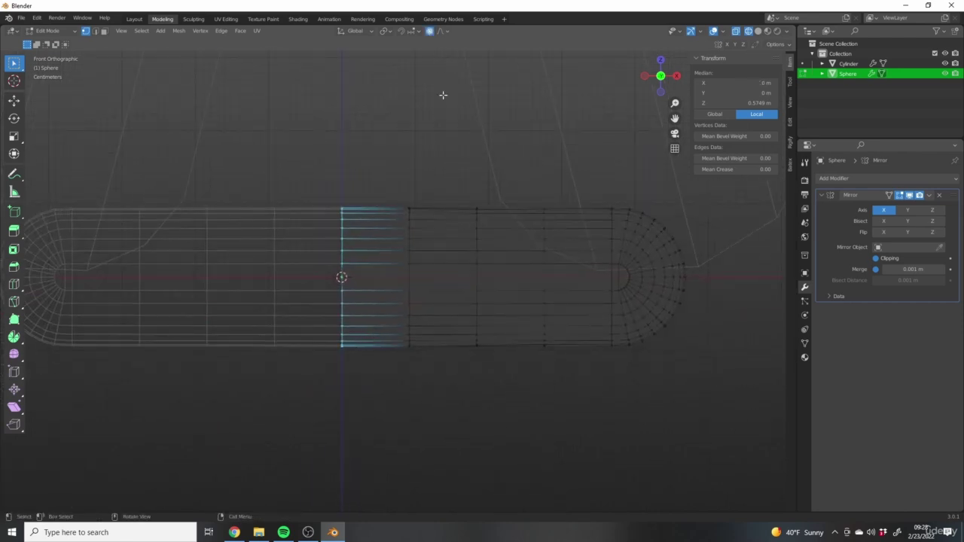
{"action": "key", "text": "g"}
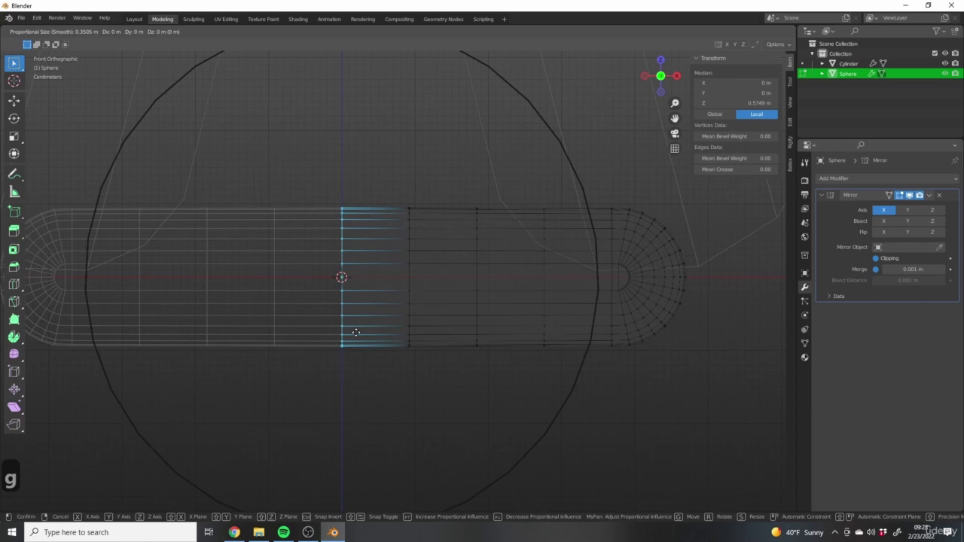
{"action": "key", "text": "x"}
{"action": "key", "text": "z"}
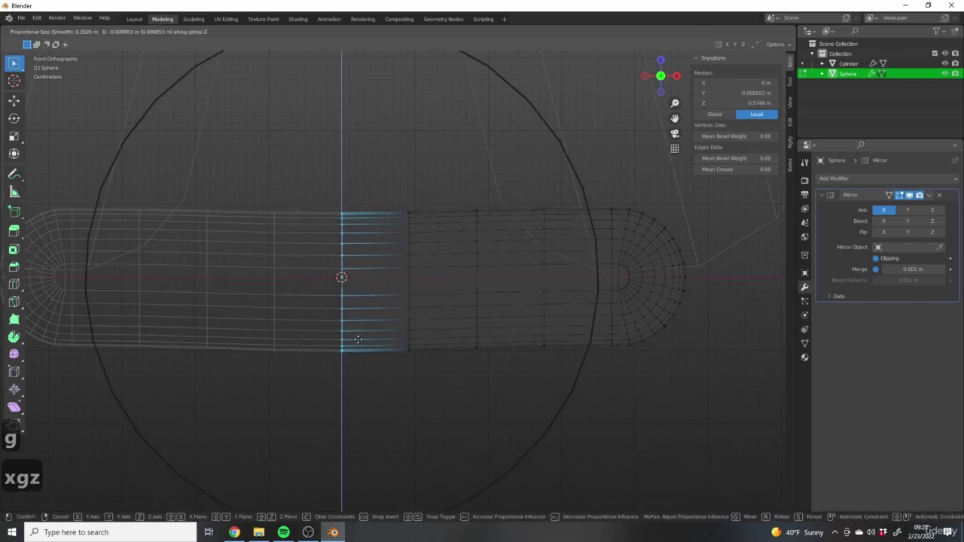
{"action": "scroll", "coordinate": [359, 343], "scroll_direction": "down", "scroll_amount": 5}
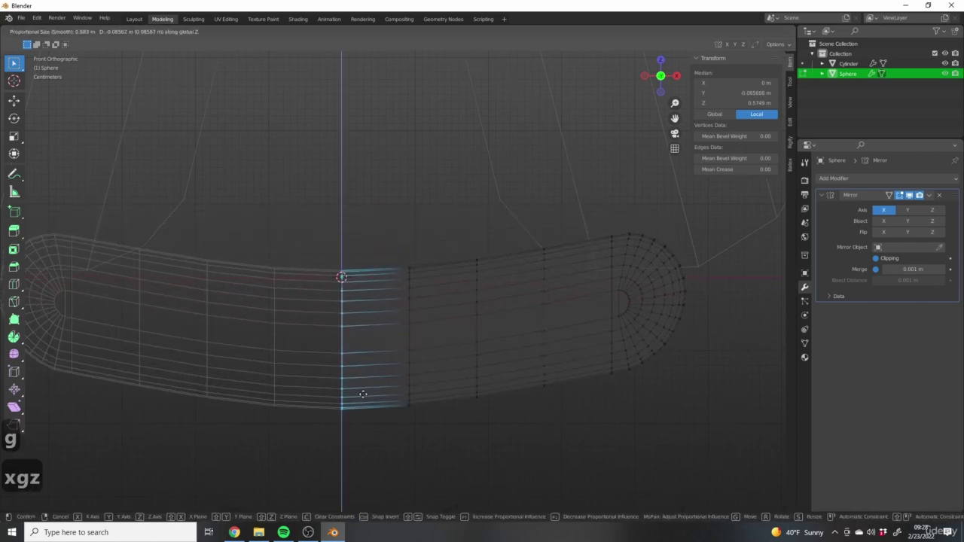
{"action": "left_click", "coordinate": [372, 400]}
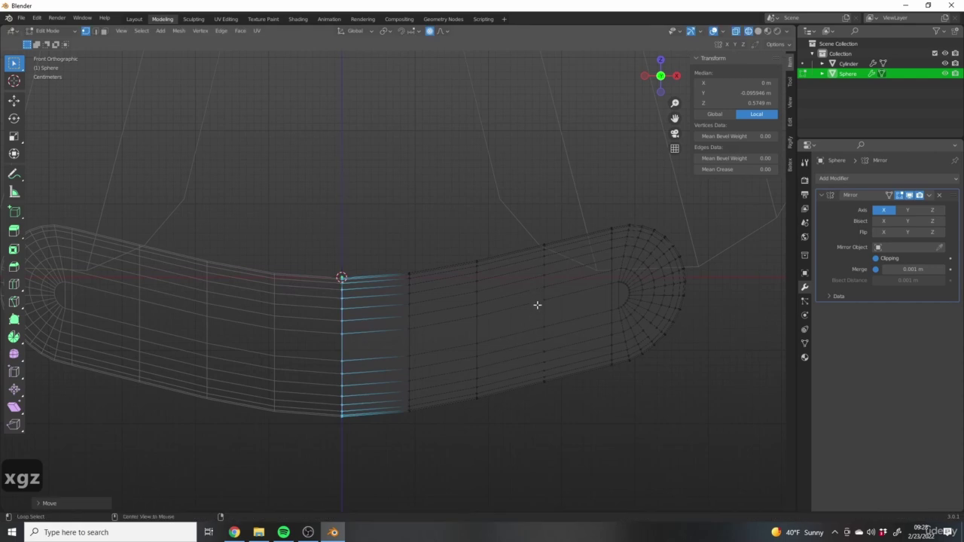
Reduce the proportional editing radius to about 0.15 m and fine-tune the position of the outermost of the three added loops
{"action": "left_click", "coordinate": [537, 304], "text": "alt"}
{"action": "key", "text": "g"}
{"action": "scroll", "coordinate": [561, 365], "scroll_direction": "up", "scroll_amount": 10}
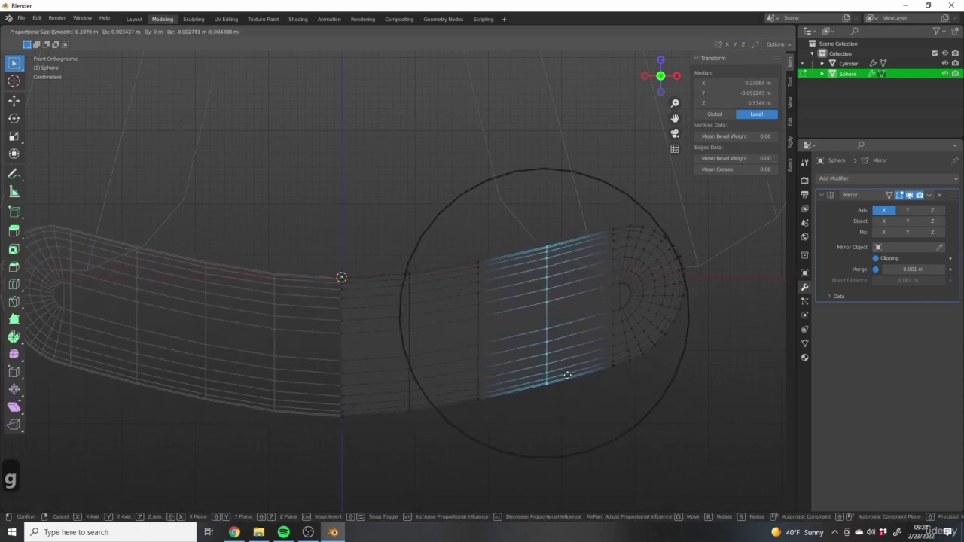
{"action": "left_click", "coordinate": [585, 335]}
{"action": "scroll", "coordinate": [585, 336], "scroll_direction": "down", "scroll_amount": 4}
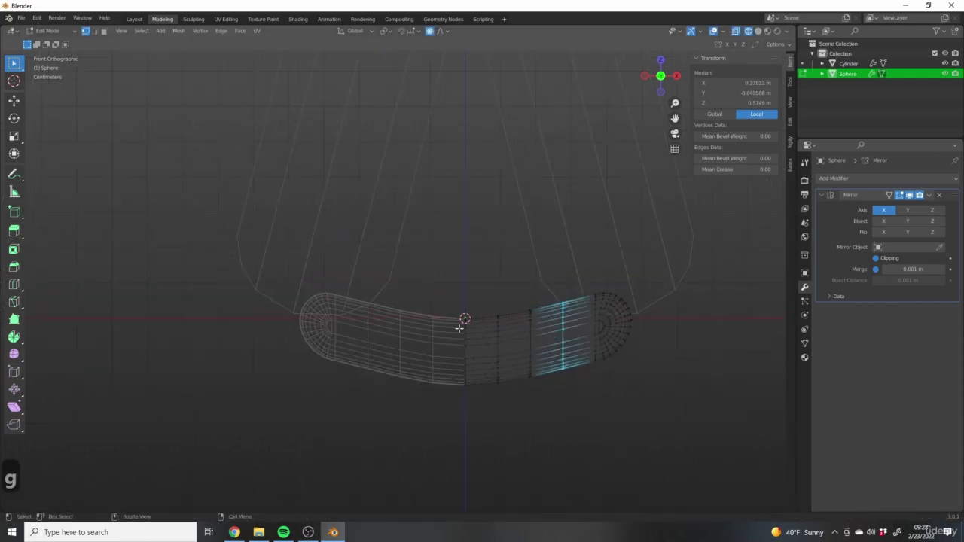
{"action": "scroll", "coordinate": [513, 277], "scroll_direction": "up", "scroll_amount": 7}
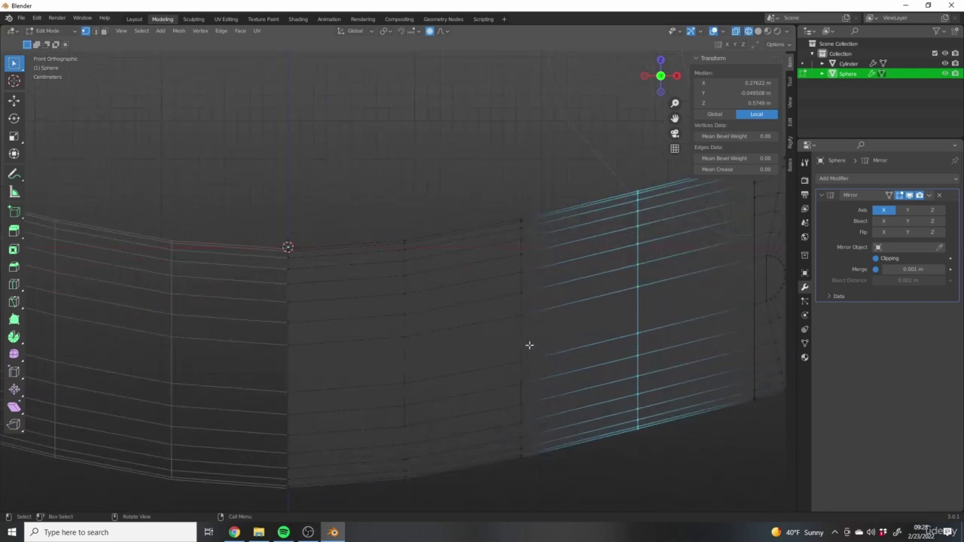
Lower the middle added edge loop and the one outside it slightly with proportional editing to smooth the bend
{"action": "left_click", "coordinate": [532, 345], "text": "alt"}
{"action": "middle_click_drag", "start_coordinate": [547, 340], "coordinate": [483, 276], "text": "shift"}
{"action": "key", "text": "g"}
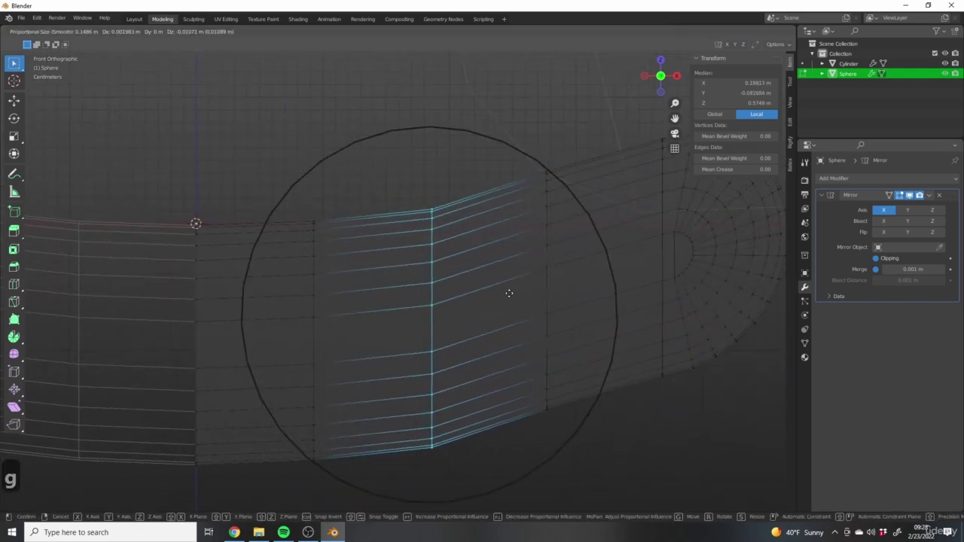
{"action": "left_click", "coordinate": [534, 266]}
{"action": "left_click", "coordinate": [581, 290], "text": "alt"}
{"action": "middle_click_drag", "start_coordinate": [581, 290], "coordinate": [538, 300], "text": "shift"}
{"action": "key", "text": "g"}
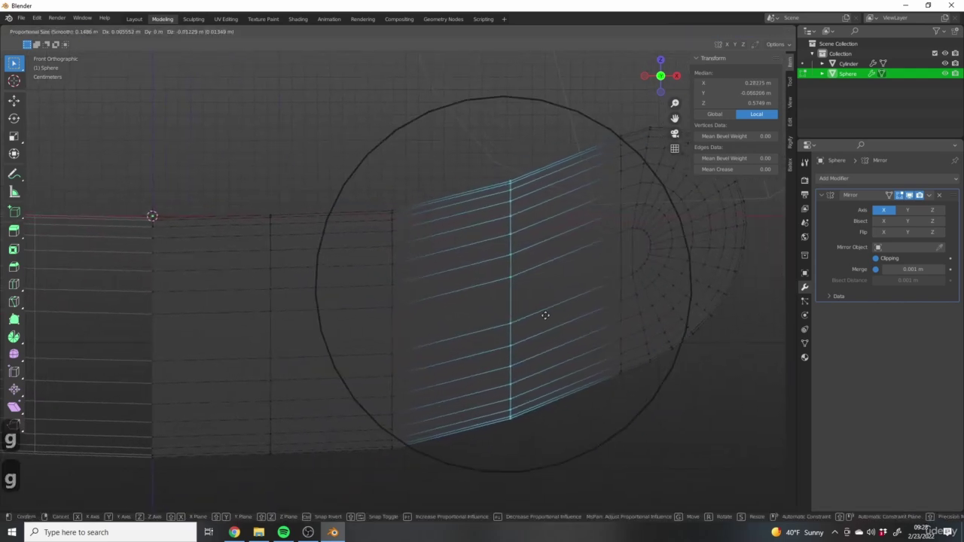
{"action": "left_click", "coordinate": [542, 317]}
Rotate the edge loop beside the rounded cap by about 21° with proportional editing and fine-tune its position
{"action": "left_click", "coordinate": [619, 219], "text": "alt"}
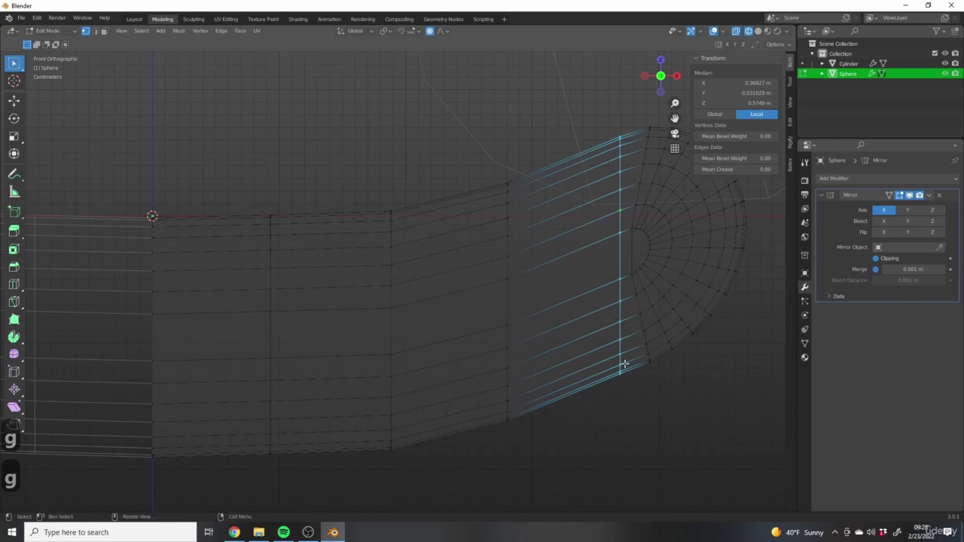
{"action": "key", "text": "r"}
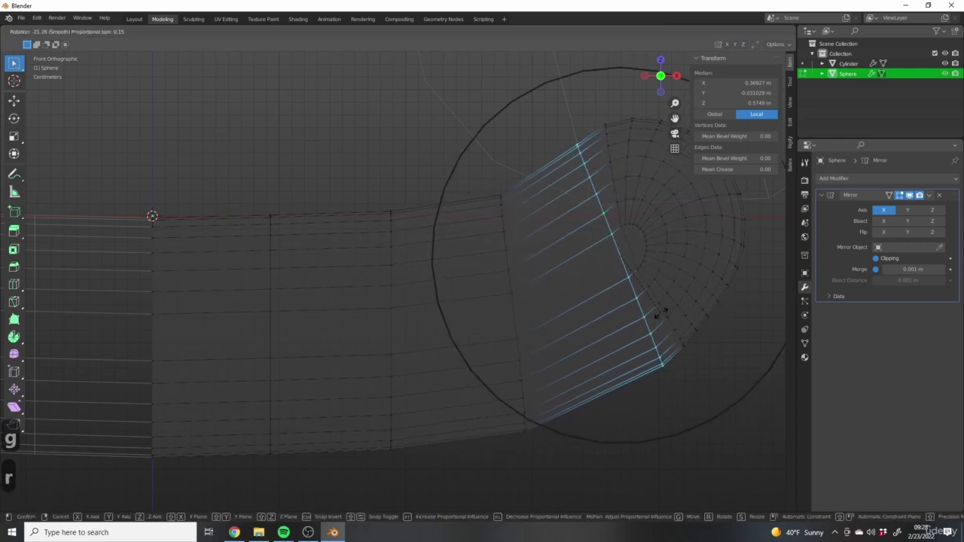
{"action": "left_click", "coordinate": [656, 316]}
{"action": "scroll", "coordinate": [712, 246], "scroll_direction": "down", "scroll_amount": 3}
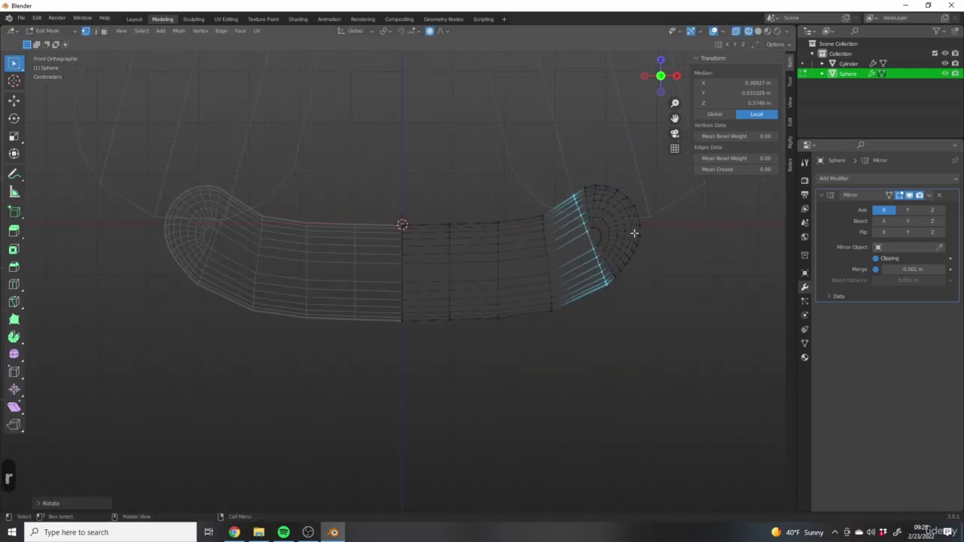
{"action": "middle_click_drag", "start_coordinate": [635, 231], "coordinate": [626, 294], "text": "shift"}
{"action": "scroll", "coordinate": [592, 329], "scroll_direction": "up", "scroll_amount": 1}
{"action": "key", "text": "g"}
{"action": "key", "text": "g"}
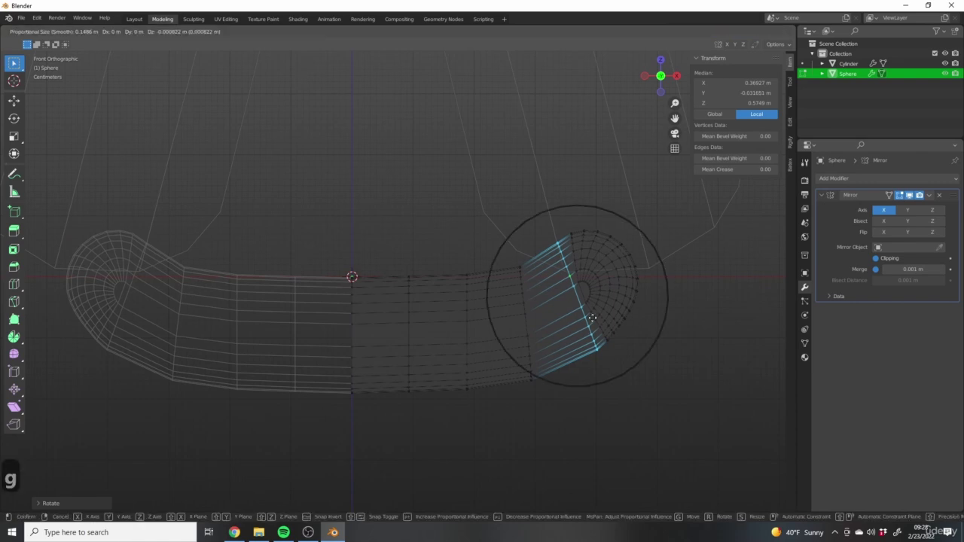
{"action": "left_click", "coordinate": [590, 321]}
Switch to solid shading and lower the centre edge loop slightly along Z with proportional editing
{"action": "mouse_move", "coordinate": [589, 321]}
{"action": "middle_mouse_down"}
{"action": "mouse_move", "coordinate": [634, 311]}
{"action": "mouse_move", "coordinate": [607, 334]}
{"action": "mouse_move", "coordinate": [571, 334]}
{"action": "mouse_move", "coordinate": [555, 349]}
{"action": "mouse_move", "coordinate": [466, 345]}
{"action": "mouse_move", "coordinate": [501, 343]}
{"action": "mouse_move", "coordinate": [446, 324]}
{"action": "mouse_move", "coordinate": [490, 329]}
{"action": "middle_mouse_up"}
{"action": "key", "text": "Tab"}
{"action": "key", "text": "z"}
{"action": "key", "text": "Tab"}
{"action": "left_click", "coordinate": [446, 324], "text": "alt"}
{"action": "key", "text": "g"}
{"action": "key", "text": "z"}
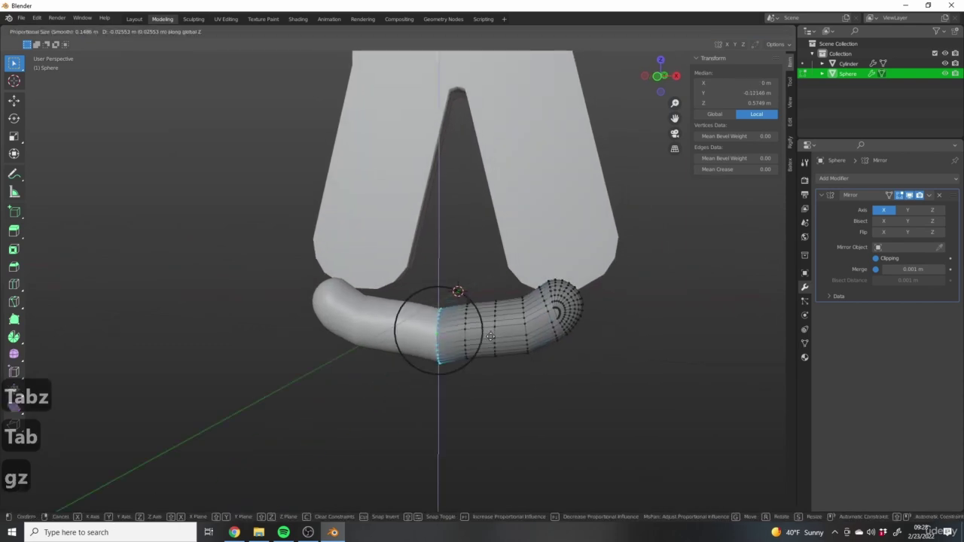
{"action": "left_click", "coordinate": [505, 344]}
Lower the two edge loops next to the centre loop along Z with proportional editing, the outer one by about 0.017 m
{"action": "key", "text": "g"}
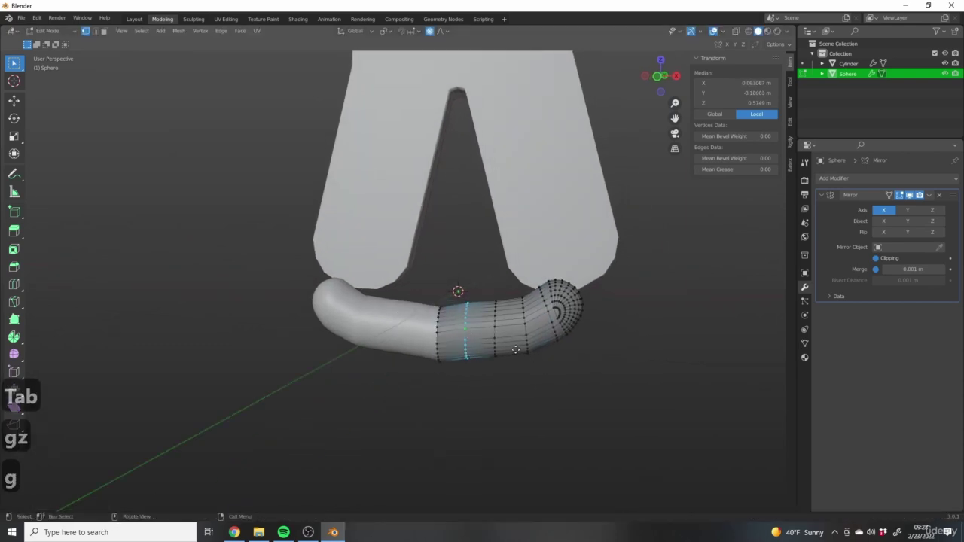
{"action": "key", "text": "z"}
{"action": "left_click", "coordinate": [495, 332]}
{"action": "left_click", "coordinate": [495, 331], "text": "alt"}
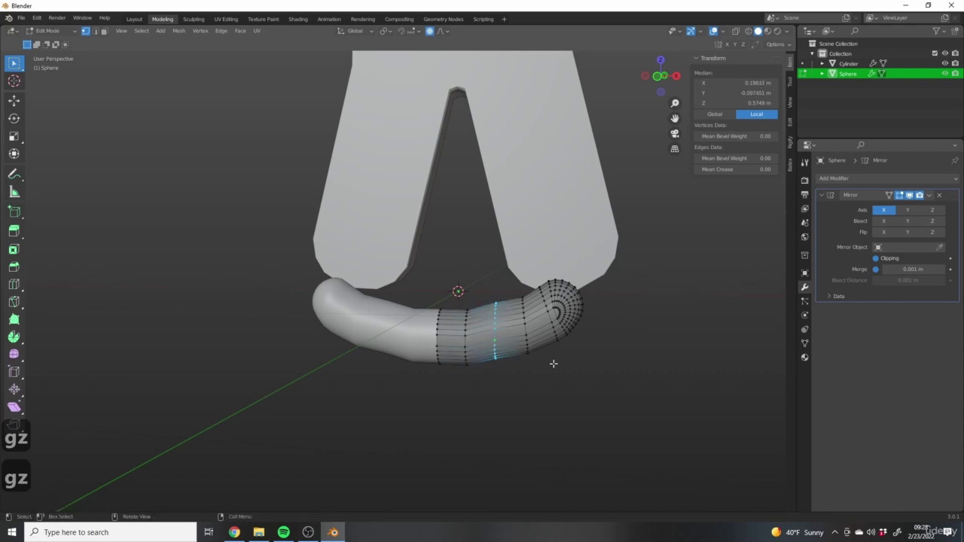
{"action": "key", "text": "g"}
{"action": "key", "text": "z"}
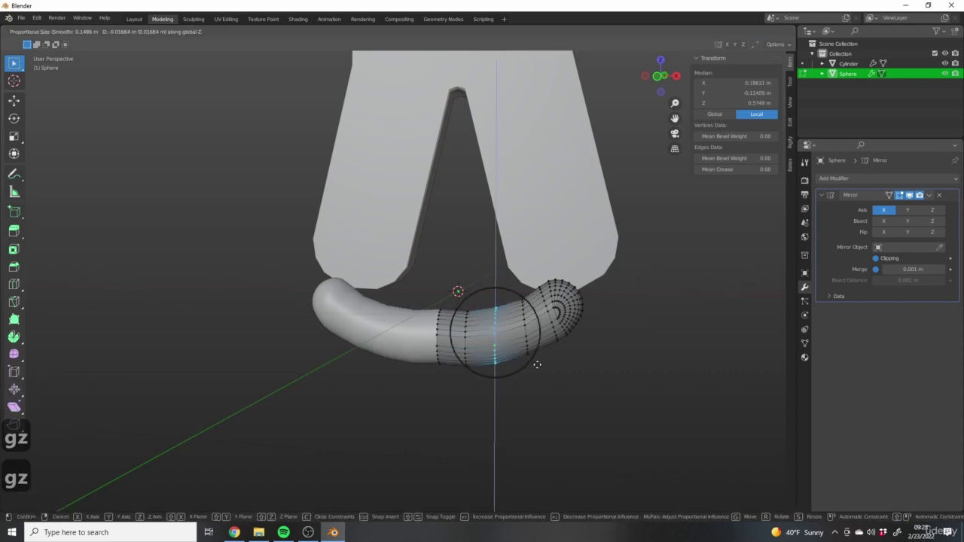
{"action": "left_click", "coordinate": [538, 365]}
In front view, lower the smile's centre edge loop slightly along Z with proportional editing and return to Object Mode
{"action": "key", "text": "KP_1"}
{"action": "scroll", "coordinate": [459, 340], "scroll_direction": "up", "scroll_amount": 5}
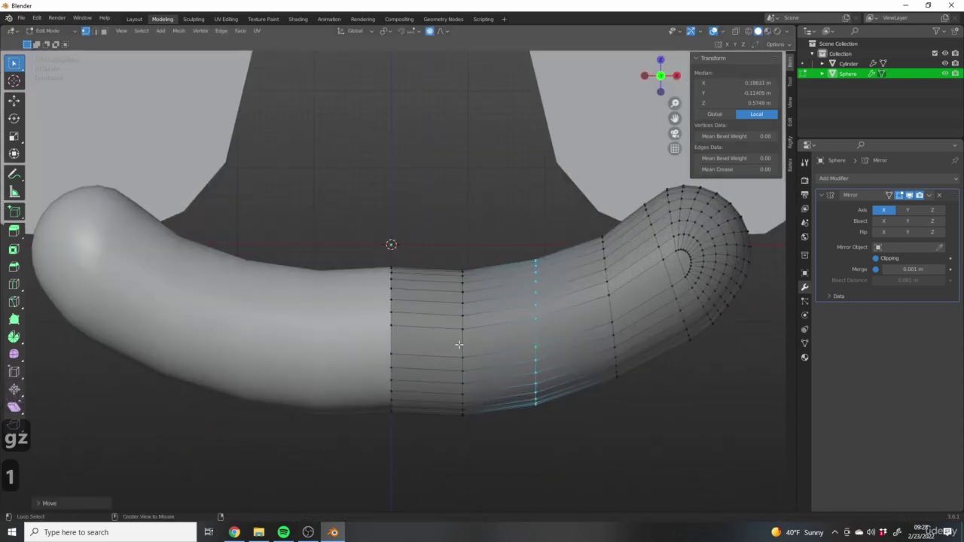
{"action": "left_click", "coordinate": [459, 340], "text": "alt"}
{"action": "left_click", "coordinate": [390, 350], "text": "alt"}
{"action": "middle_click_drag", "start_coordinate": [462, 377], "coordinate": [463, 333], "text": "shift"}
{"action": "key", "text": "g"}
{"action": "key", "text": "x"}
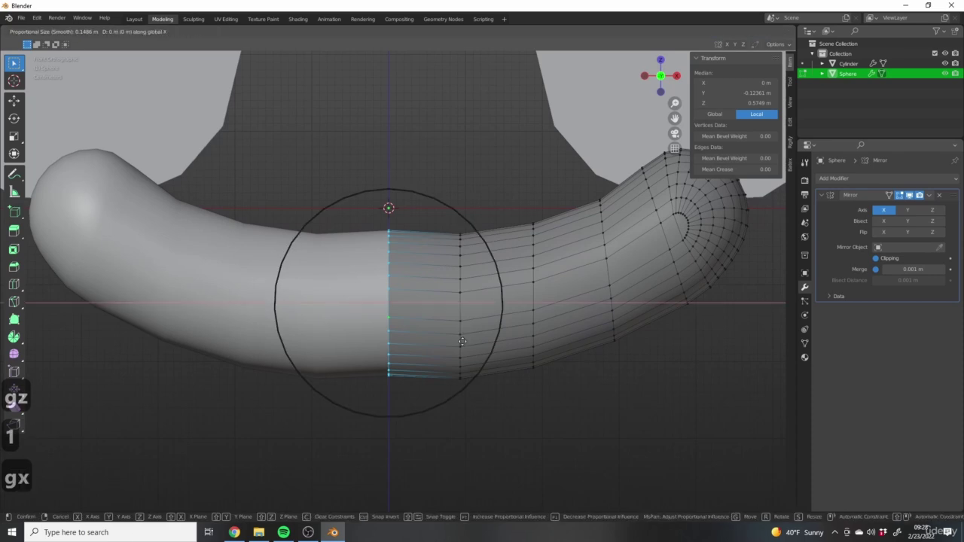
{"action": "right_click", "coordinate": [463, 342]}
{"action": "key", "text": "f"}
{"action": "right_click", "coordinate": [465, 339]}
{"action": "key", "text": "g"}
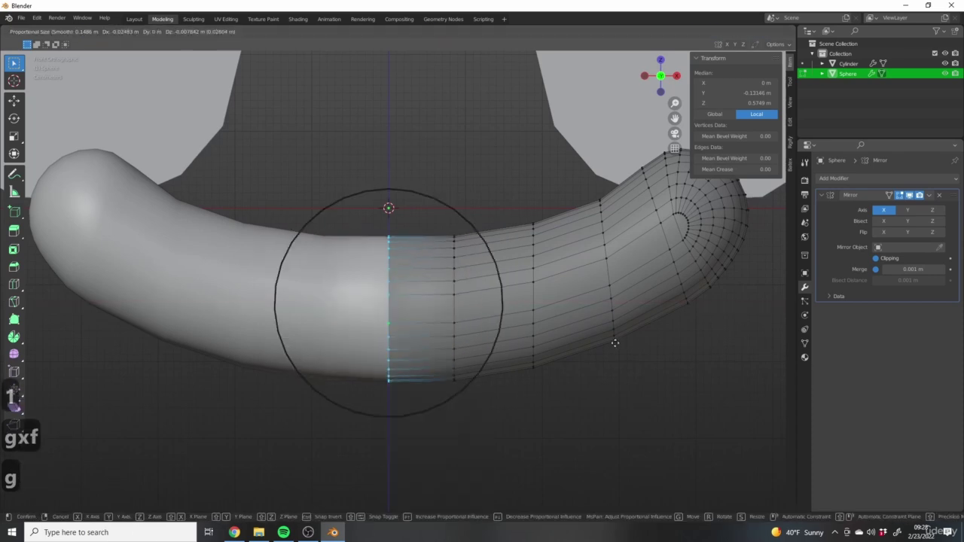
{"action": "key", "text": "z"}
{"action": "left_click", "coordinate": [607, 345]}
{"action": "key", "text": "Tab"}
Raise the smile along Z to about 2.2 m at mouth height and scale it uniformly to about 0.59
{"action": "scroll", "coordinate": [598, 347], "scroll_direction": "down", "scroll_amount": 4}
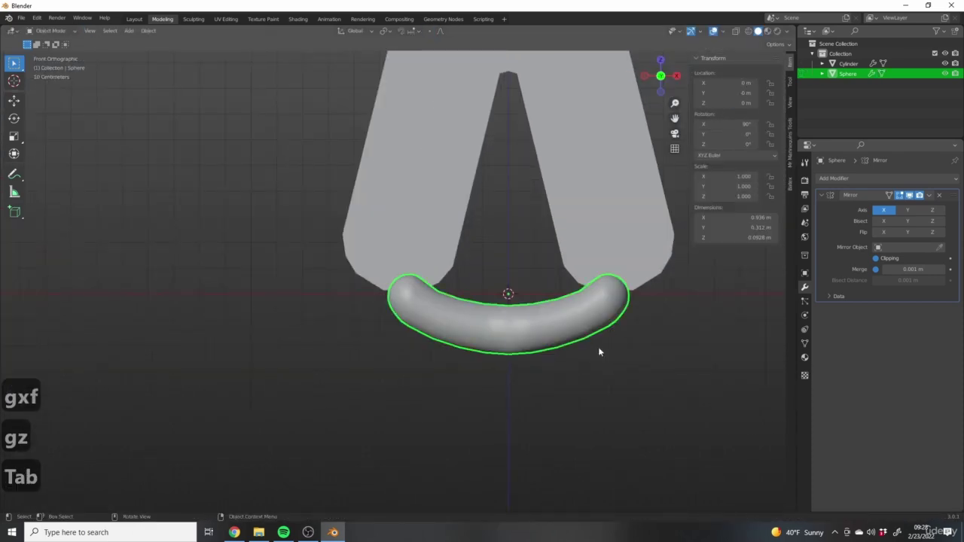
{"action": "middle_click_drag", "start_coordinate": [598, 347], "coordinate": [507, 397], "text": "shift"}
{"action": "scroll", "coordinate": [509, 428], "scroll_direction": "down", "scroll_amount": 5}
{"action": "key", "text": "g"}
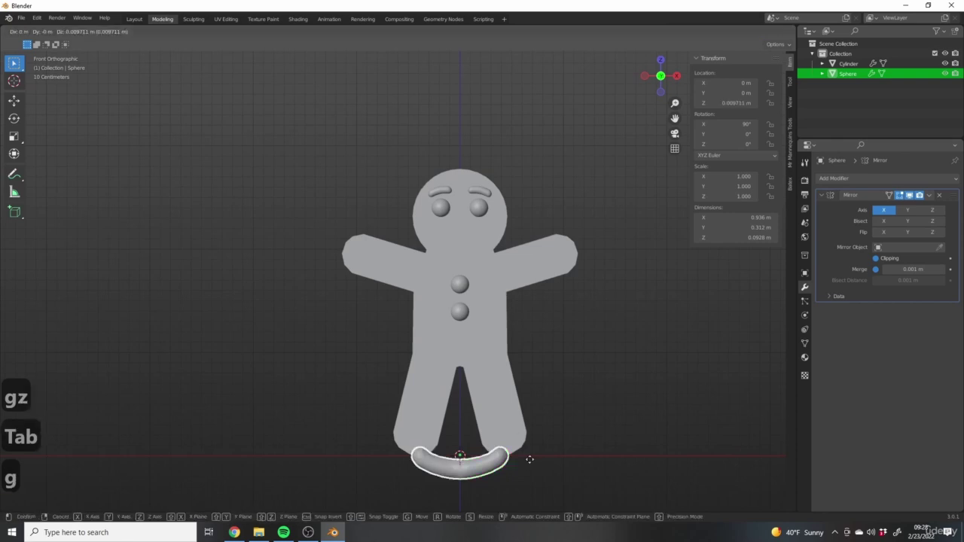
{"action": "key", "text": "z"}
{"action": "left_click", "coordinate": [544, 251]}
{"action": "middle_click_drag", "start_coordinate": [611, 257], "coordinate": [635, 321], "text": "shift"}
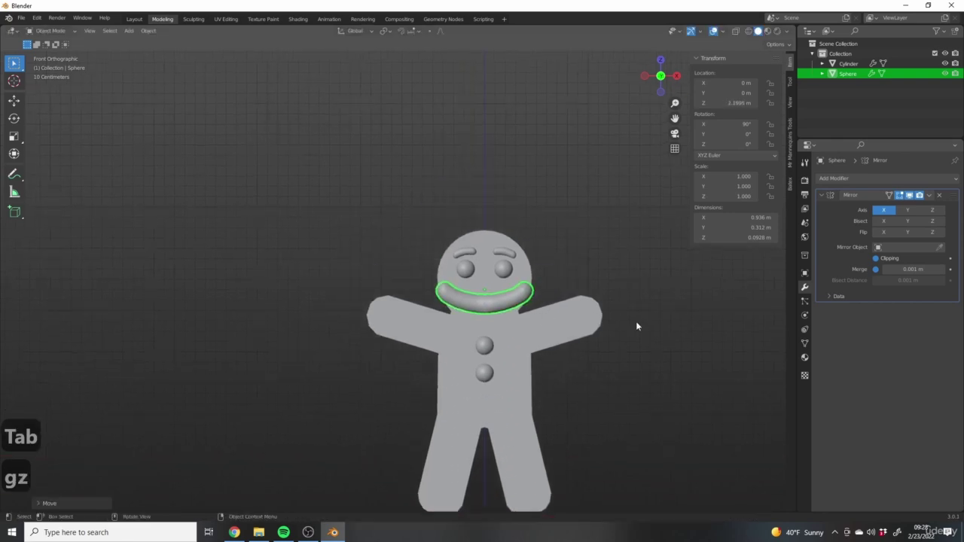
{"action": "key", "text": "s"}
{"action": "left_click", "coordinate": [570, 297]}
Move the smile along Y to about 0.234 m so it rests on the front of the face
{"action": "middle_click_drag", "start_coordinate": [570, 297], "coordinate": [454, 334]}
{"action": "scroll", "coordinate": [486, 274], "scroll_direction": "up", "scroll_amount": 5}
{"action": "key", "text": "Tab"}
{"action": "middle_click_drag", "start_coordinate": [487, 275], "coordinate": [462, 335]}
{"action": "key", "text": "Tab"}
{"action": "scroll", "coordinate": [588, 300], "scroll_direction": "up", "scroll_amount": 2}
{"action": "left_click", "coordinate": [566, 318]}
{"action": "left_click", "coordinate": [463, 335]}
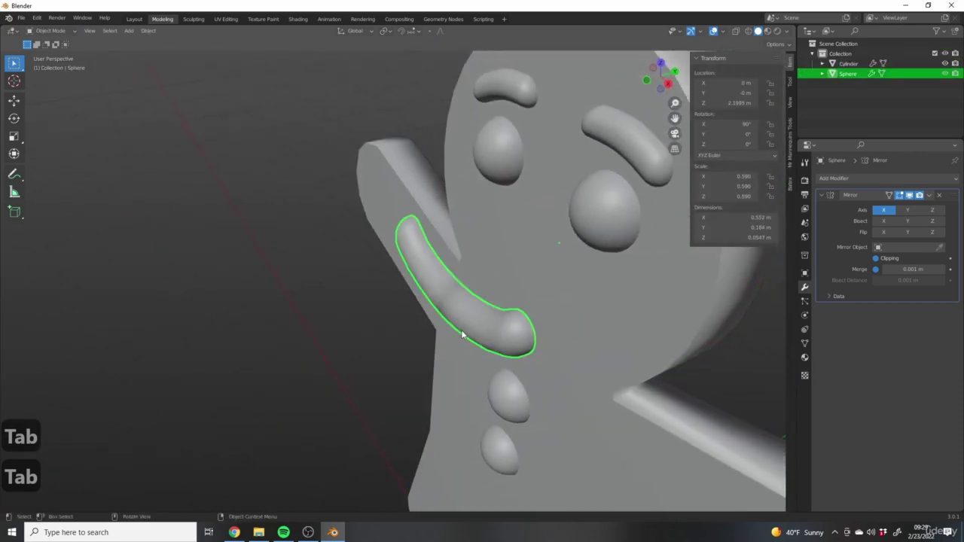
{"action": "key", "text": "g"}
{"action": "key", "text": "y"}
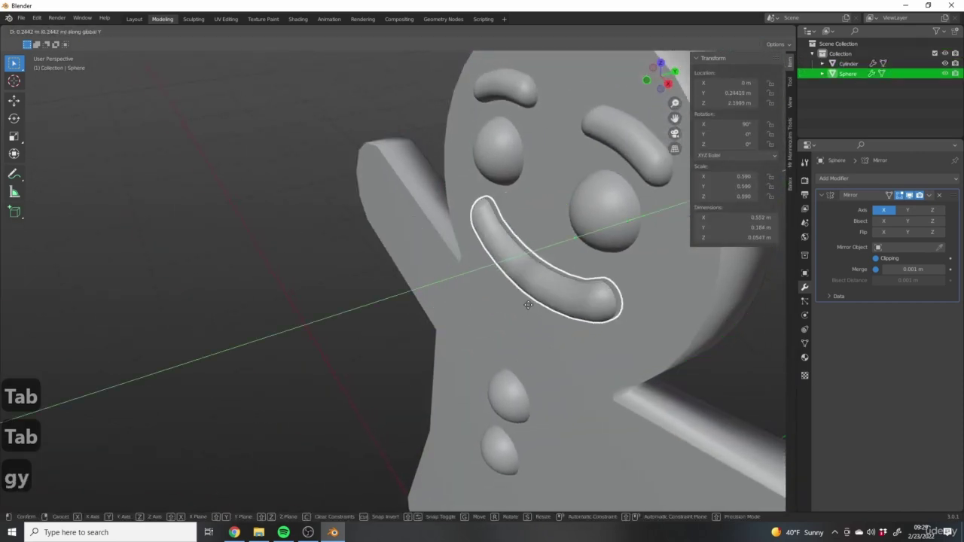
{"action": "left_click", "coordinate": [525, 308]}
Examine the smile's size and placement on the face from several distances and angles
{"action": "scroll", "coordinate": [525, 308], "scroll_direction": "down", "scroll_amount": 4}
{"action": "middle_click_drag", "start_coordinate": [525, 308], "coordinate": [514, 266]}
{"action": "key", "text": "Tab"}
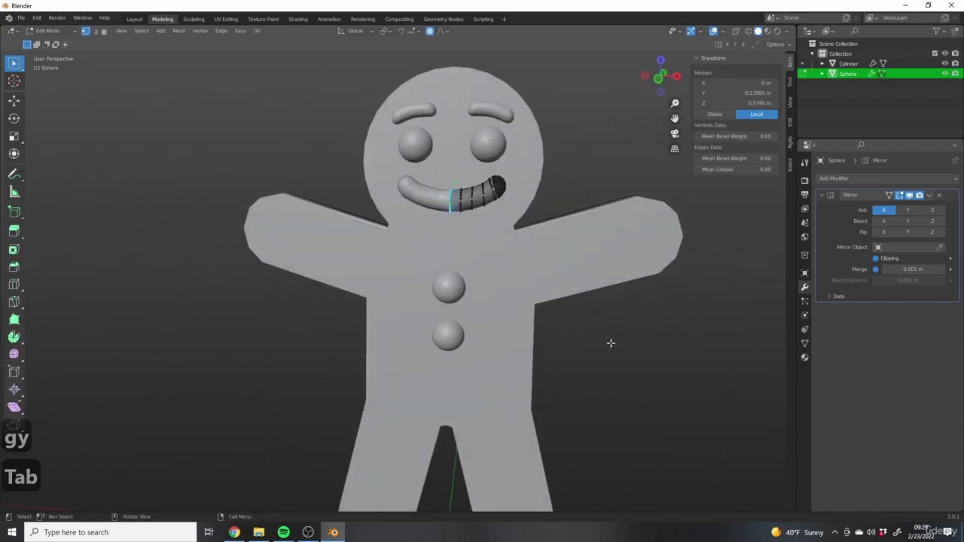
{"action": "key", "text": "Tab"}
{"action": "scroll", "coordinate": [655, 340], "scroll_direction": "down", "scroll_amount": 3}
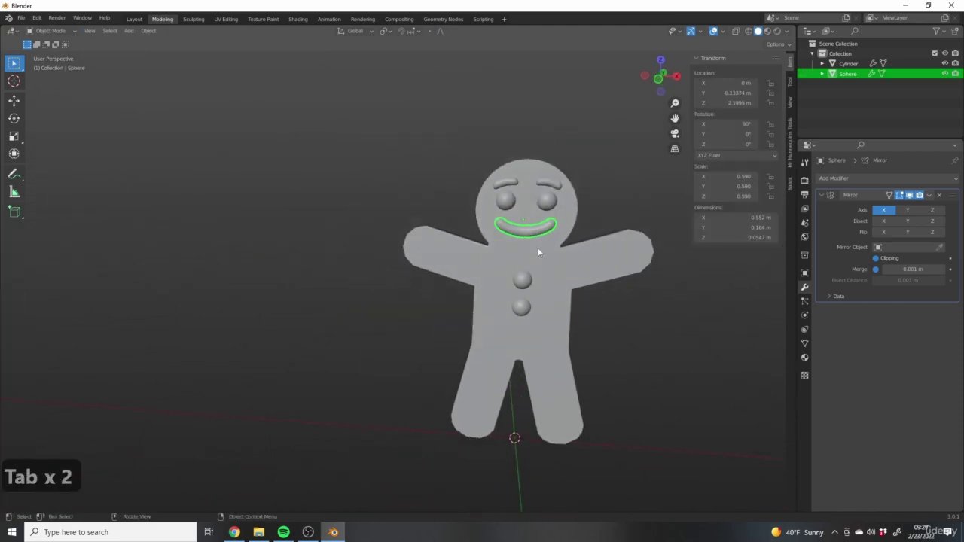
{"action": "scroll", "coordinate": [538, 247], "scroll_direction": "up", "scroll_amount": 4}
{"action": "scroll", "coordinate": [547, 279], "scroll_direction": "up", "scroll_amount": 2}
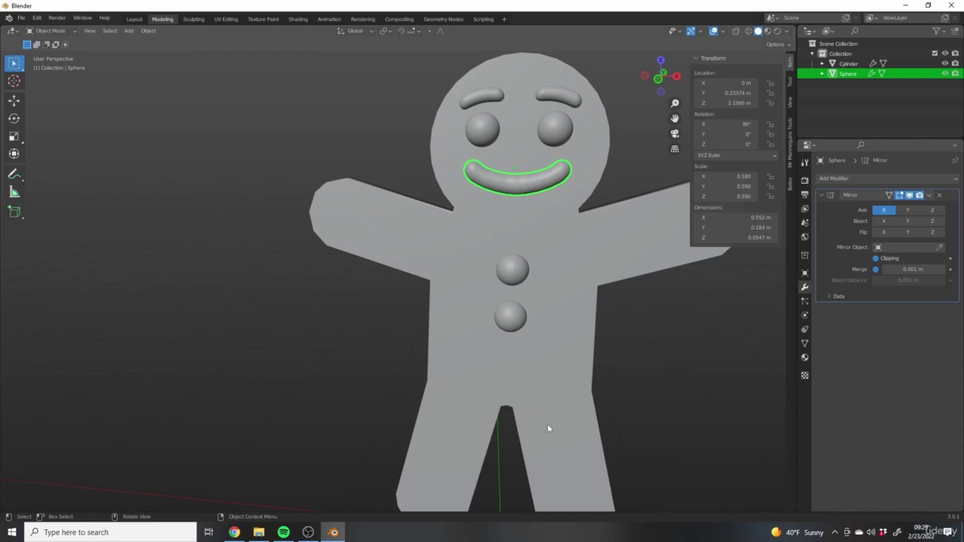
{"action": "scroll", "coordinate": [547, 428], "scroll_direction": "down", "scroll_amount": 3}
{"action": "middle_click_drag", "start_coordinate": [593, 347], "coordinate": [562, 378]}
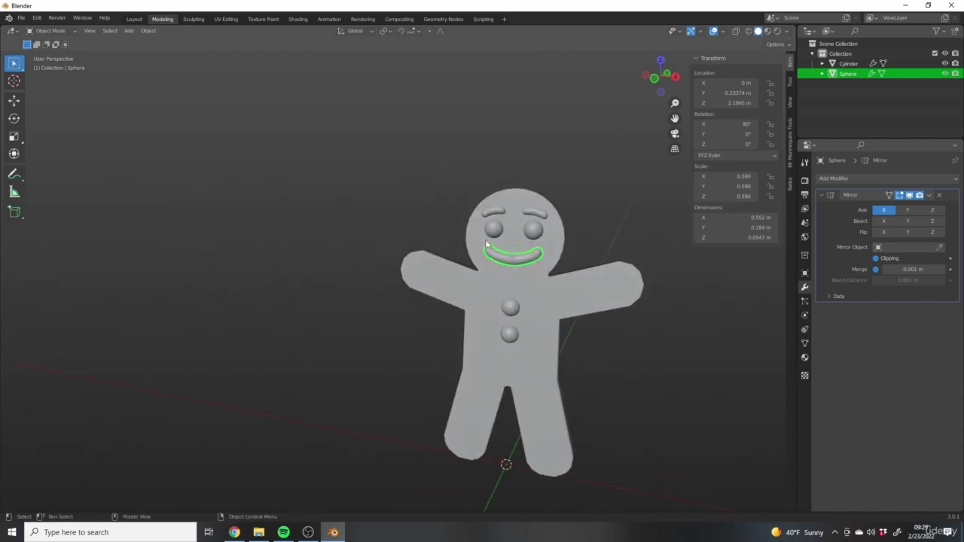
Edit the gingerbread body in edge select mode and select the front outline edges around the head and the arm's upper side
{"action": "left_click", "coordinate": [550, 223]}
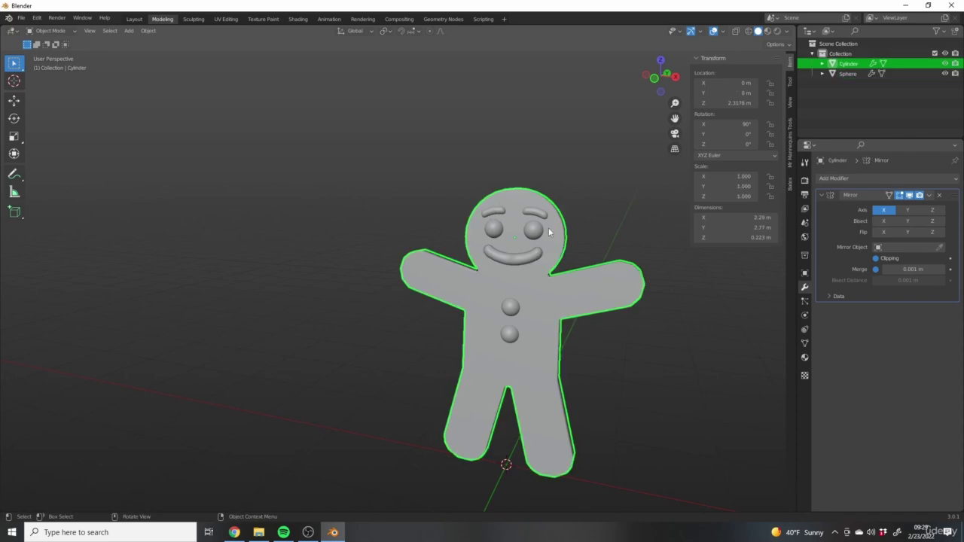
{"action": "middle_click_drag", "start_coordinate": [550, 223], "coordinate": [471, 200]}
{"action": "scroll", "coordinate": [496, 271], "scroll_direction": "up", "scroll_amount": 2}
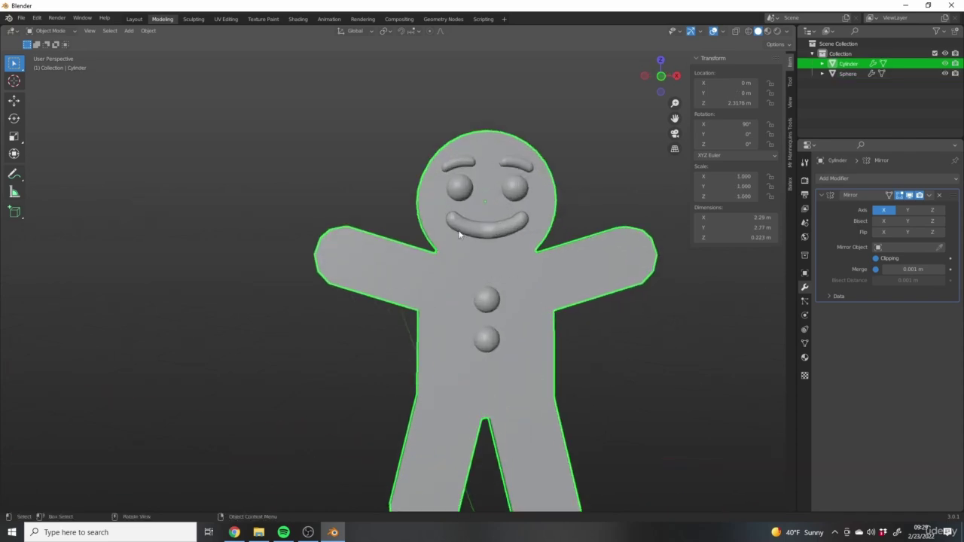
{"action": "scroll", "coordinate": [594, 340], "scroll_direction": "down", "scroll_amount": 3}
{"action": "middle_click_drag", "start_coordinate": [594, 340], "coordinate": [542, 322]}
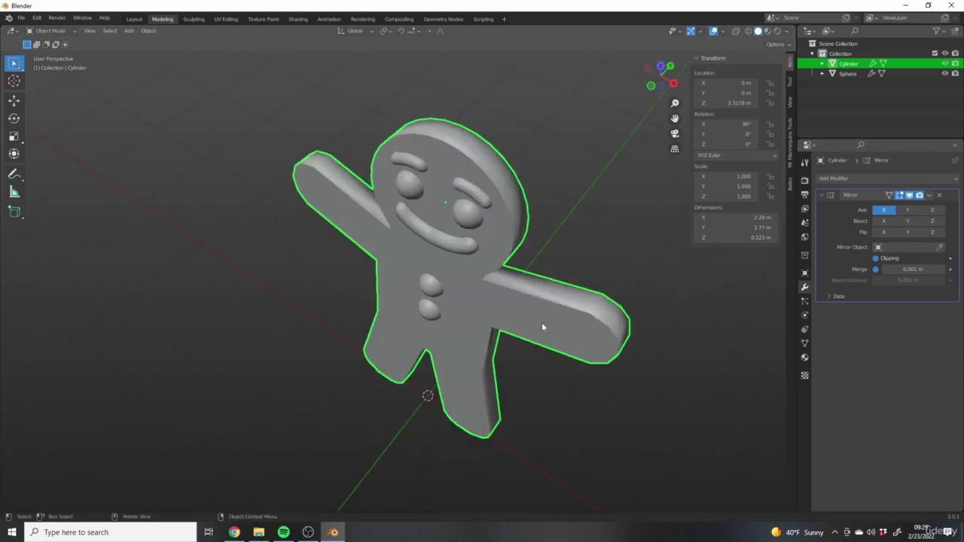
{"action": "key", "text": "Tab"}
{"action": "scroll", "coordinate": [552, 220], "scroll_direction": "up", "scroll_amount": 4}
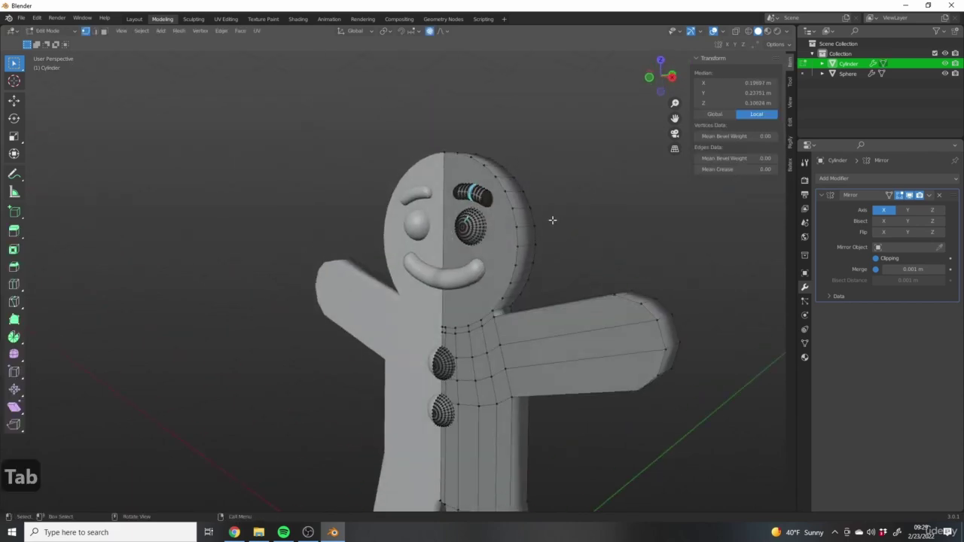
{"action": "left_click", "coordinate": [95, 31]}
{"action": "middle_click_drag", "start_coordinate": [543, 216], "coordinate": [512, 308]}
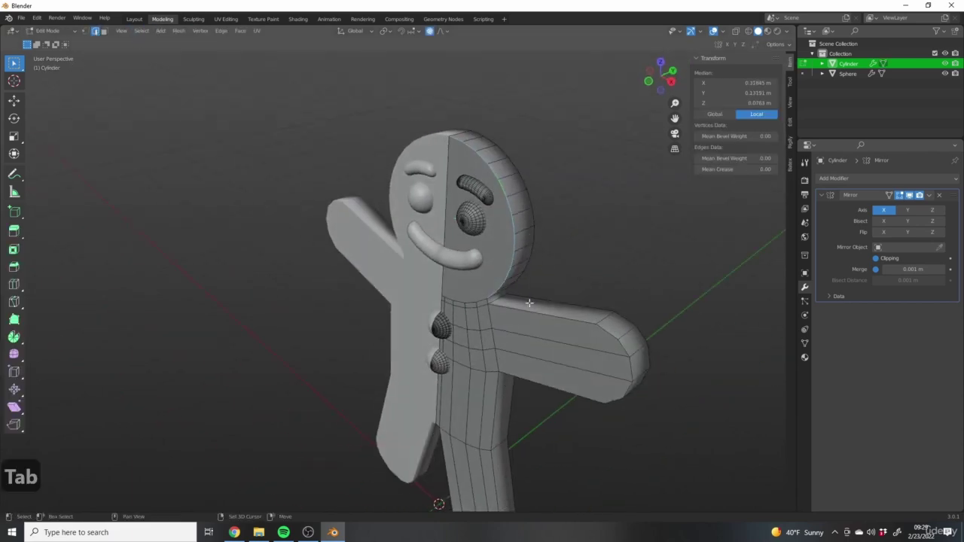
{"action": "left_click", "coordinate": [513, 311]}
{"action": "scroll", "coordinate": [555, 324], "scroll_direction": "up", "scroll_amount": 4}
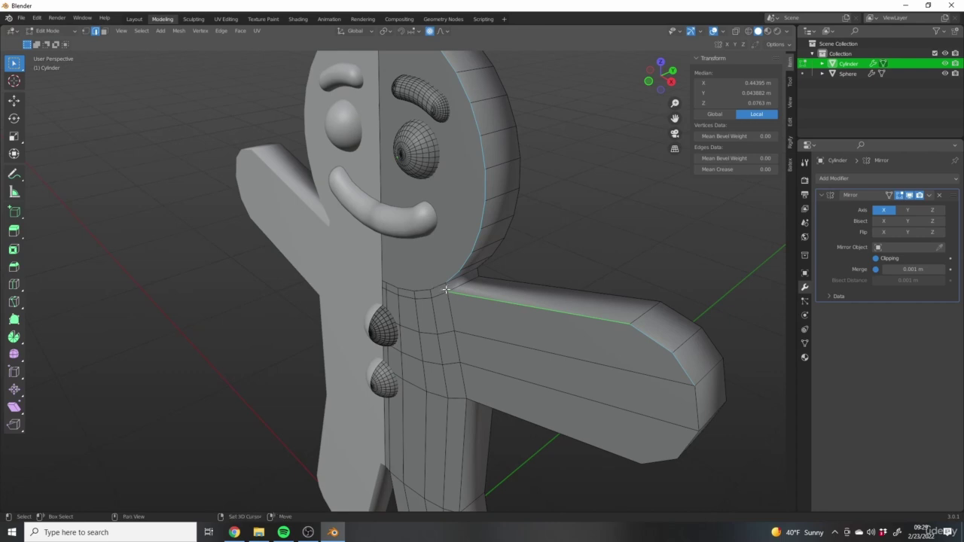
Extend the edge selection along the front outline around the hand, under the arm, down the body and around the leg to the crotch
{"action": "scroll", "coordinate": [532, 266], "scroll_direction": "down", "scroll_amount": 5}
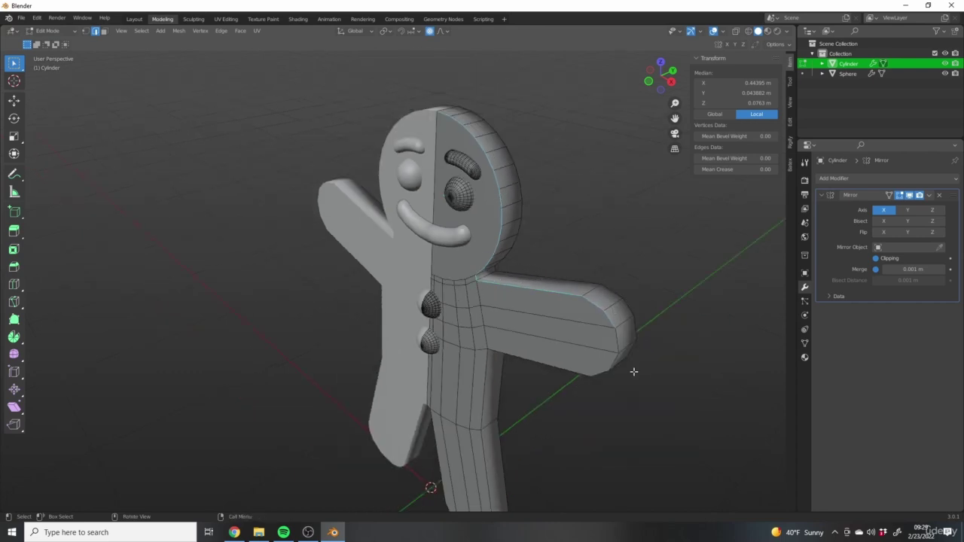
{"action": "middle_click_drag", "start_coordinate": [630, 371], "coordinate": [492, 214]}
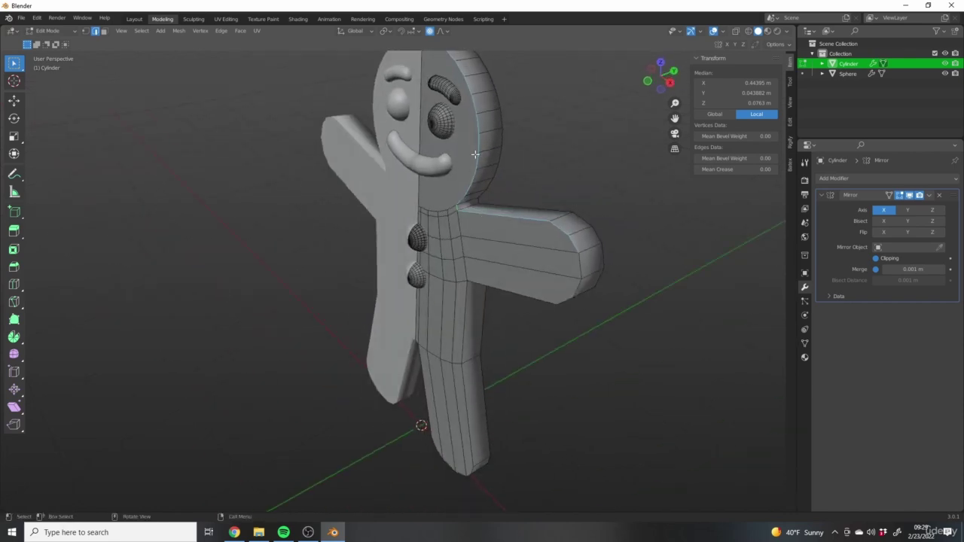
{"action": "middle_click_drag", "start_coordinate": [551, 103], "coordinate": [474, 61]}
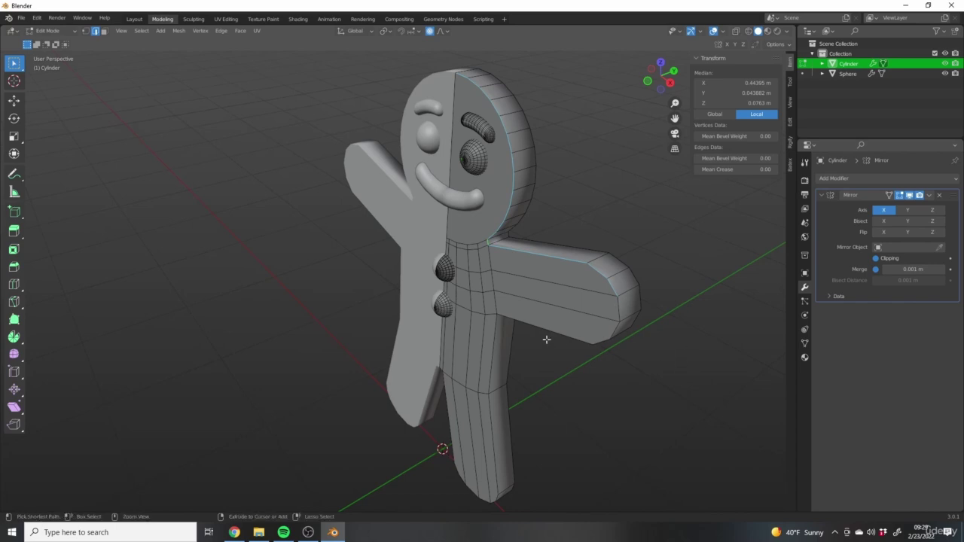
{"action": "middle_click_drag", "start_coordinate": [633, 313], "coordinate": [555, 362]}
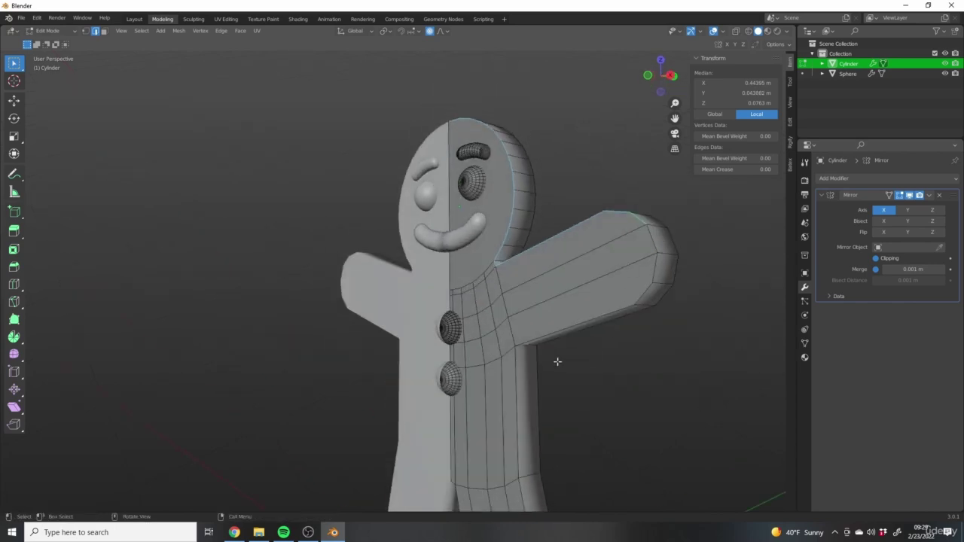
{"action": "middle_click_drag", "start_coordinate": [596, 297], "coordinate": [616, 232]}
{"action": "scroll", "coordinate": [548, 257], "scroll_direction": "up", "scroll_amount": 3}
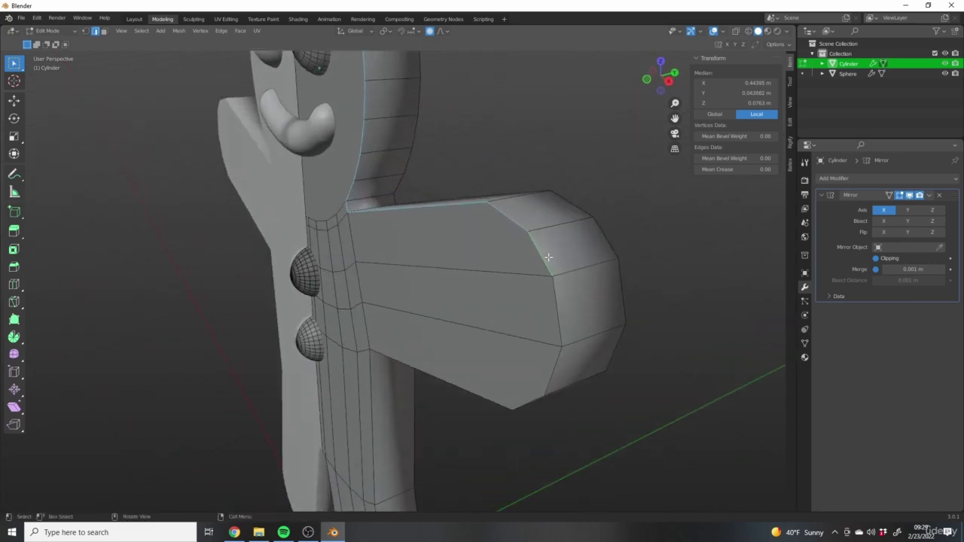
{"action": "left_click", "coordinate": [532, 241], "text": "shift"}
{"action": "middle_click_drag", "start_coordinate": [513, 273], "coordinate": [517, 222]}
{"action": "scroll", "coordinate": [516, 221], "scroll_direction": "down", "scroll_amount": 3}
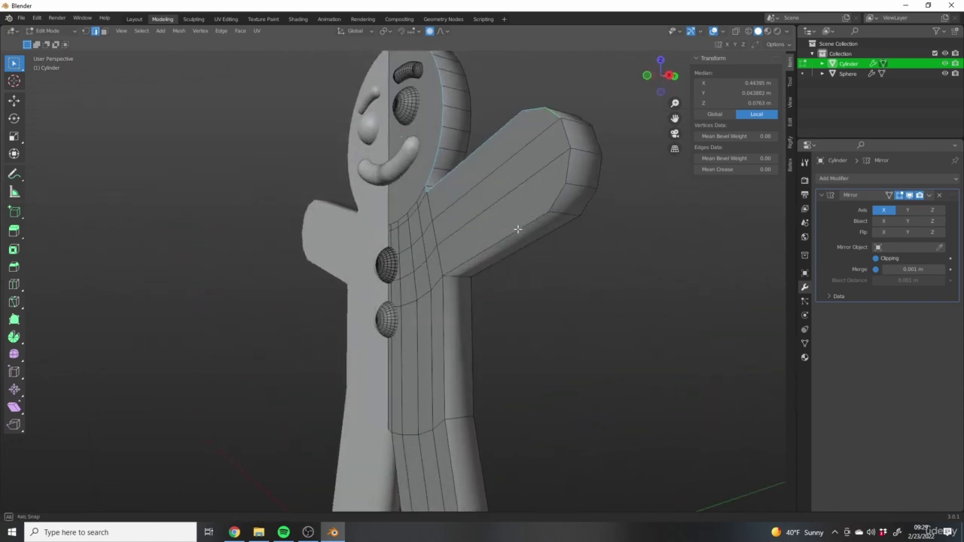
{"action": "left_click", "coordinate": [471, 244], "text": "ctrl"}
{"action": "middle_click_drag", "start_coordinate": [492, 307], "coordinate": [493, 196], "text": "shift"}
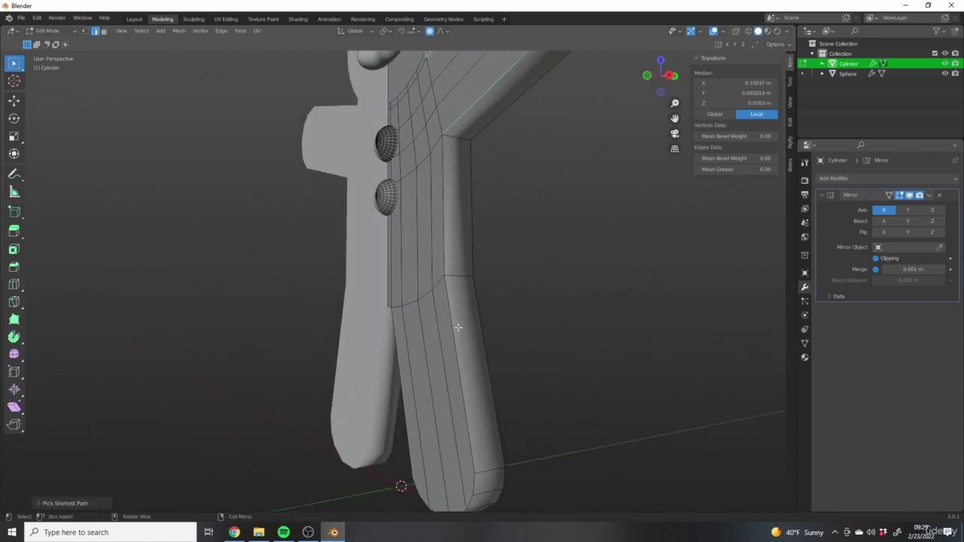
{"action": "left_click", "coordinate": [500, 434], "text": "ctrl"}
{"action": "middle_click_drag", "start_coordinate": [556, 361], "coordinate": [382, 96], "text": "shift"}
{"action": "scroll", "coordinate": [556, 231], "scroll_direction": "up", "scroll_amount": 2}
{"action": "left_click", "coordinate": [382, 96], "text": "ctrl"}
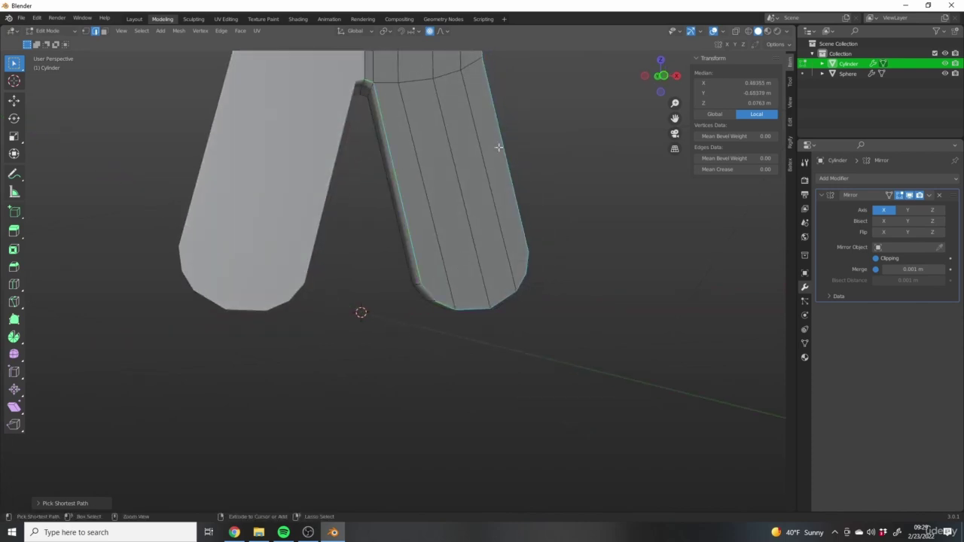
Bevel the selected front outline edges with one segment and a width of about 0.034 m, then return to Object Mode
{"action": "scroll", "coordinate": [499, 148], "scroll_direction": "down", "scroll_amount": 5}
{"action": "middle_click_drag", "start_coordinate": [499, 148], "coordinate": [532, 232]}
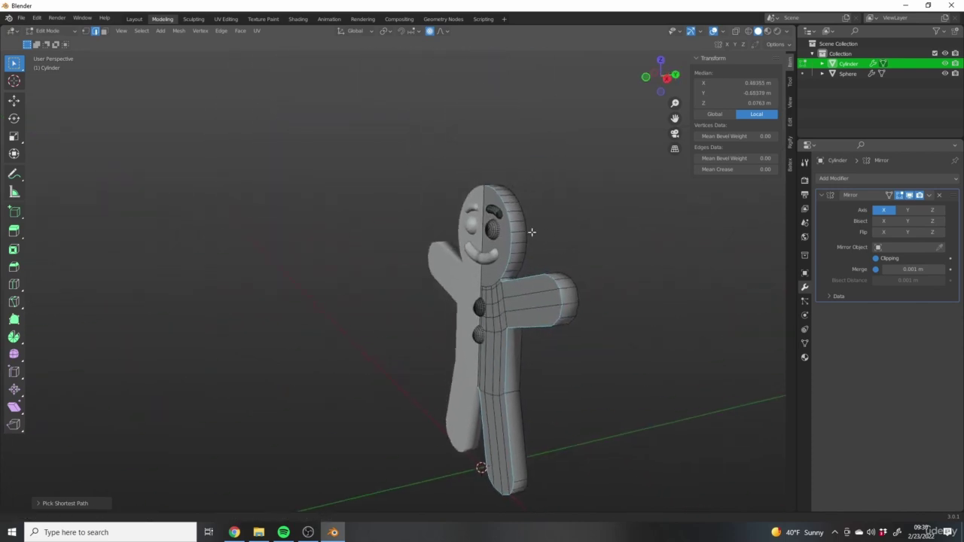
{"action": "scroll", "coordinate": [492, 187], "scroll_direction": "up", "scroll_amount": 3}
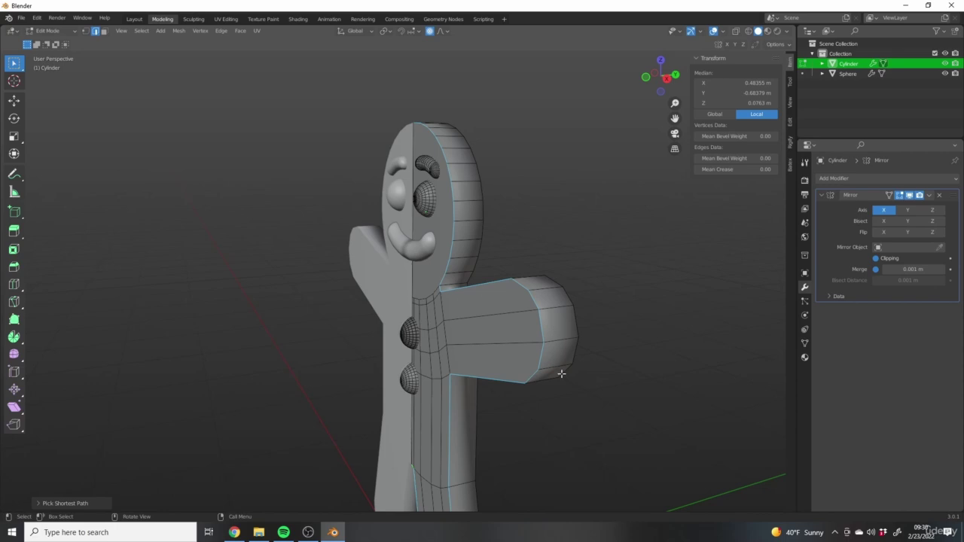
{"action": "middle_click_drag", "start_coordinate": [430, 286], "coordinate": [416, 182], "text": "shift"}
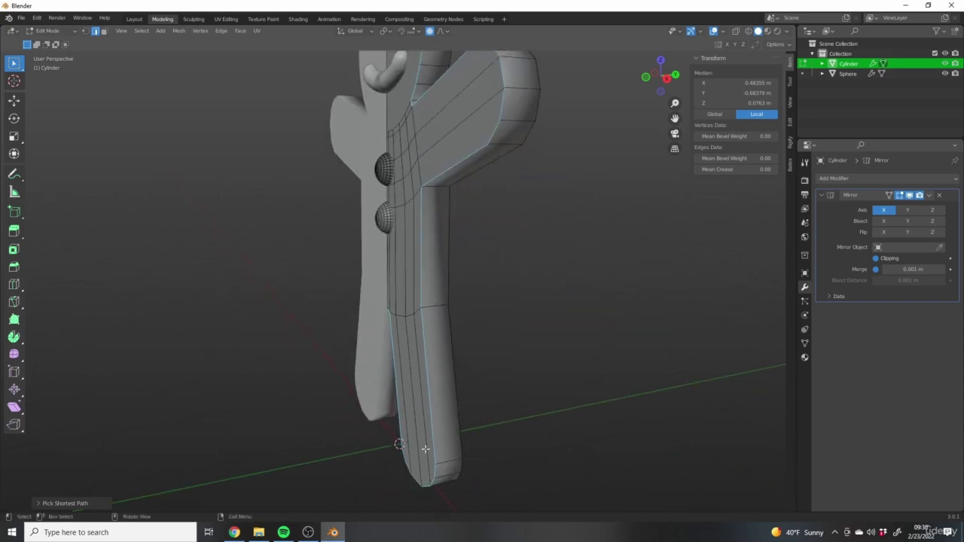
{"action": "middle_click_drag", "start_coordinate": [494, 90], "coordinate": [519, 232], "text": "shift"}
{"action": "key", "text": "ctrl+b"}
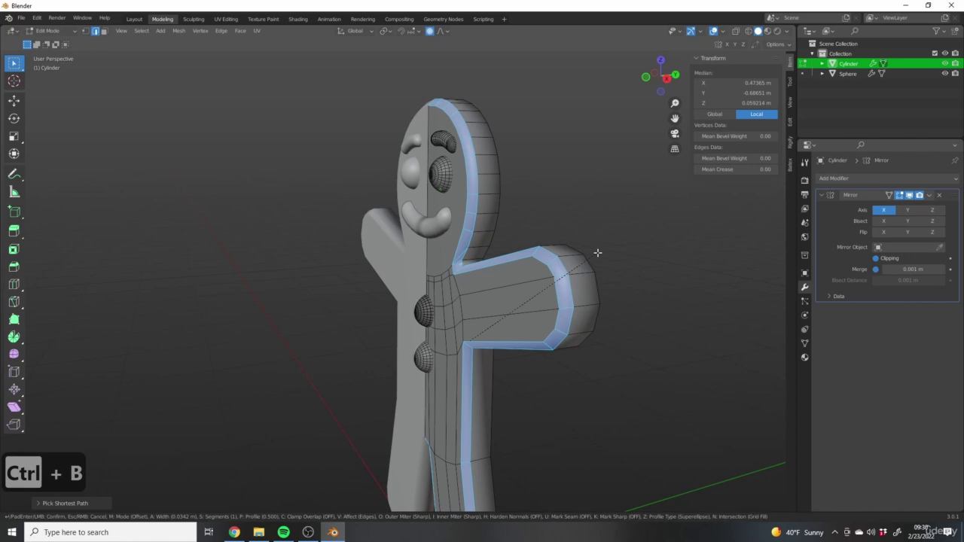
{"action": "left_click", "coordinate": [597, 252]}
{"action": "key", "text": "Tab"}
{"action": "middle_click_drag", "start_coordinate": [597, 252], "coordinate": [553, 298]}
{"action": "key", "text": "1"}
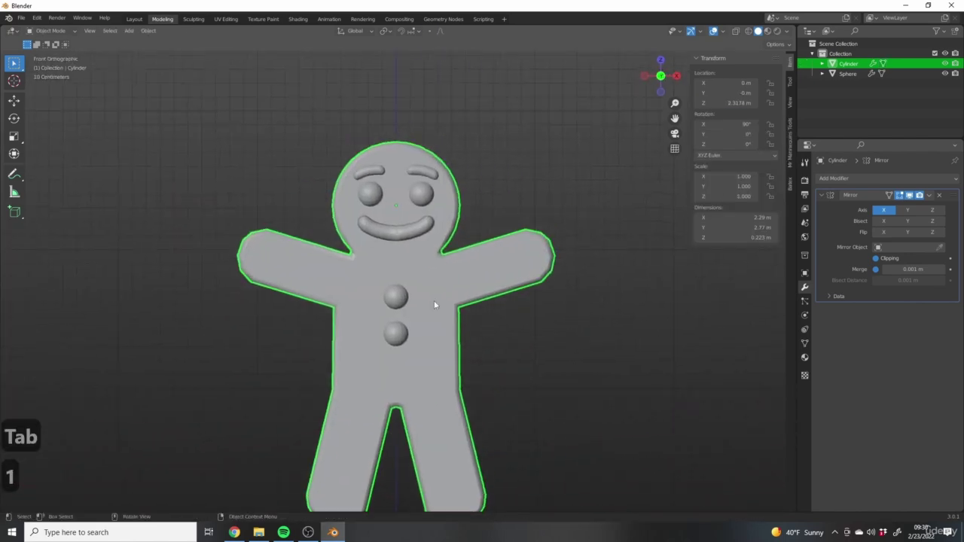
{"action": "scroll", "coordinate": [434, 304], "scroll_direction": "down", "scroll_amount": 5}
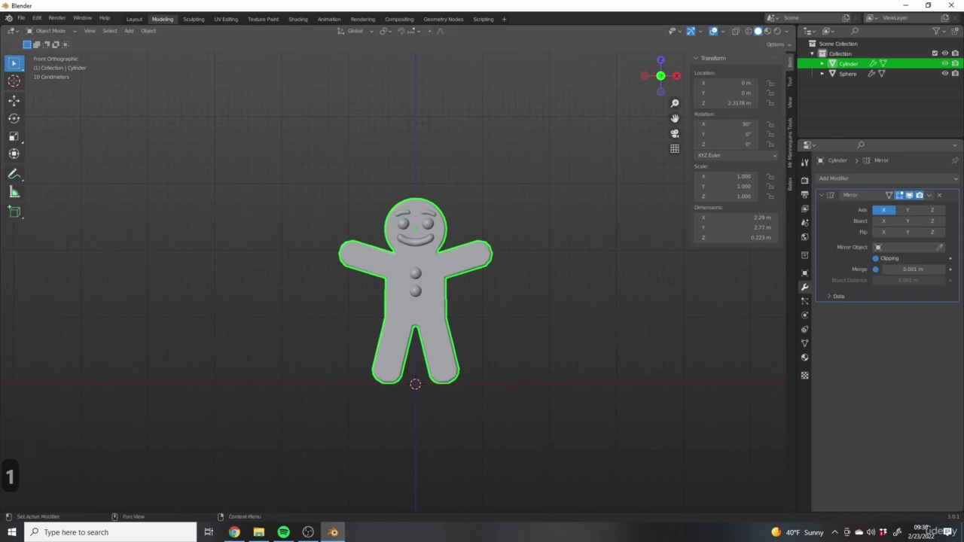
{"action": "key", "text": "alt+Tab"}
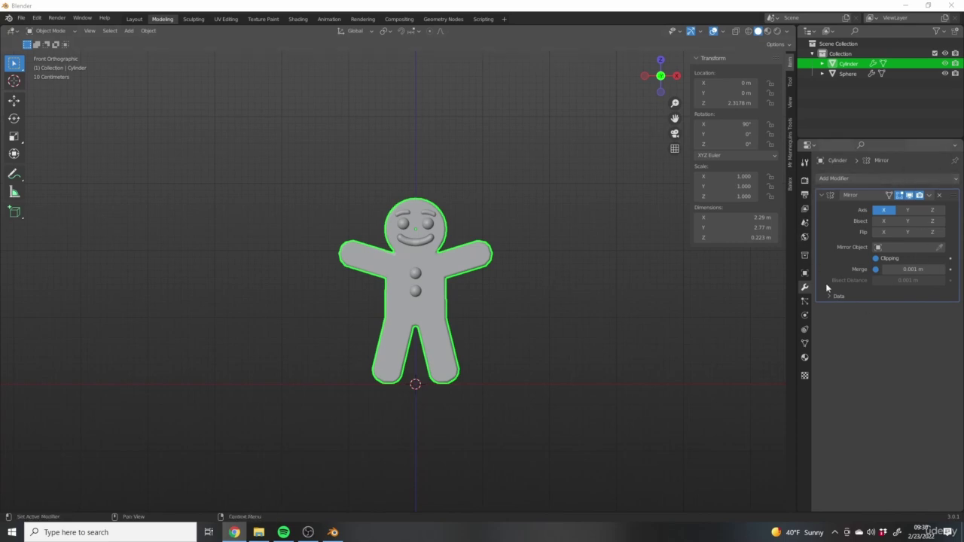
{"action": "middle_click_drag", "start_coordinate": [427, 245], "coordinate": [465, 308]}
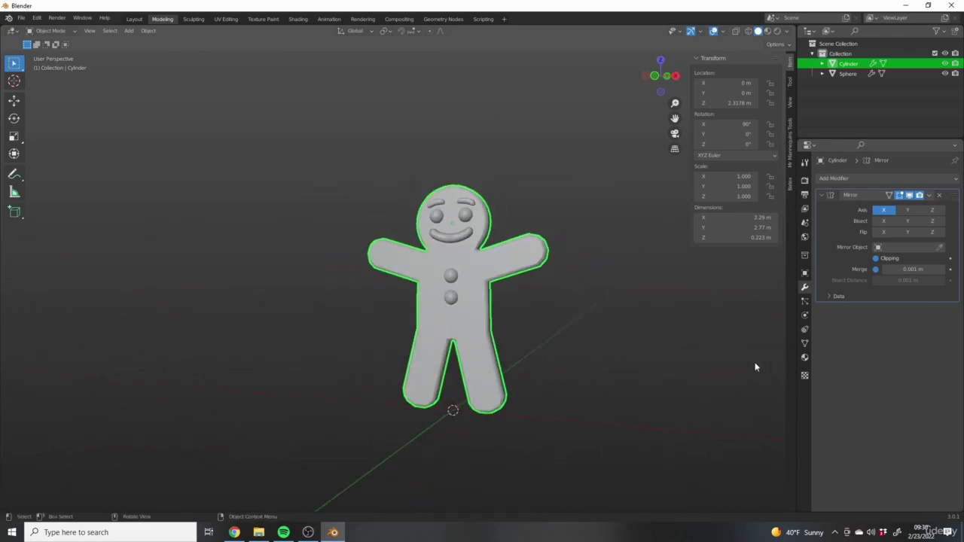